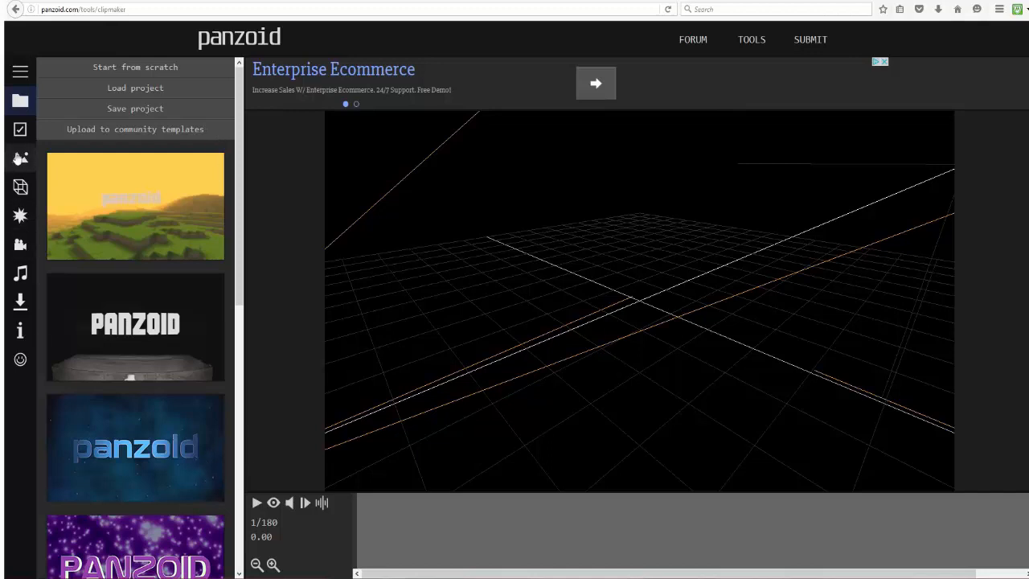
# Set the audio track's start offset to 36.09 seconds and show its waveform on the timeline.
pyautogui.click(32, 138)
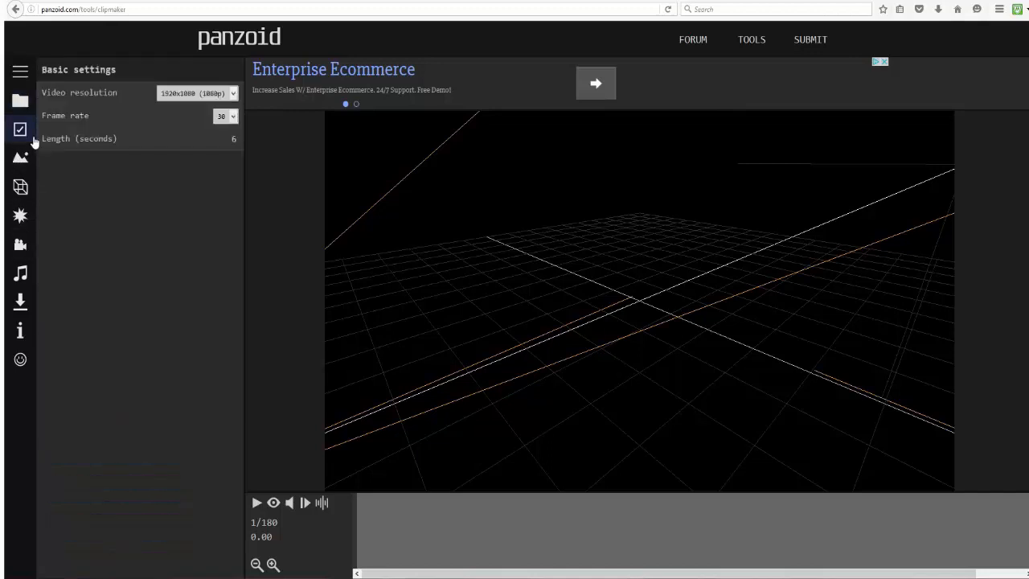
pyautogui.click(20, 310)
pyautogui.click(22, 277)
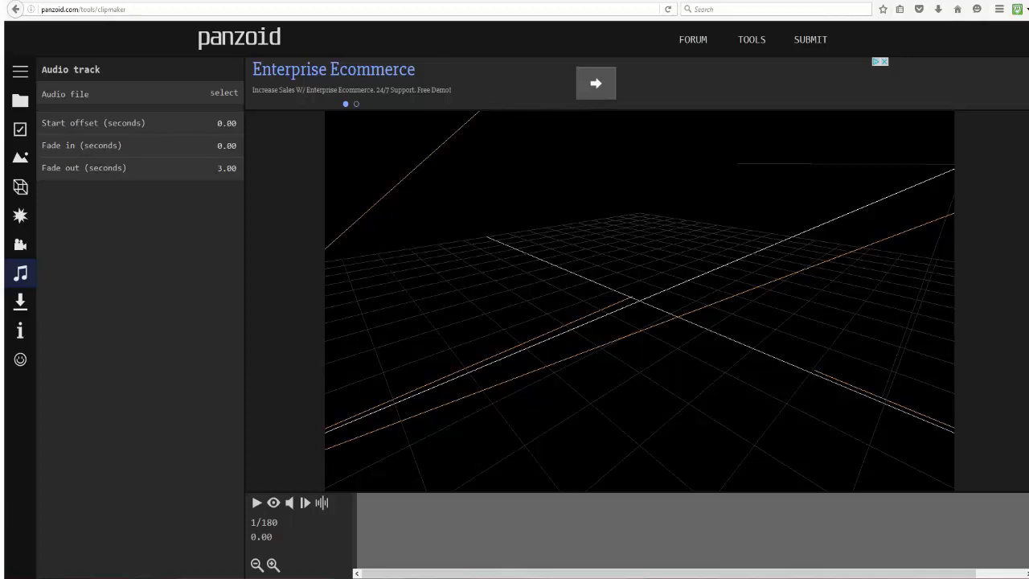
pyautogui.click(229, 123)
pyautogui.moveTo(221, 144); pyautogui.dragTo(756, 132)
pyautogui.moveTo(226, 125); pyautogui.dragTo(465, 124)
pyautogui.click(257, 503)
pyautogui.click(256, 502)
pyautogui.click(321, 502)
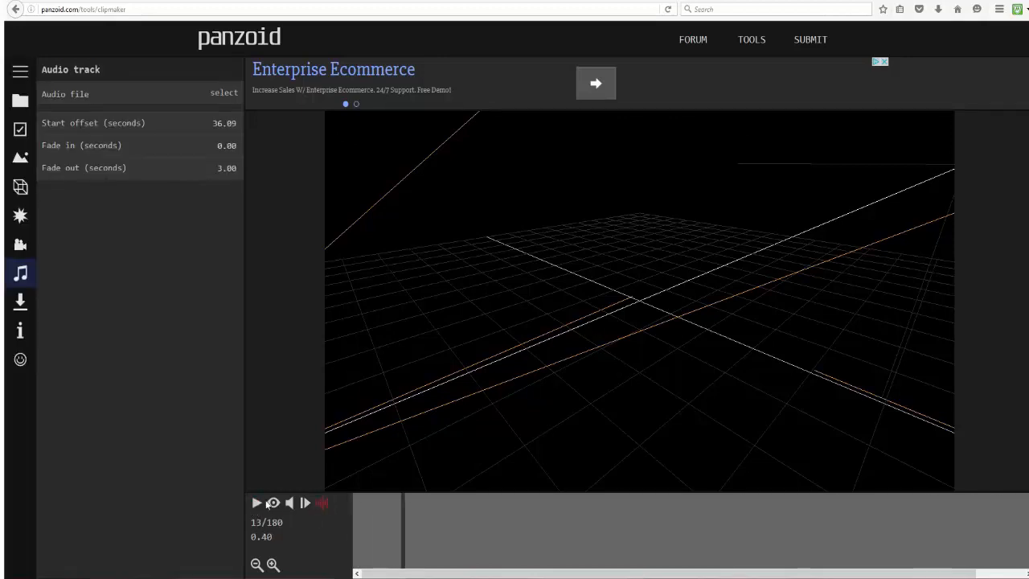
pyautogui.click(257, 502)
pyautogui.click(257, 503)
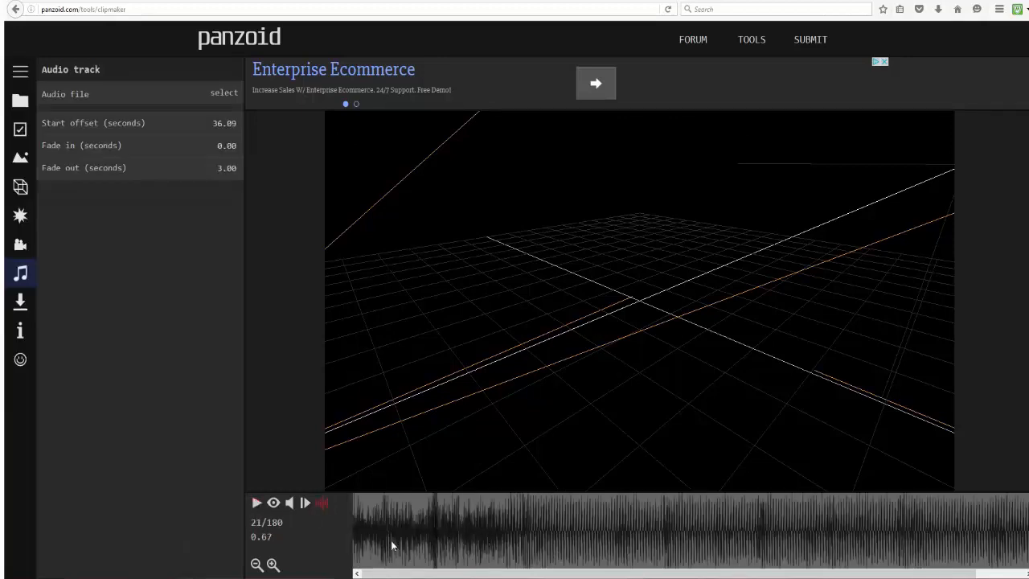
# Fine-tune the audio track's start offset to 33.92 seconds, playing the clip to check where the music starts.
pyautogui.moveTo(241, 124); pyautogui.dragTo(156, 153)
pyautogui.click(255, 504)
pyautogui.click(255, 503)
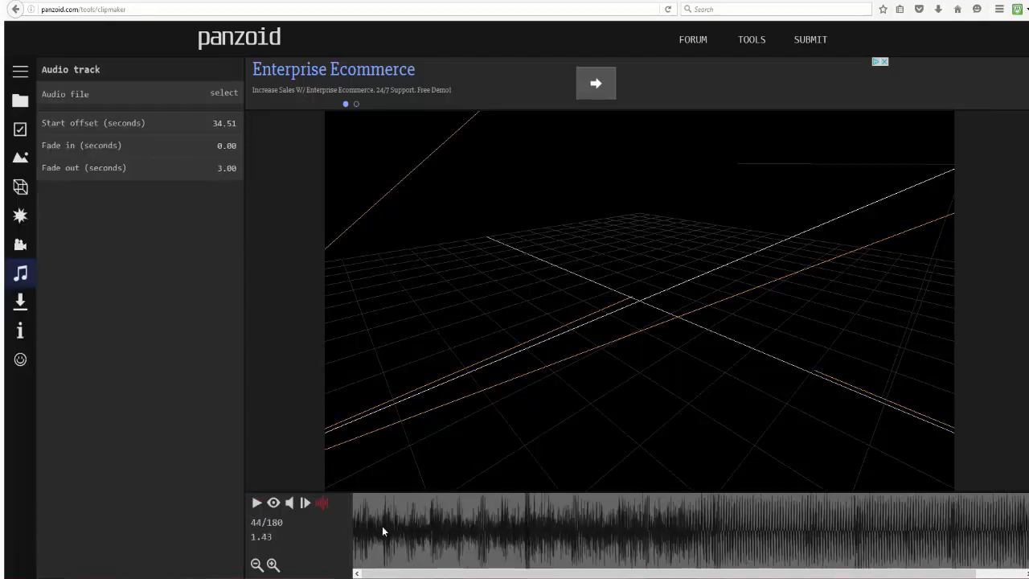
pyautogui.moveTo(221, 127); pyautogui.dragTo(203, 129)
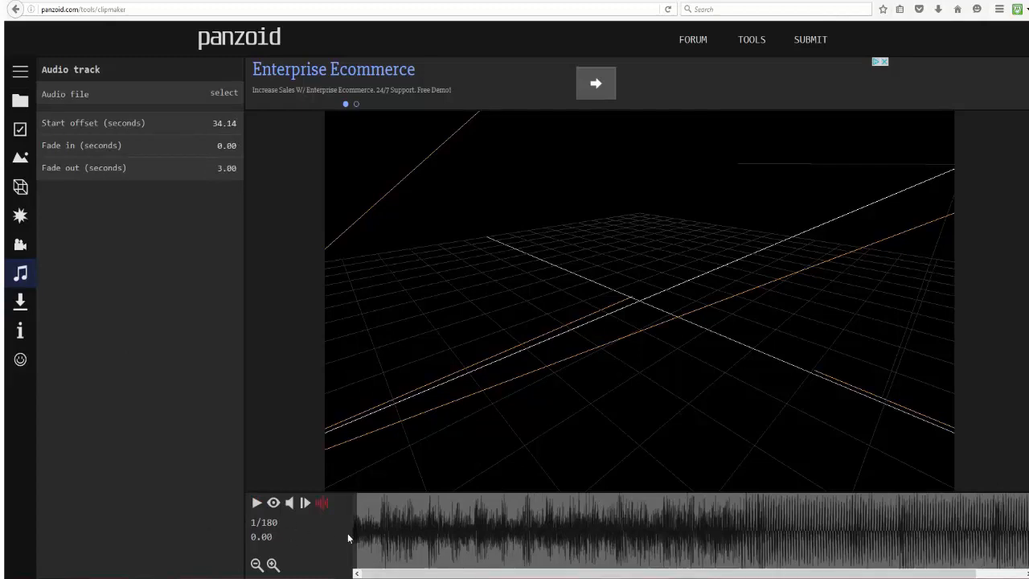
pyautogui.click(256, 503)
pyautogui.click(256, 504)
pyautogui.moveTo(216, 124); pyautogui.dragTo(205, 125)
pyautogui.click(259, 503)
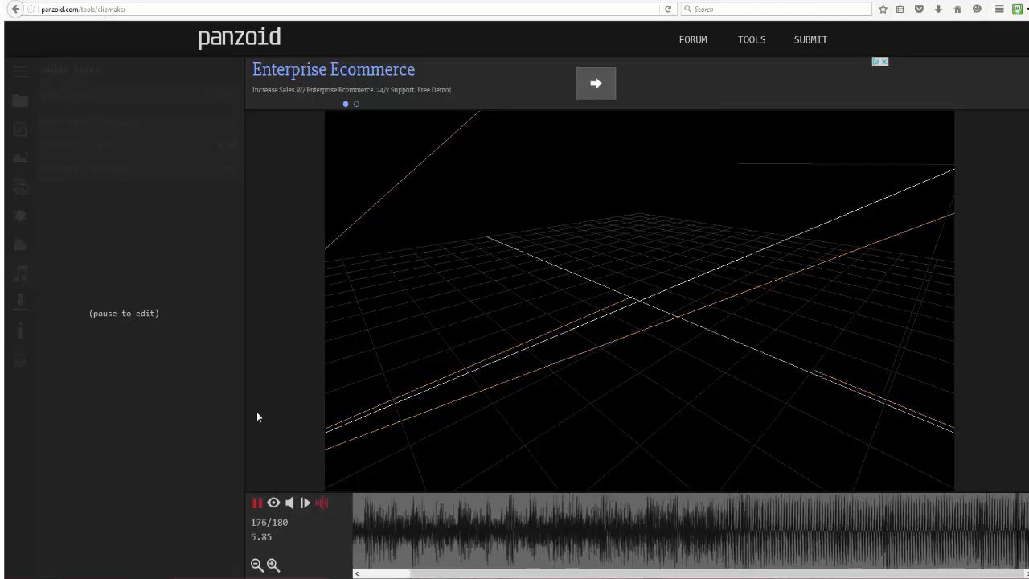
pyautogui.click(258, 504)
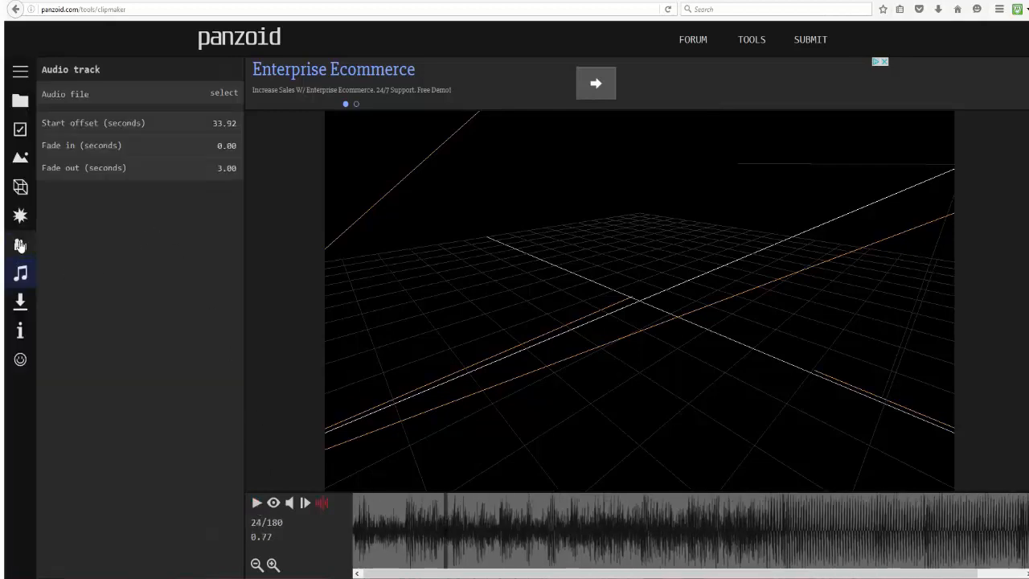
# Set the video length to 11 seconds and play the clip in preview mode with the guide grid hidden.
pyautogui.click(22, 160)
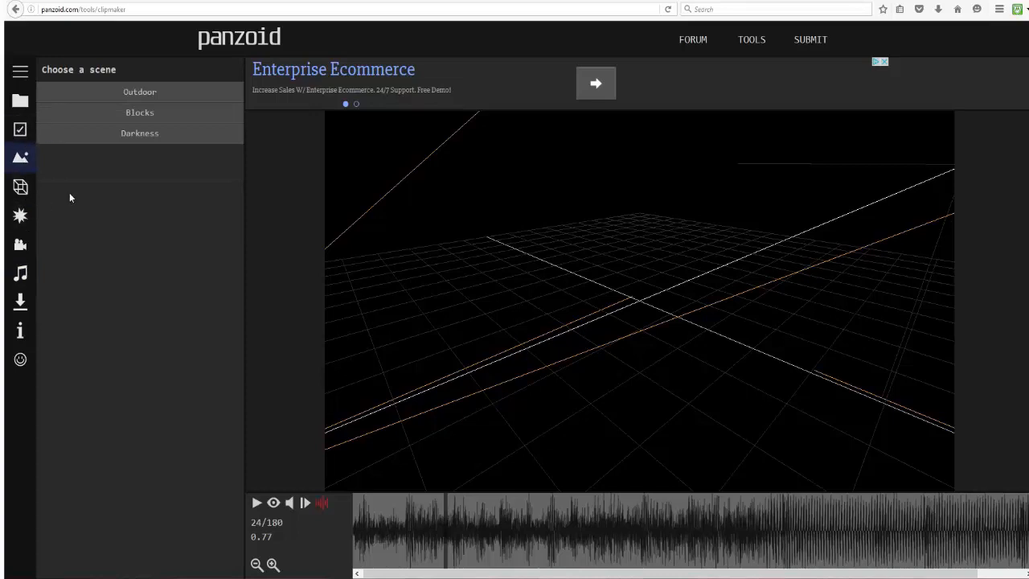
pyautogui.click(20, 129)
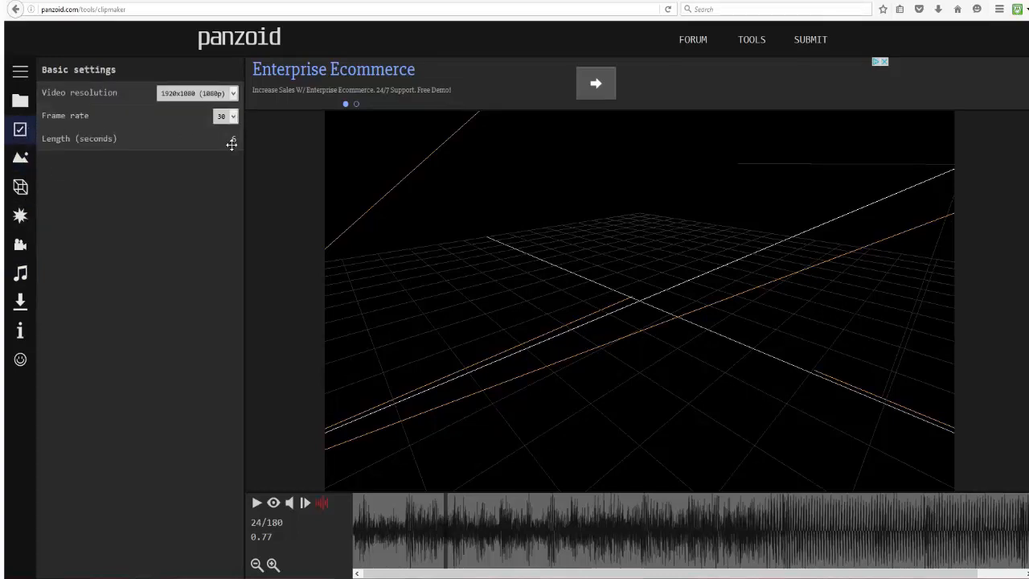
pyautogui.moveTo(233, 143); pyautogui.dragTo(270, 158)
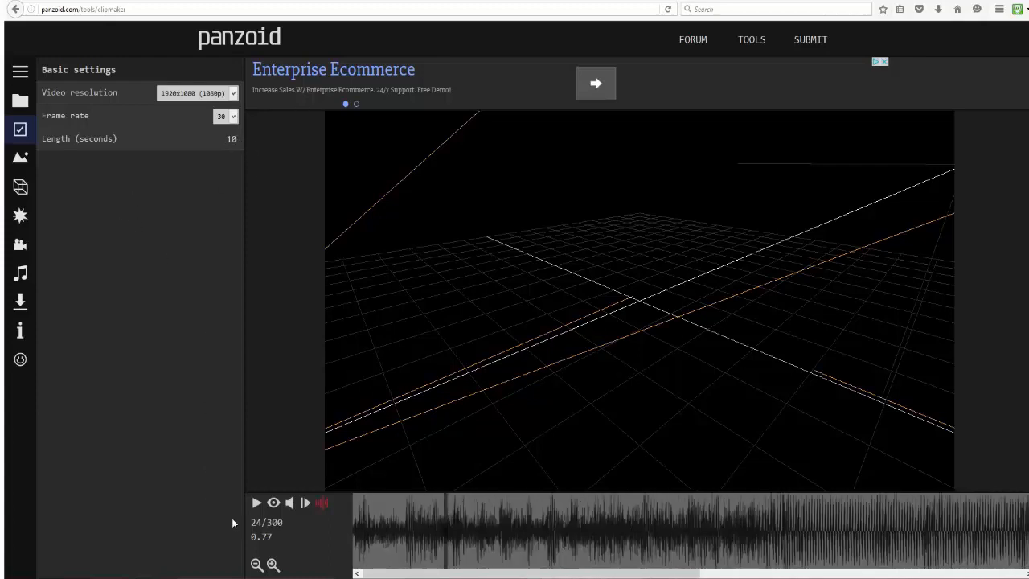
pyautogui.click(259, 510)
pyautogui.click(259, 509)
pyautogui.click(259, 509)
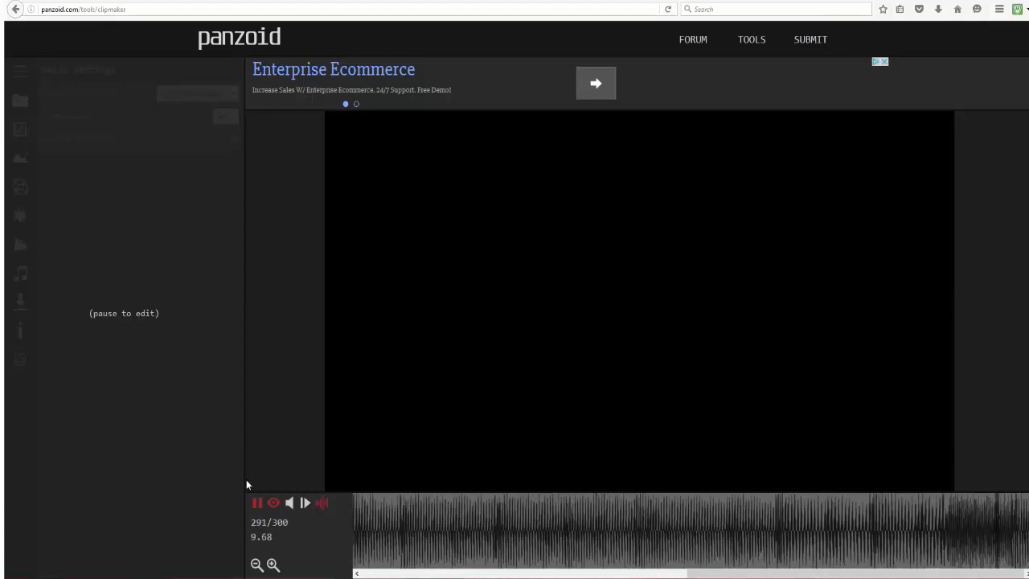
pyautogui.click(257, 503)
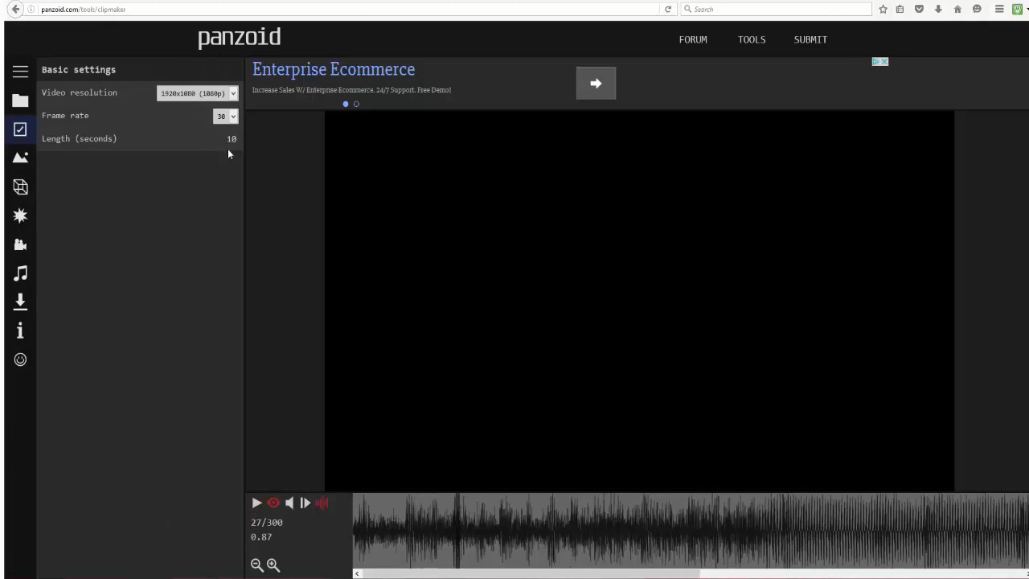
pyautogui.moveTo(232, 152); pyautogui.dragTo(232, 142)
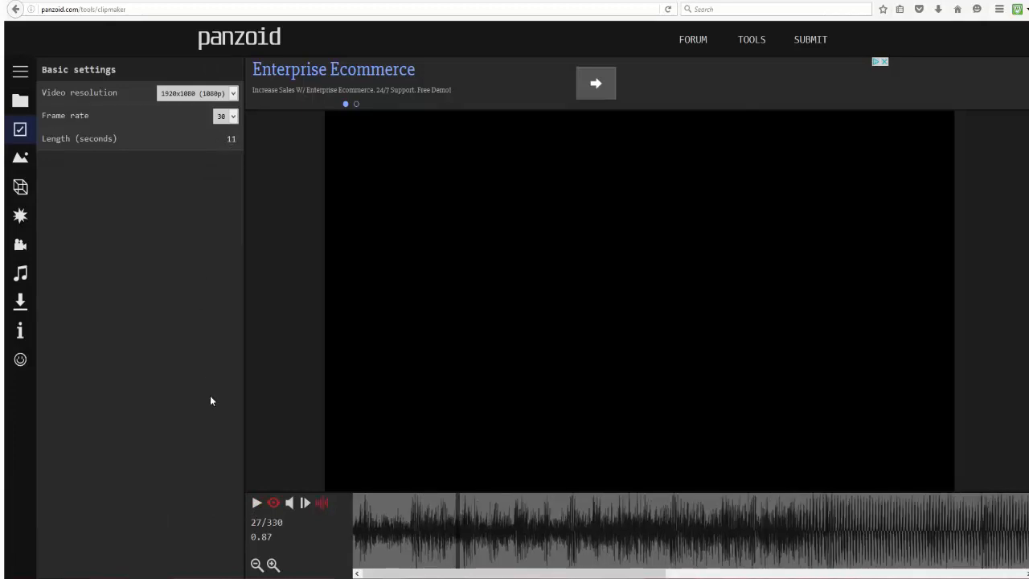
pyautogui.click(255, 504)
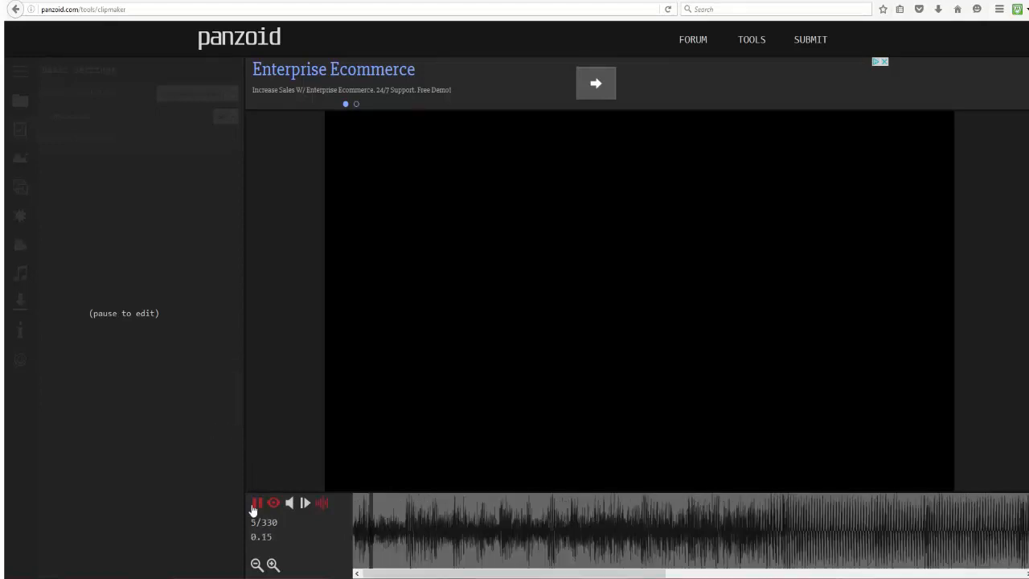
# Add a Light object and a Text object to the scene.
pyautogui.click(21, 213)
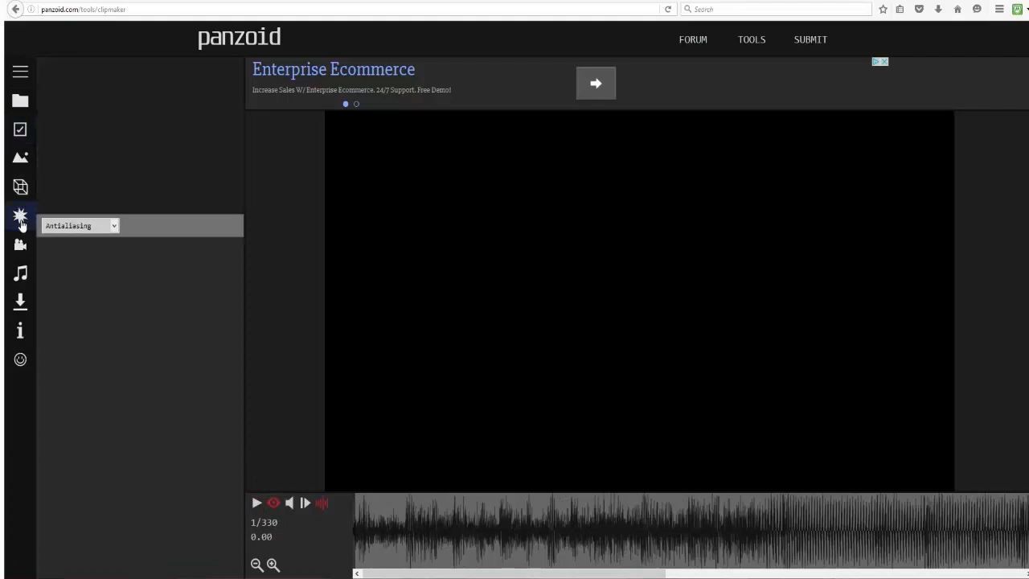
pyautogui.click(23, 193)
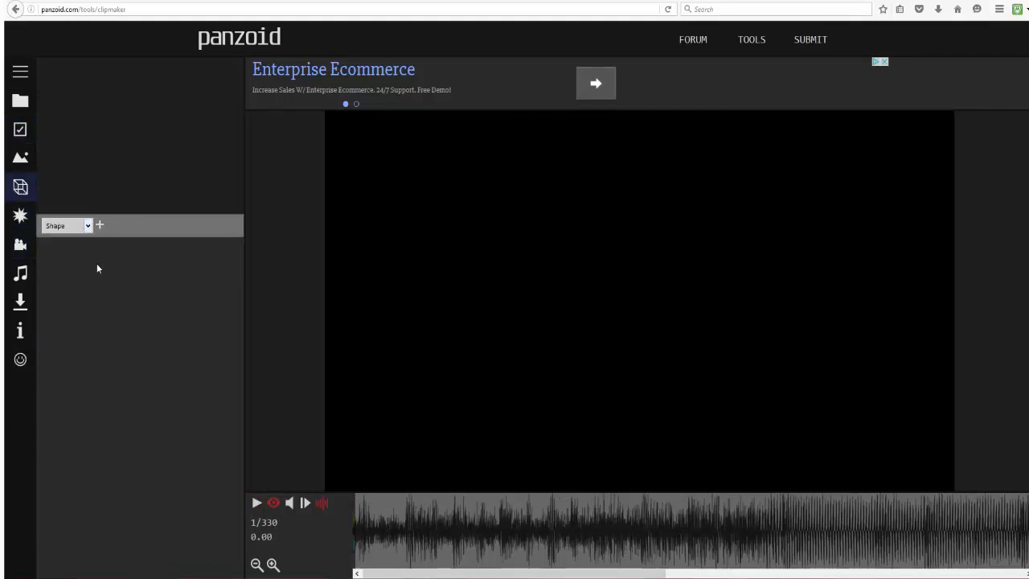
pyautogui.click(21, 187)
pyautogui.click(100, 226)
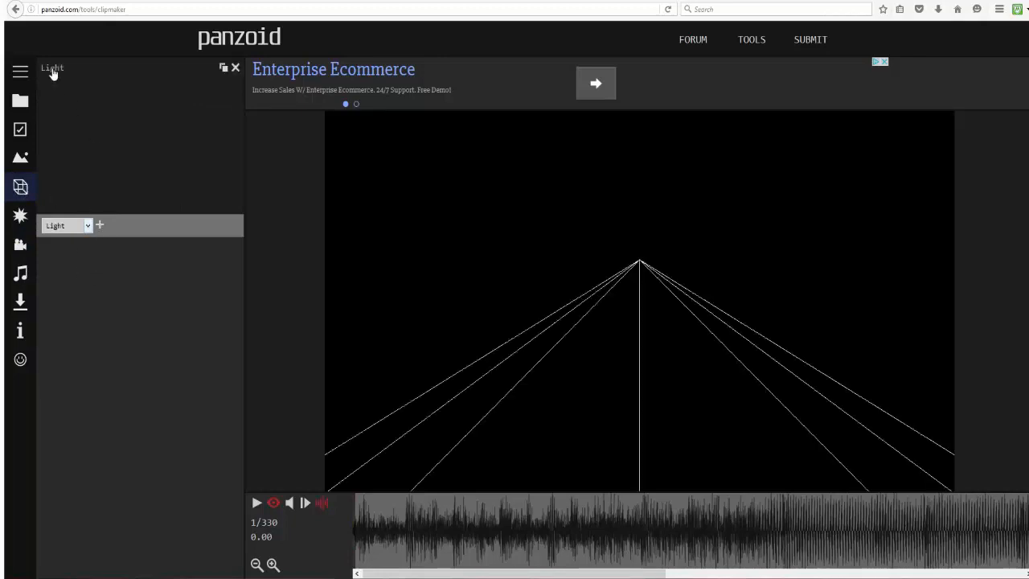
pyautogui.click(79, 254)
pyautogui.click(100, 225)
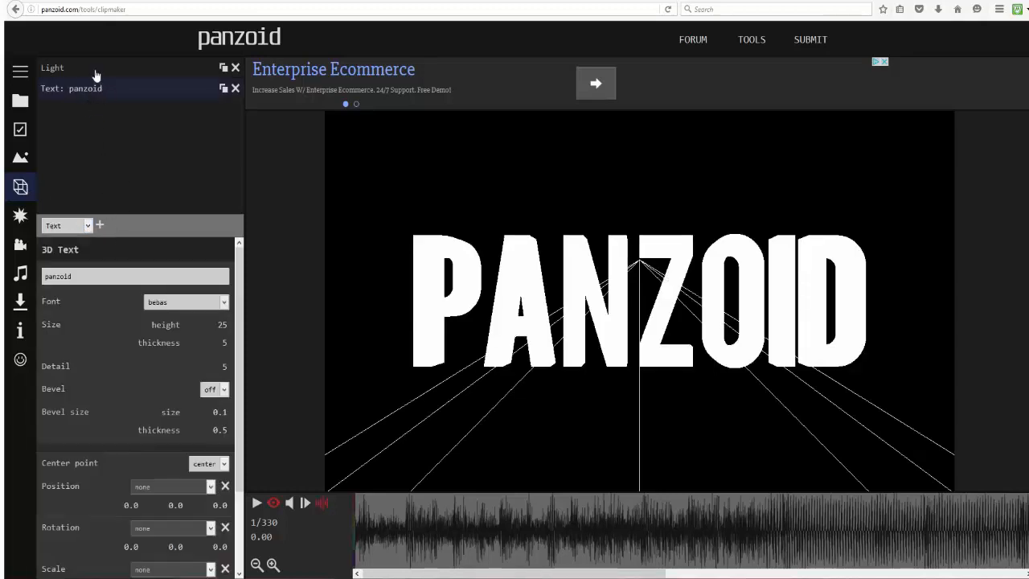
# Choose the Darkness scene and set its ambient light to 0.3.
pyautogui.click(95, 75)
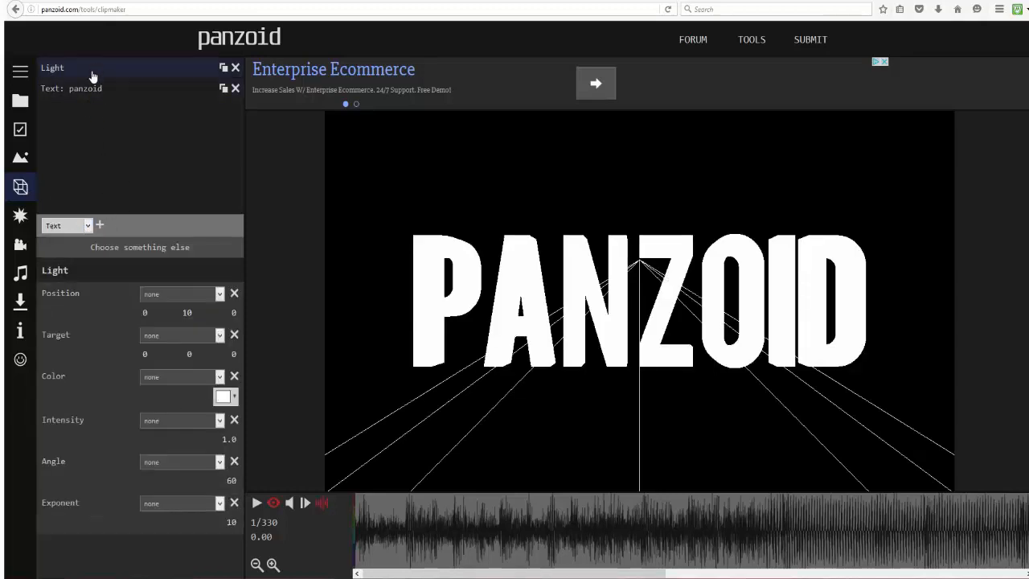
pyautogui.click(20, 101)
pyautogui.click(23, 119)
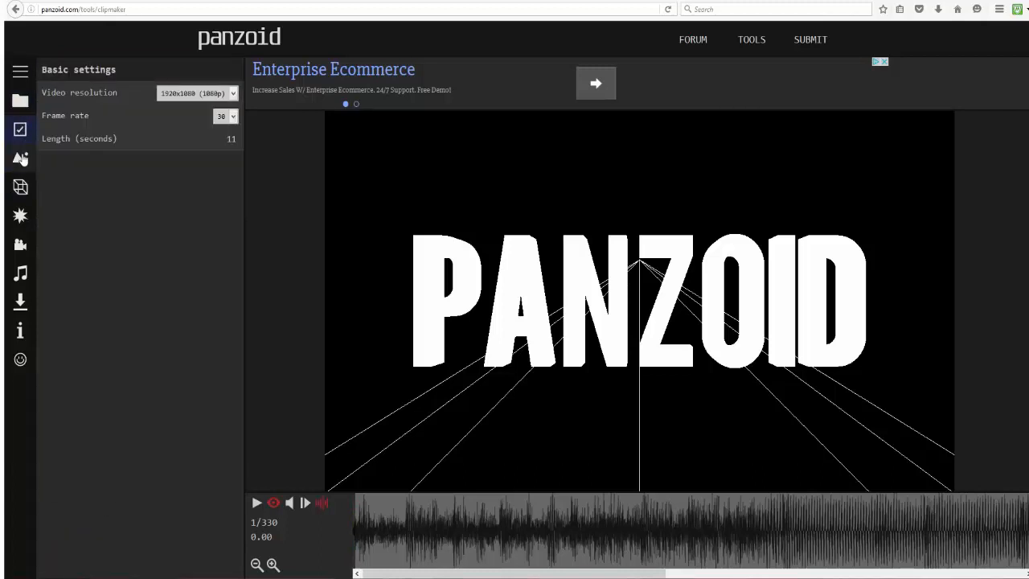
pyautogui.click(20, 156)
pyautogui.click(129, 121)
pyautogui.moveTo(225, 149); pyautogui.dragTo(248, 156)
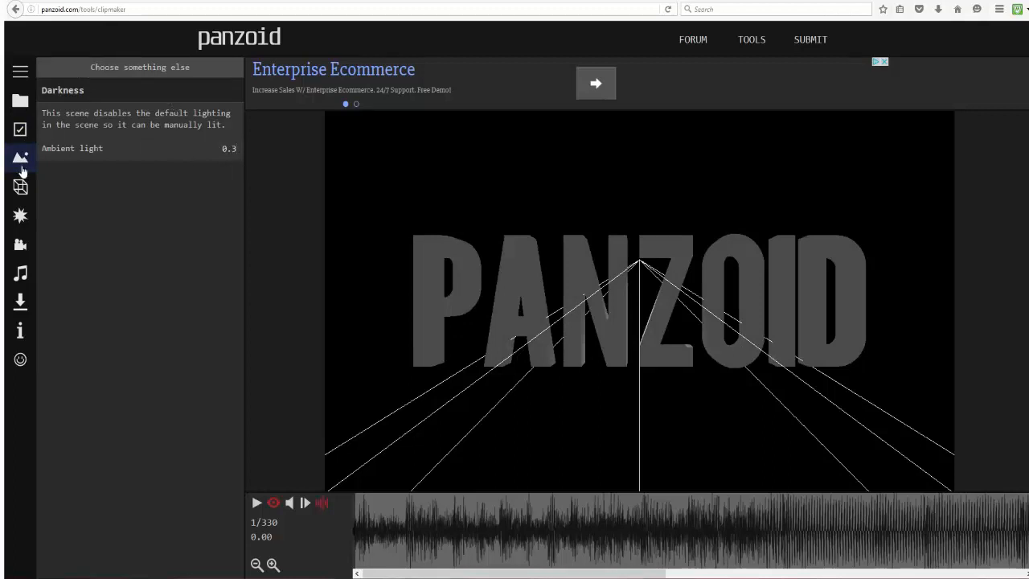
# Set the light's X and Y position to 0.
pyautogui.click(20, 186)
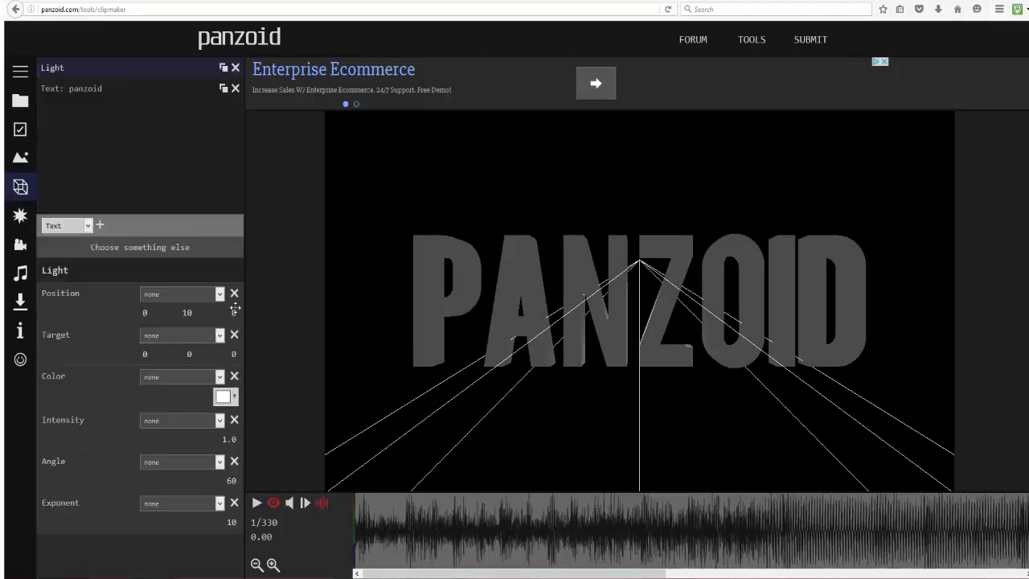
pyautogui.moveTo(231, 313); pyautogui.dragTo(123, 314)
pyautogui.click(143, 314)
pyautogui.write('0')
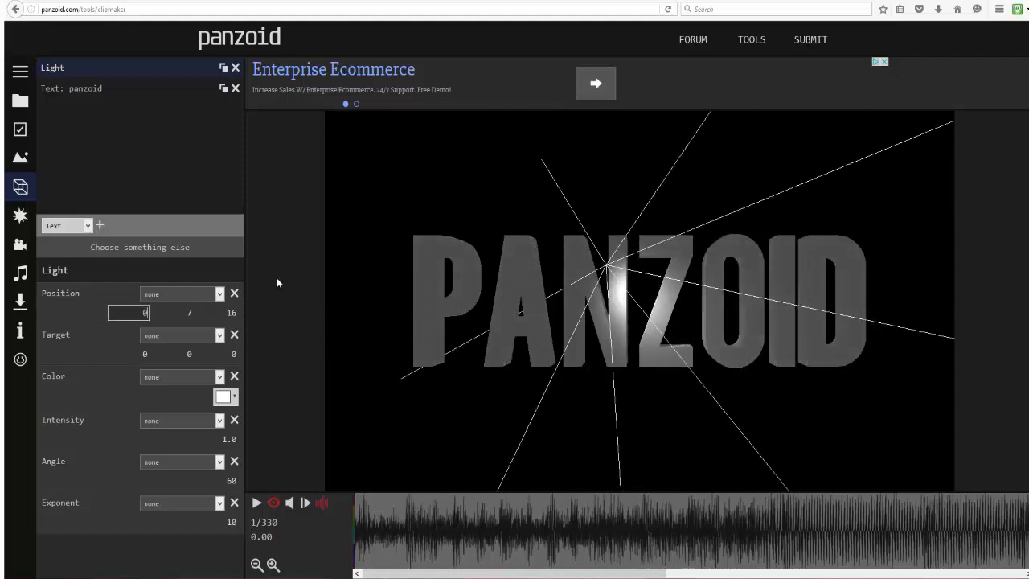
pyautogui.click(277, 280)
pyautogui.click(190, 310)
pyautogui.write('0')
# Move the light far forward along Z, to a position of 1676.
pyautogui.click(254, 308)
pyautogui.moveTo(253, 310); pyautogui.dragTo(1022, 333)
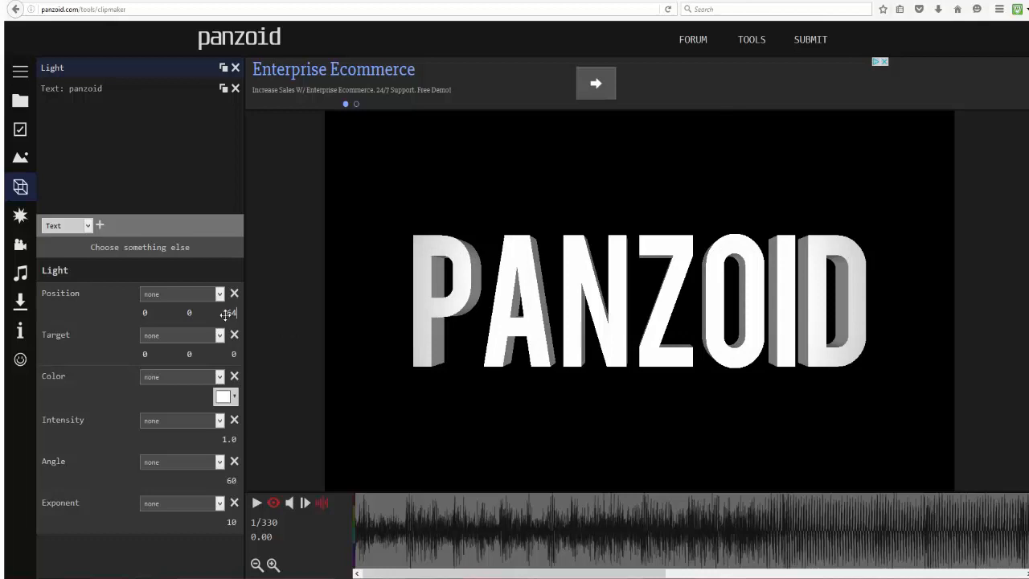
pyautogui.moveTo(226, 314); pyautogui.dragTo(1019, 322)
pyautogui.moveTo(218, 319); pyautogui.dragTo(994, 317)
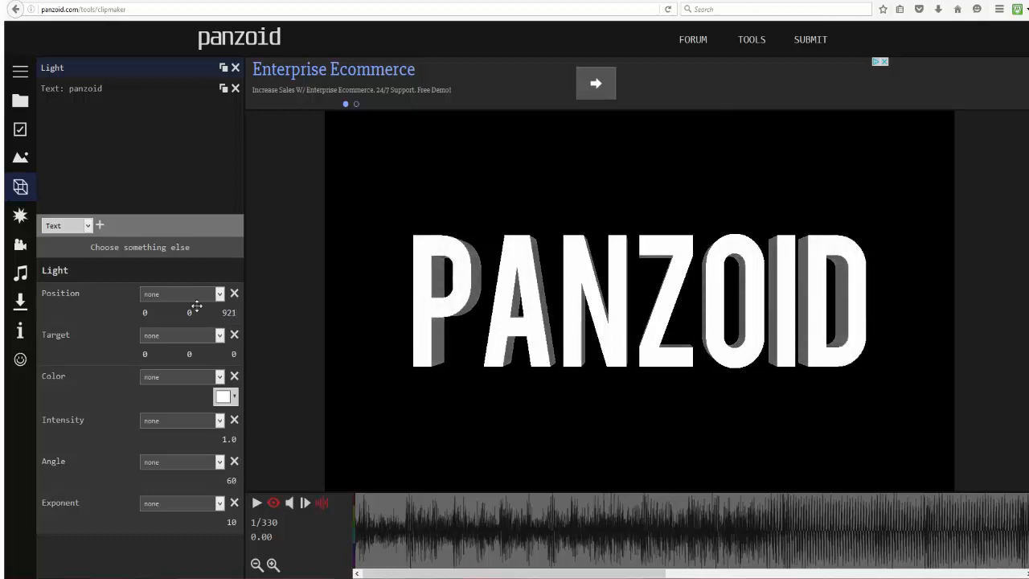
pyautogui.moveTo(226, 313); pyautogui.dragTo(757, 323)
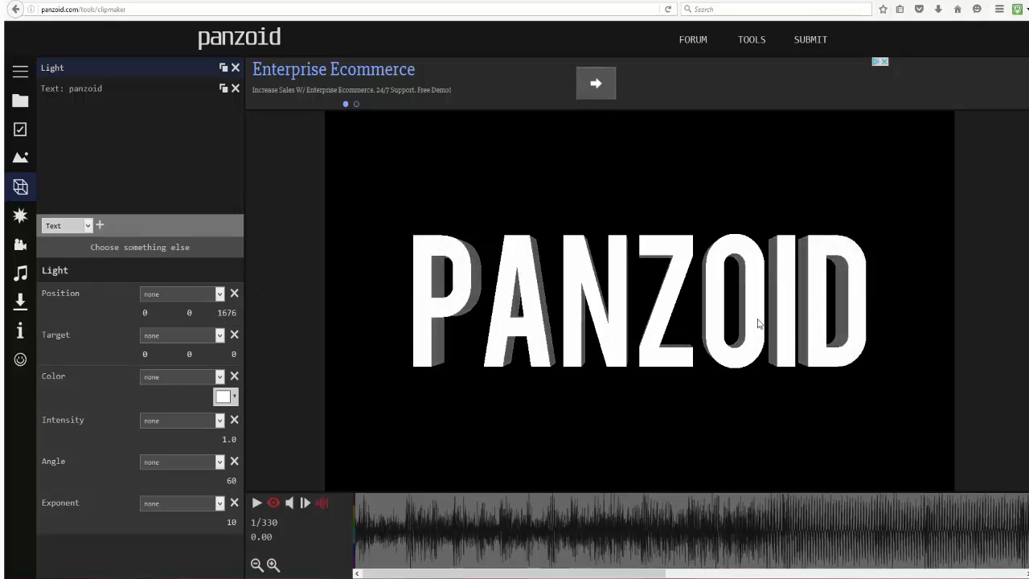
# Replace the wording of the 3D text object with "TEXT".
pyautogui.click(52, 89)
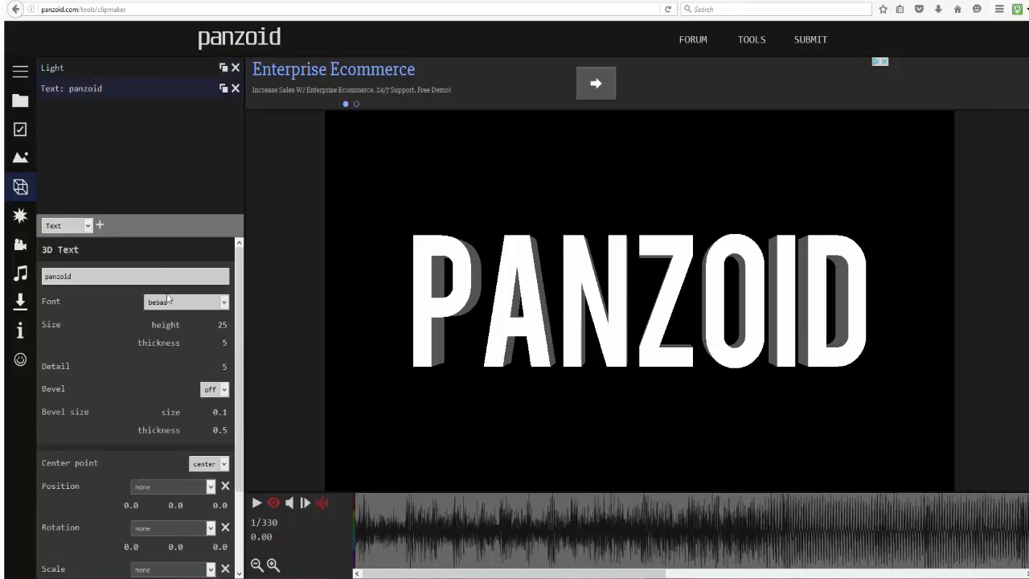
pyautogui.doubleClick(168, 280)
pyautogui.write('NAME')
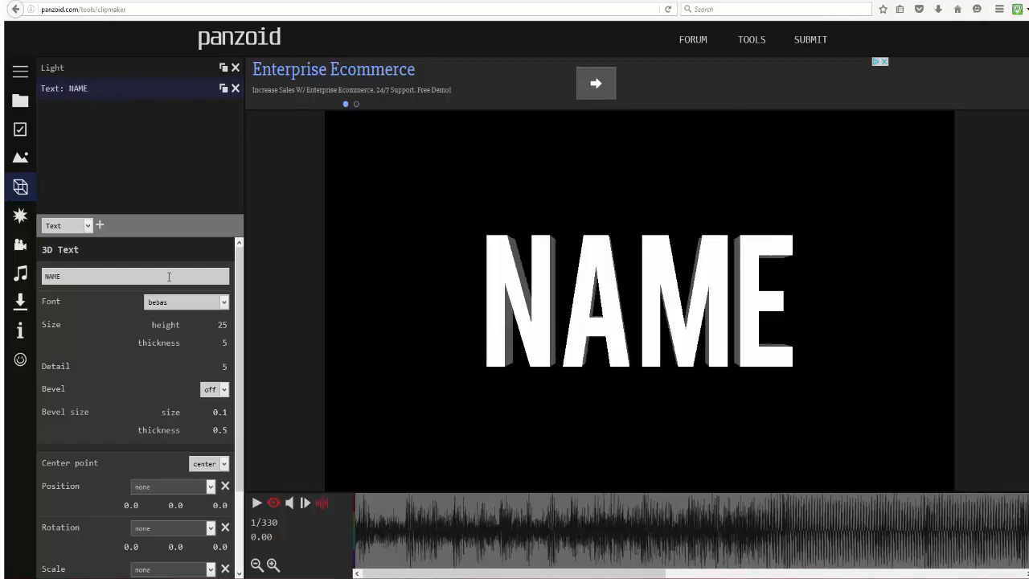
pyautogui.doubleClick(167, 277)
pyautogui.write('TEXT')
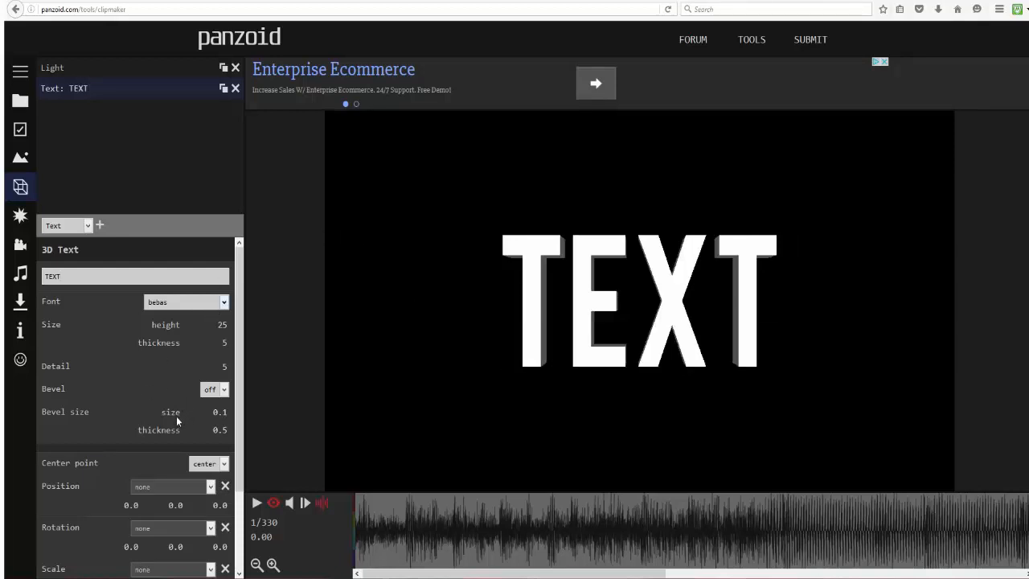
# Try fonts such as fightthis, fff forward, ethnocentric rg and nasalization rg on the 3D text, and choose pricedown bl.
pyautogui.press('Down')
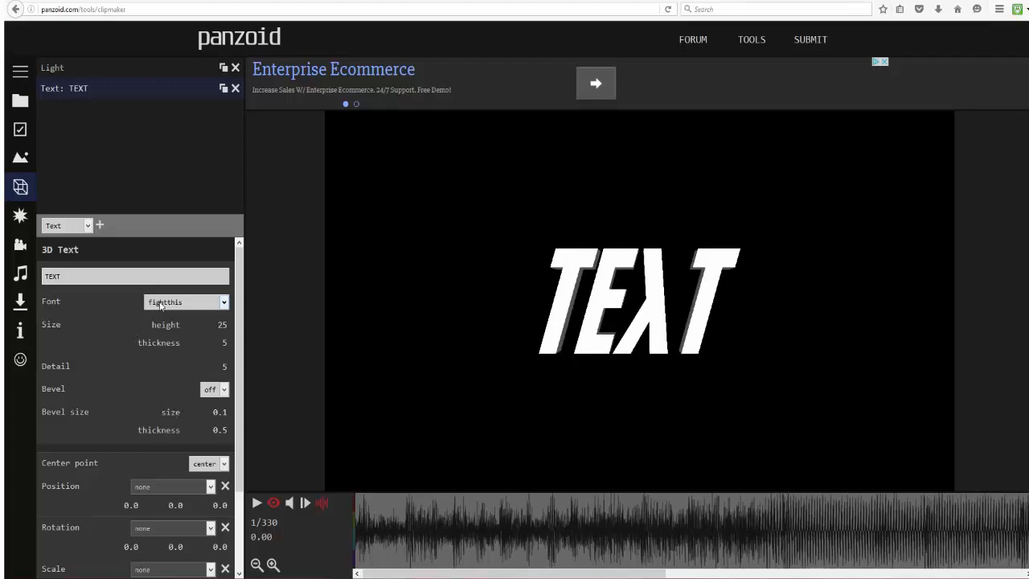
pyautogui.press('Up')
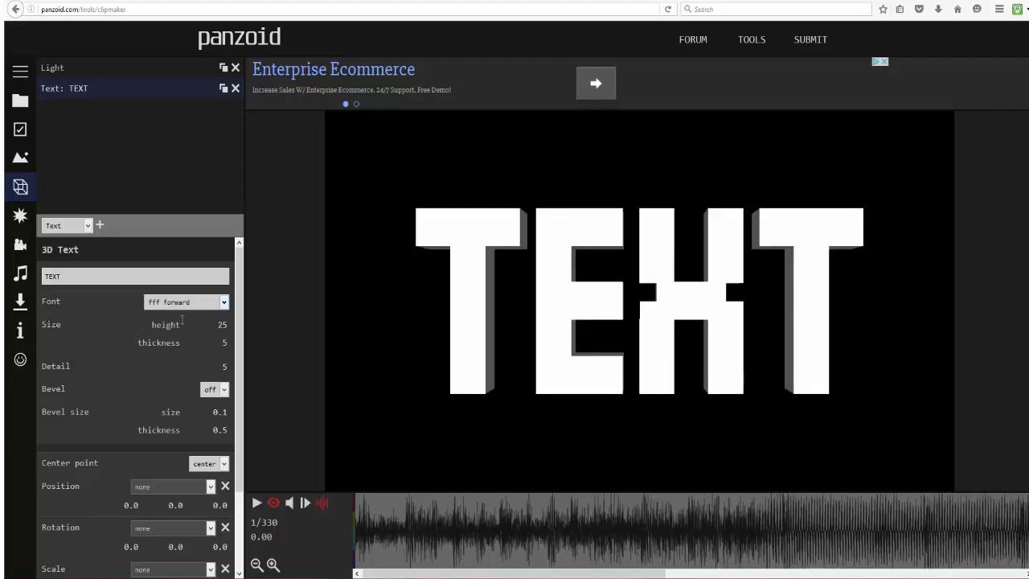
pyautogui.press('Up')
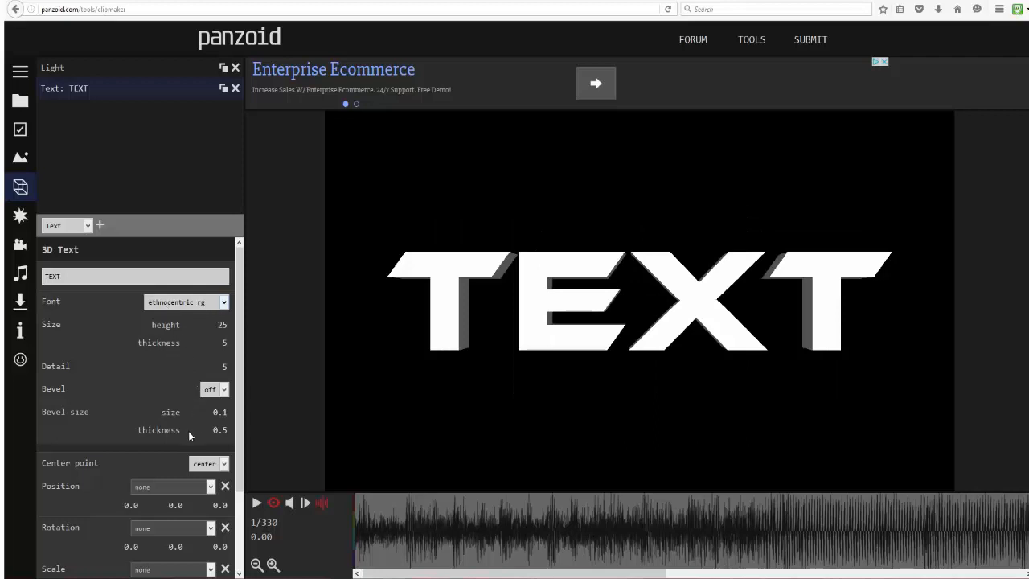
pyautogui.press('Down')
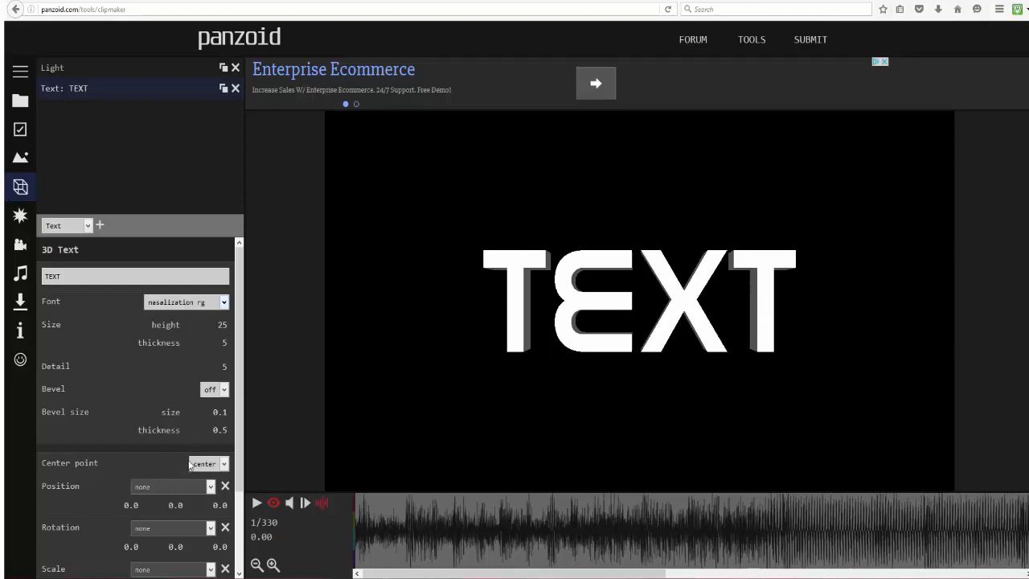
pyautogui.press('Down')
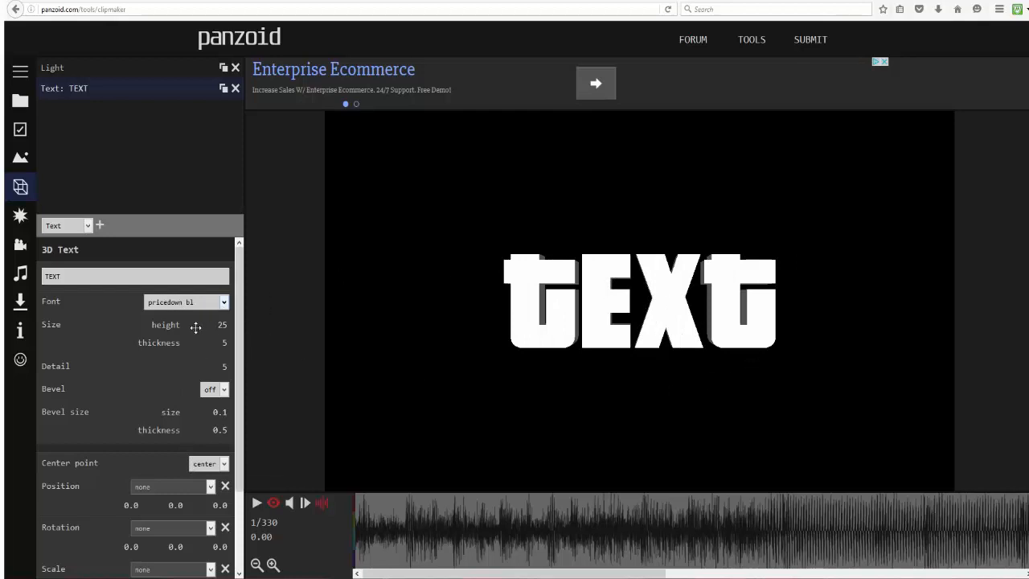
# Set the 3D text's thickness to 16, checking its depth from an angled view.
pyautogui.doubleClick(222, 342)
pyautogui.write('23')
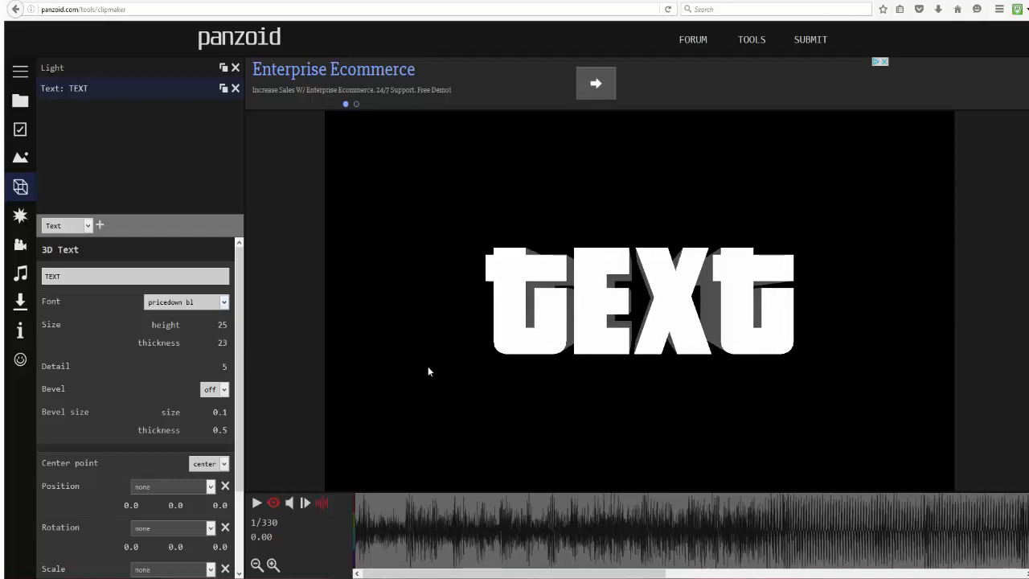
pyautogui.click(273, 503)
pyautogui.moveTo(426, 400); pyautogui.dragTo(186, 346)
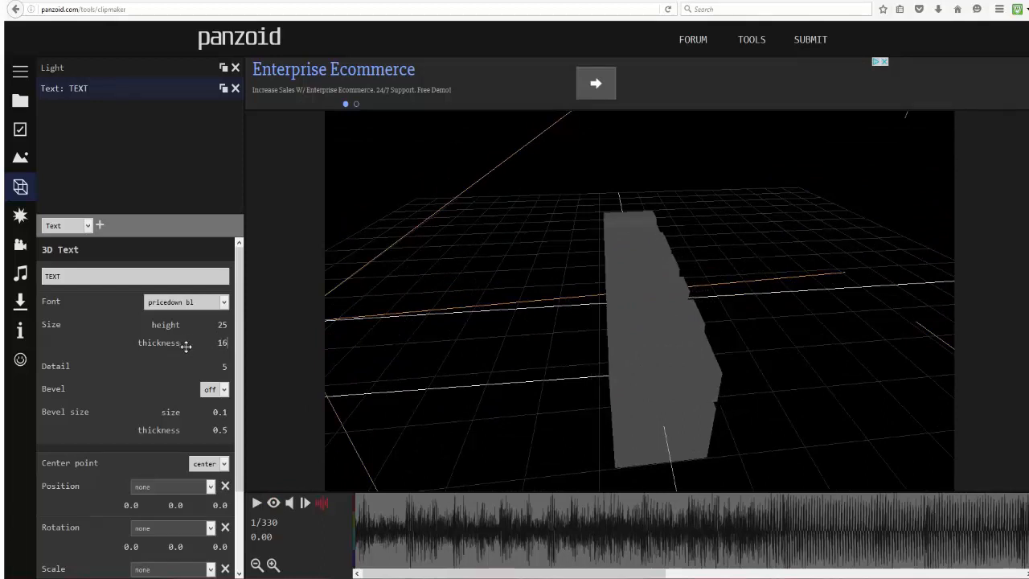
pyautogui.click(273, 502)
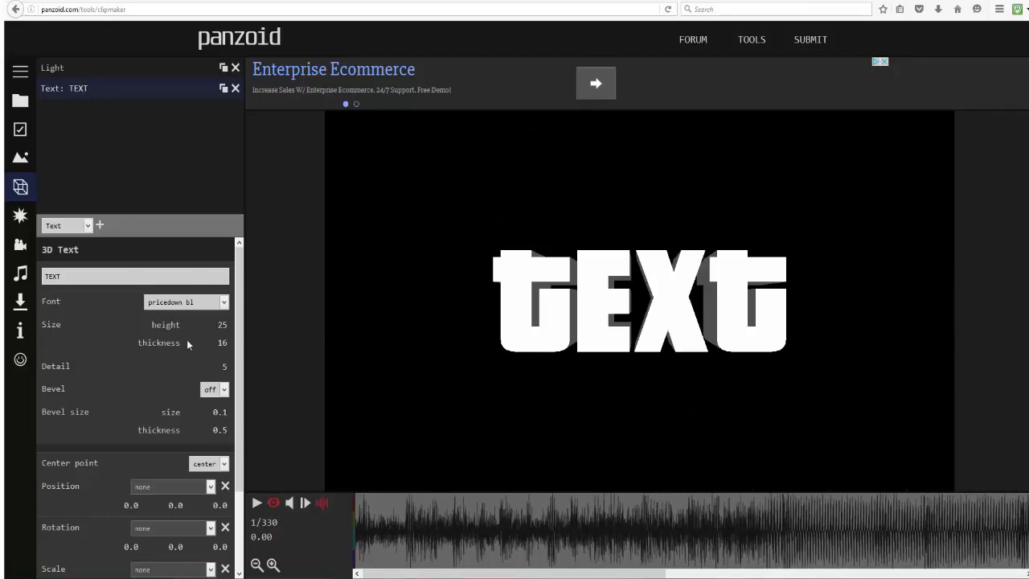
# Change the 3D text's single color to yellow.
pyautogui.scroll(-2, 186, 339)
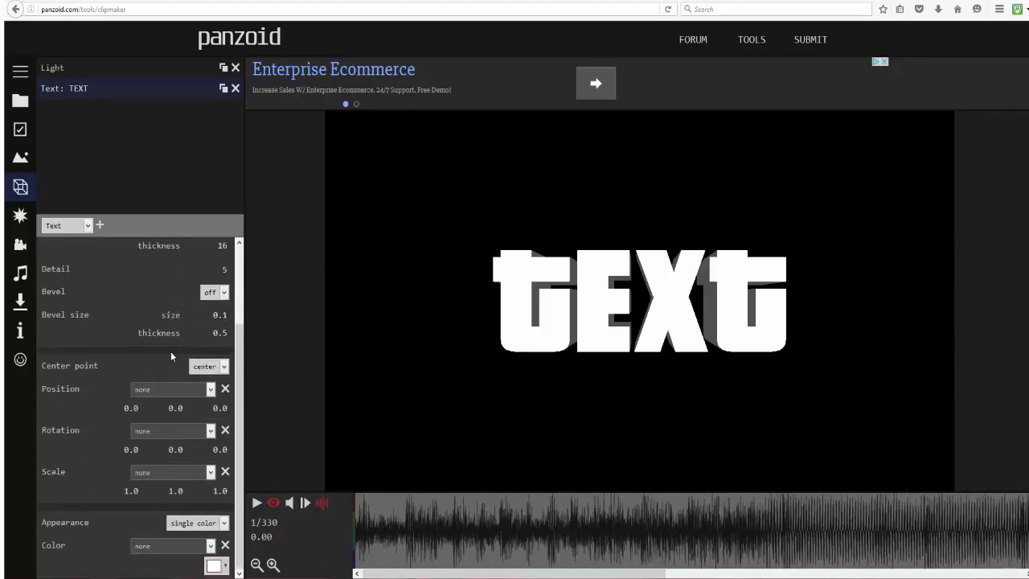
pyautogui.click(212, 566)
pyautogui.click(406, 456)
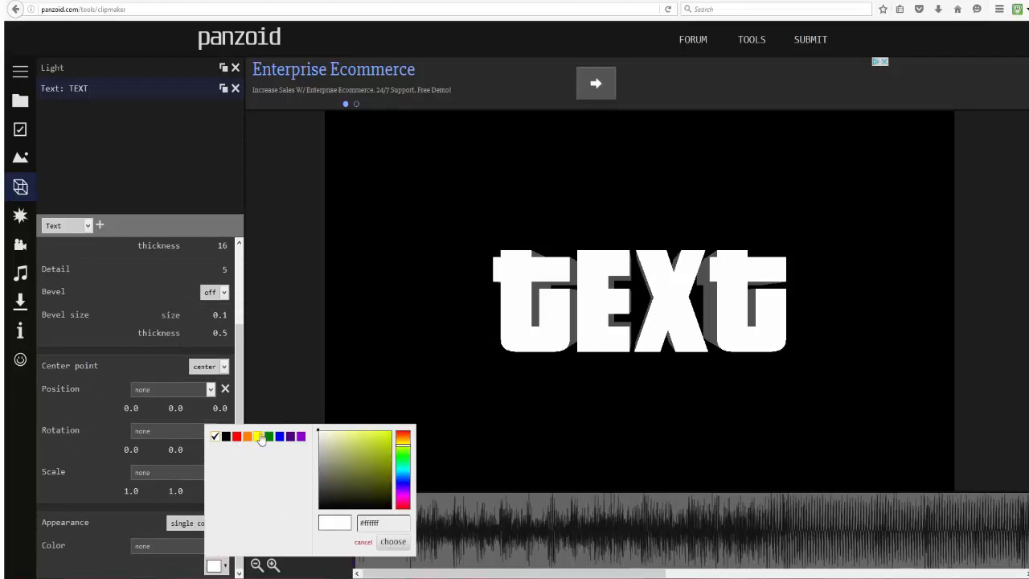
pyautogui.click(258, 436)
pyautogui.click(394, 541)
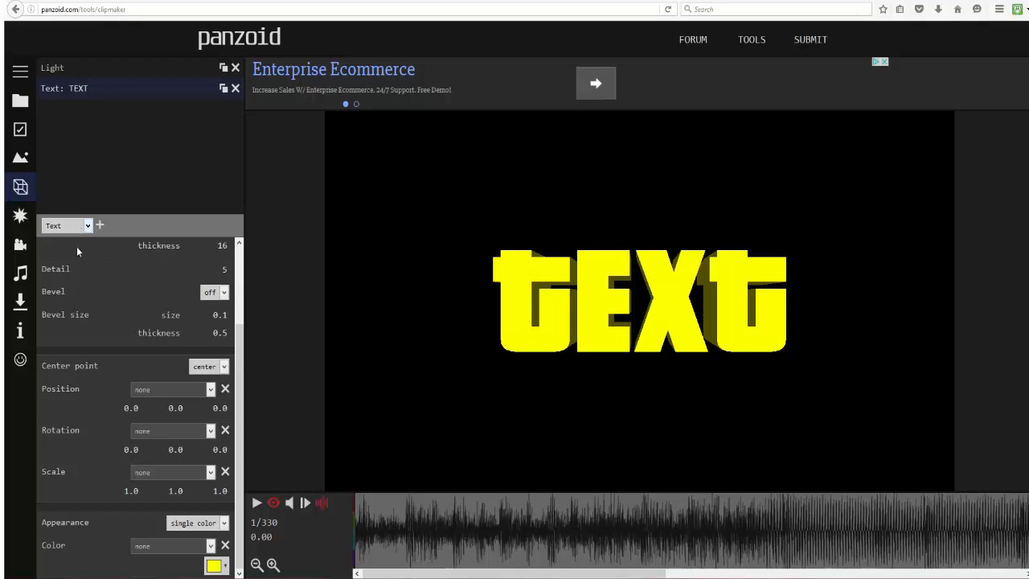
# Duplicate the yellow text and give the copy a bevel and a thickness of 15.
pyautogui.click(224, 88)
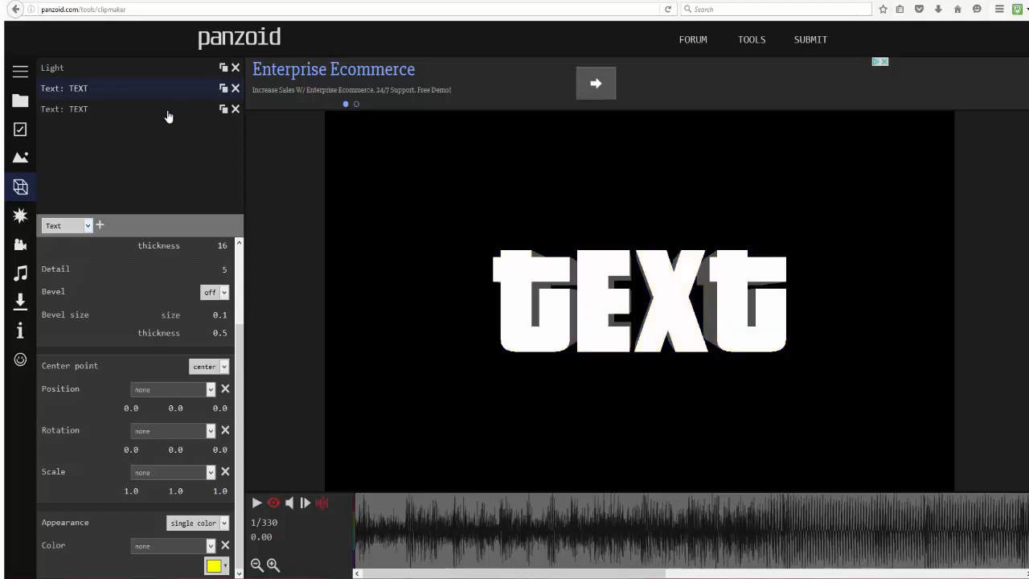
pyautogui.click(167, 111)
pyautogui.click(215, 390)
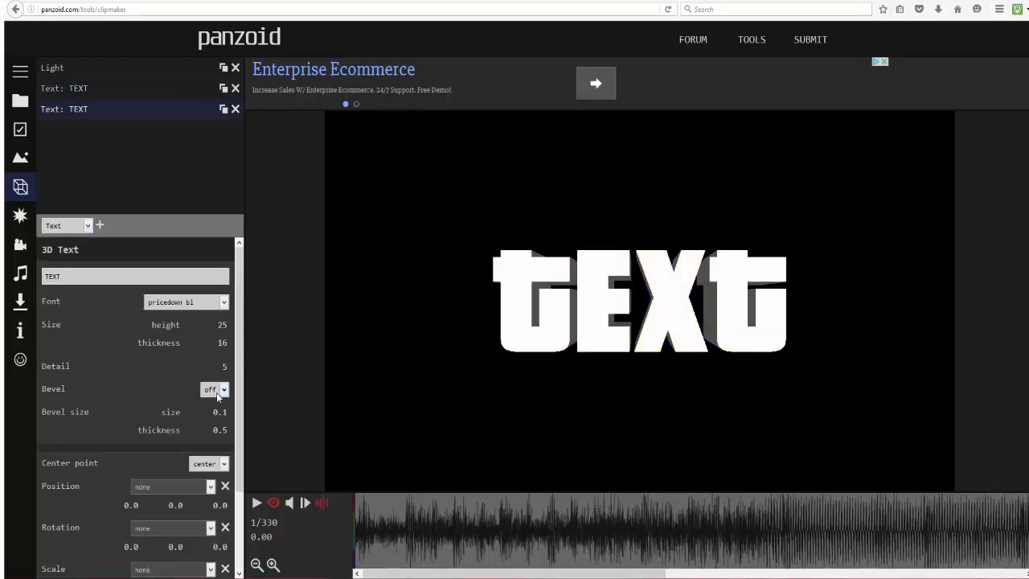
pyautogui.click(219, 412)
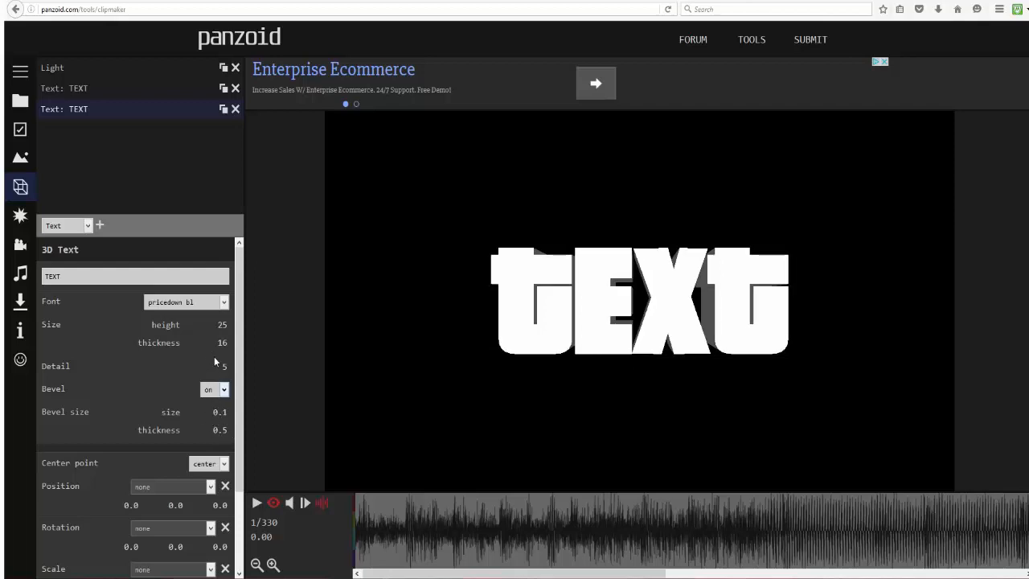
pyautogui.moveTo(222, 345); pyautogui.dragTo(215, 346)
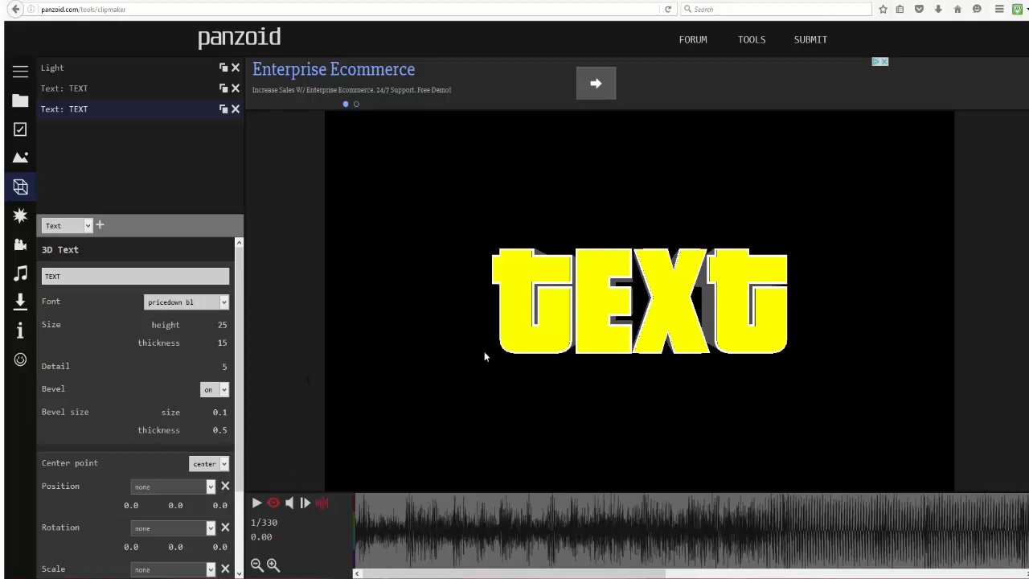
# Try red as the beveled text copy's color and set it back to white.
pyautogui.scroll(-2, 241, 349)
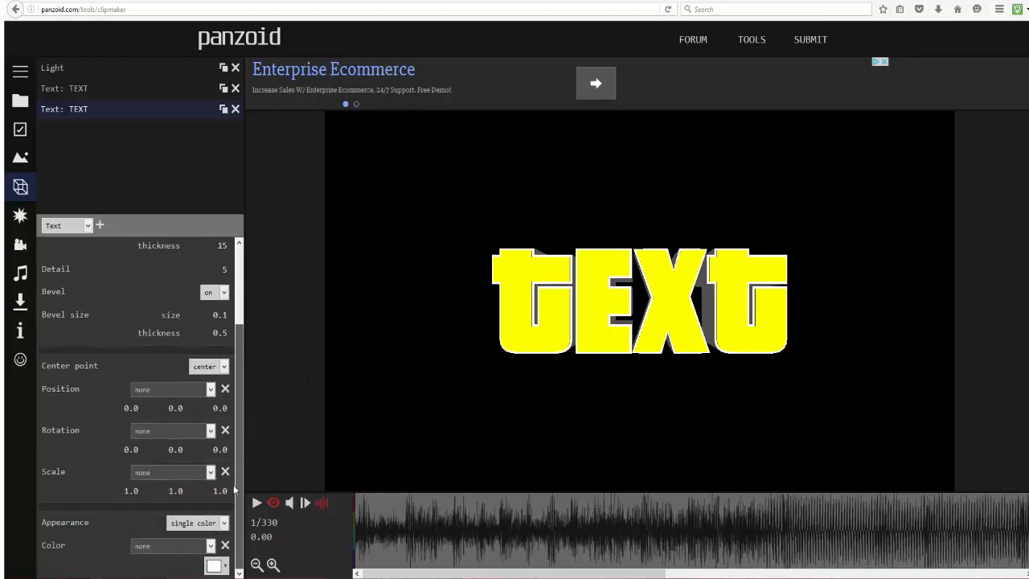
pyautogui.click(216, 565)
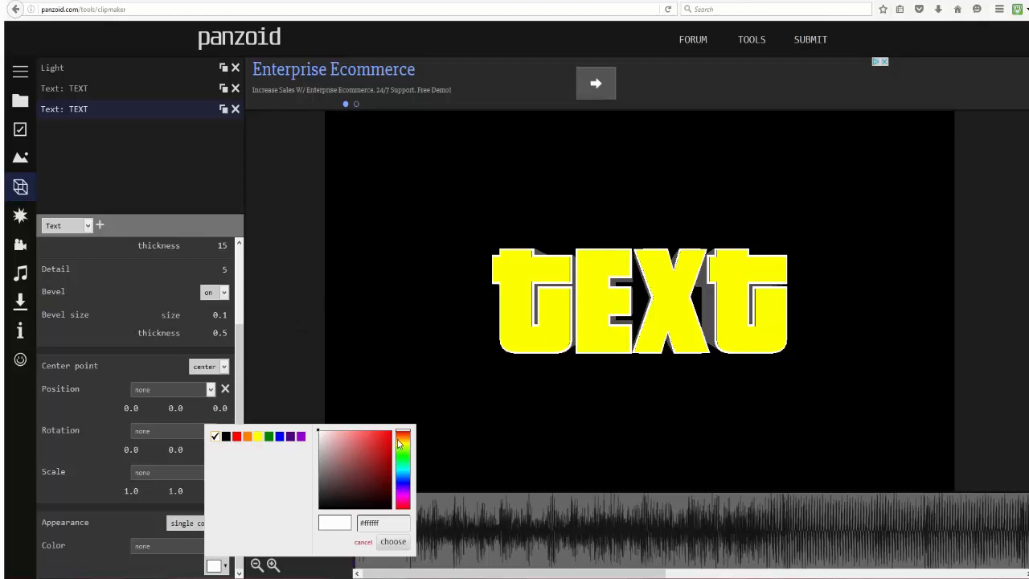
pyautogui.moveTo(389, 435); pyautogui.dragTo(420, 383)
pyautogui.click(393, 541)
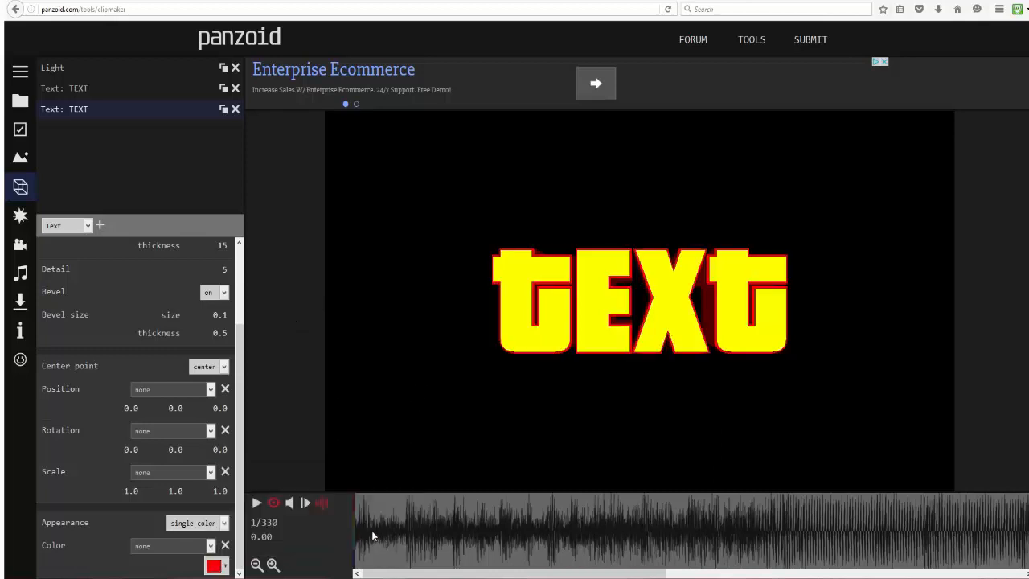
pyautogui.click(219, 567)
pyautogui.click(215, 435)
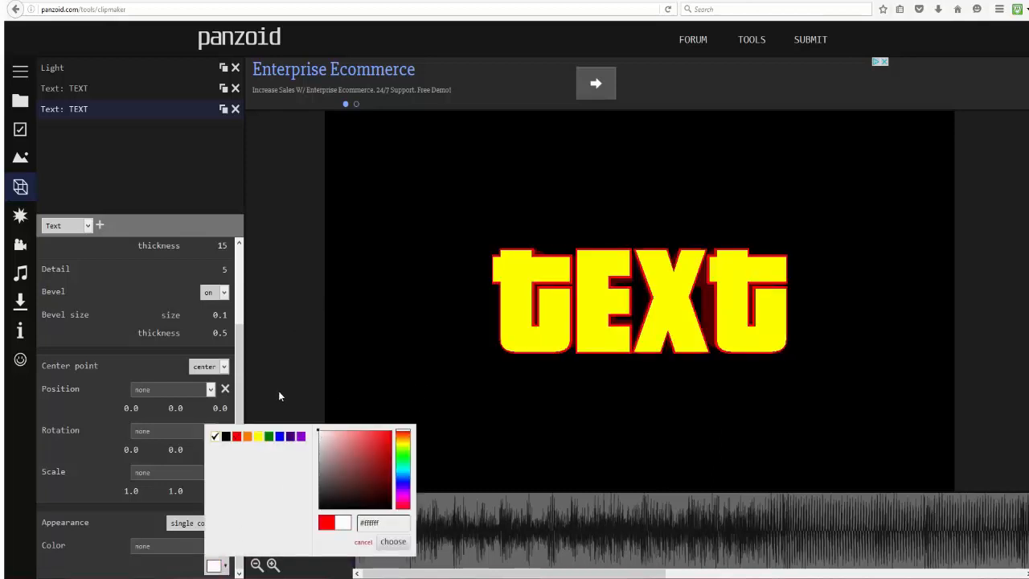
pyautogui.click(393, 541)
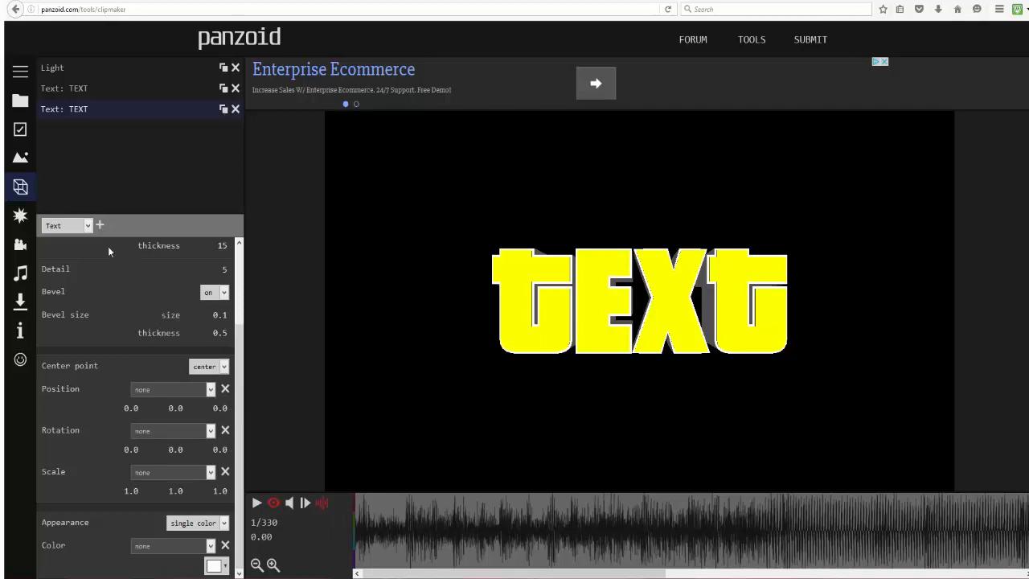
pyautogui.click(258, 503)
pyautogui.click(257, 503)
pyautogui.click(20, 211)
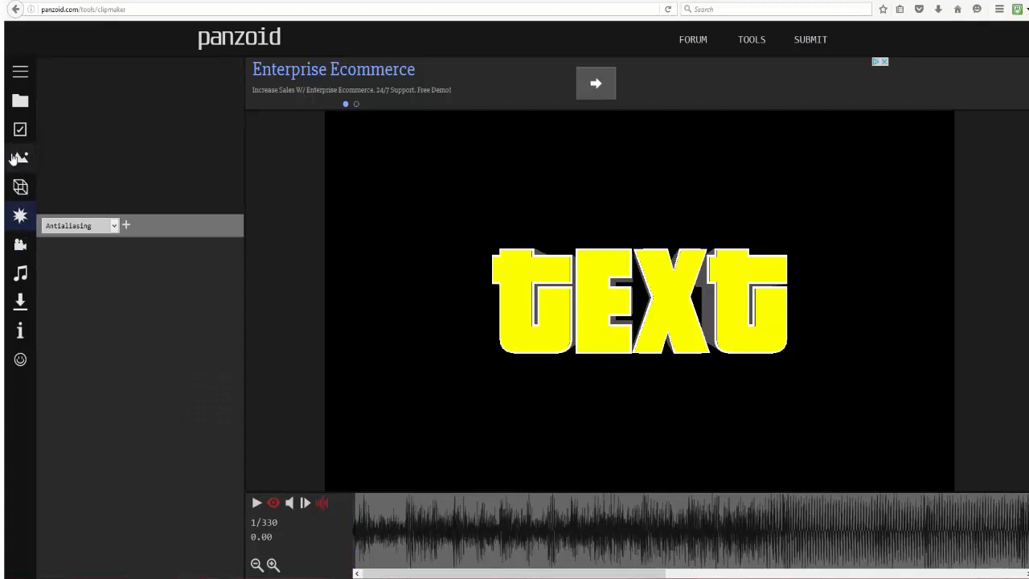
pyautogui.click(20, 301)
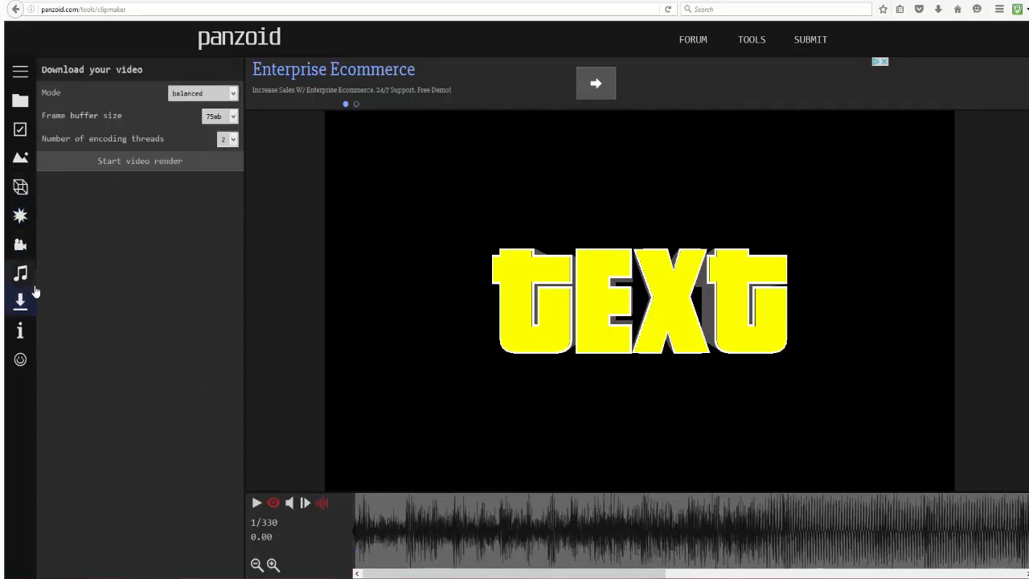
# Set the audio track's start offset to 36.71 seconds, playing the clip from the start to check the timing.
pyautogui.click(21, 273)
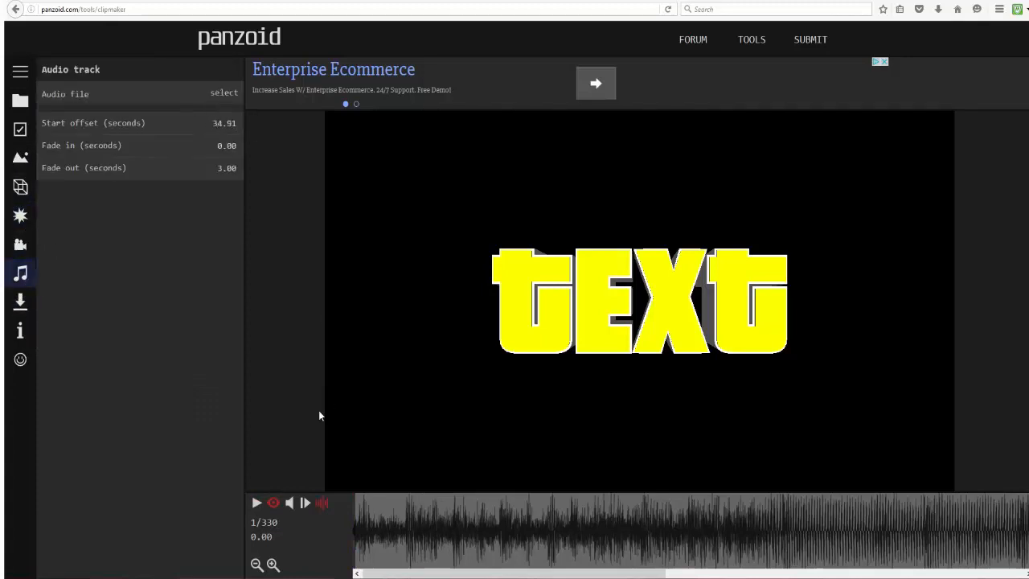
pyautogui.click(256, 504)
pyautogui.click(257, 504)
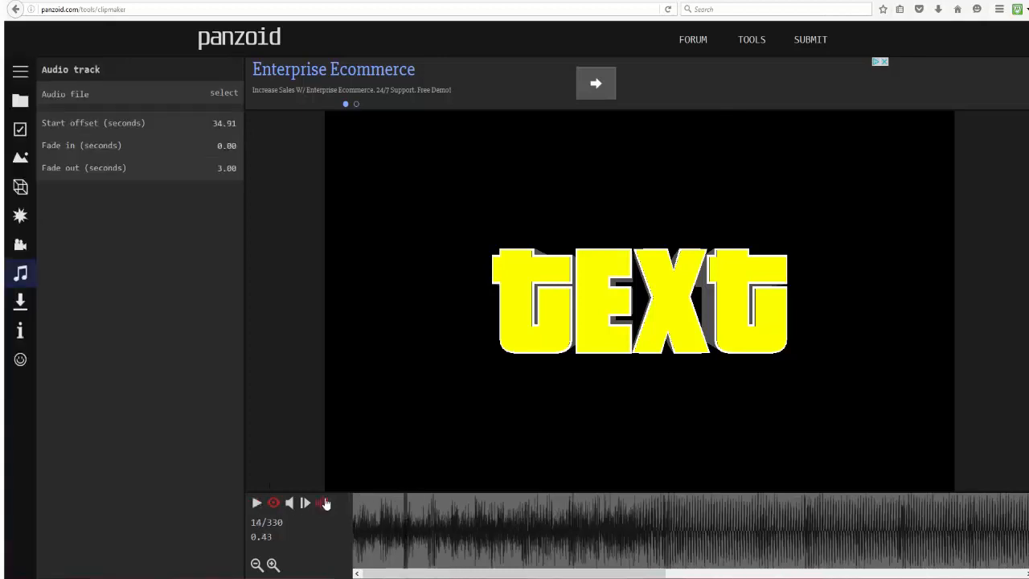
pyautogui.click(356, 505)
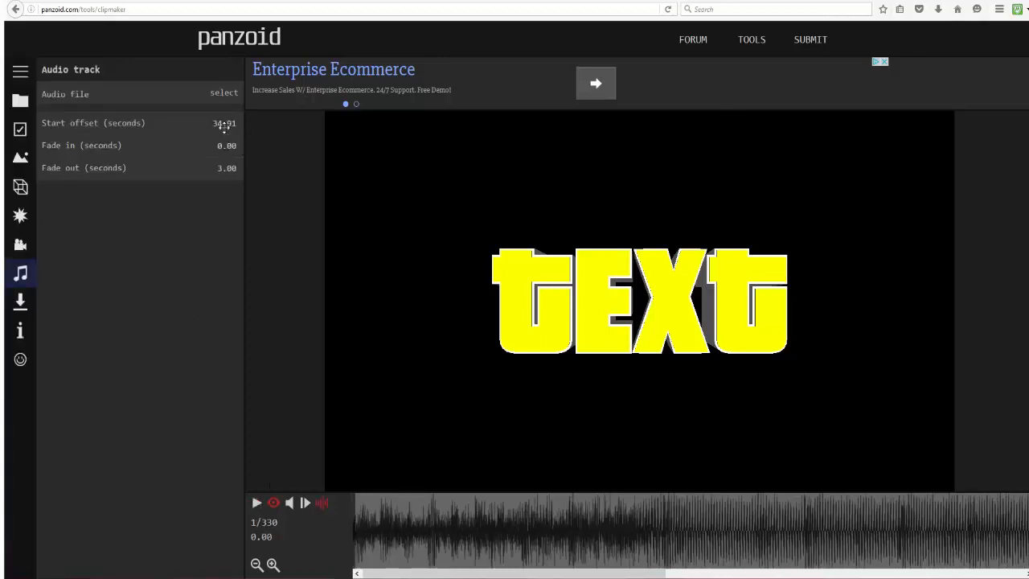
pyautogui.click(256, 504)
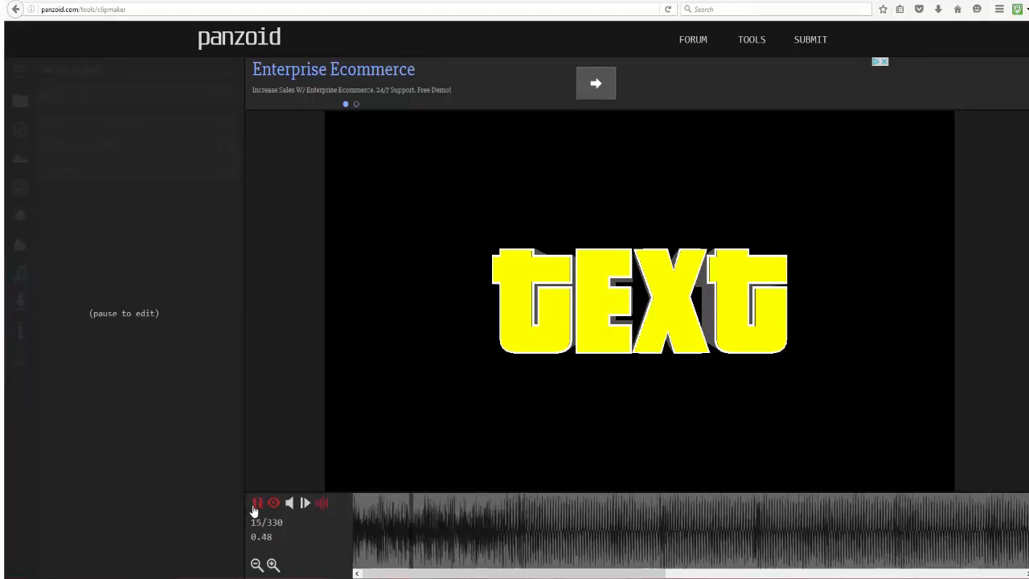
pyautogui.click(386, 544)
pyautogui.click(356, 537)
pyautogui.moveTo(214, 124); pyautogui.dragTo(228, 130)
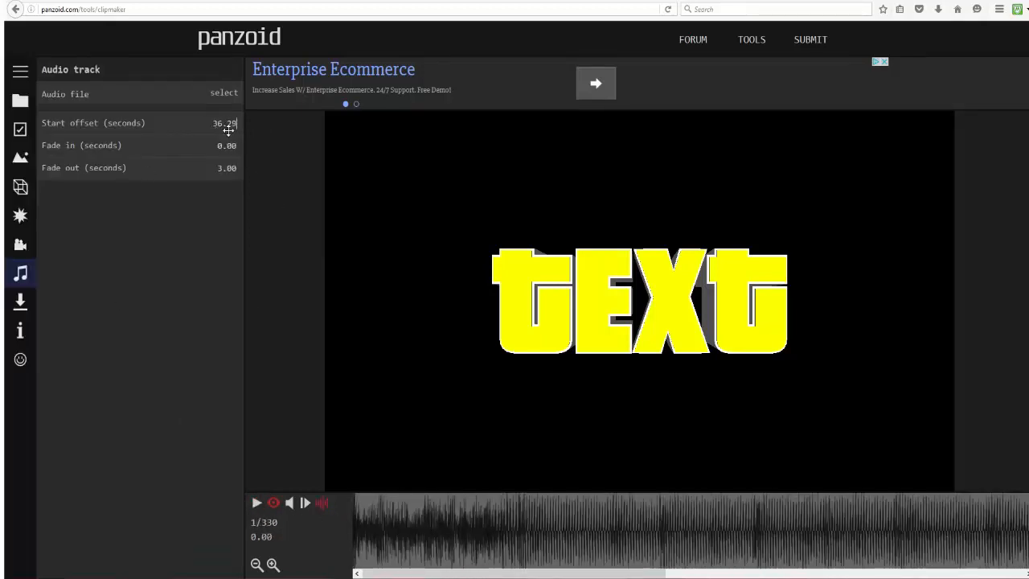
pyautogui.click(257, 504)
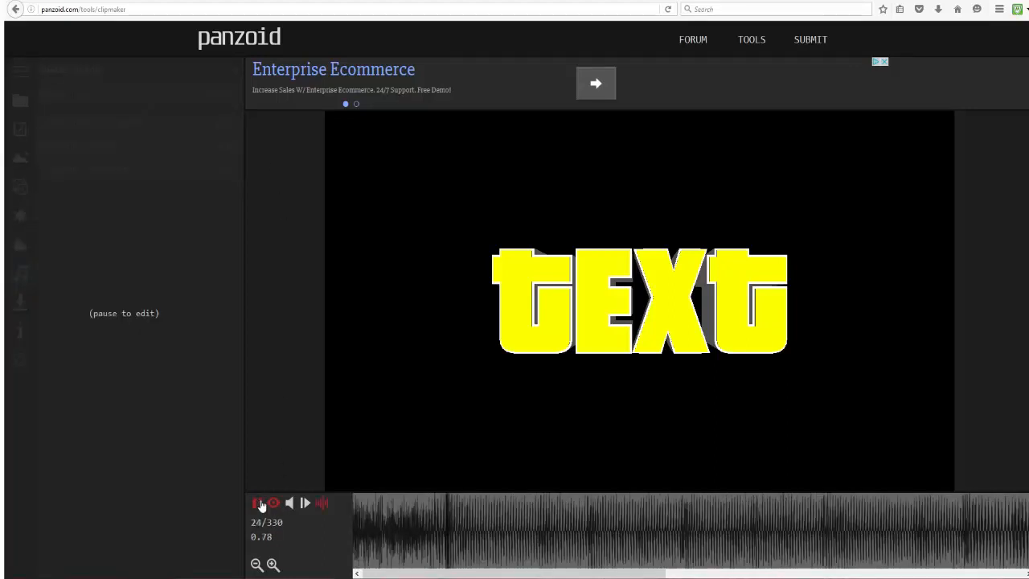
pyautogui.click(258, 504)
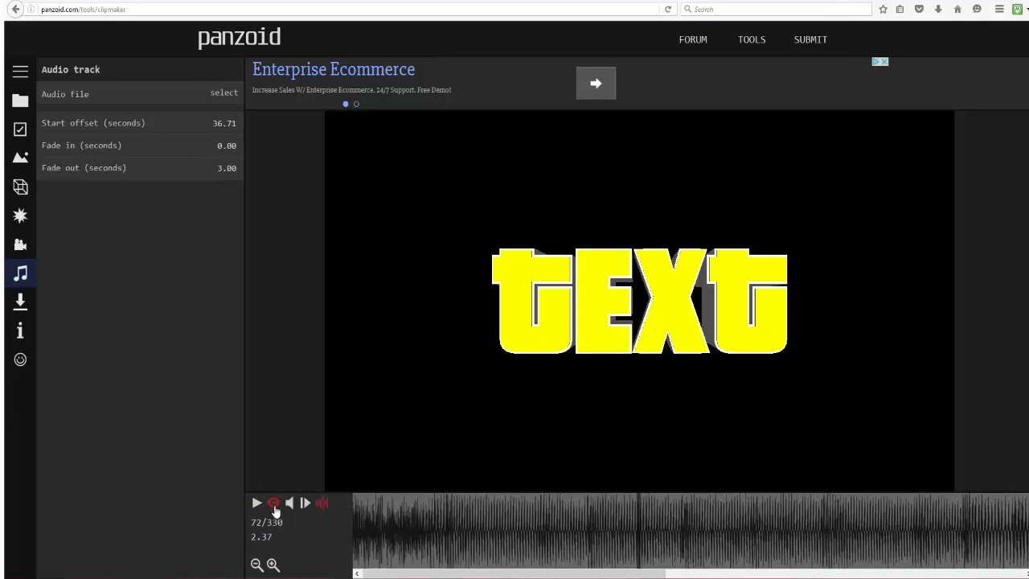
# Replay the opening of the clip to check the text against the audio.
pyautogui.click(273, 504)
pyautogui.click(257, 503)
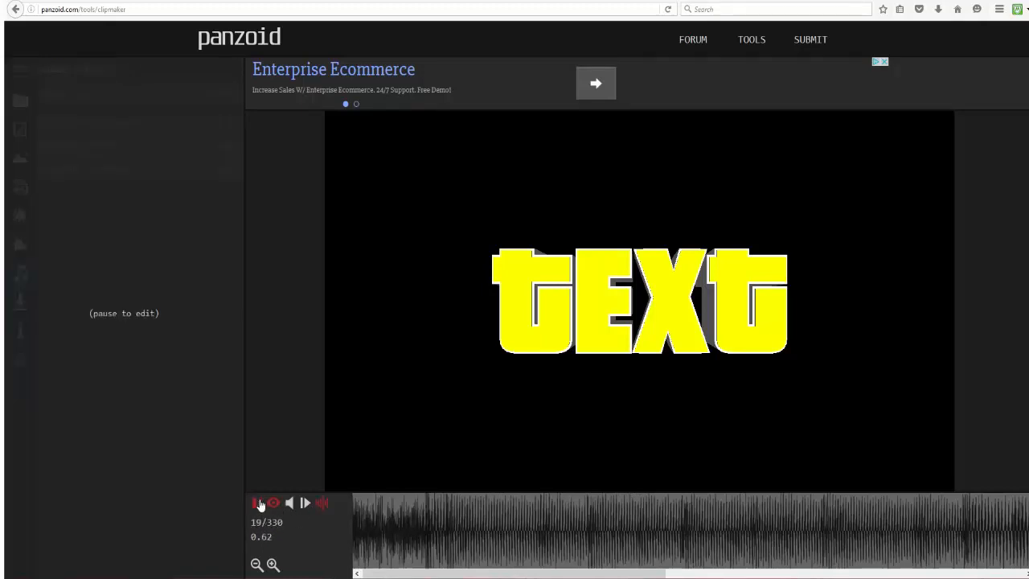
pyautogui.click(258, 504)
pyautogui.click(293, 503)
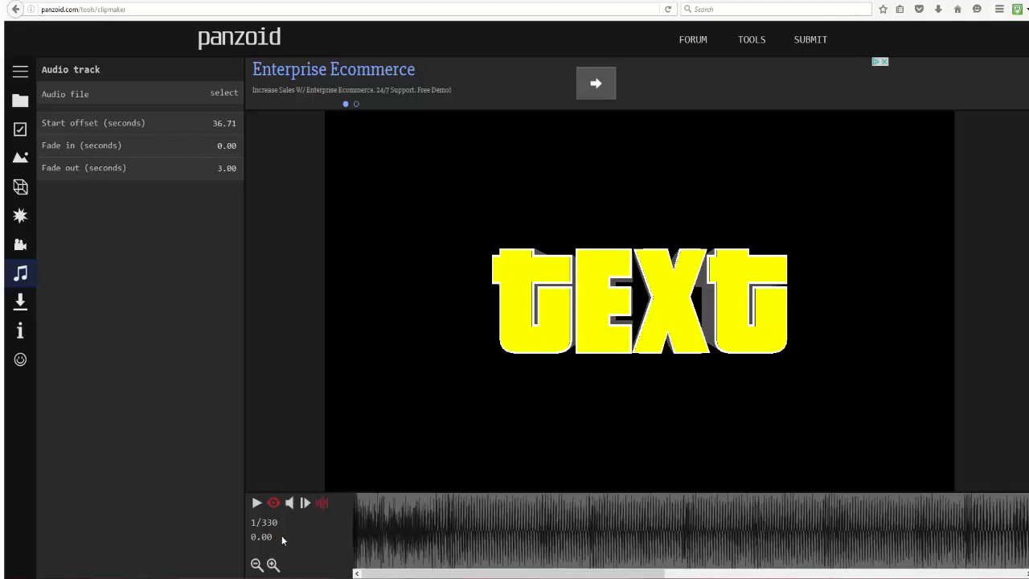
pyautogui.moveTo(278, 540)
pyautogui.mouseDown()
pyautogui.moveTo(248, 548)
pyautogui.moveTo(271, 543)
pyautogui.mouseUp()
pyautogui.click(272, 536)
pyautogui.moveTo(250, 519); pyautogui.dragTo(276, 541)
pyautogui.click(278, 542)
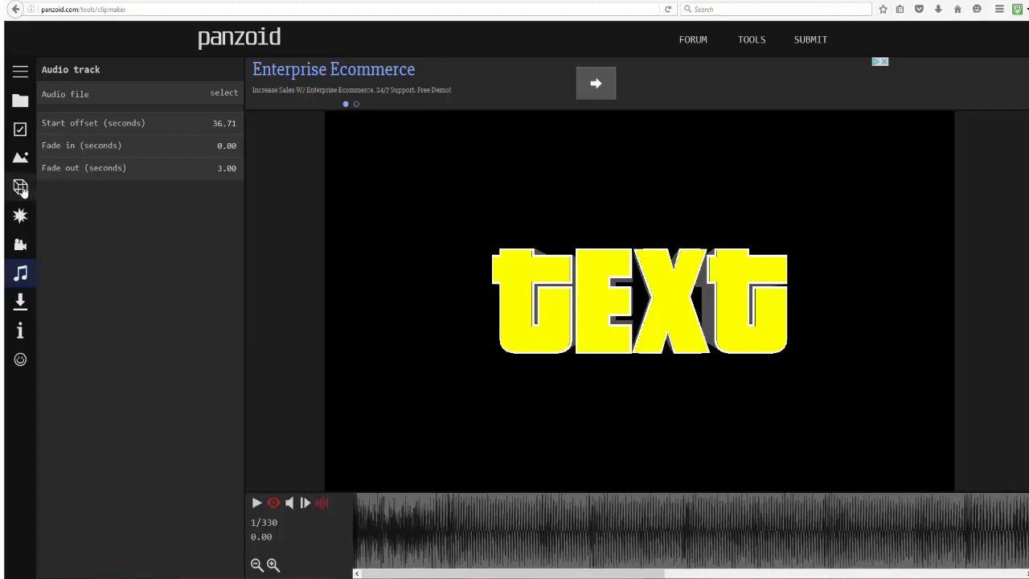
# Add a Fisheye effect to the clip and open its settings.
pyautogui.click(17, 219)
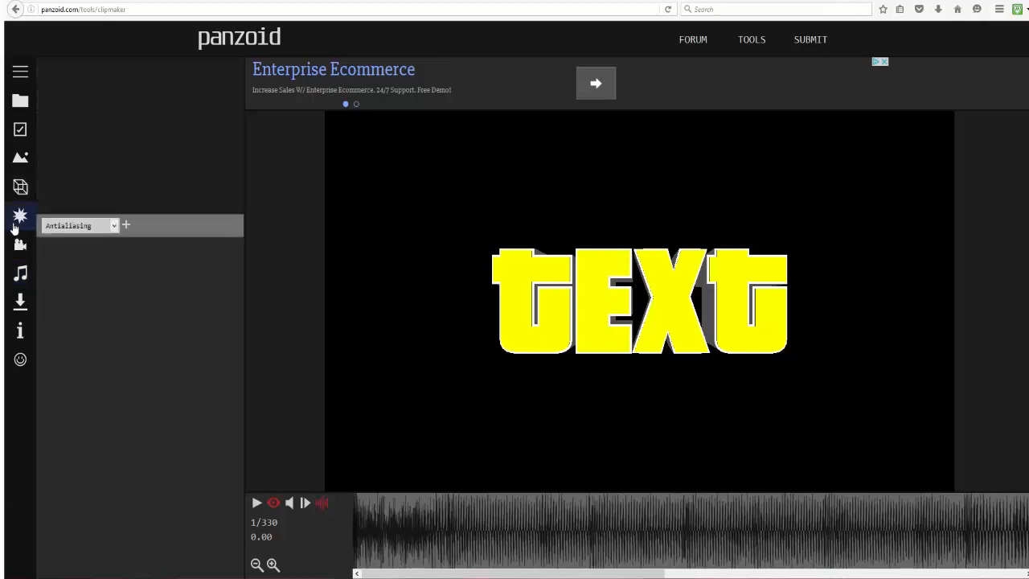
pyautogui.click(84, 227)
pyautogui.click(104, 255)
pyautogui.click(125, 228)
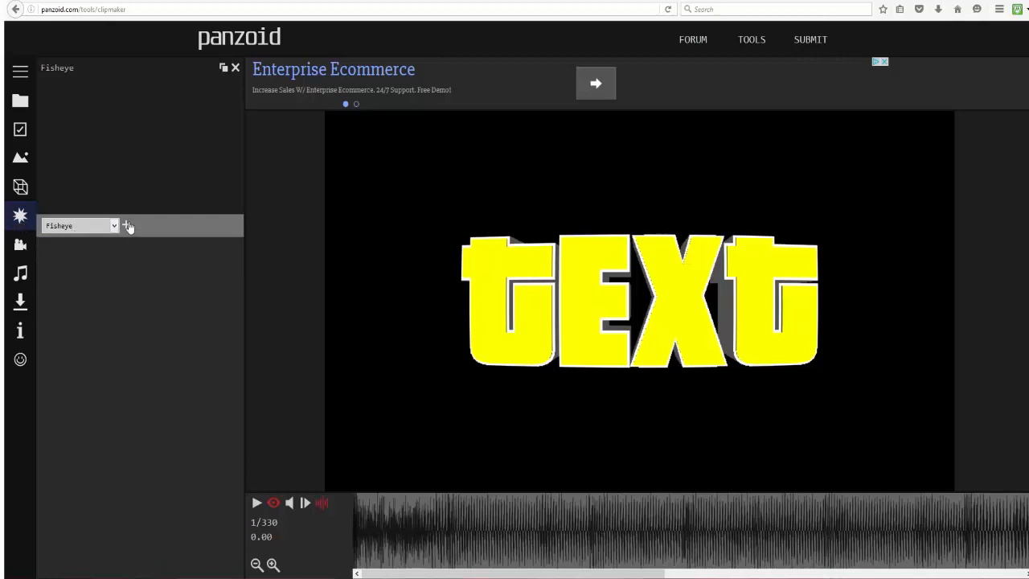
pyautogui.click(100, 74)
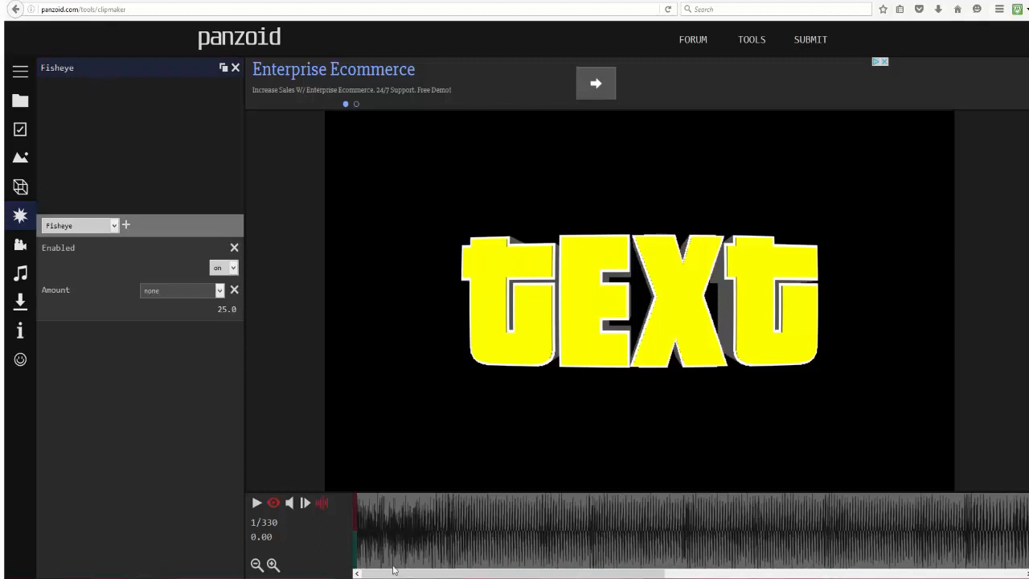
# Try different Fisheye amounts, from 0.1 up to 50.0, to preview how strongly the text distorts.
pyautogui.moveTo(234, 310); pyautogui.dragTo(96, 311)
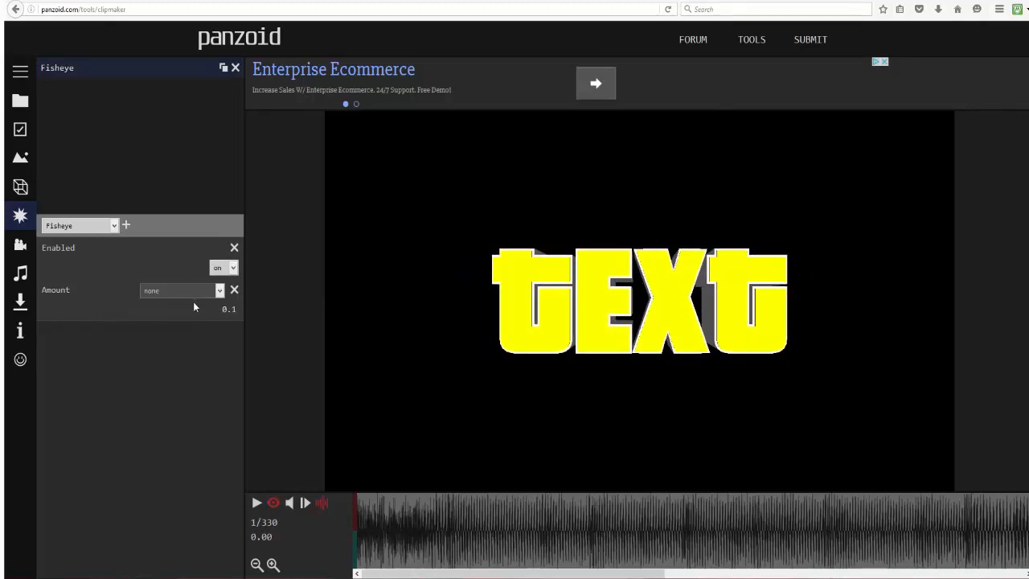
pyautogui.moveTo(223, 308); pyautogui.dragTo(421, 307)
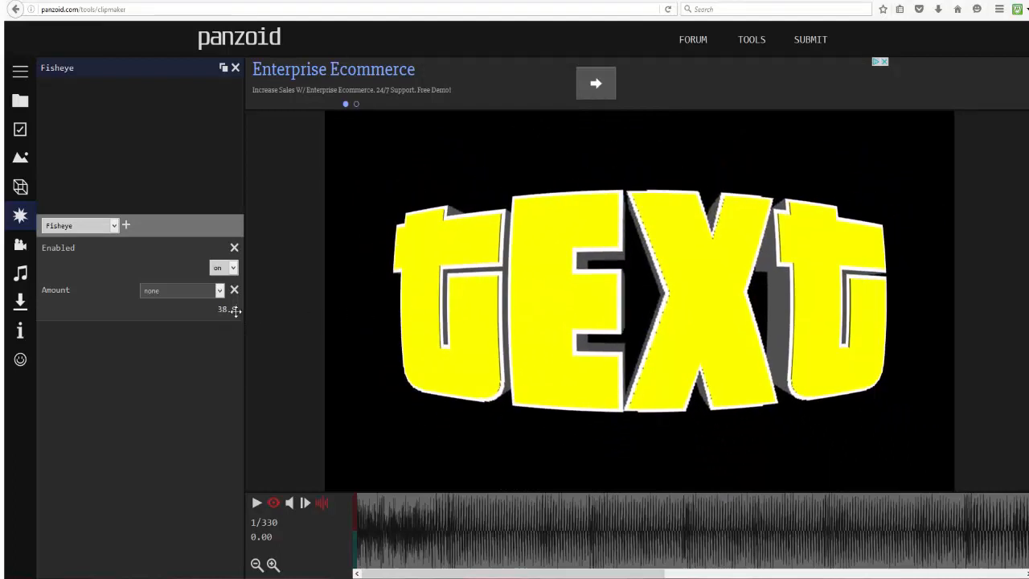
pyautogui.moveTo(235, 311); pyautogui.dragTo(32, 313)
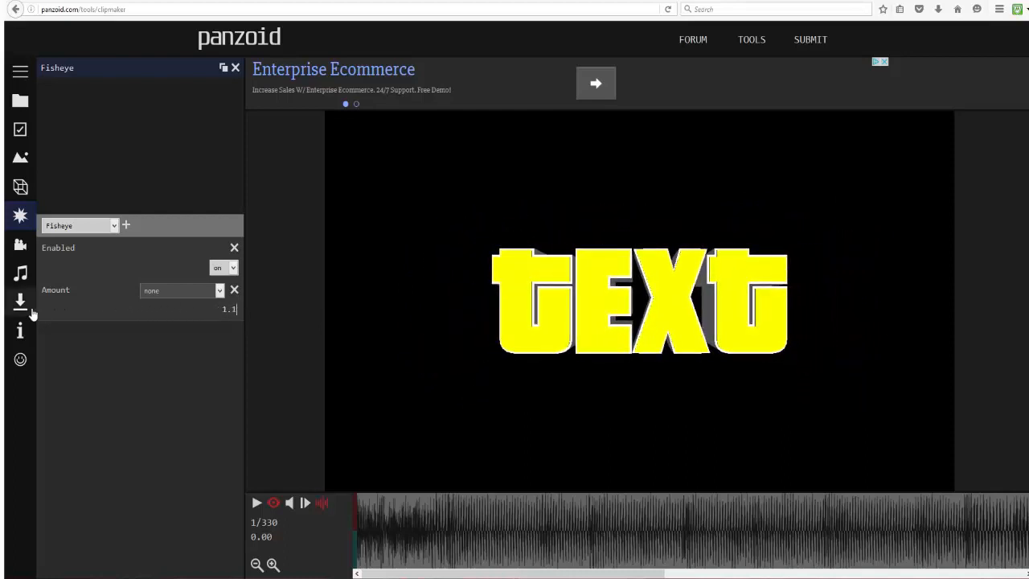
pyautogui.moveTo(223, 308); pyautogui.dragTo(16, 330)
pyautogui.moveTo(231, 310); pyautogui.dragTo(743, 330)
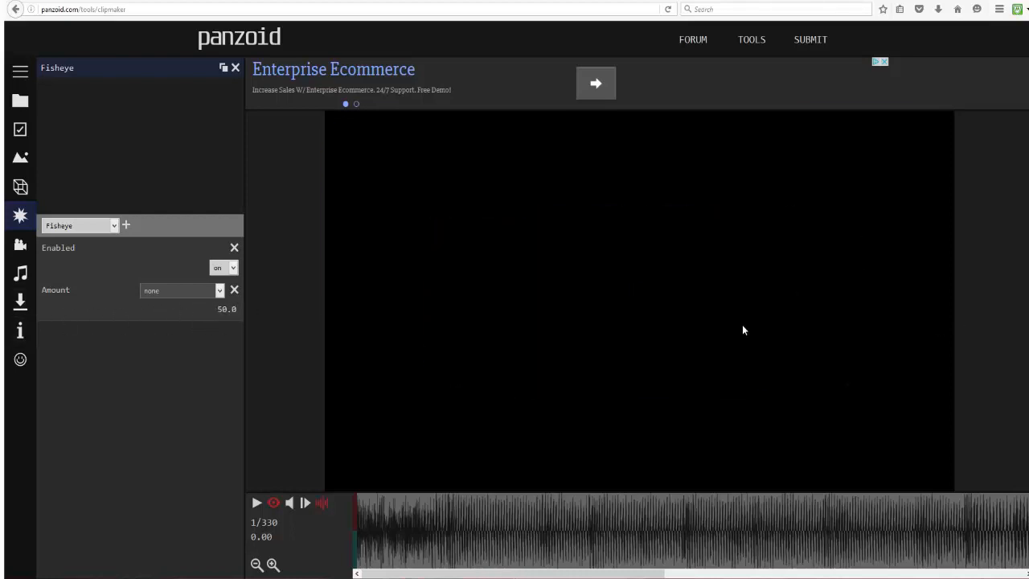
pyautogui.moveTo(253, 310); pyautogui.dragTo(171, 362)
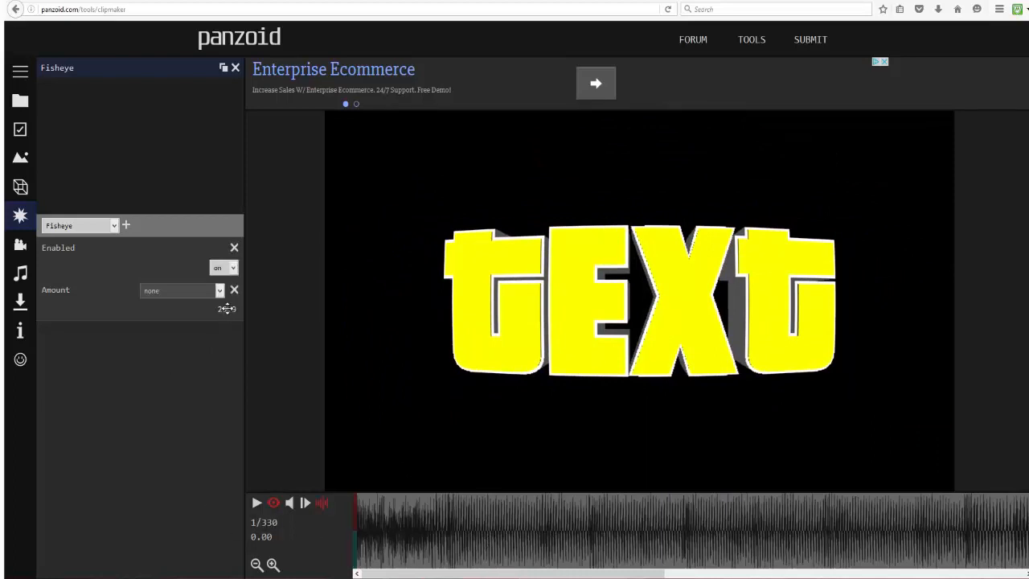
# Set the Fisheye amount at the first frame to 0.
pyautogui.click(228, 310)
pyautogui.write('0')
pyautogui.click(282, 282)
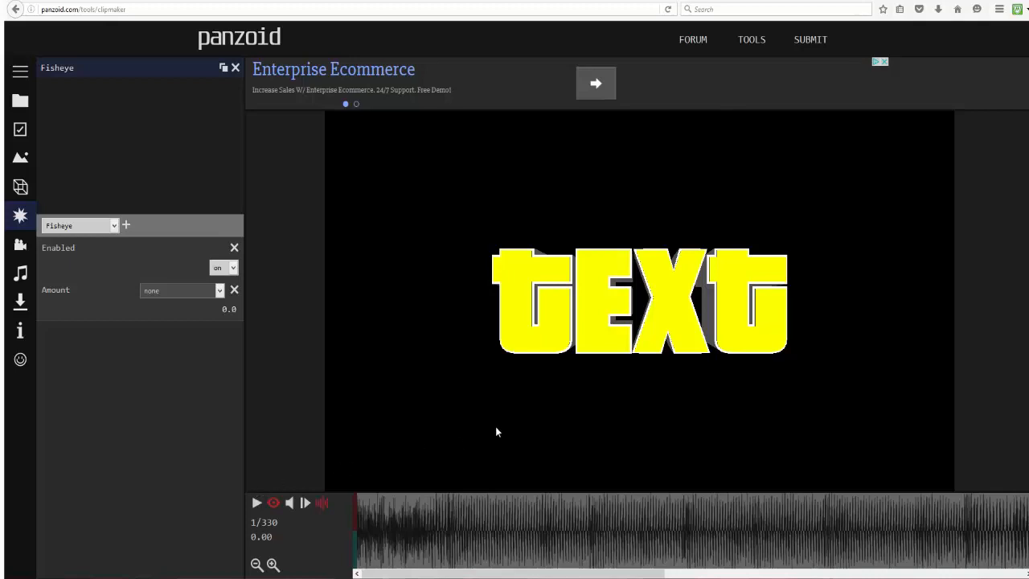
# Play the opening of the clip and pause at frame 24, where the beat hits.
pyautogui.click(258, 504)
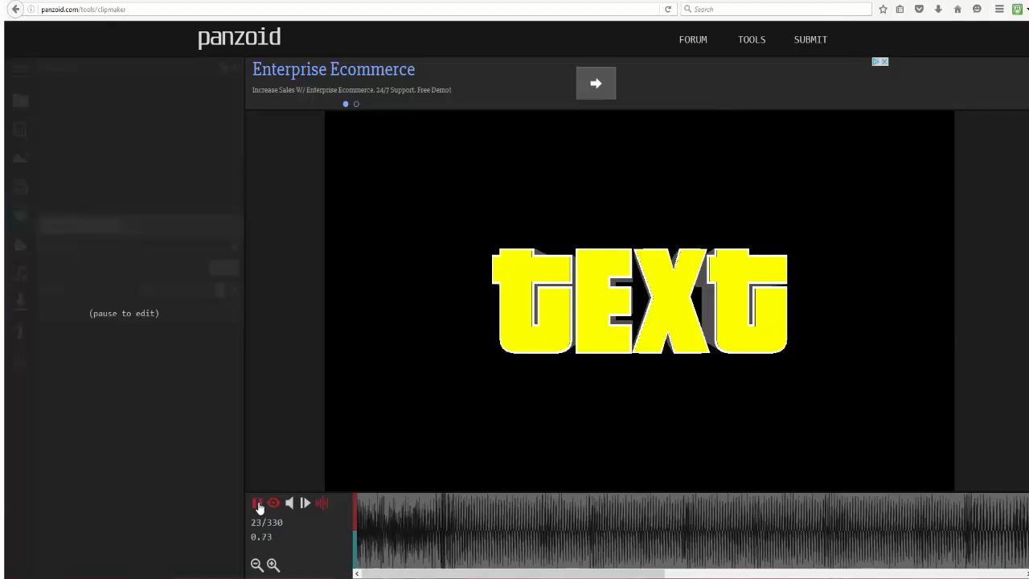
pyautogui.click(257, 503)
pyautogui.click(395, 540)
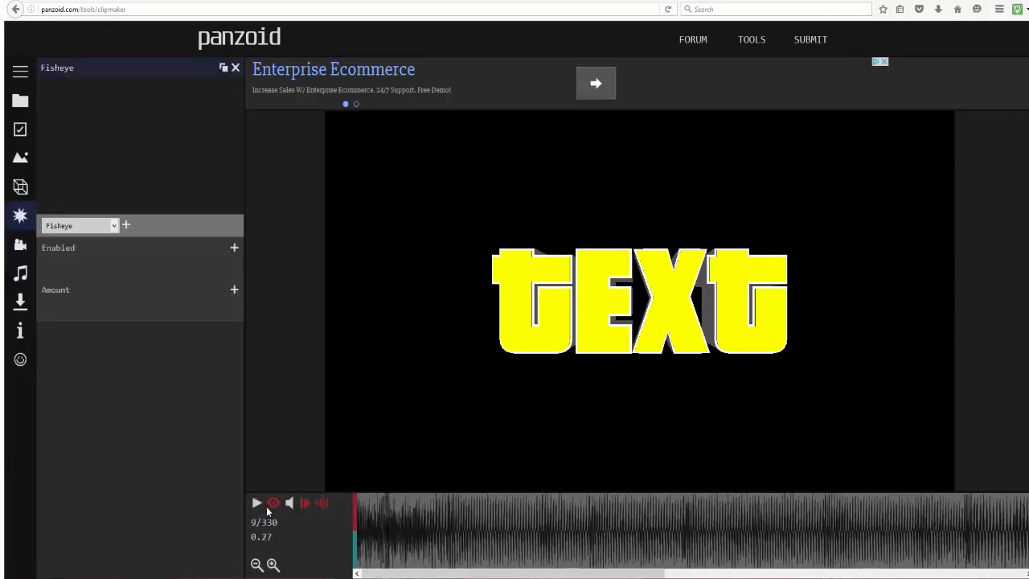
pyautogui.click(260, 505)
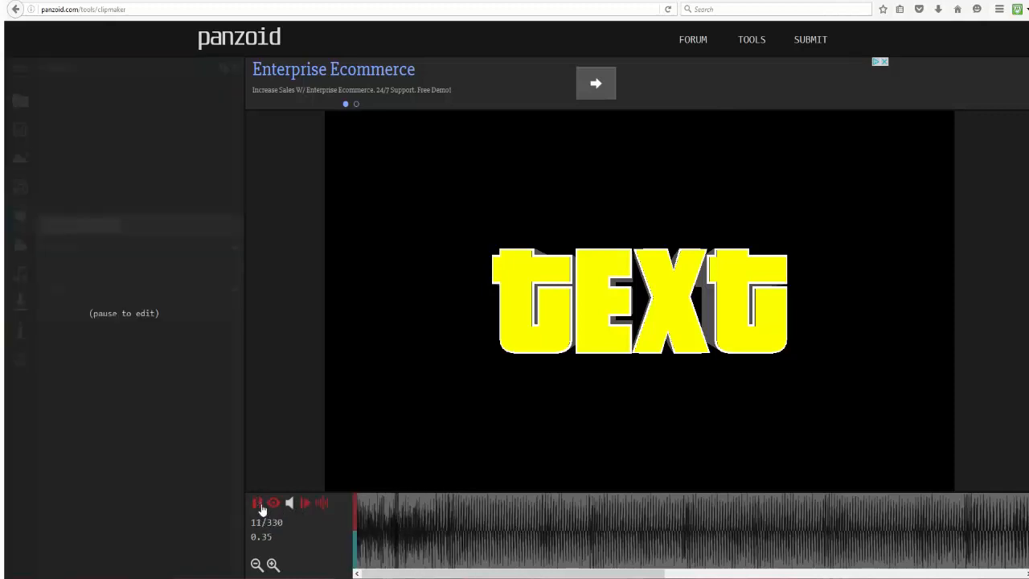
pyautogui.click(307, 504)
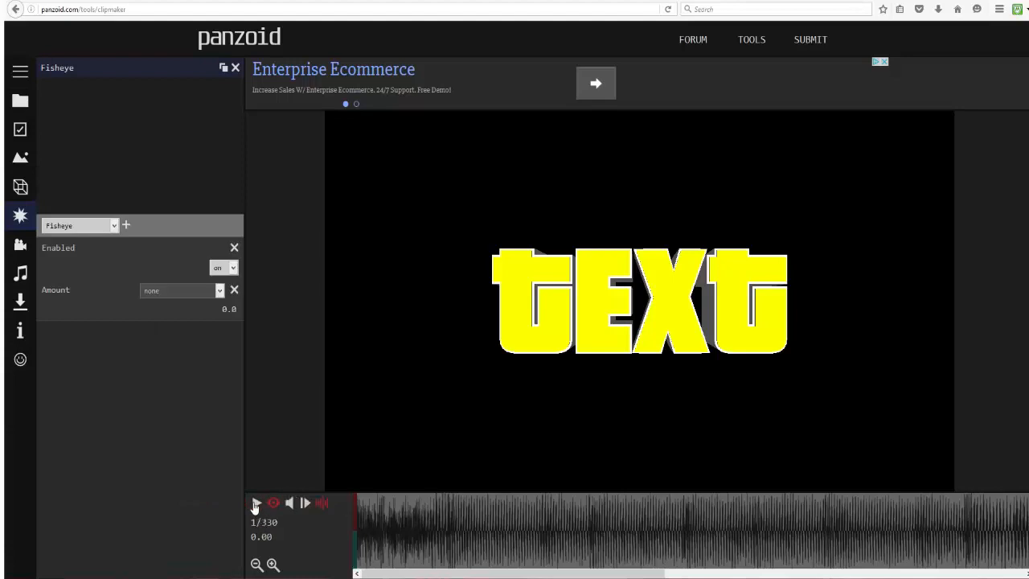
pyautogui.click(255, 504)
pyautogui.click(273, 504)
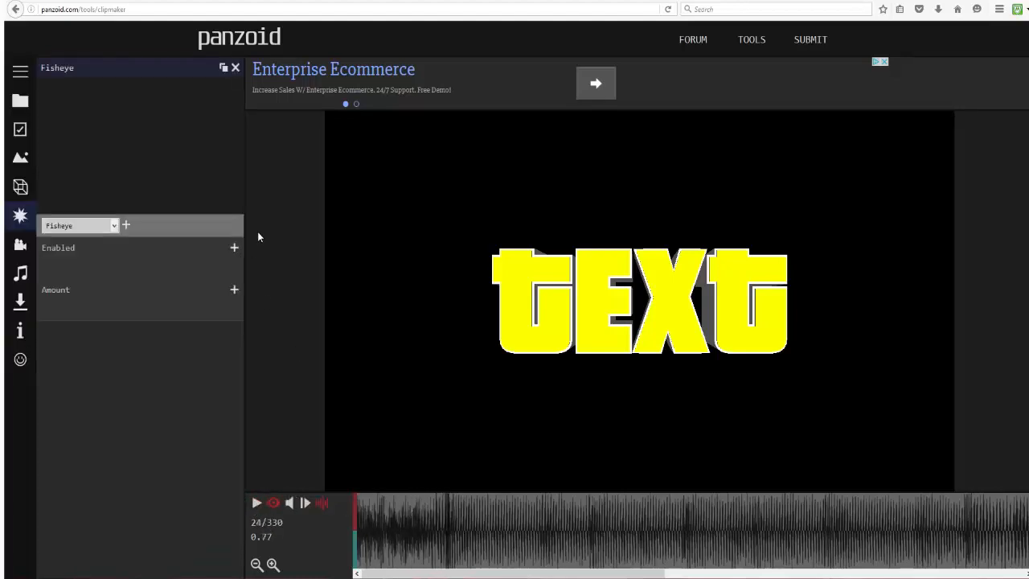
# Add a linear keyframe with value 0.0 for the Fisheye amount at frame 24.
pyautogui.click(234, 290)
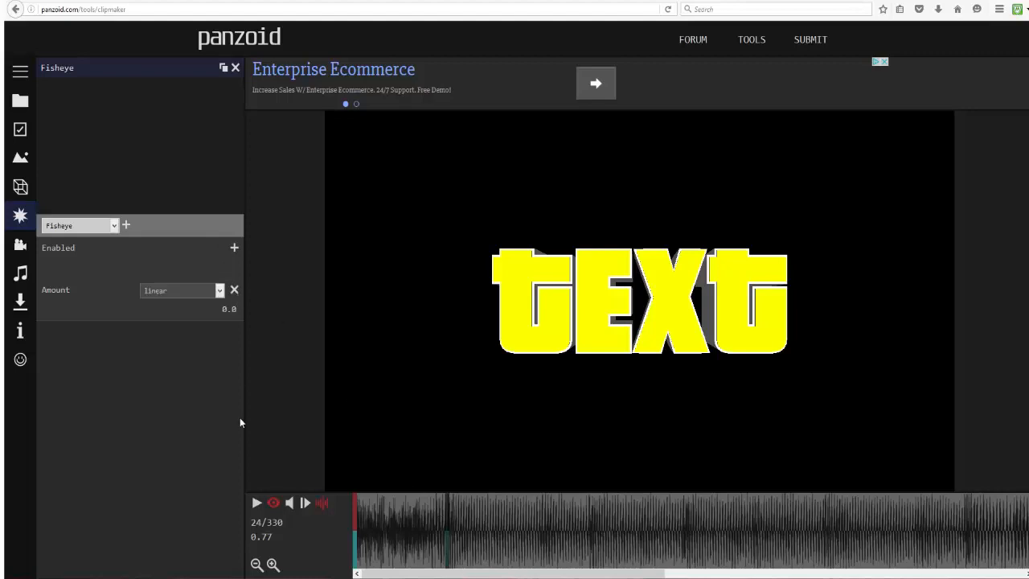
pyautogui.click(274, 565)
pyautogui.click(274, 565)
pyautogui.click(273, 565)
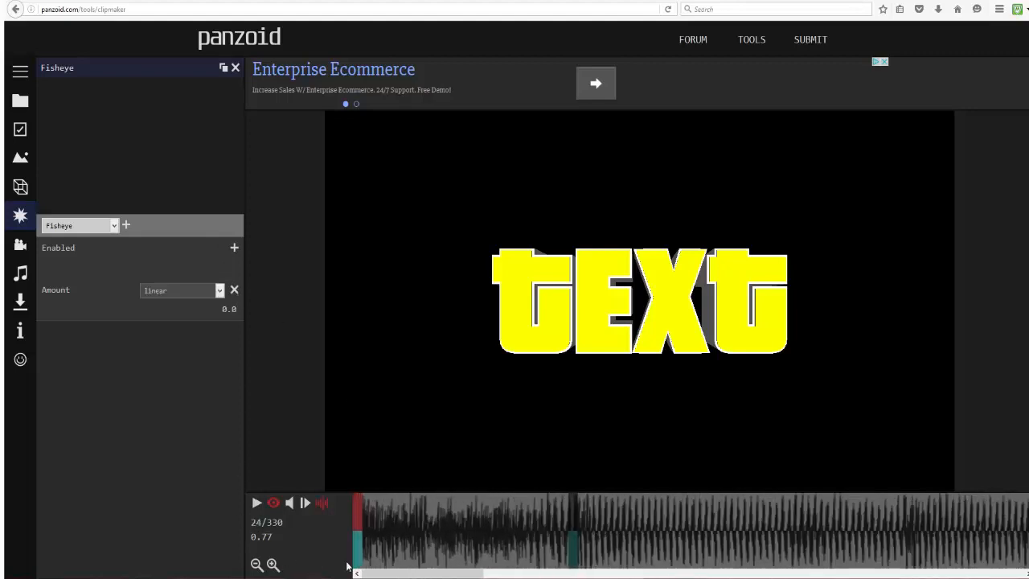
pyautogui.click(274, 564)
pyautogui.moveTo(444, 574); pyautogui.dragTo(460, 574)
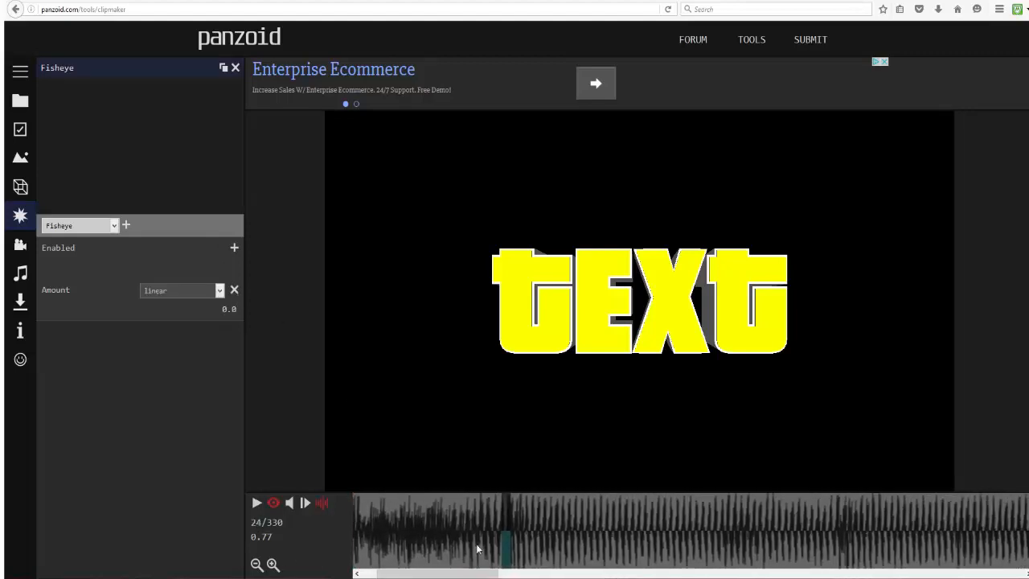
pyautogui.click(504, 500)
pyautogui.click(234, 291)
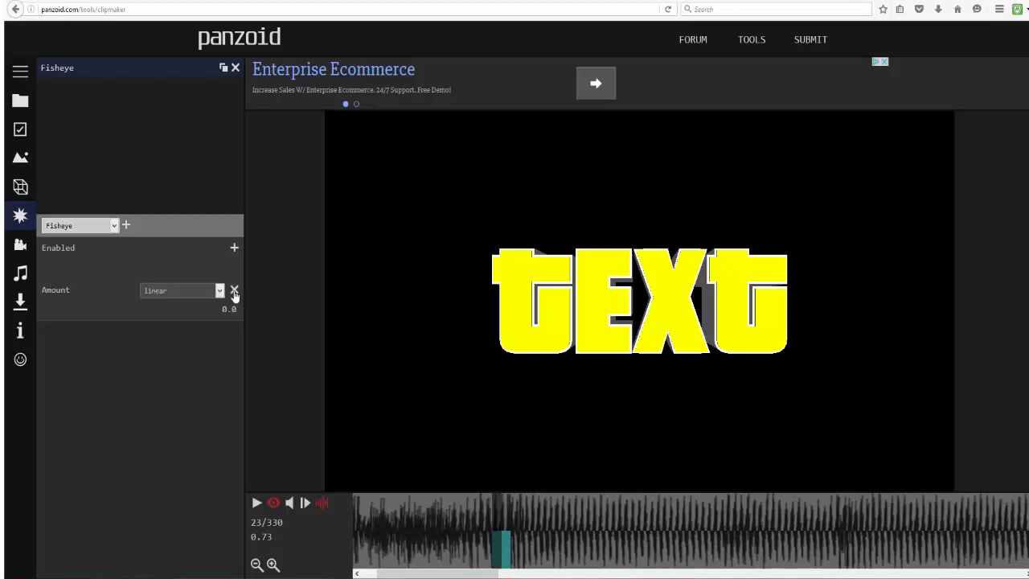
pyautogui.click(488, 505)
pyautogui.click(506, 497)
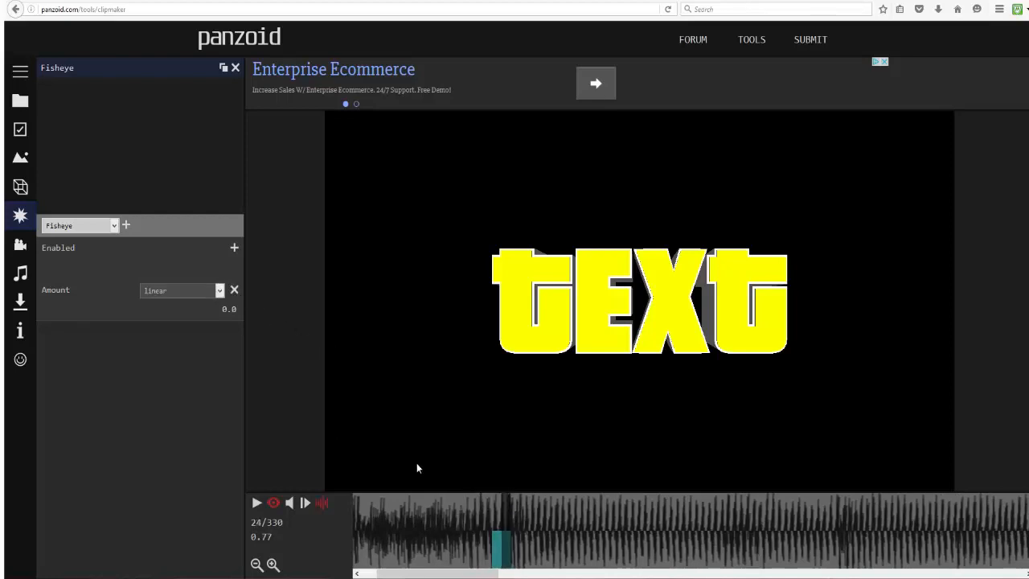
pyautogui.moveTo(502, 508); pyautogui.dragTo(497, 511)
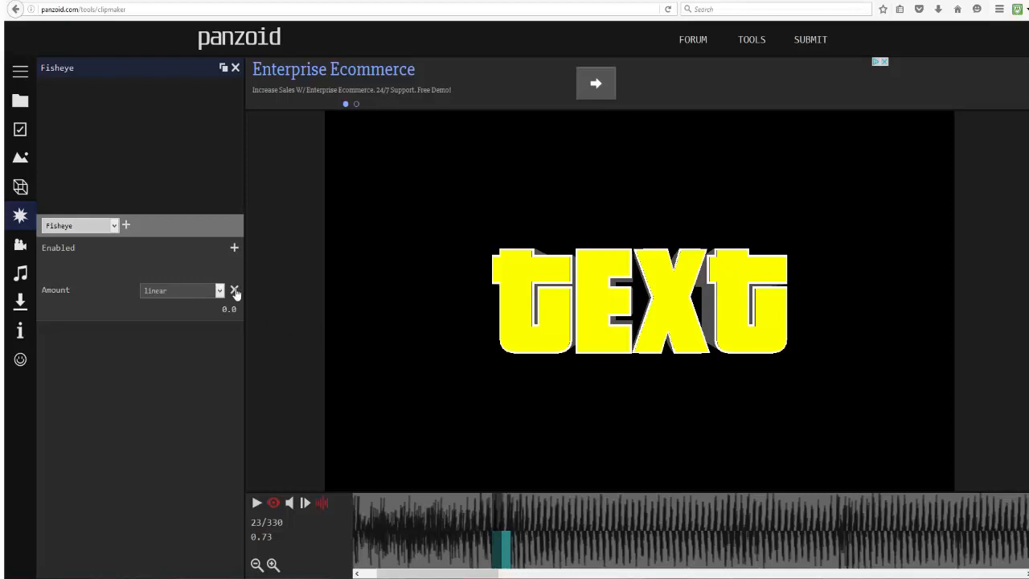
pyautogui.click(235, 291)
# Raise the Fisheye amount at frame 24 so the text bulges toward the viewer, and play from the start to check it.
pyautogui.click(507, 505)
pyautogui.moveTo(230, 310); pyautogui.dragTo(452, 337)
pyautogui.moveTo(513, 499); pyautogui.dragTo(474, 522)
pyautogui.moveTo(491, 576); pyautogui.dragTo(470, 572)
pyautogui.moveTo(430, 536); pyautogui.dragTo(357, 521)
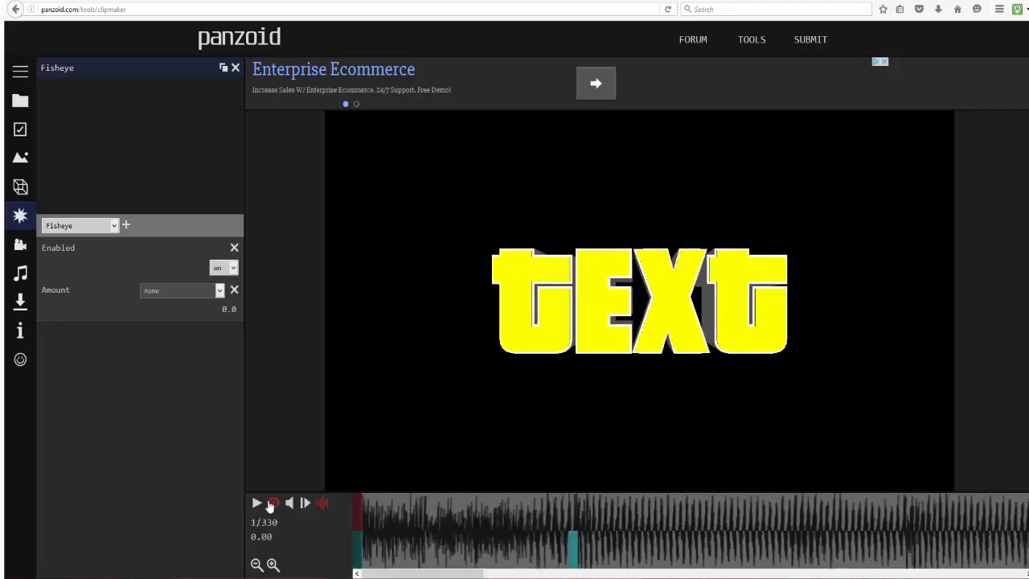
pyautogui.click(258, 505)
pyautogui.click(259, 505)
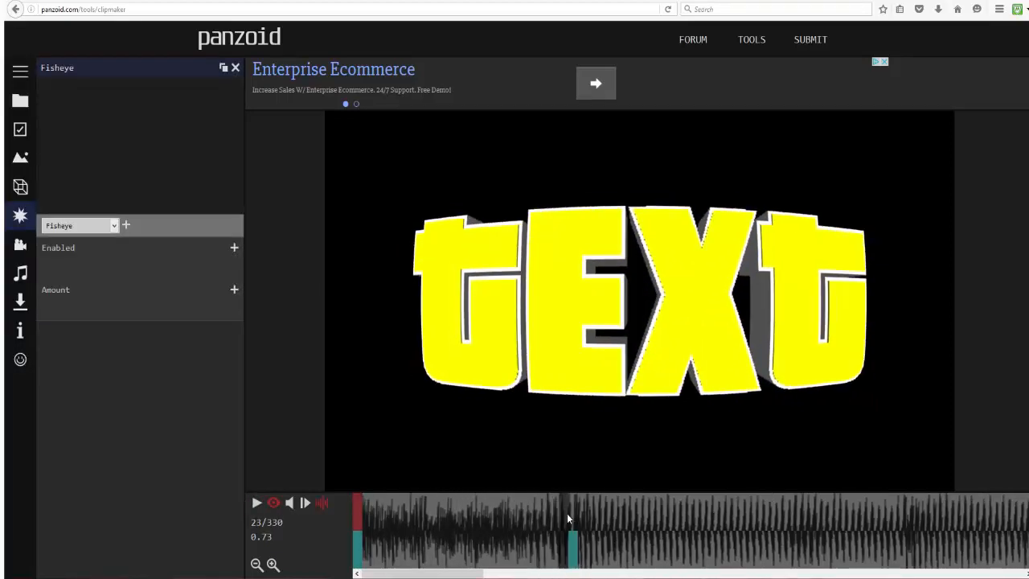
# Add a Fisheye amount keyframe of 0 at frame 23 and play the clip to check the sudden bulge on the beat.
pyautogui.click(234, 290)
pyautogui.click(230, 309)
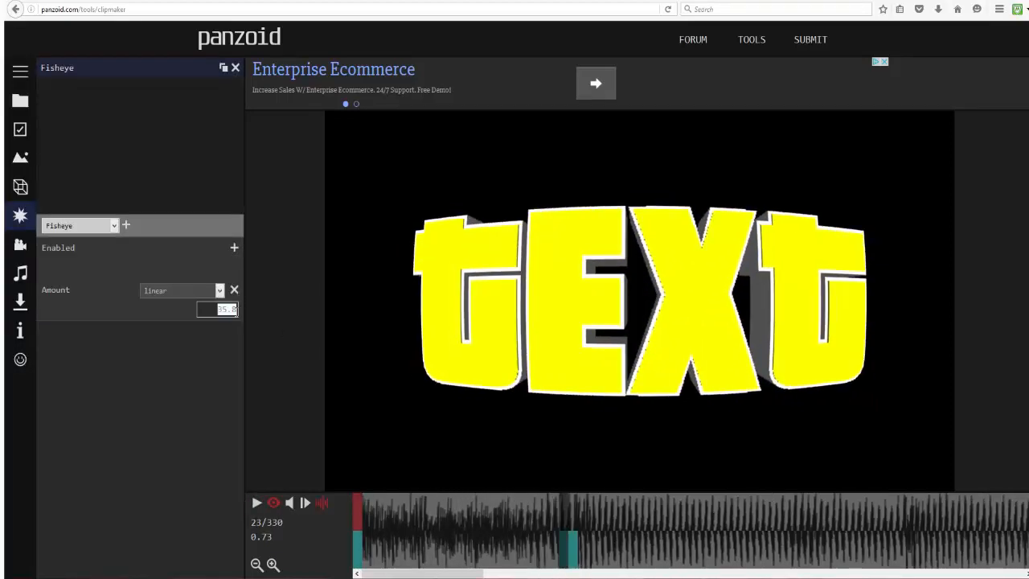
pyautogui.click(279, 304)
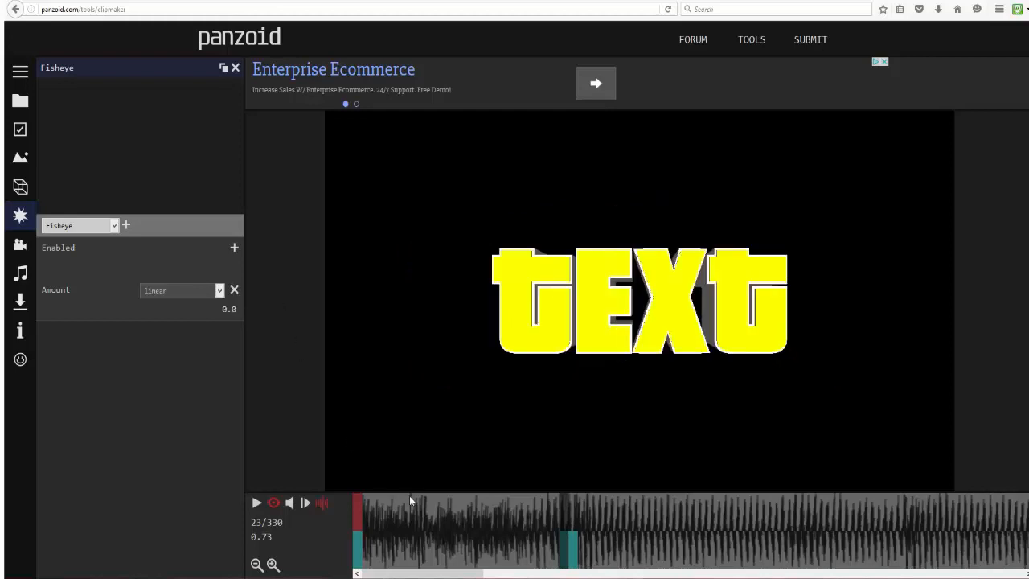
pyautogui.click(258, 505)
pyautogui.click(258, 504)
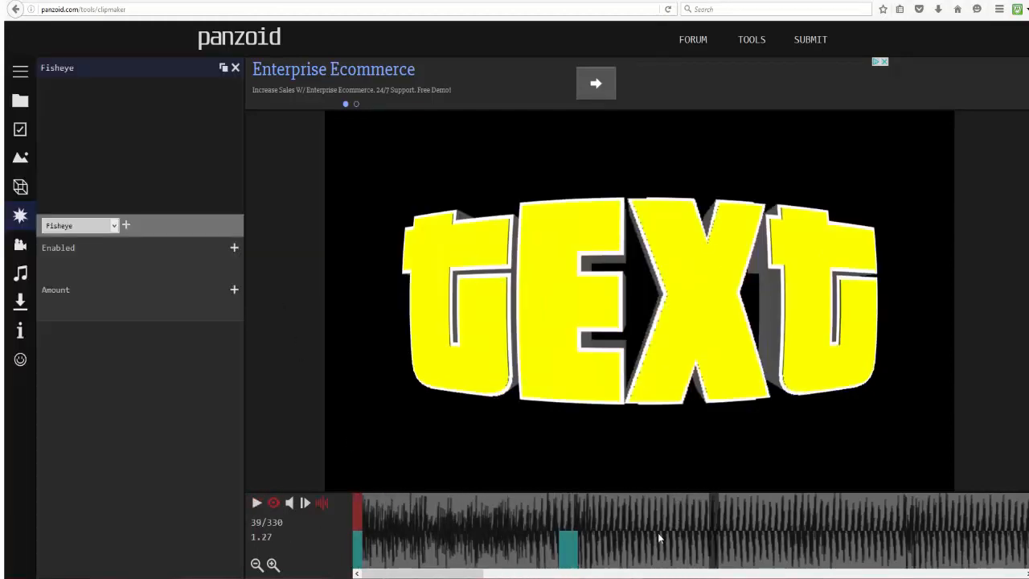
pyautogui.moveTo(684, 532); pyautogui.dragTo(567, 514)
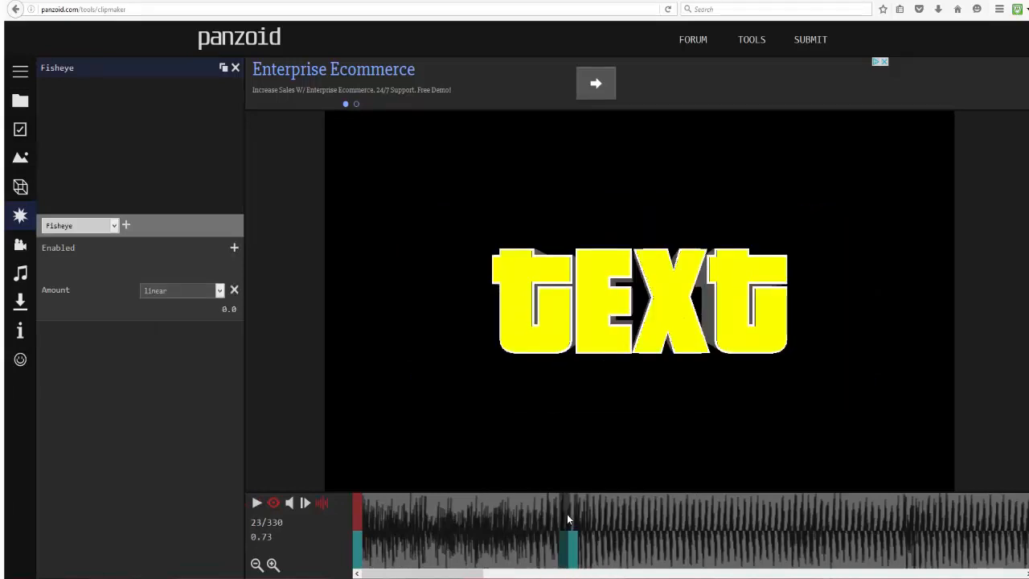
# Add Shake and Shake speed keyframes to the camera sequence at frame 24 and at frame 23.
pyautogui.click(21, 246)
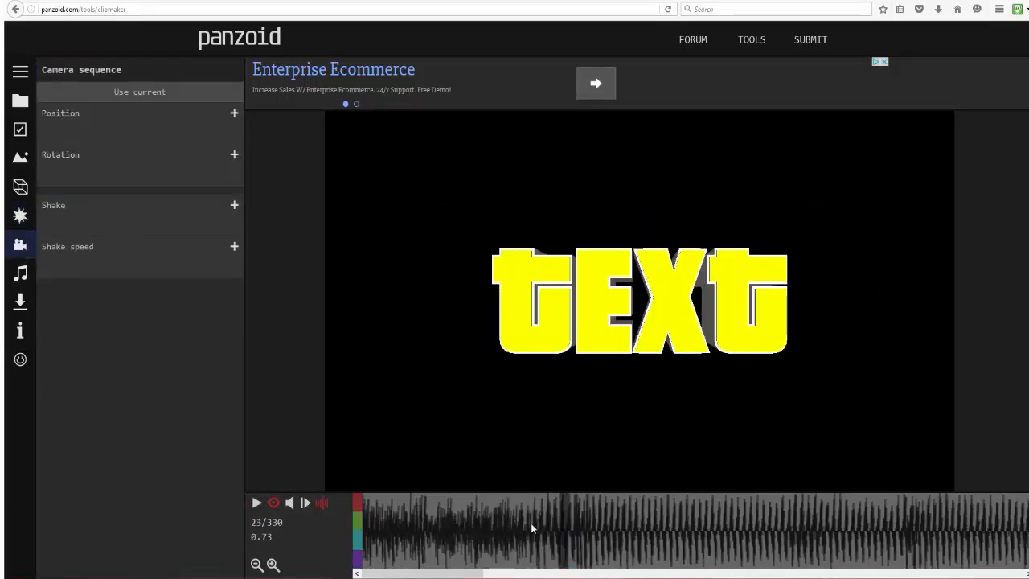
pyautogui.click(571, 514)
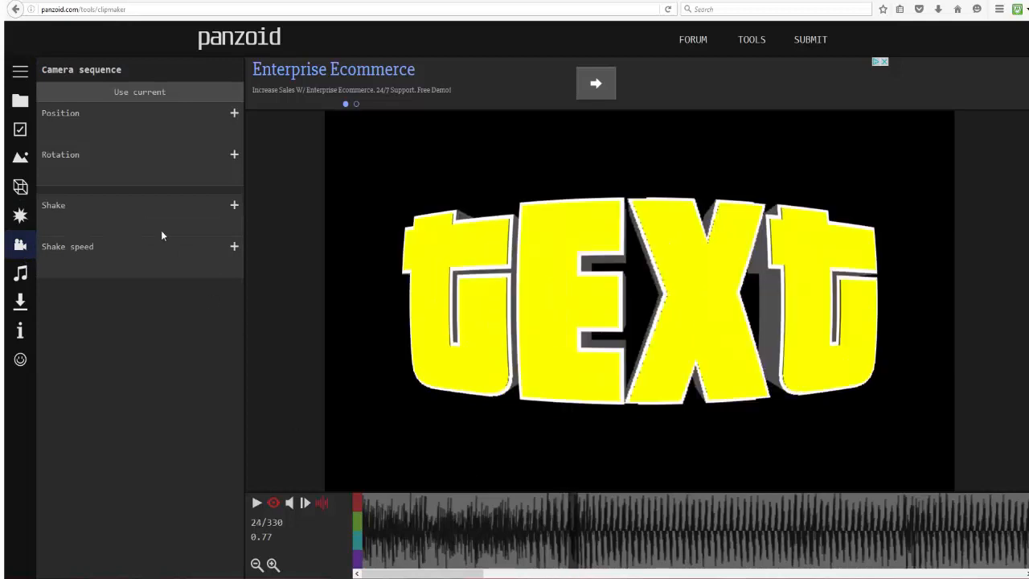
pyautogui.click(234, 207)
pyautogui.click(234, 245)
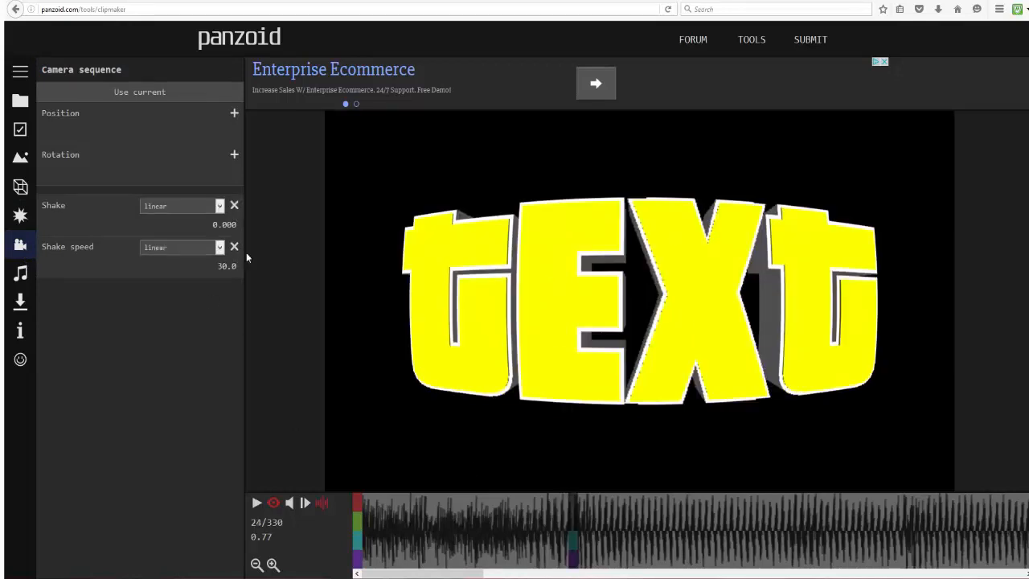
pyautogui.click(565, 507)
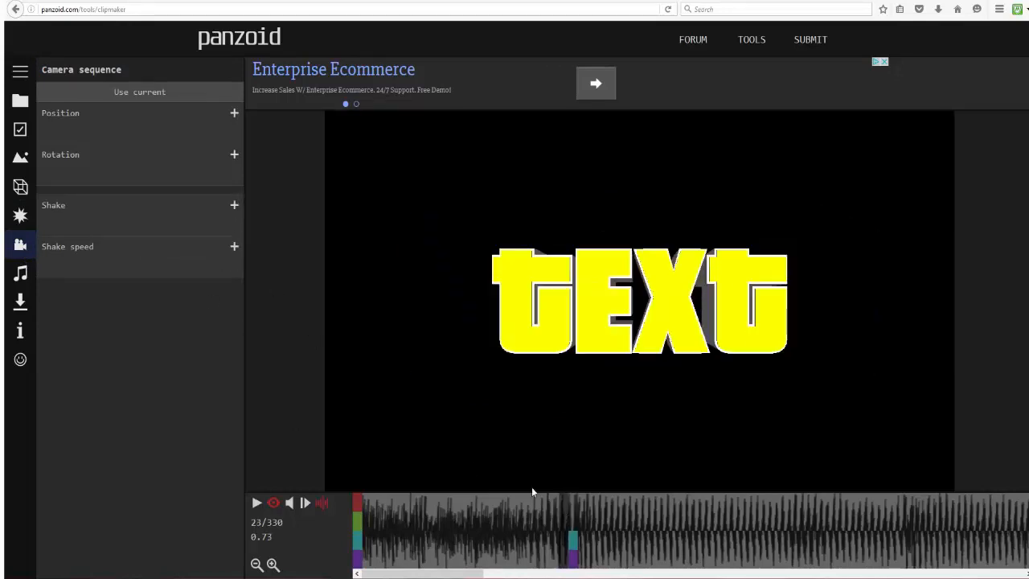
pyautogui.click(236, 211)
pyautogui.click(234, 248)
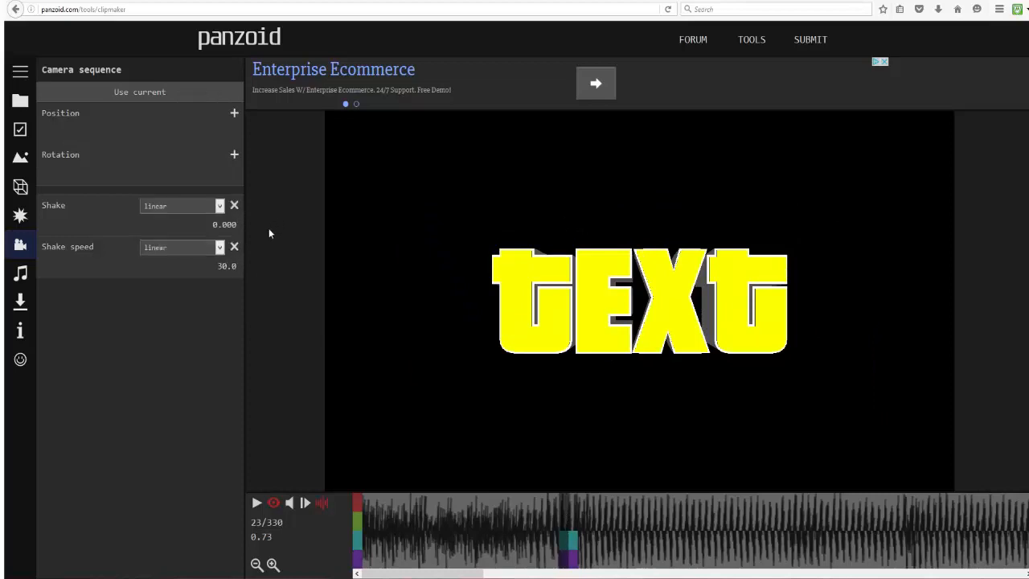
# Set the camera's Shake at frame 24 to 0.009 and play the clip around the beat to check it.
pyautogui.click(423, 511)
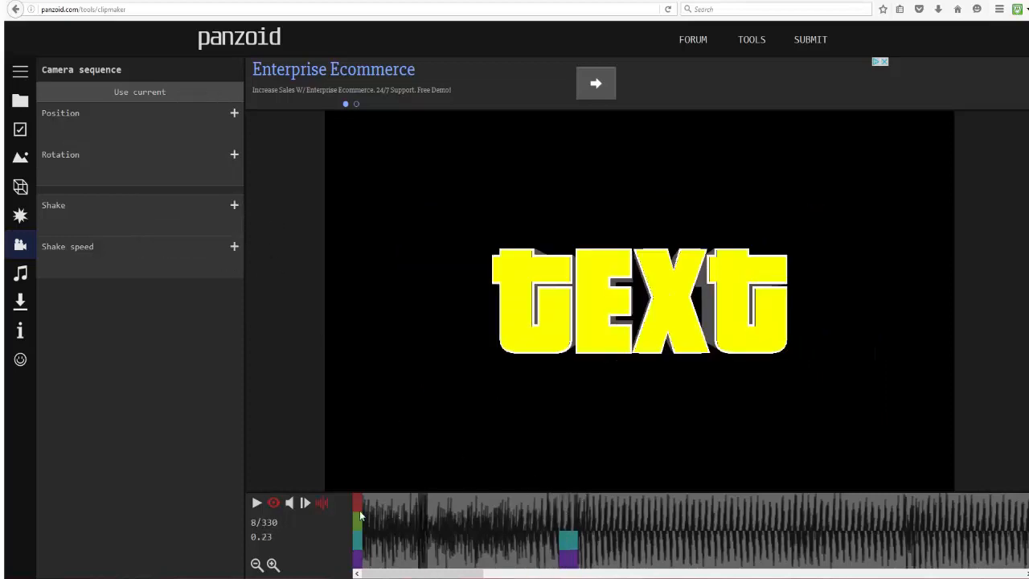
pyautogui.click(253, 506)
pyautogui.click(253, 506)
pyautogui.click(567, 514)
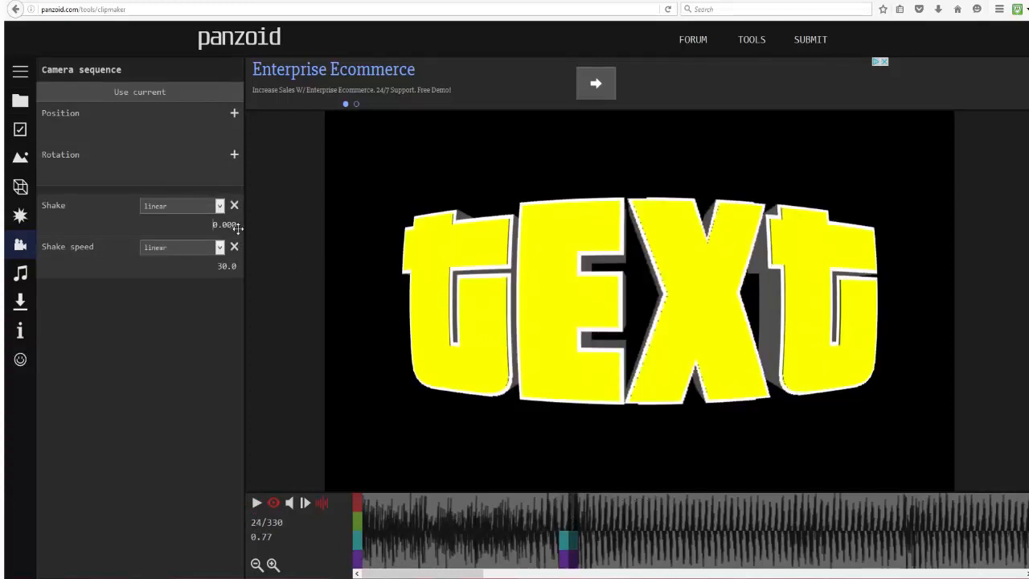
pyautogui.moveTo(228, 225); pyautogui.dragTo(314, 273)
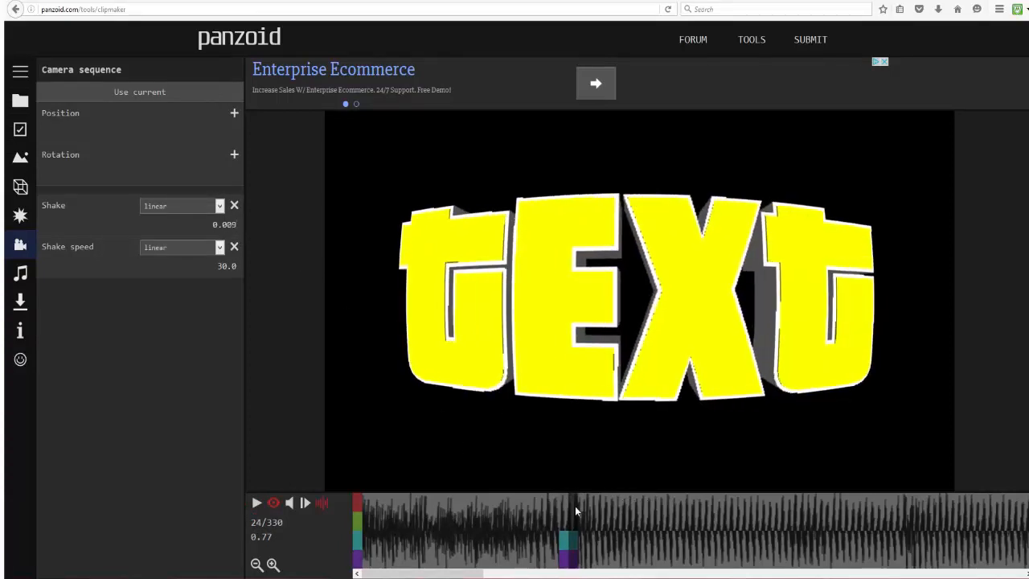
pyautogui.click(257, 503)
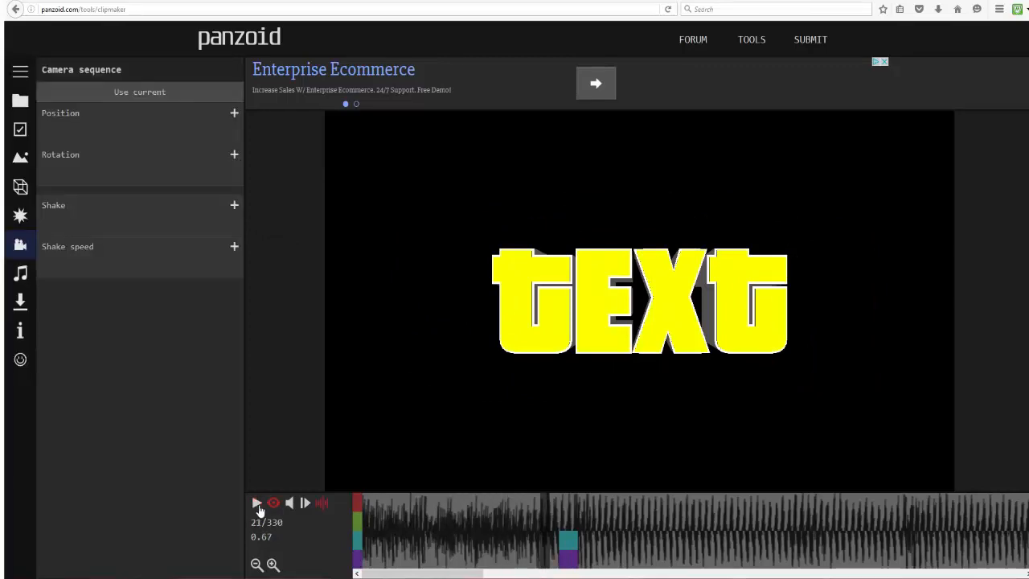
pyautogui.click(259, 509)
pyautogui.click(259, 509)
pyautogui.click(595, 510)
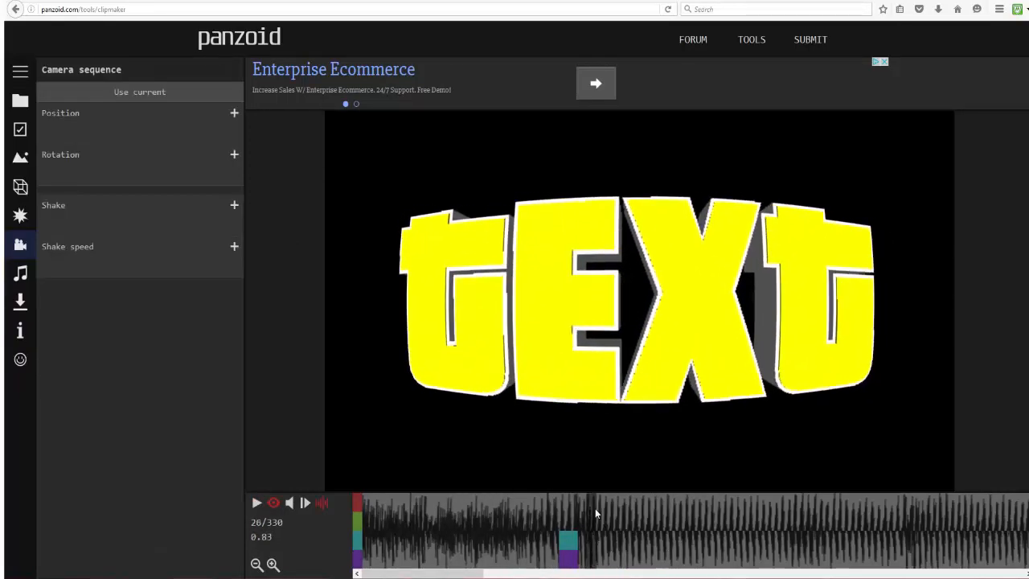
# Set the camera's Shake speed at frame 24 to 6.1 and replay the clip across the beat.
pyautogui.click(575, 513)
pyautogui.moveTo(223, 273); pyautogui.dragTo(113, 283)
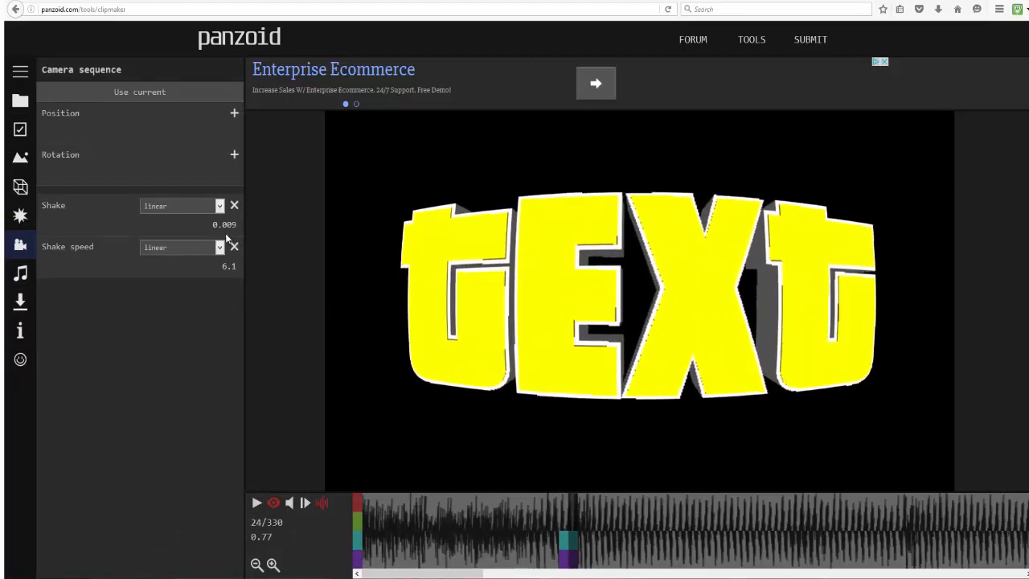
pyautogui.moveTo(227, 236); pyautogui.dragTo(261, 230)
pyautogui.moveTo(608, 523); pyautogui.dragTo(517, 511)
pyautogui.click(253, 505)
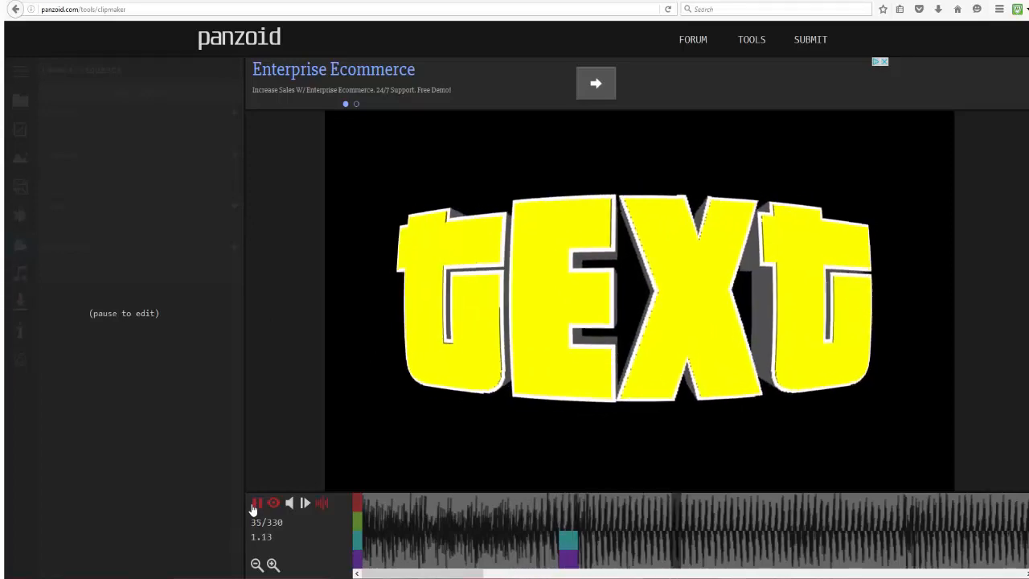
# Set the camera's Shake speed at frame 24 to 4.1 and replay the clip across the beat.
pyautogui.click(253, 506)
pyautogui.moveTo(712, 546); pyautogui.dragTo(577, 518)
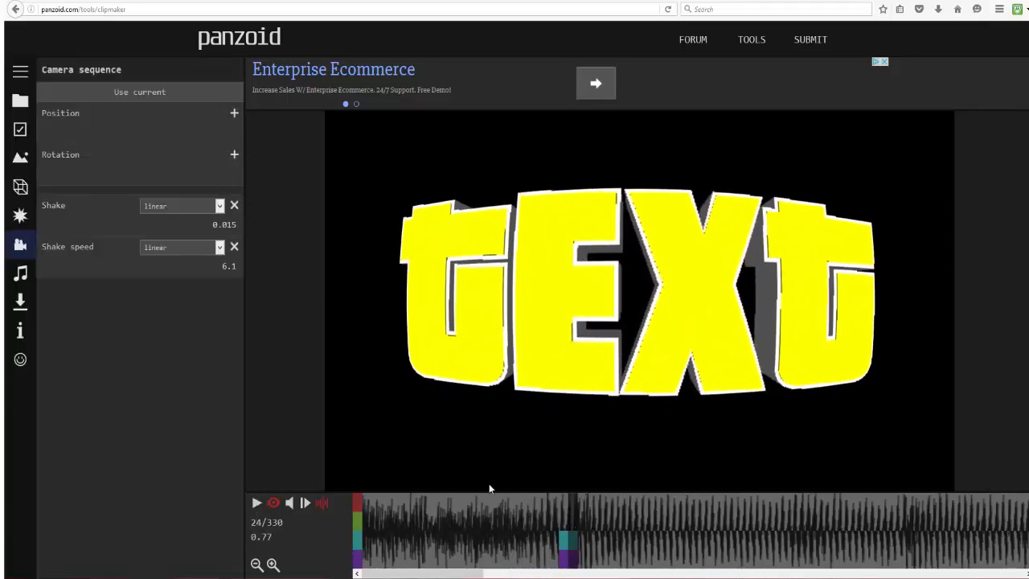
pyautogui.moveTo(229, 266); pyautogui.dragTo(212, 275)
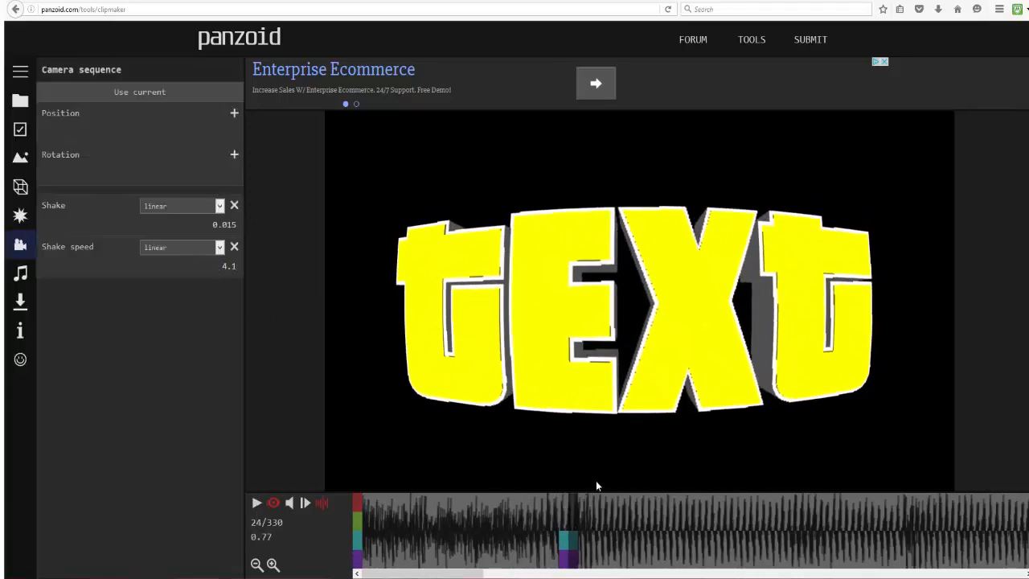
pyautogui.moveTo(555, 511); pyautogui.dragTo(493, 517)
pyautogui.click(257, 505)
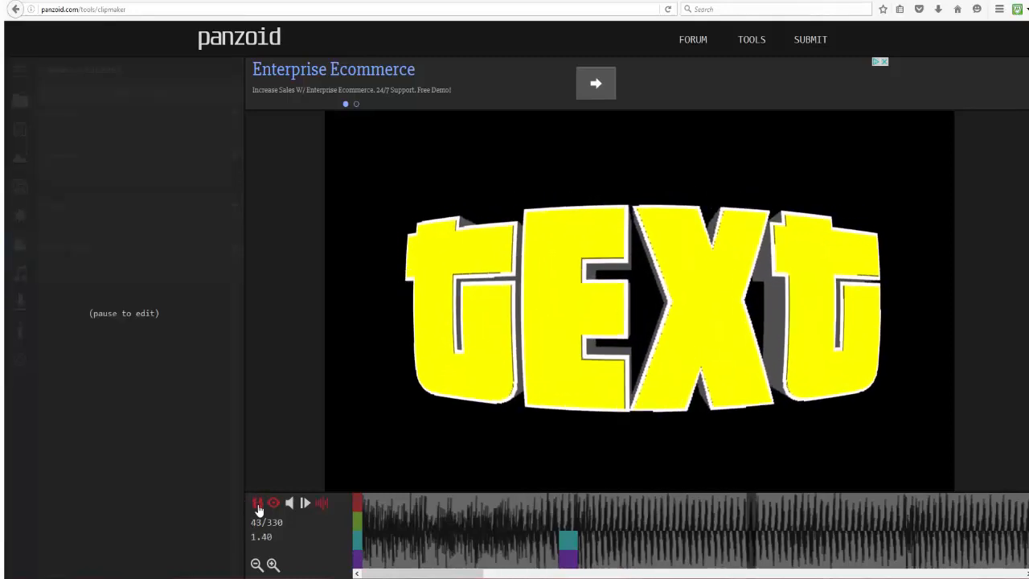
pyautogui.click(258, 506)
# Add an Antialiasing effect to the clip's effects and select it in the effects list.
pyautogui.moveTo(659, 522); pyautogui.dragTo(574, 535)
pyautogui.click(20, 215)
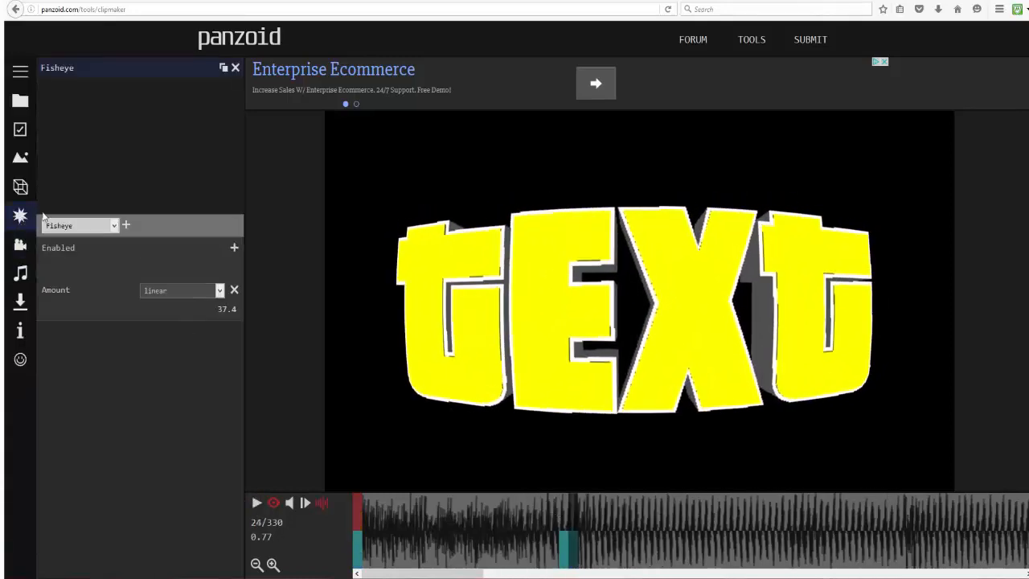
pyautogui.click(92, 229)
pyautogui.click(101, 246)
pyautogui.click(126, 227)
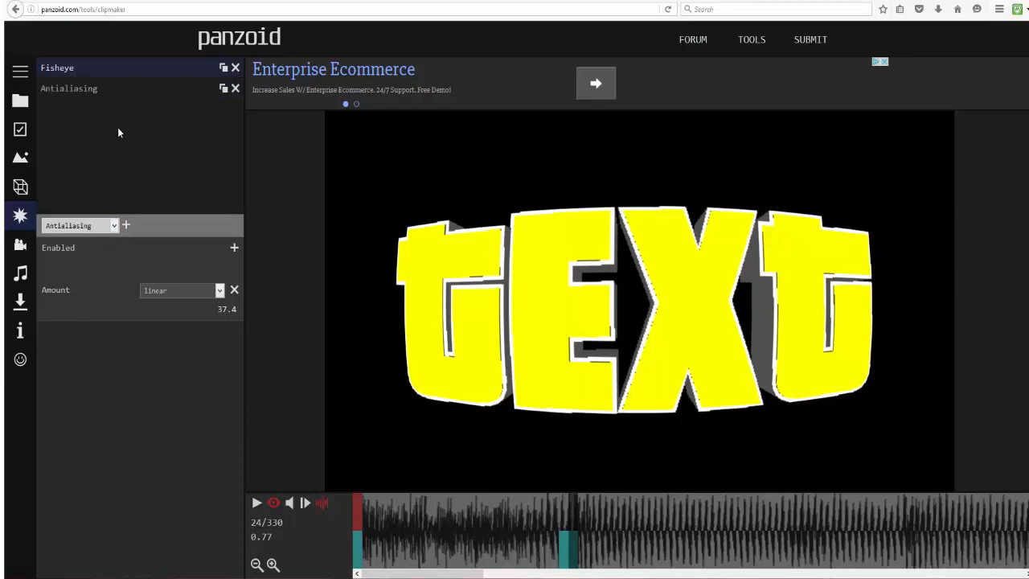
pyautogui.click(130, 95)
# Play the clip from frame 1 past the first beat to check the antialiased text.
pyautogui.moveTo(394, 558); pyautogui.dragTo(342, 556)
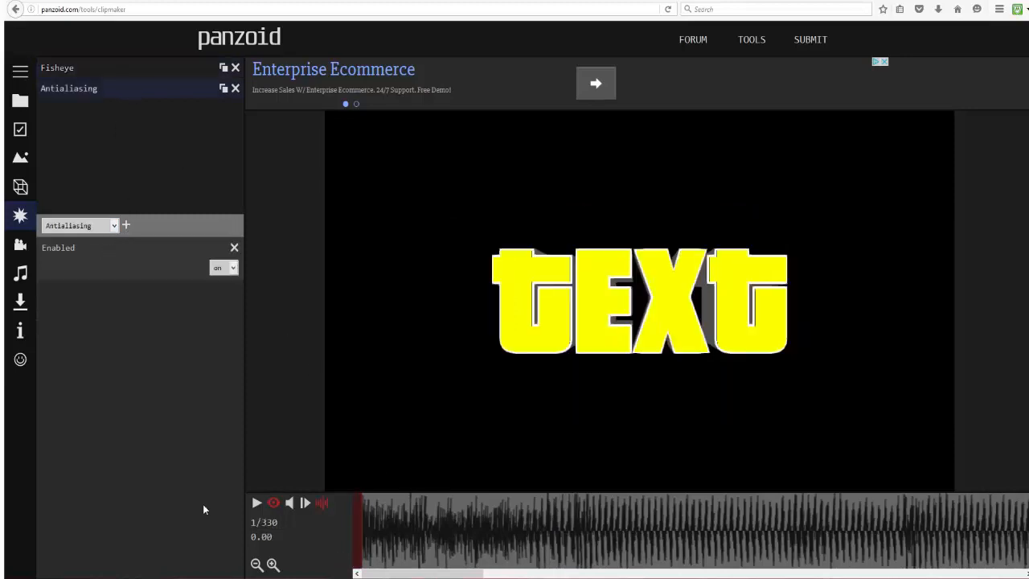
pyautogui.click(256, 504)
pyautogui.click(258, 504)
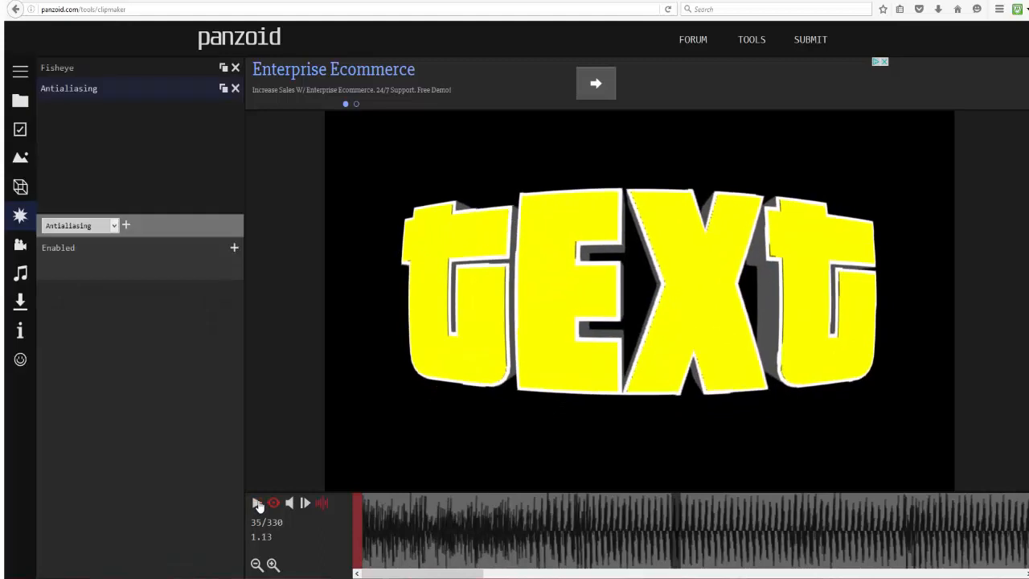
pyautogui.click(258, 504)
pyautogui.click(258, 505)
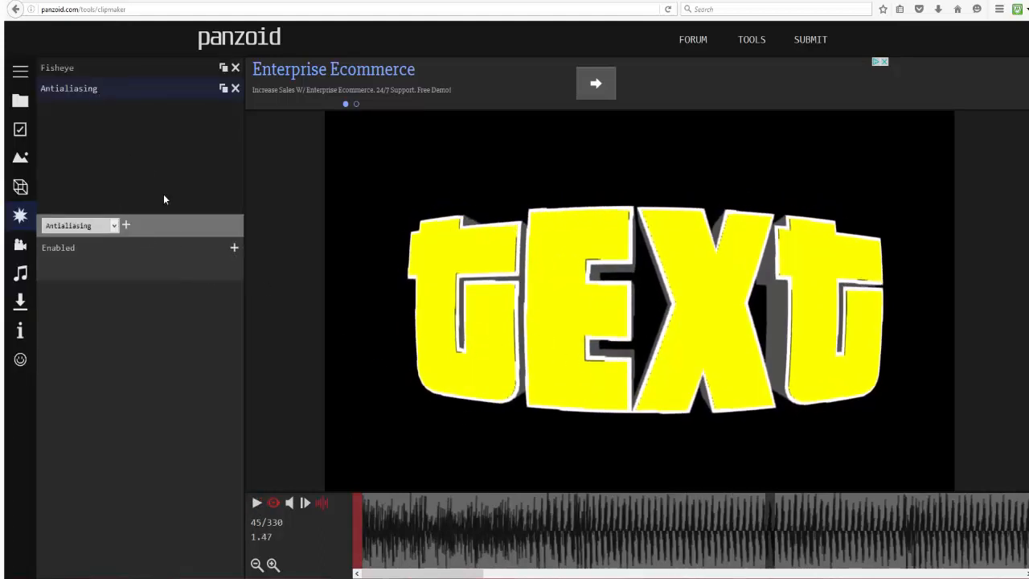
# Add an Enabled keyframe set to on for the Antialiasing effect at the last frame, 330.
pyautogui.click(234, 249)
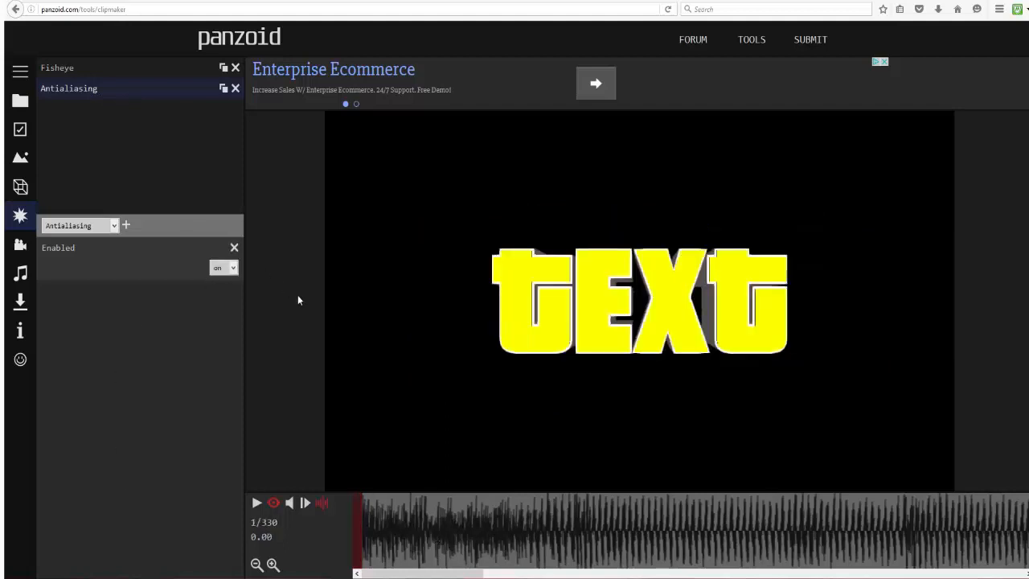
pyautogui.click(415, 527)
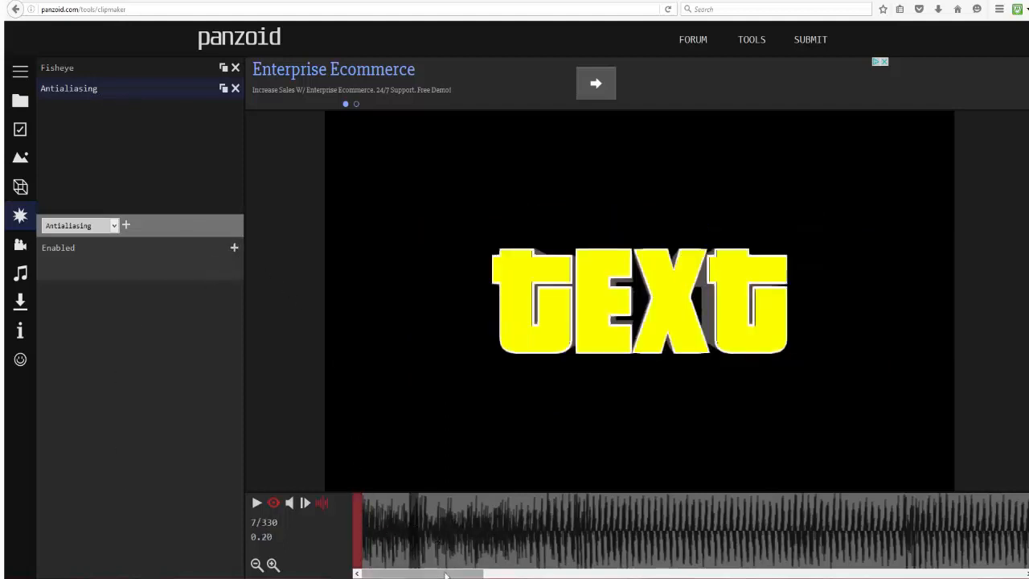
pyautogui.moveTo(448, 574); pyautogui.dragTo(997, 574)
pyautogui.click(1000, 530)
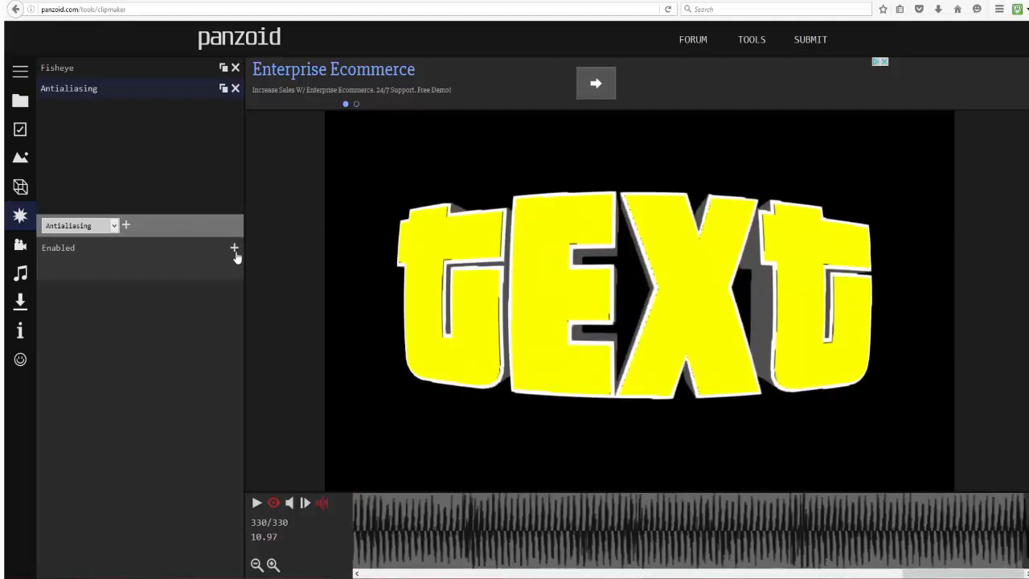
pyautogui.click(234, 248)
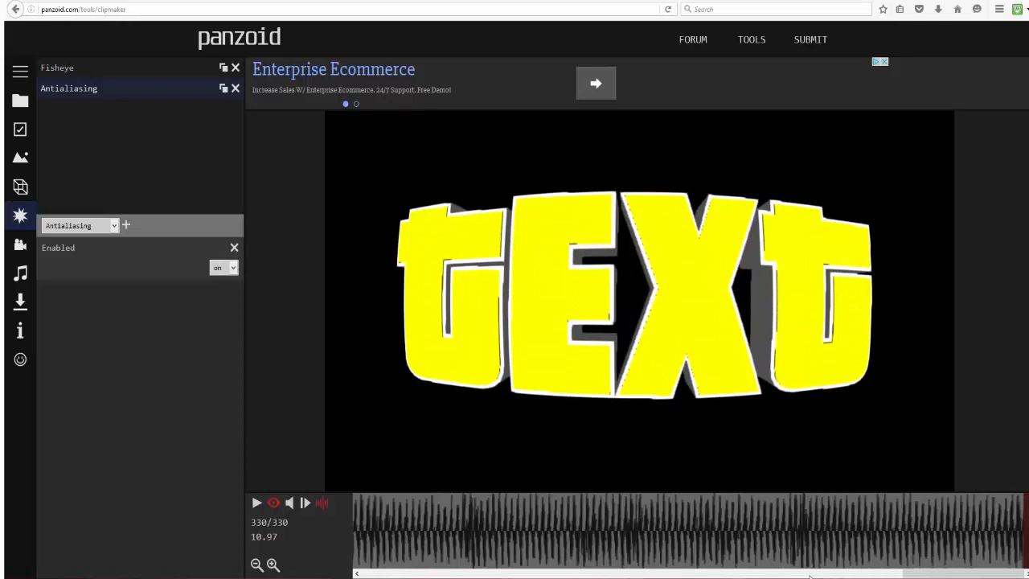
# Play the clip from the start up to the second beat to locate its frame.
pyautogui.moveTo(957, 573); pyautogui.dragTo(354, 545)
pyautogui.moveTo(431, 524); pyautogui.dragTo(357, 518)
pyautogui.click(254, 503)
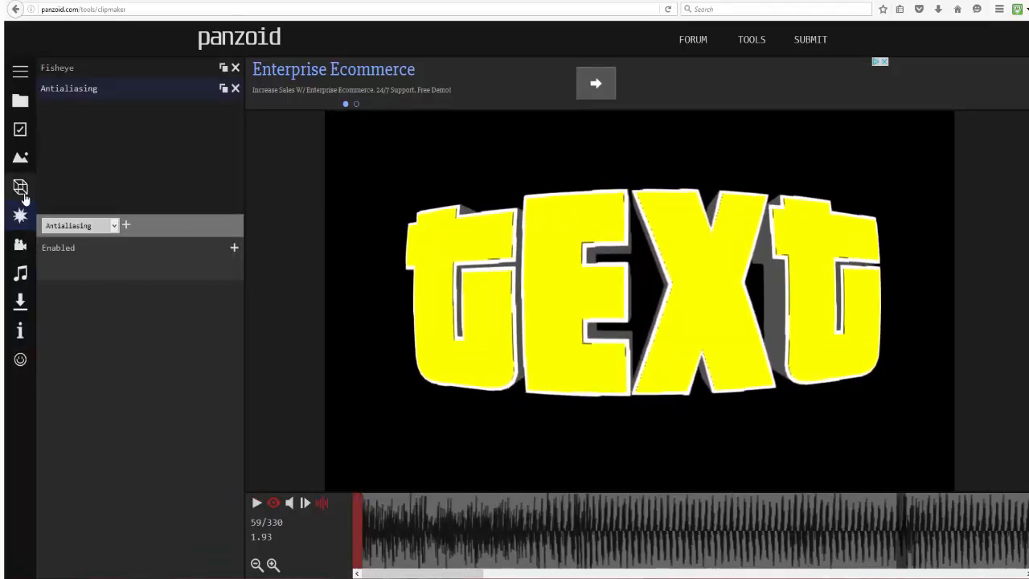
# Add Fisheye amount keyframes at frames 59 and 60, and set the amount at frame 59 to -8.3.
pyautogui.click(85, 73)
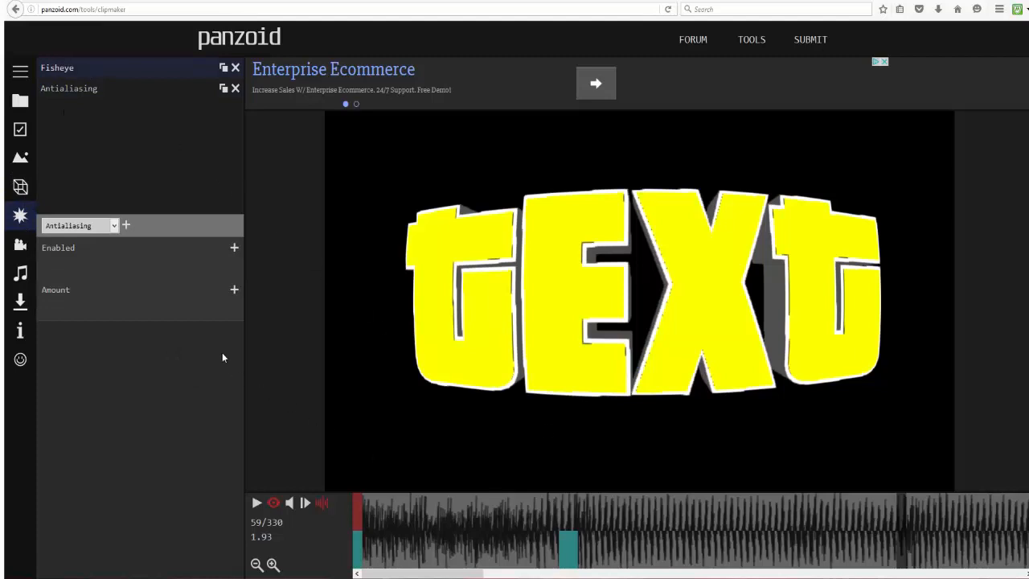
pyautogui.click(234, 289)
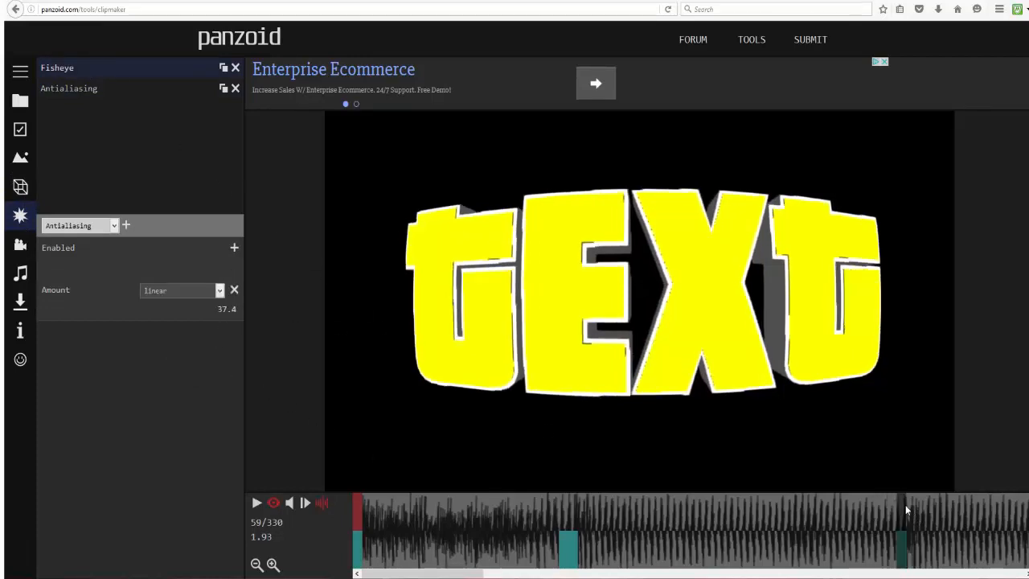
pyautogui.click(906, 505)
pyautogui.click(234, 290)
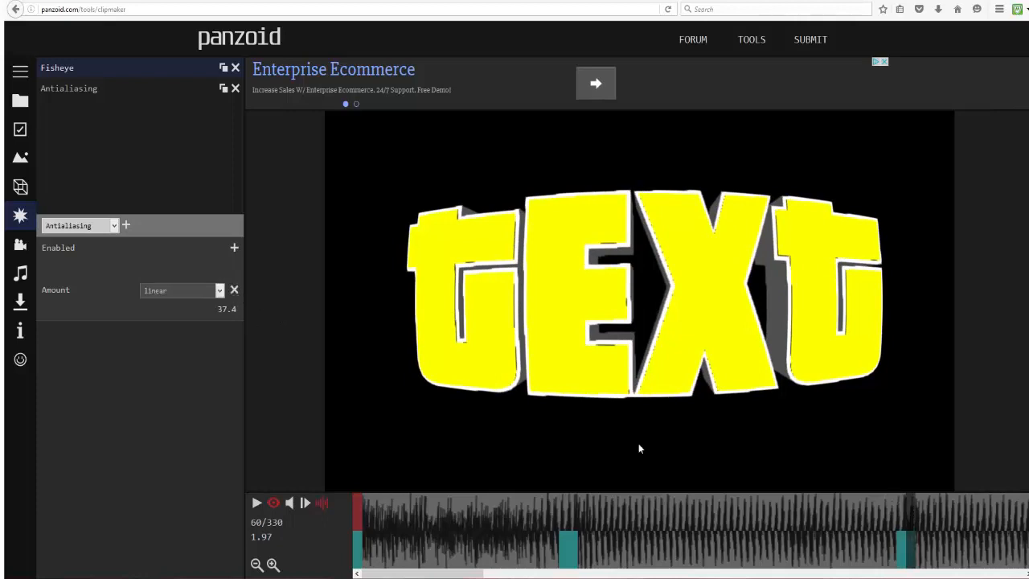
pyautogui.click(903, 506)
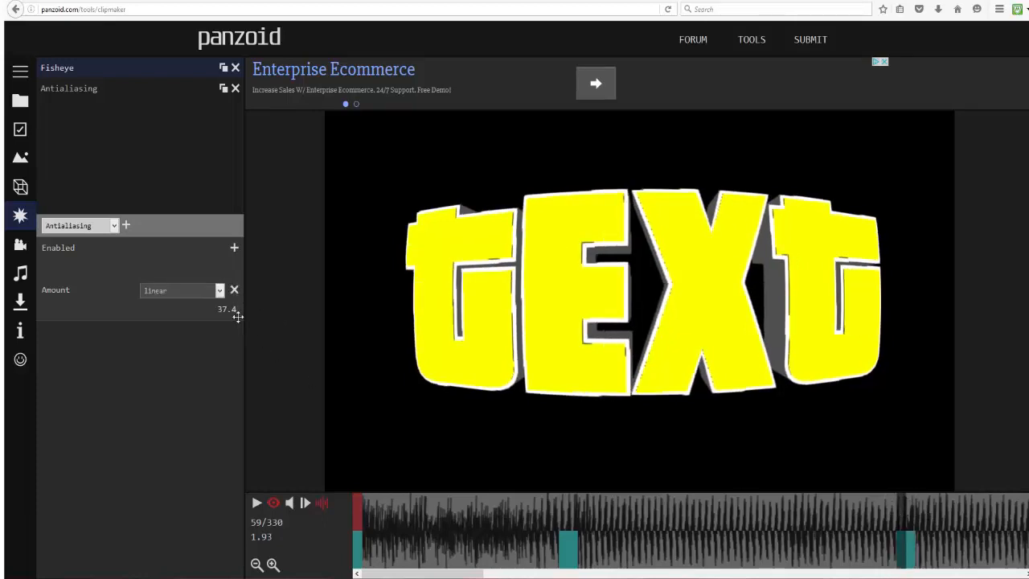
pyautogui.moveTo(232, 314); pyautogui.dragTo(112, 320)
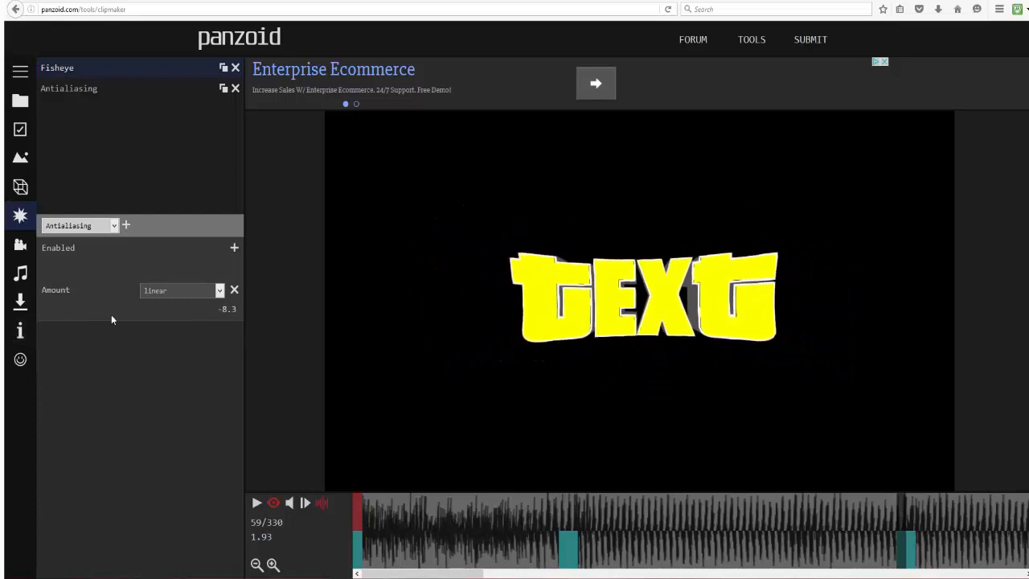
# Add a Fisheye amount keyframe at frame 57 and set it to 37.4.
pyautogui.moveTo(603, 518); pyautogui.dragTo(885, 514)
pyautogui.click(234, 292)
pyautogui.click(232, 308)
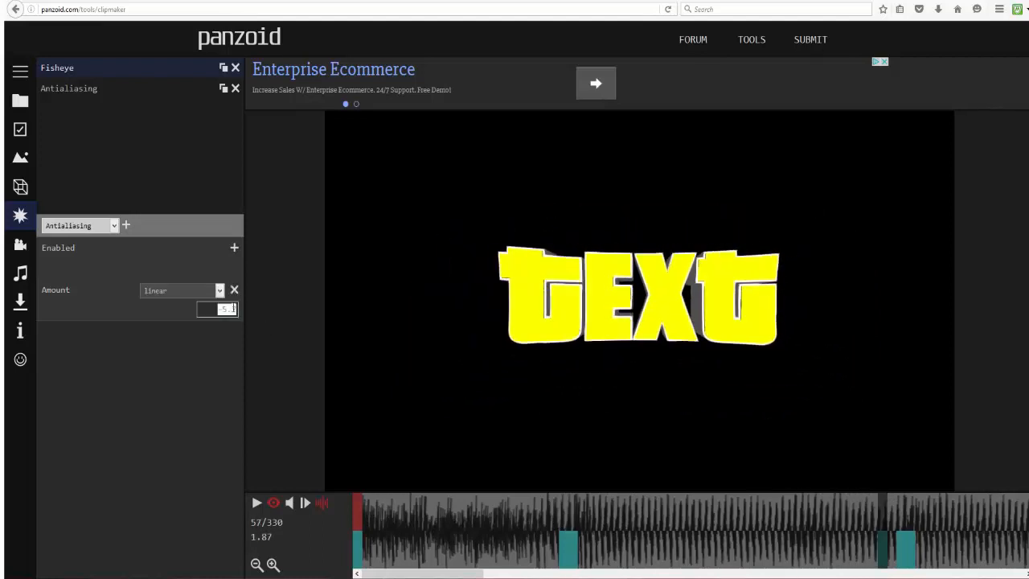
pyautogui.write('37.4')
pyautogui.press('Return')
# Play the clip from the beginning to check the timing of the second fisheye pulse.
pyautogui.moveTo(472, 539); pyautogui.dragTo(350, 526)
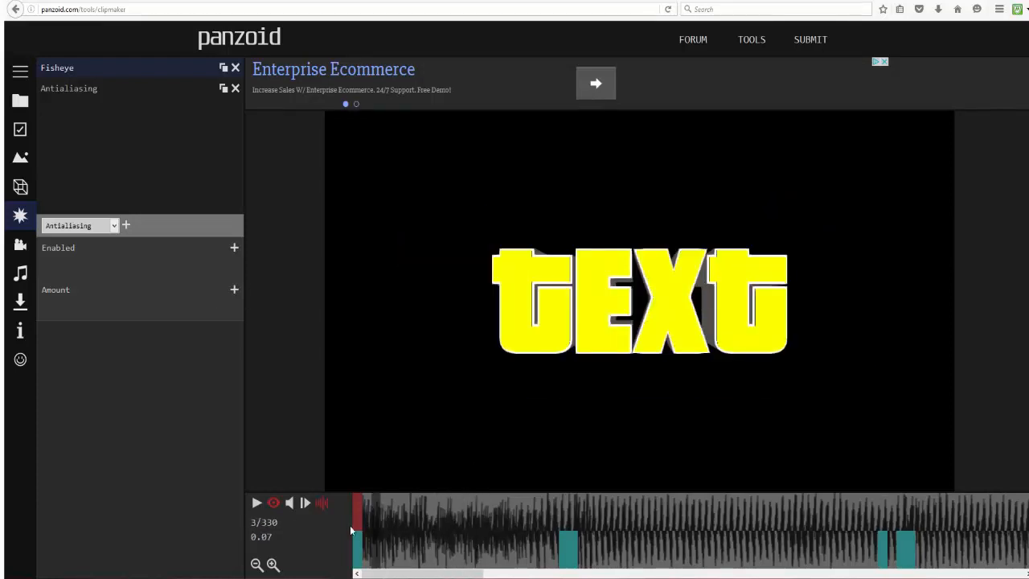
pyautogui.click(256, 503)
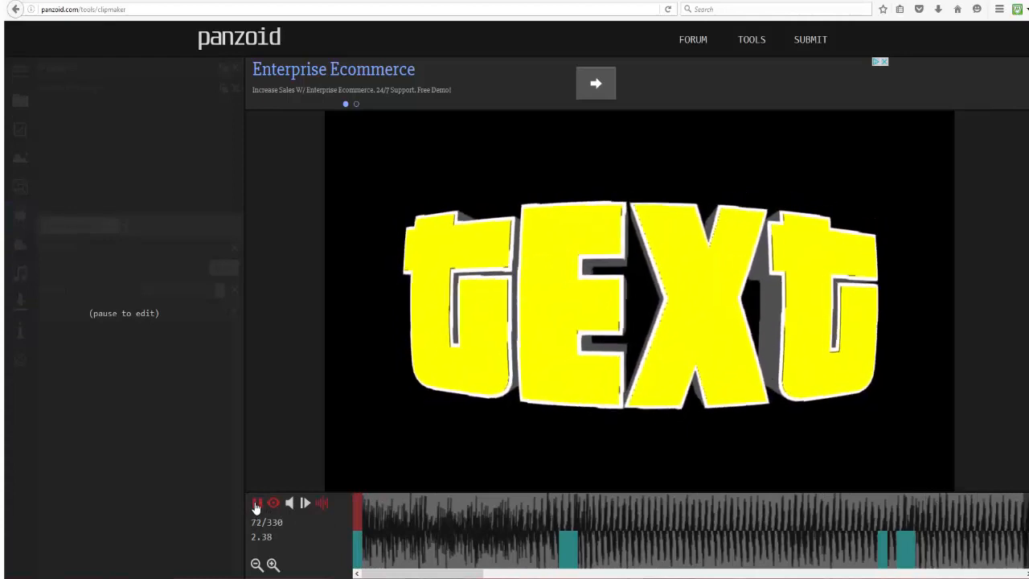
pyautogui.click(256, 503)
# Move the second beat's three Fisheye keyframes two frames earlier, to frames 55, 57 and 58, and replay the clip from frame 1.
pyautogui.moveTo(624, 574); pyautogui.dragTo(538, 574)
pyautogui.moveTo(589, 548)
pyautogui.mouseDown()
pyautogui.moveTo(570, 553)
pyautogui.moveTo(598, 553)
pyautogui.mouseUp()
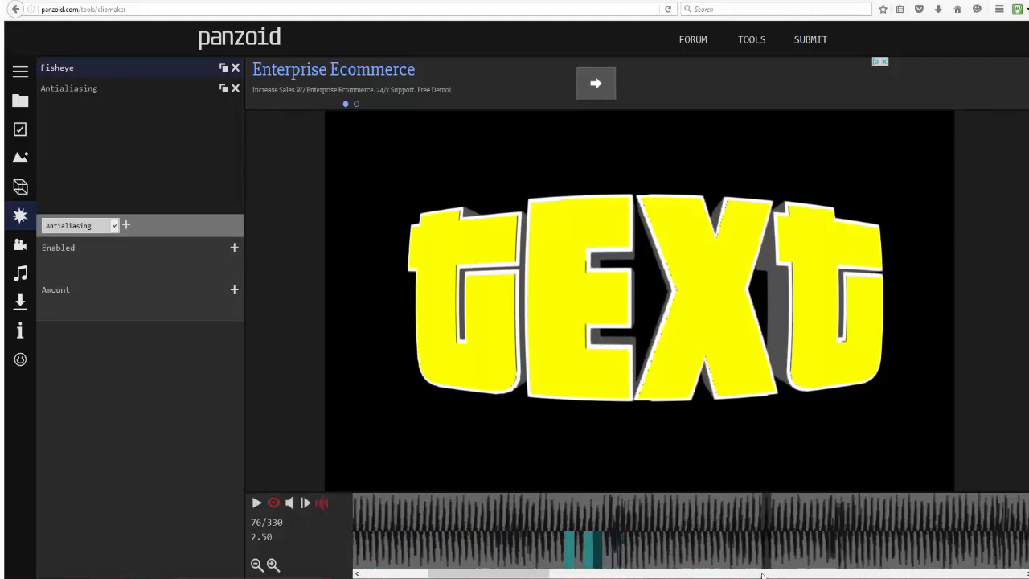
pyautogui.moveTo(531, 572); pyautogui.dragTo(460, 572)
pyautogui.click(358, 539)
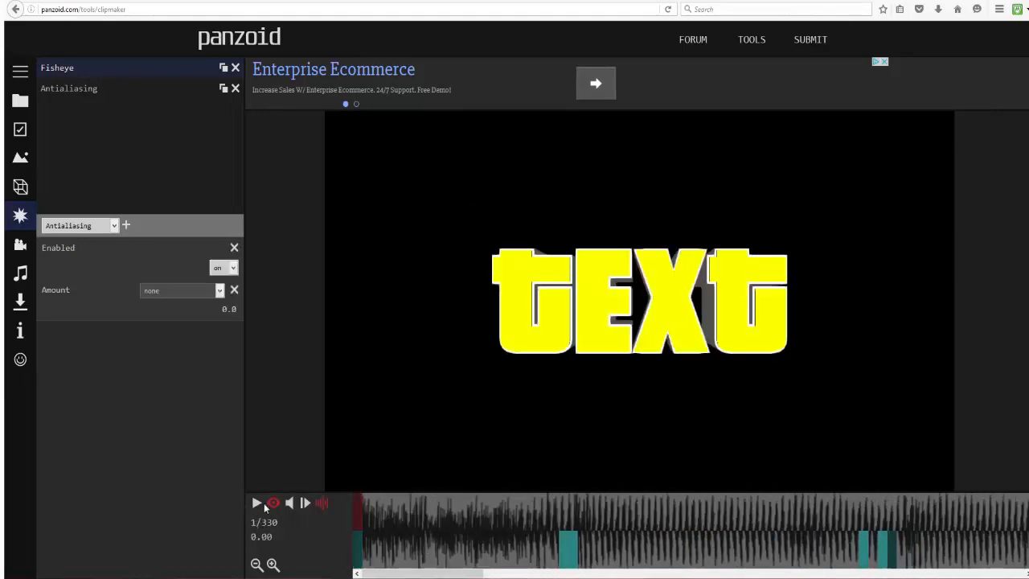
pyautogui.click(257, 504)
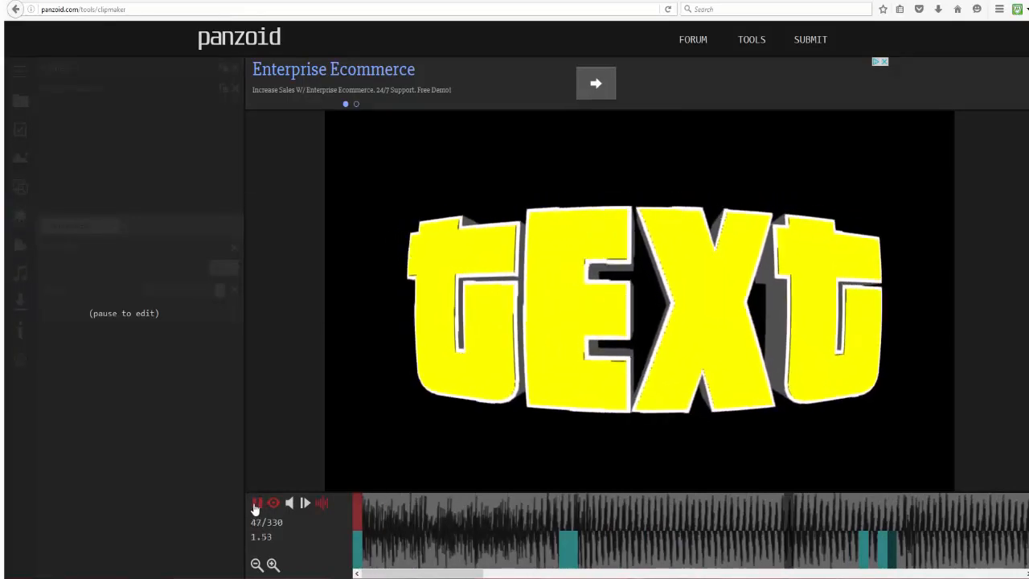
pyautogui.click(257, 504)
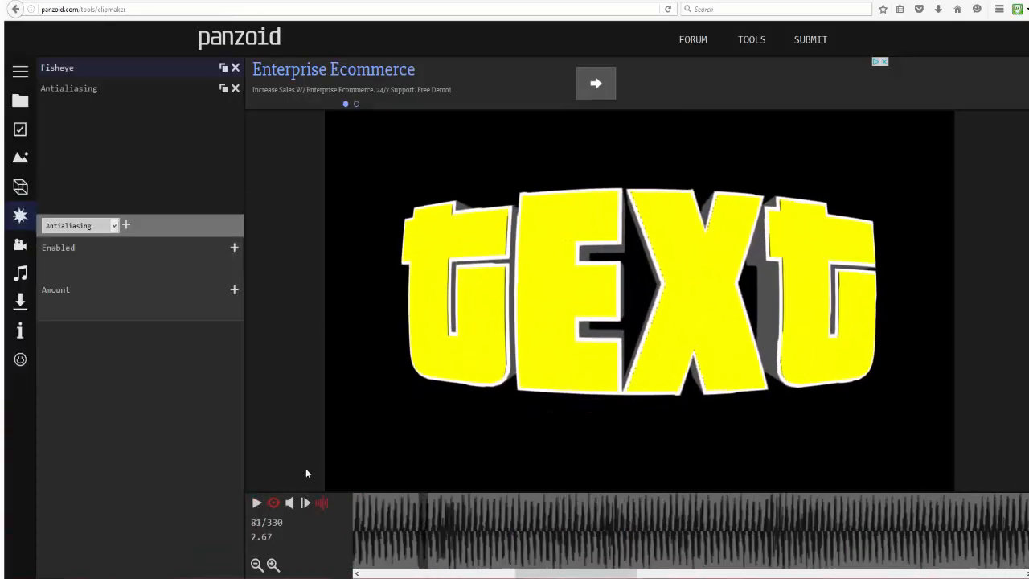
# Place Fisheye amount keyframes for the third beat at frames 79, 82 and 83.
pyautogui.click(234, 291)
pyautogui.click(434, 501)
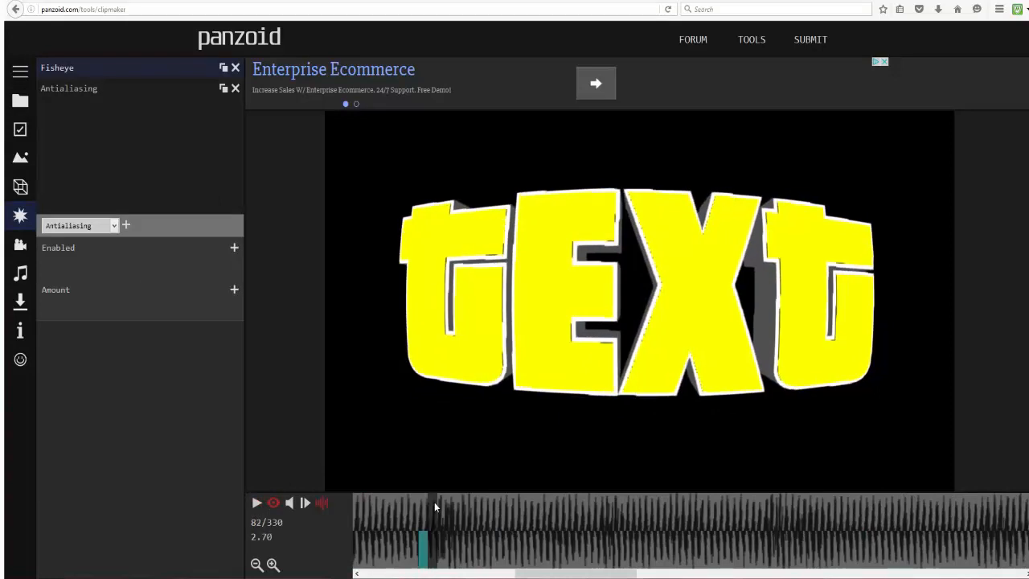
pyautogui.moveTo(415, 545); pyautogui.dragTo(409, 549)
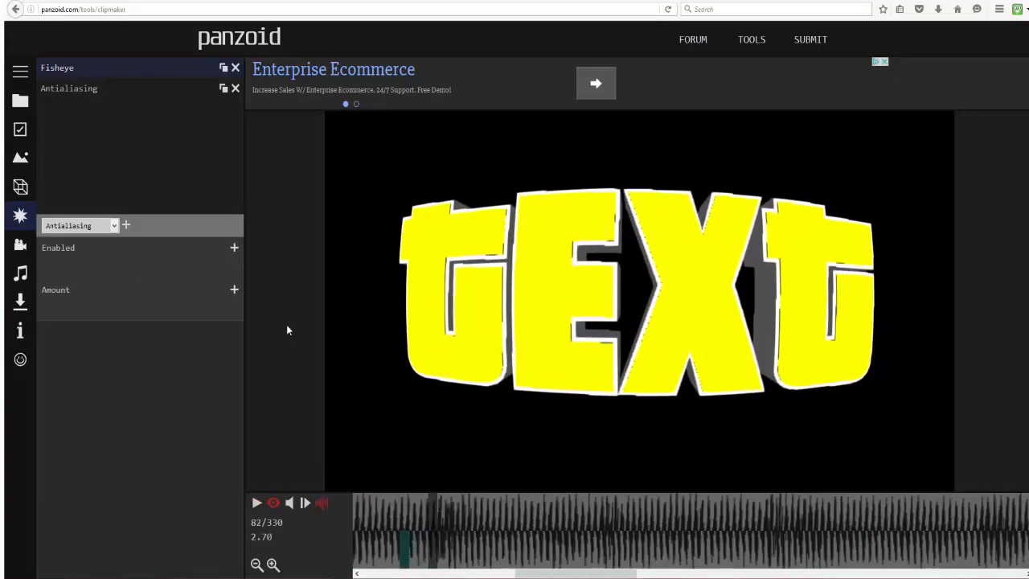
pyautogui.click(234, 291)
pyautogui.click(441, 512)
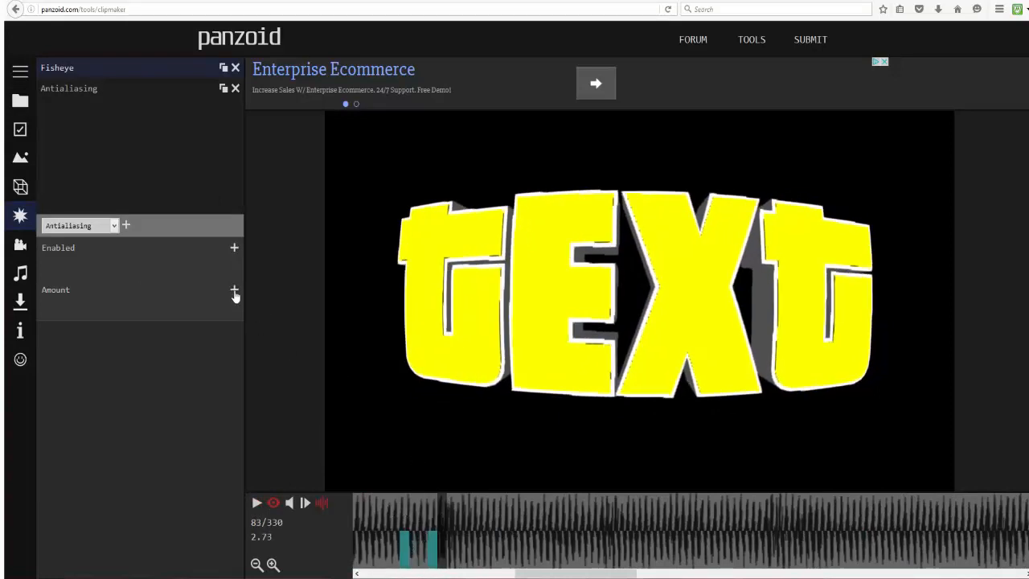
pyautogui.click(234, 291)
# Set the Fisheye amount at frame 82 to 0.
pyautogui.click(430, 513)
pyautogui.moveTo(226, 311); pyautogui.dragTo(180, 318)
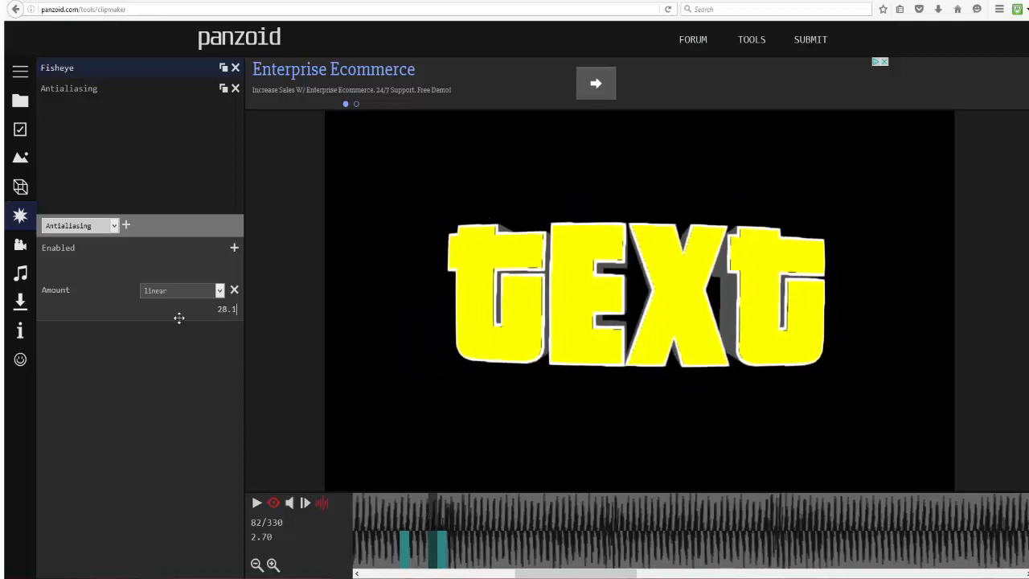
pyautogui.click(221, 311)
pyautogui.write('0')
pyautogui.press('Return')
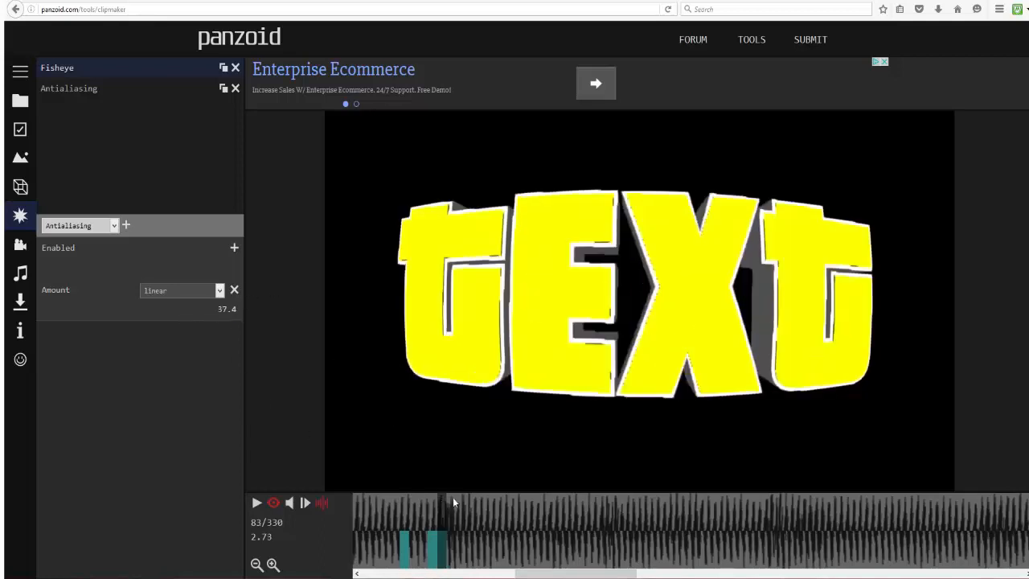
# Play the clip across the second and third beats to check the fisheye pulses, and return to frame 1.
pyautogui.moveTo(617, 576); pyautogui.dragTo(545, 574)
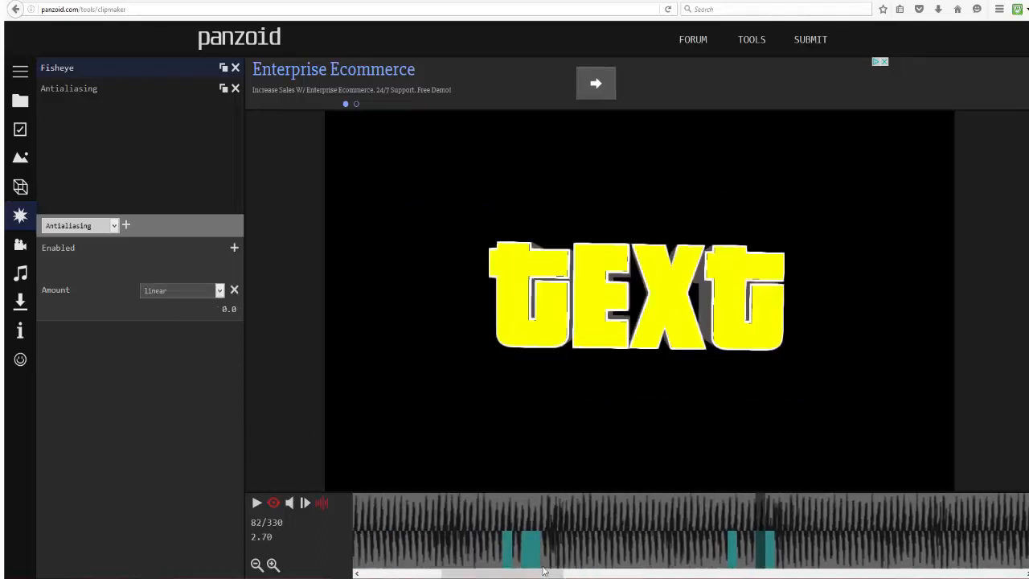
pyautogui.click(424, 523)
pyautogui.click(257, 504)
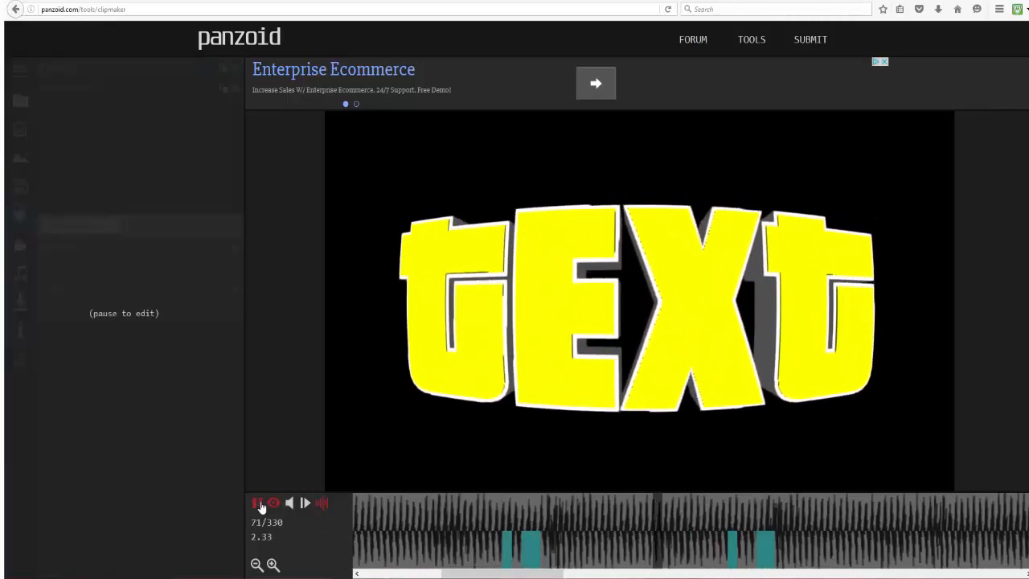
pyautogui.click(257, 503)
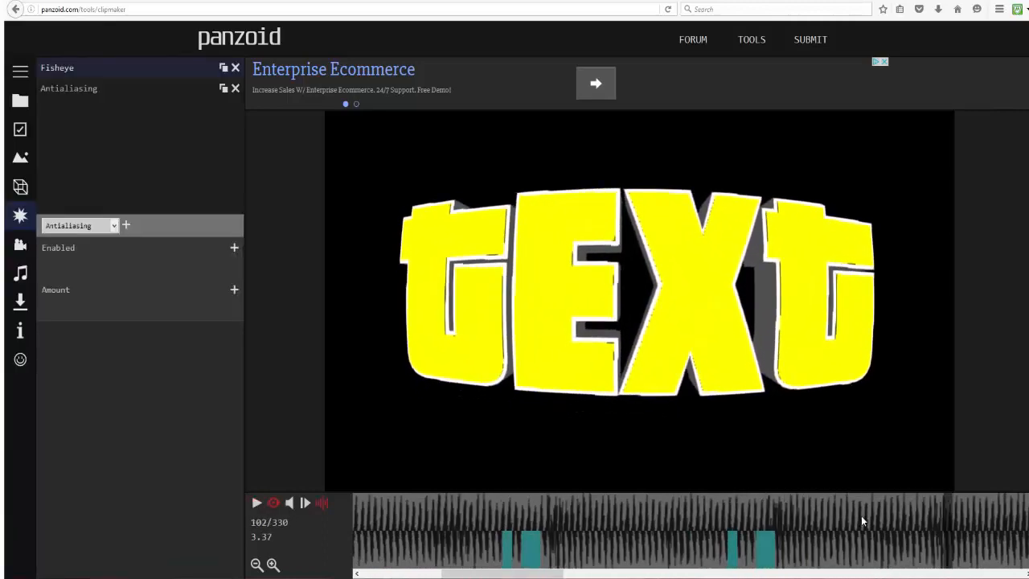
pyautogui.moveTo(862, 516); pyautogui.dragTo(497, 497)
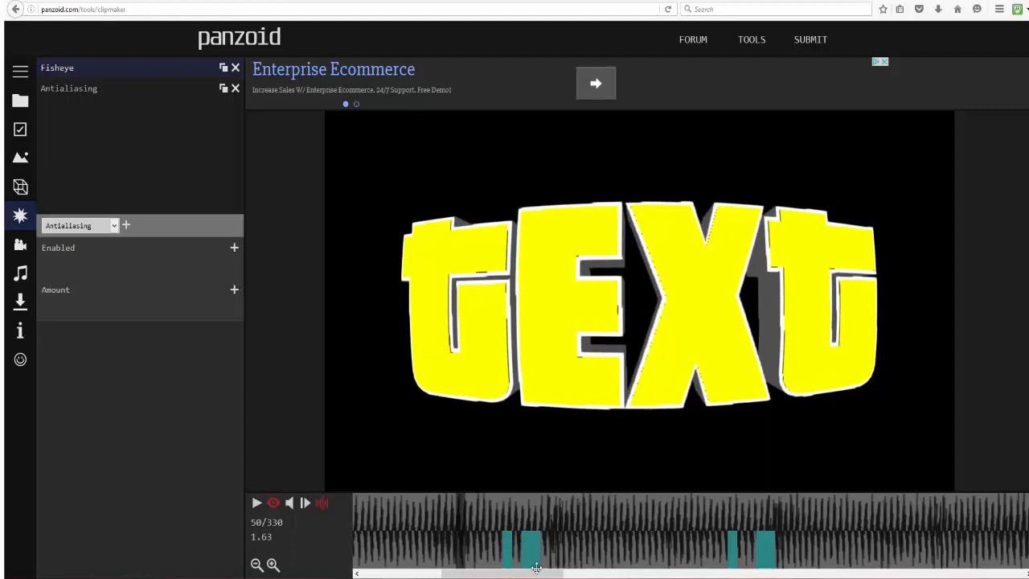
pyautogui.moveTo(524, 573); pyautogui.dragTo(348, 567)
pyautogui.moveTo(447, 531); pyautogui.dragTo(243, 519)
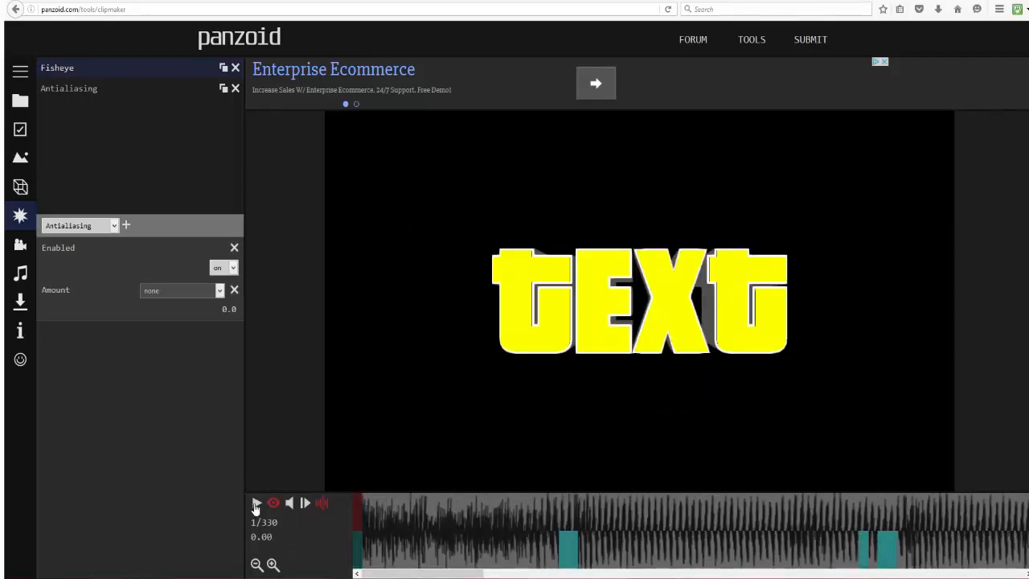
# Play the clip from frame 1 through the fisheye pulses, replay its opening, and move the playhead to frame 24.
pyautogui.click(255, 504)
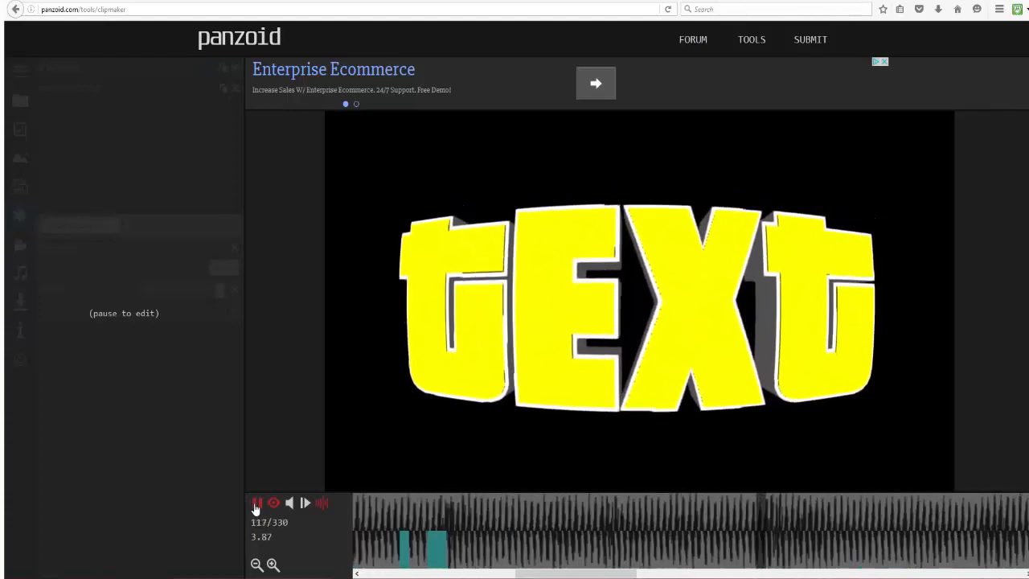
pyautogui.click(256, 504)
pyautogui.moveTo(632, 572); pyautogui.dragTo(336, 563)
pyautogui.click(359, 545)
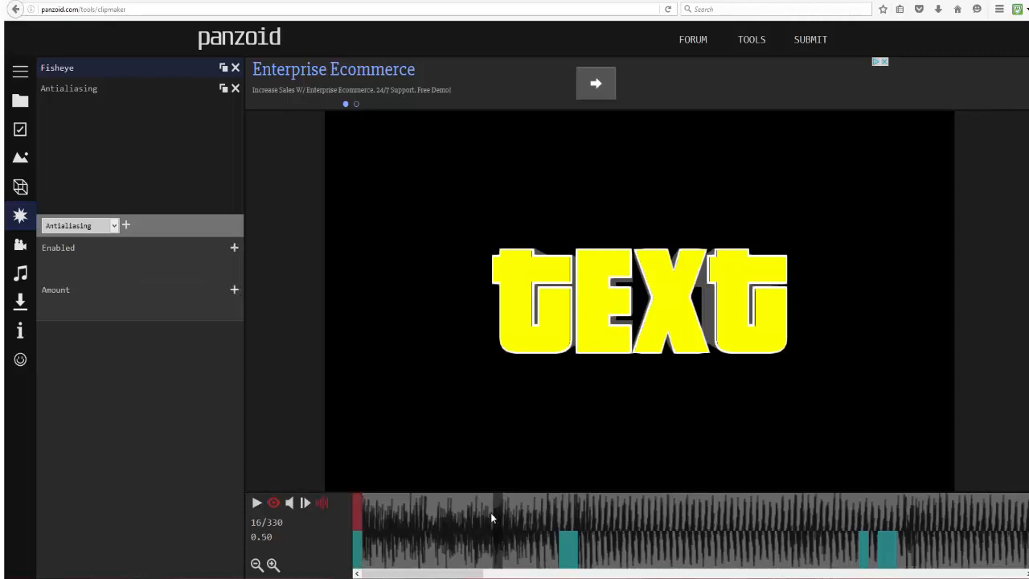
pyautogui.click(257, 503)
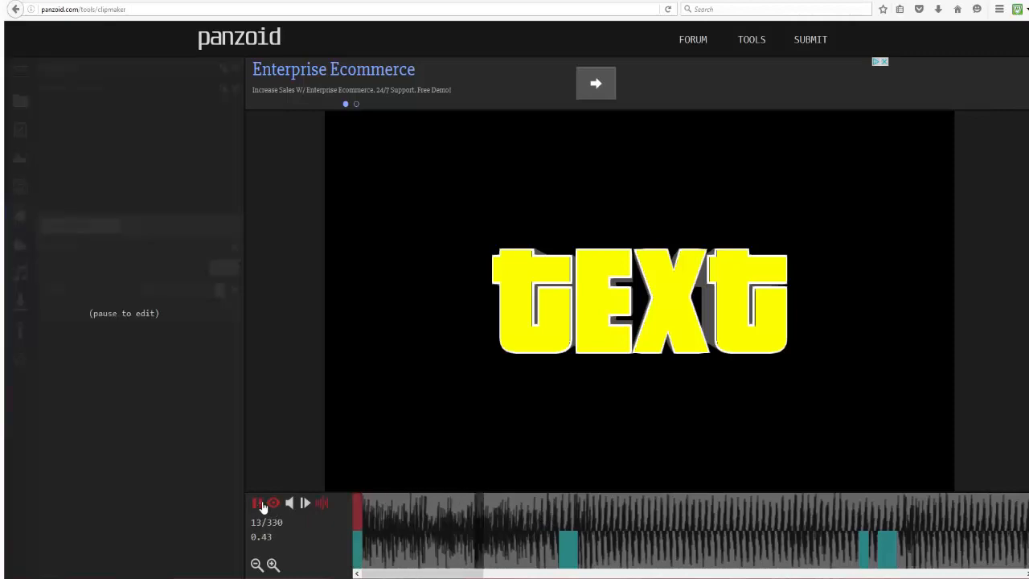
pyautogui.moveTo(596, 505); pyautogui.dragTo(571, 506)
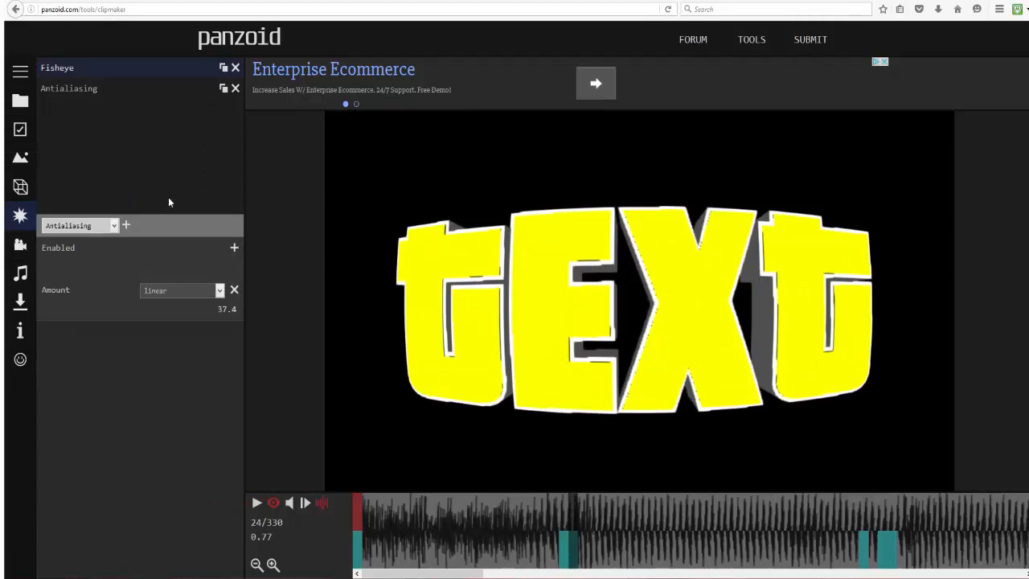
# Add a Bloom effect to the effects list and select it for editing.
pyautogui.click(20, 188)
pyautogui.click(20, 215)
pyautogui.click(67, 317)
pyautogui.click(126, 226)
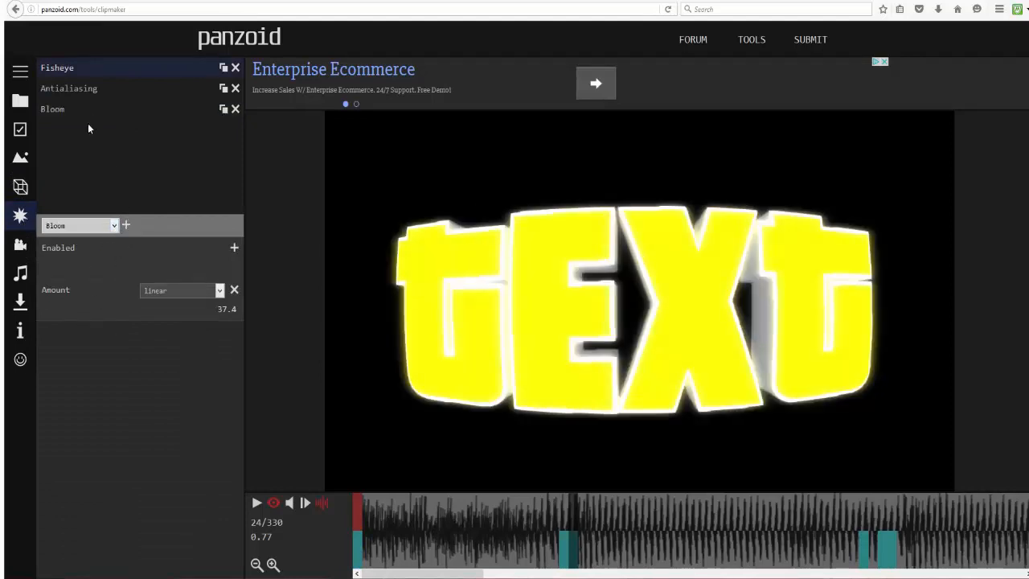
pyautogui.click(86, 113)
# Keyframe the Bloom effect's Enabled setting to off at frames 1 and 23, and replay the clip from the start.
pyautogui.moveTo(571, 525)
pyautogui.mouseDown()
pyautogui.moveTo(489, 526)
pyautogui.moveTo(566, 520)
pyautogui.mouseUp()
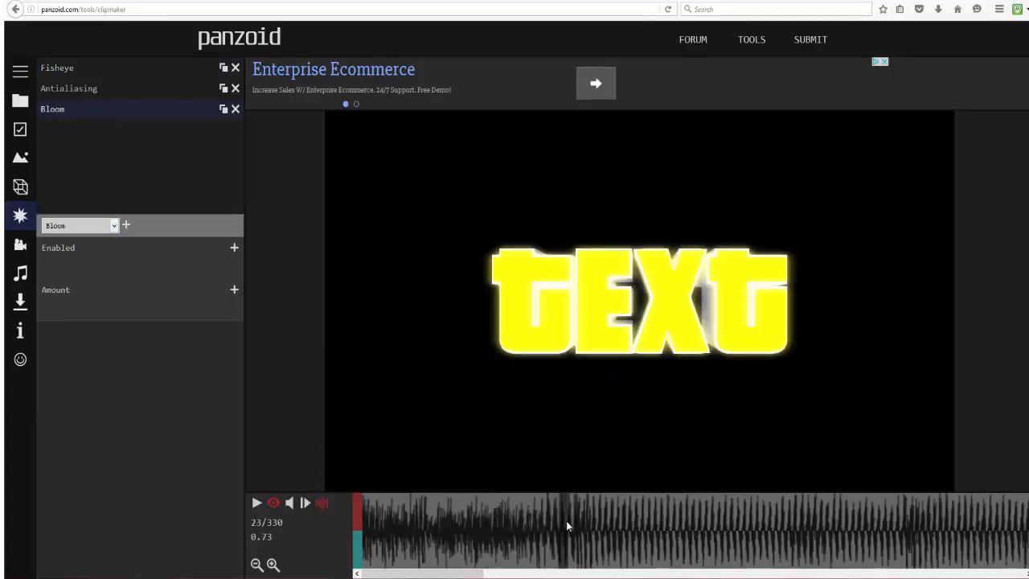
pyautogui.click(234, 248)
pyautogui.click(234, 289)
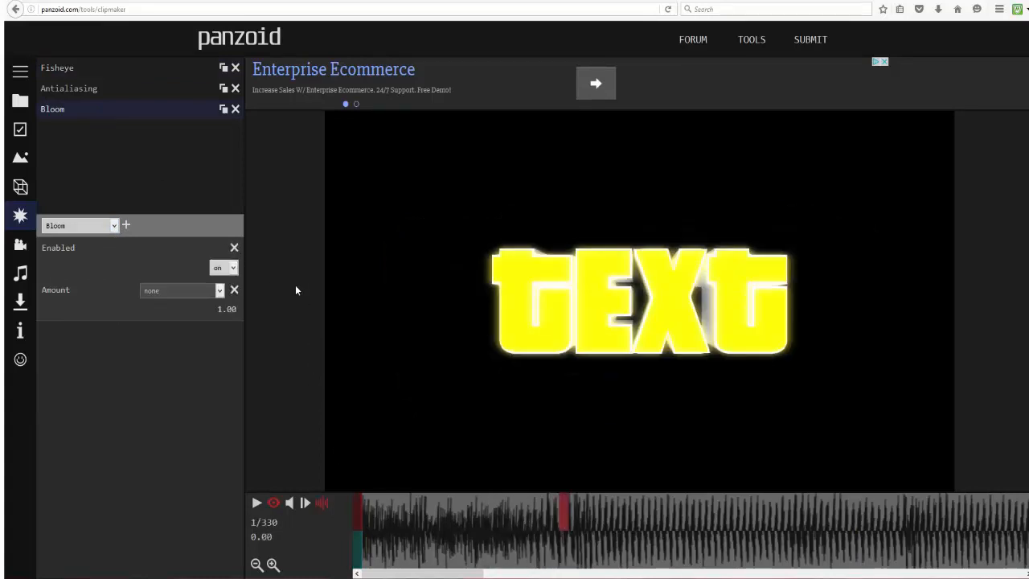
pyautogui.click(226, 271)
pyautogui.click(224, 284)
pyautogui.moveTo(515, 526); pyautogui.dragTo(562, 540)
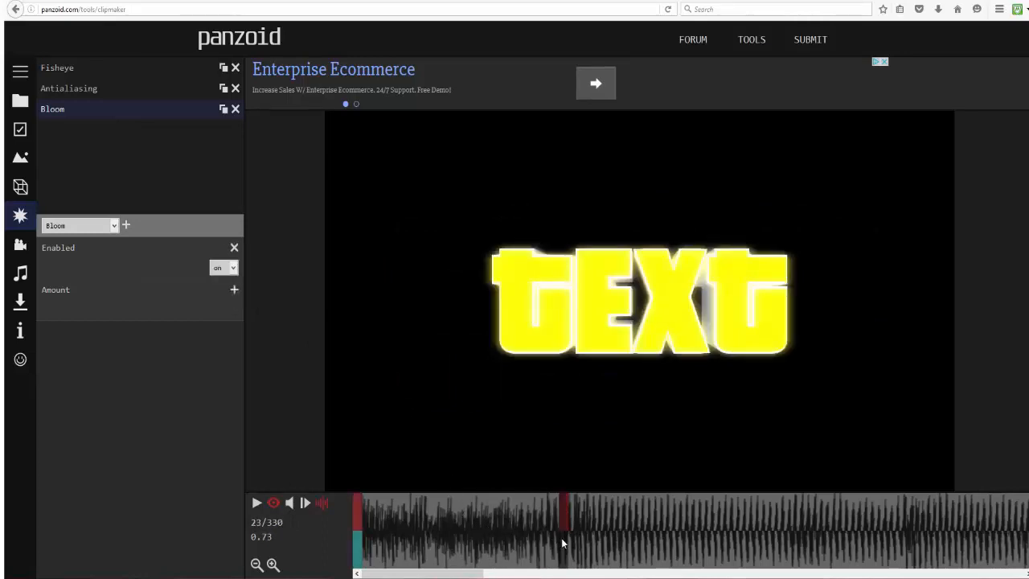
pyautogui.click(228, 273)
pyautogui.click(225, 287)
pyautogui.moveTo(451, 533); pyautogui.dragTo(355, 523)
pyautogui.click(257, 503)
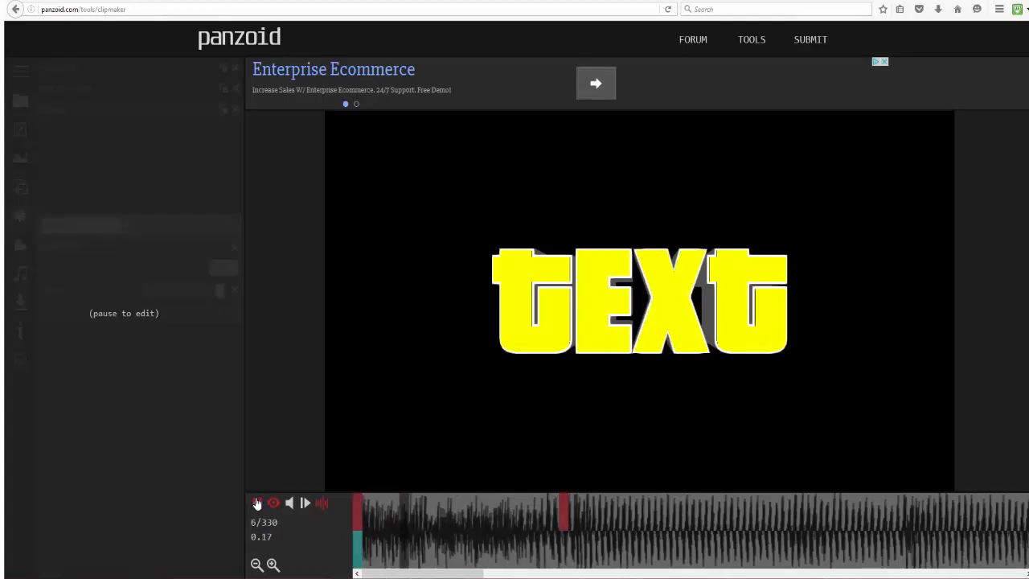
pyautogui.click(258, 504)
# Keyframe the Bloom effect's Enabled setting to on at frame 24 and play the clip from frame 1.
pyautogui.moveTo(616, 538); pyautogui.dragTo(572, 549)
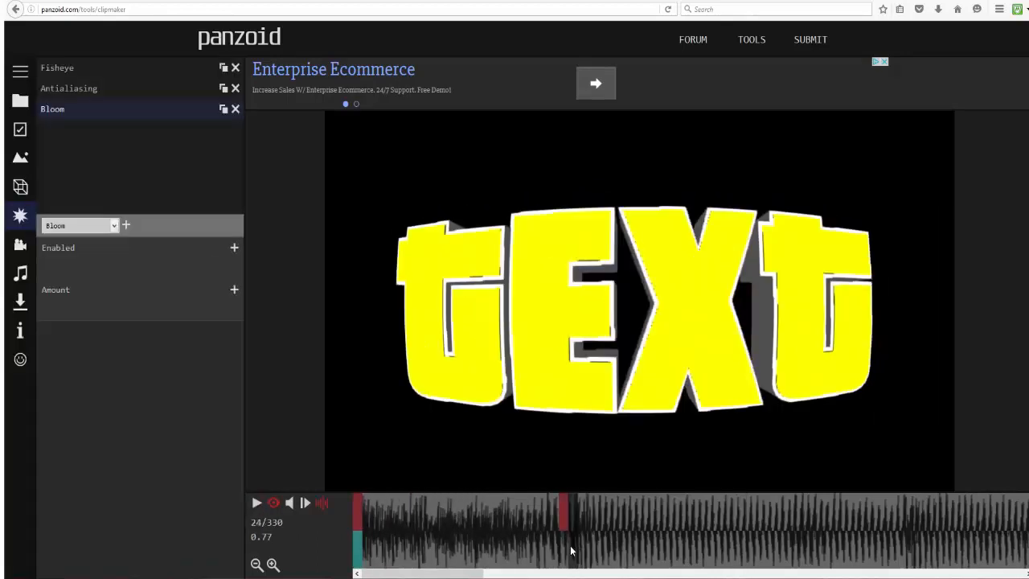
pyautogui.click(232, 247)
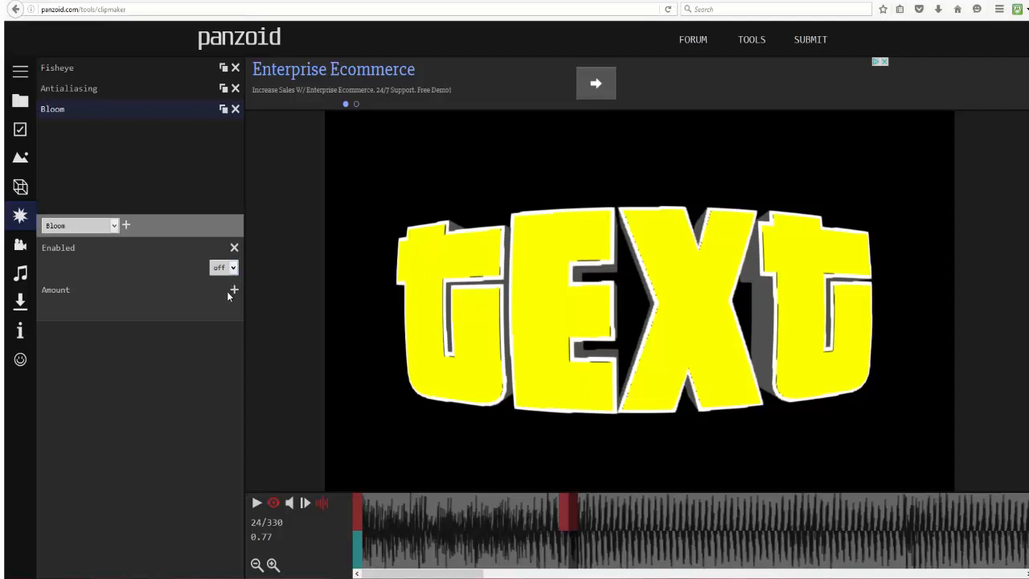
pyautogui.click(233, 291)
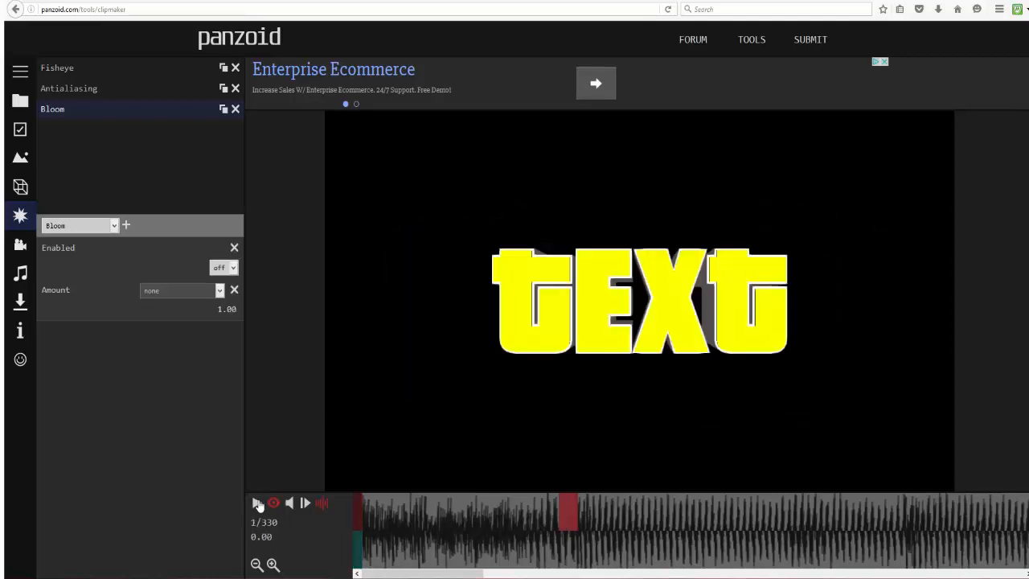
pyautogui.click(257, 503)
pyautogui.click(259, 505)
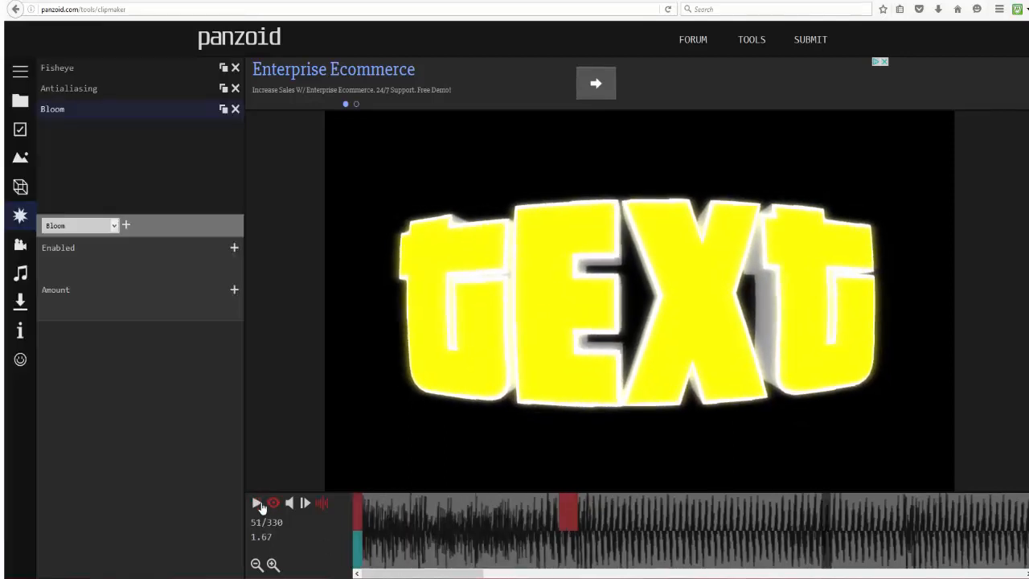
# Add a Bloom amount keyframe at frame 24 and set its value to 0.55.
pyautogui.click(234, 248)
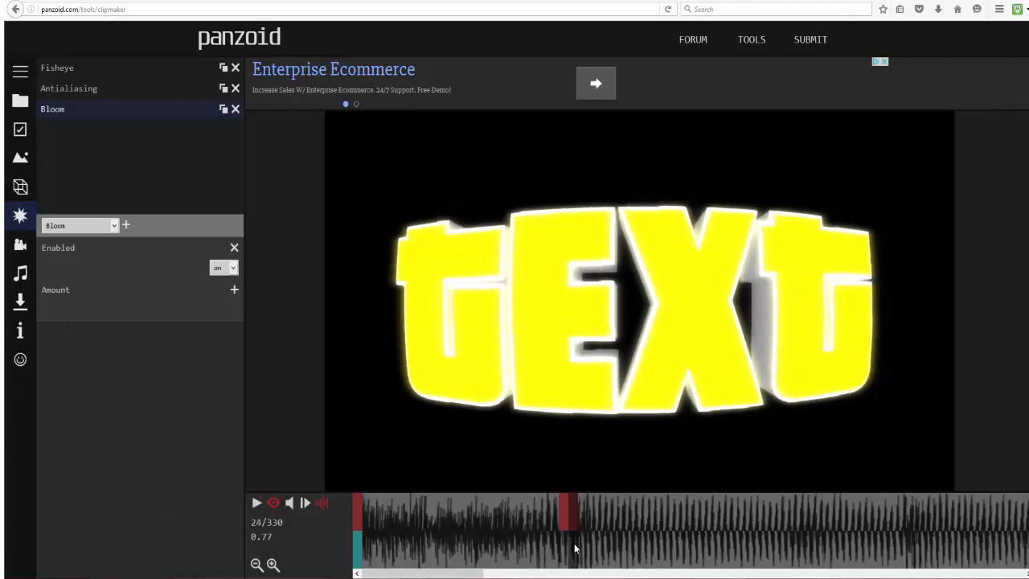
pyautogui.click(235, 291)
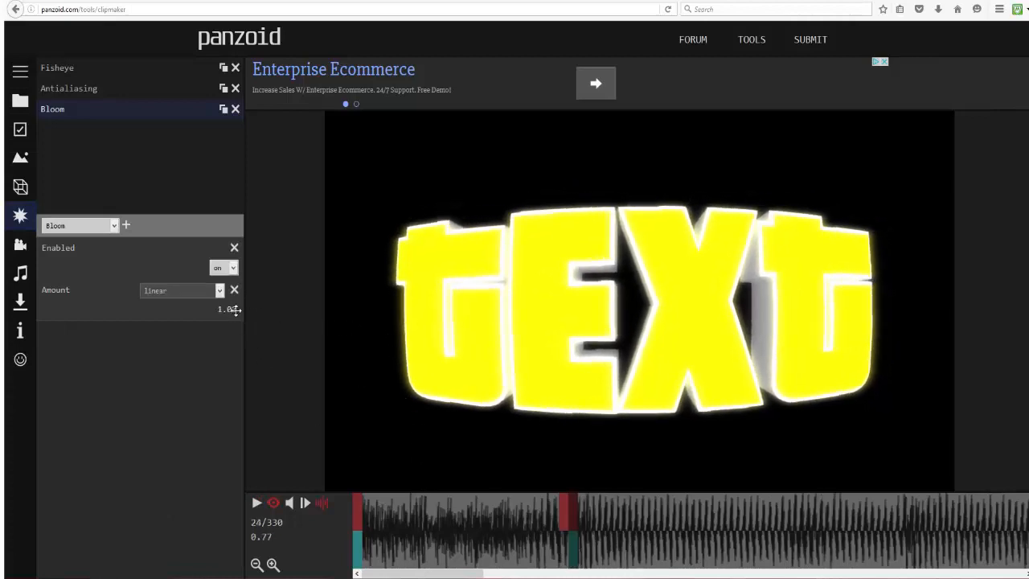
pyautogui.moveTo(226, 311); pyautogui.dragTo(7, 349)
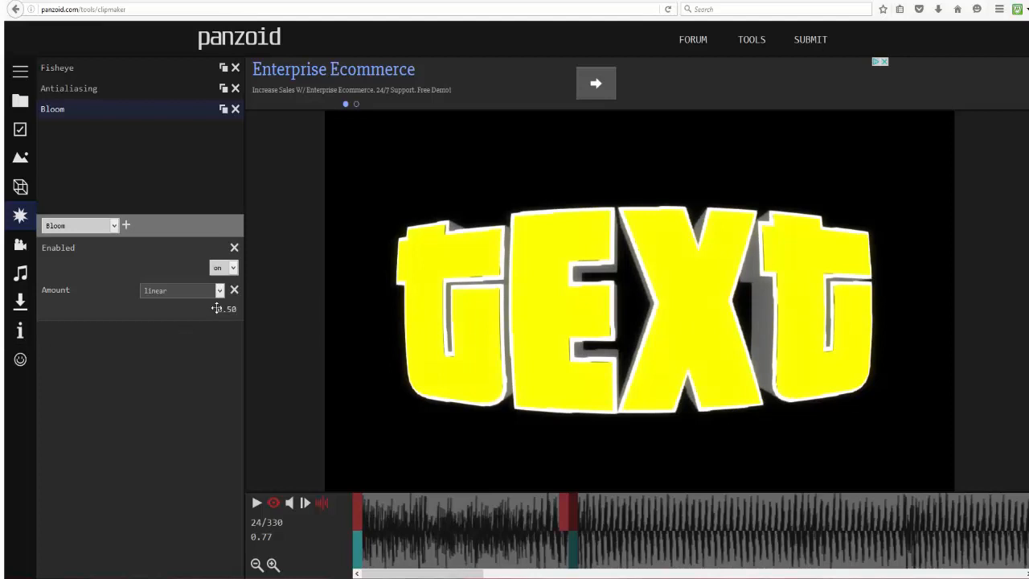
pyautogui.moveTo(225, 310); pyautogui.dragTo(901, 302)
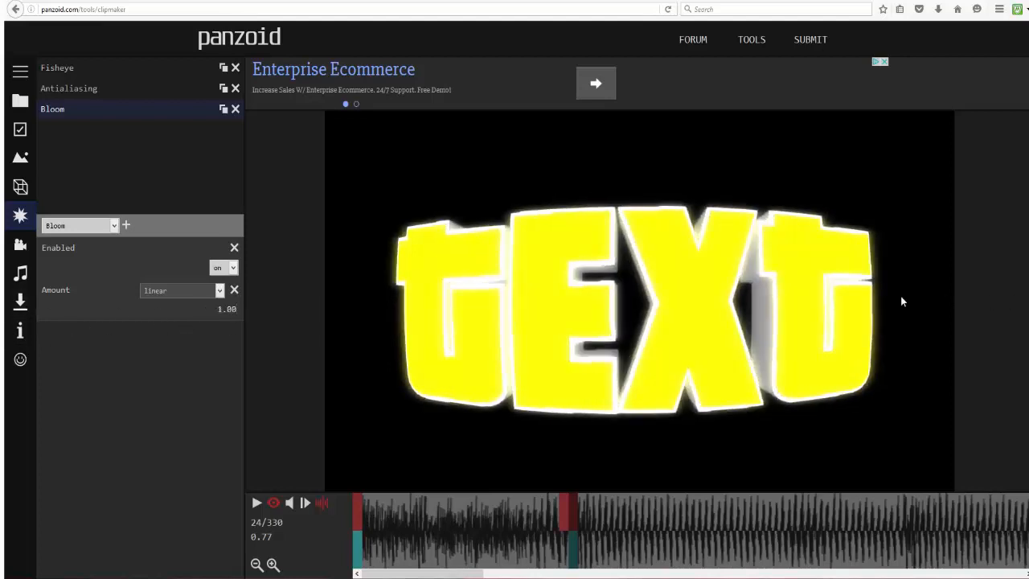
pyautogui.moveTo(227, 307); pyautogui.dragTo(52, 376)
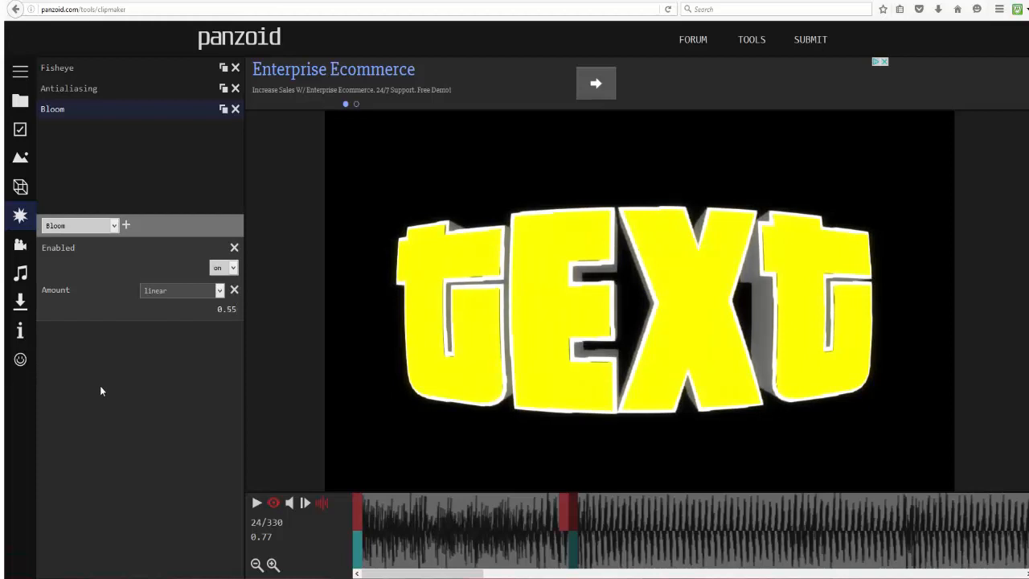
# Replay the clip from the start to check the weaker bloom, and return to frame 24.
pyautogui.moveTo(693, 528); pyautogui.dragTo(258, 489)
pyautogui.click(256, 503)
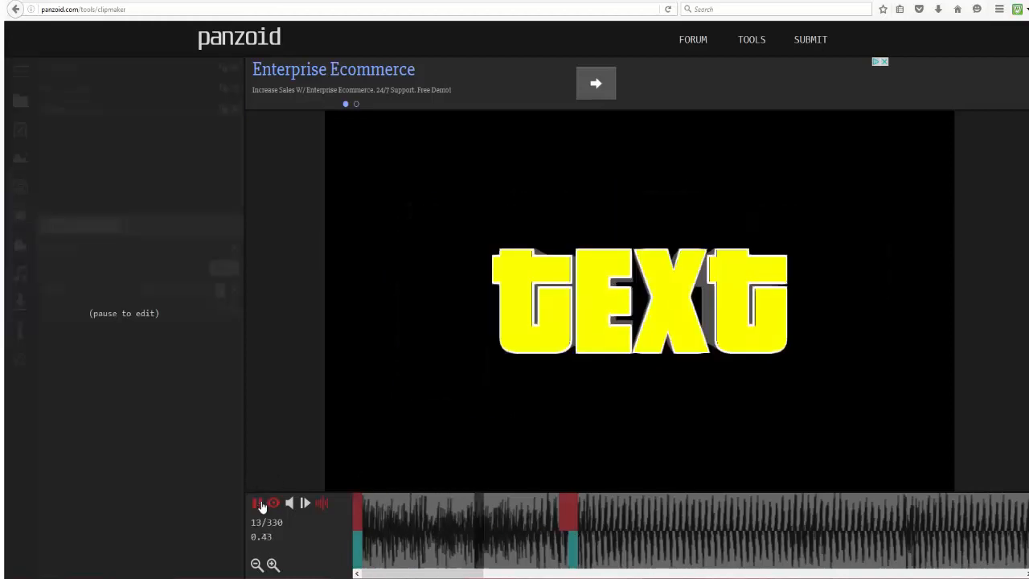
pyautogui.click(622, 512)
pyautogui.moveTo(622, 512); pyautogui.dragTo(569, 528)
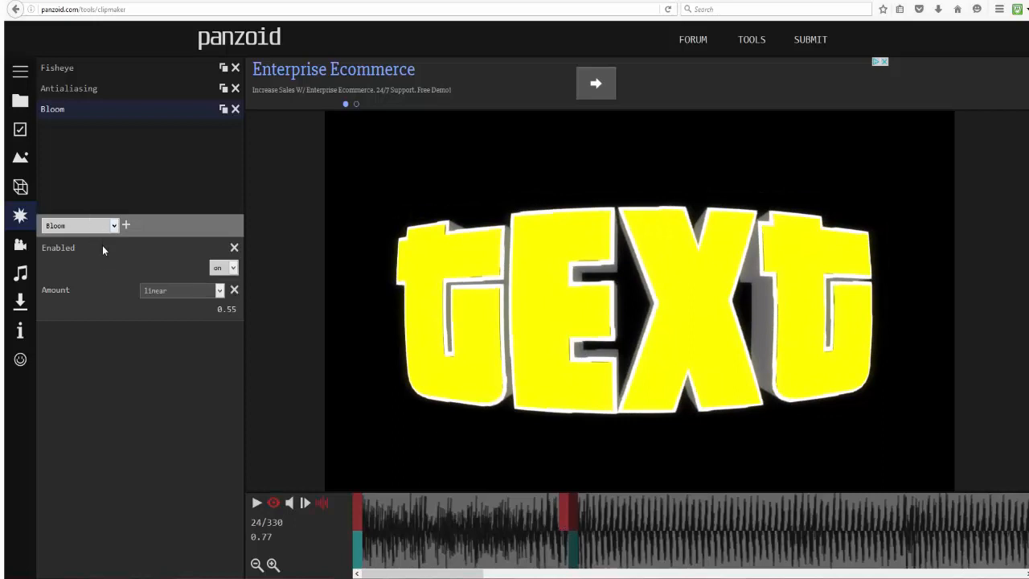
# Add a Radial Blur effect and move the playhead to frame 23.
pyautogui.click(97, 309)
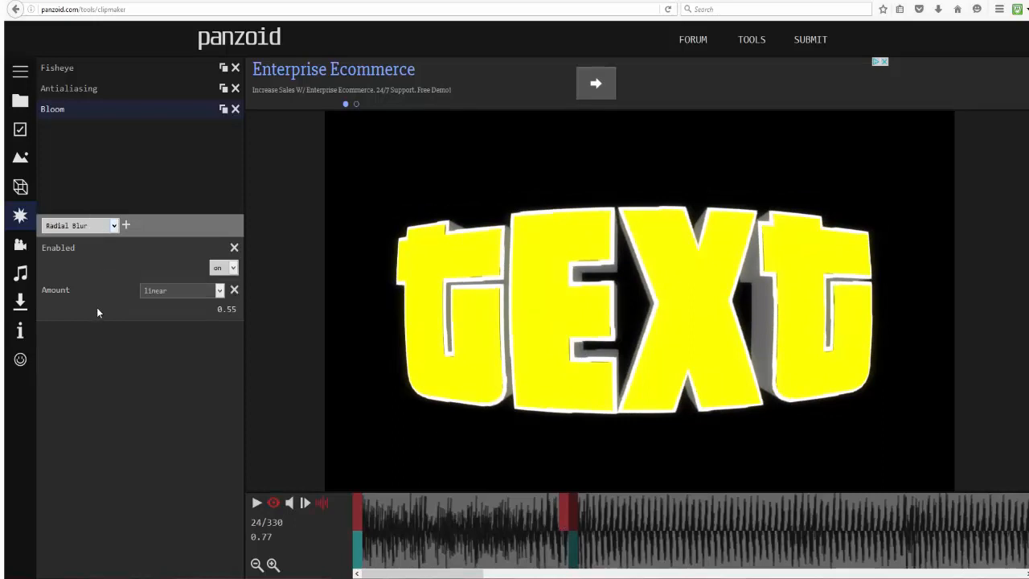
pyautogui.click(126, 226)
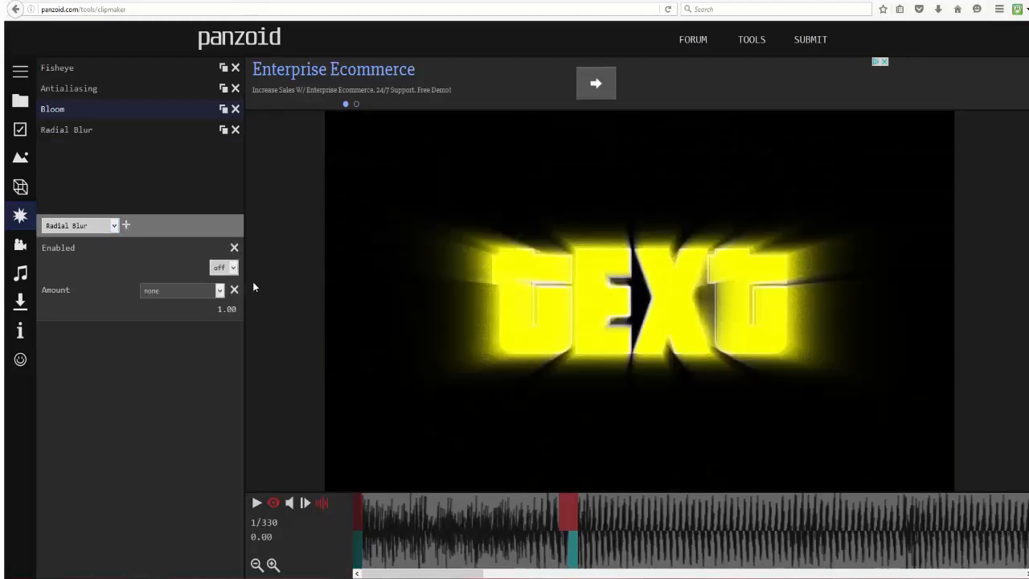
pyautogui.moveTo(548, 551); pyautogui.dragTo(567, 547)
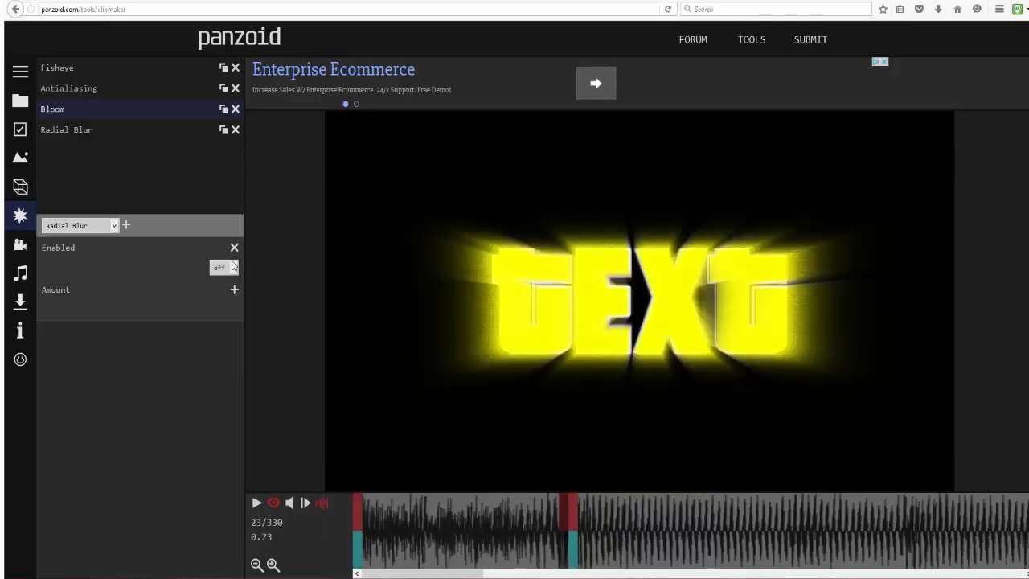
# Keyframe the Radial Blur's Enabled setting to off at frames 1 and 23 and to on at frame 24.
pyautogui.click(126, 134)
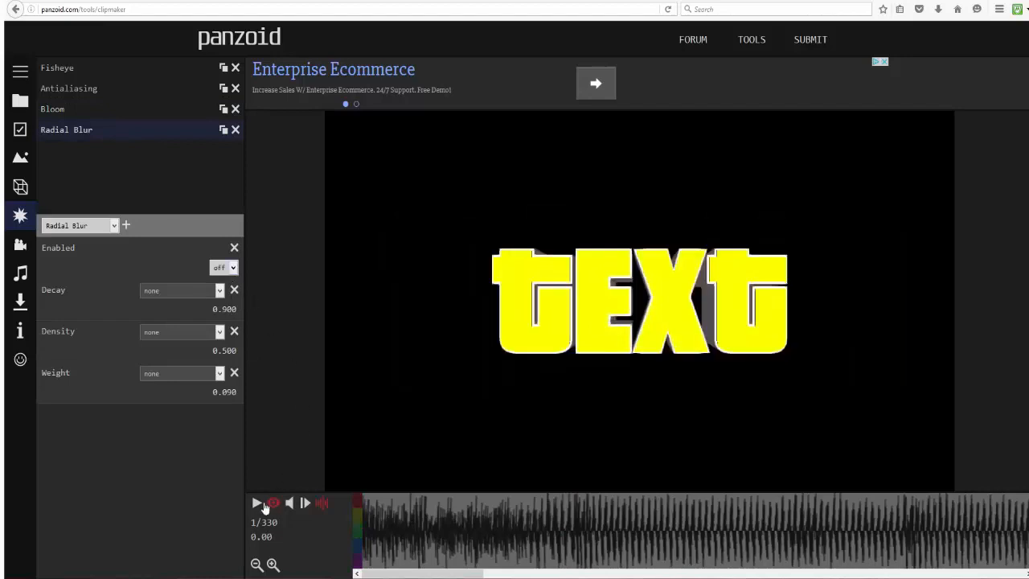
pyautogui.click(259, 504)
pyautogui.click(260, 505)
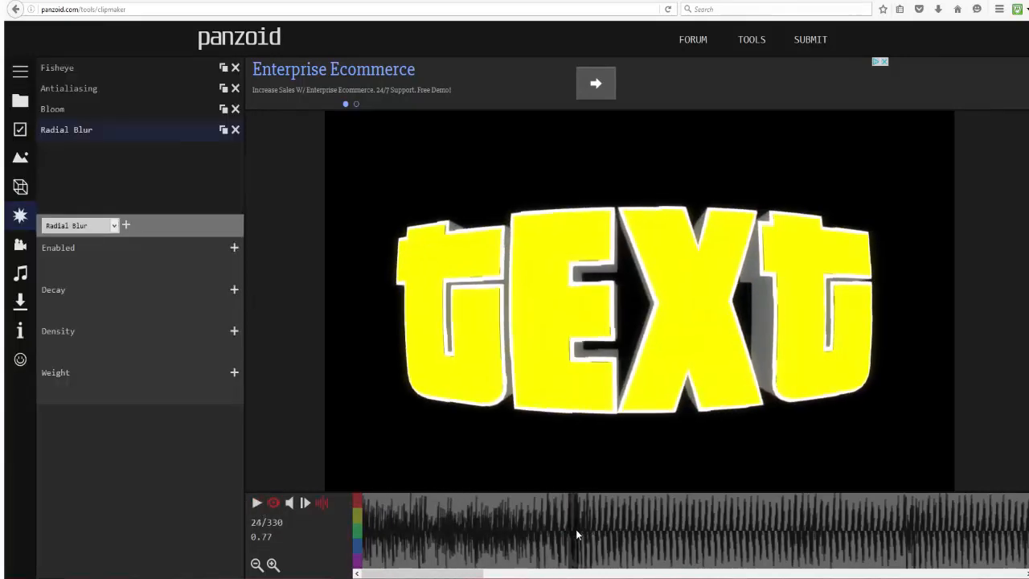
pyautogui.click(235, 248)
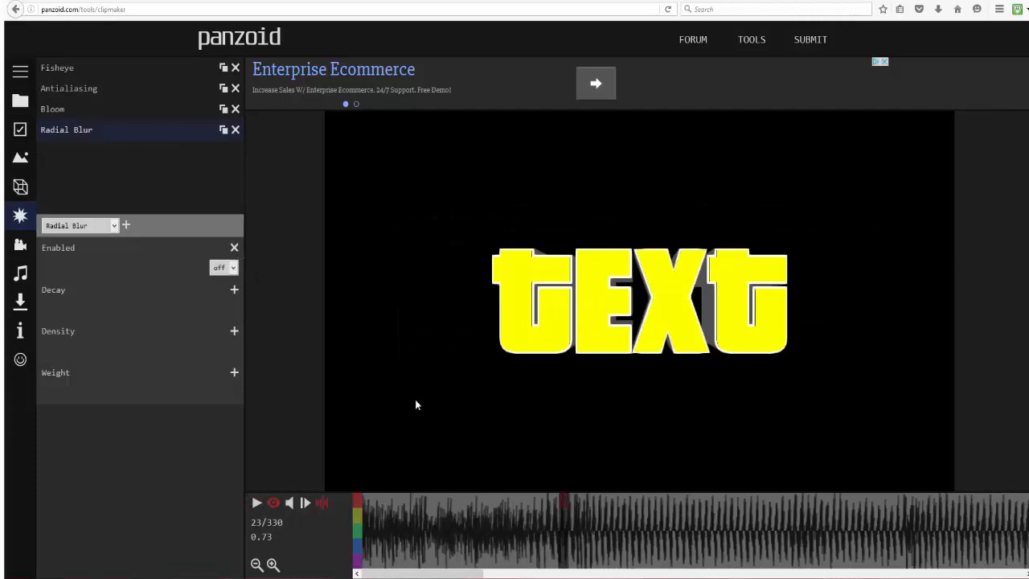
pyautogui.click(577, 526)
pyautogui.click(234, 249)
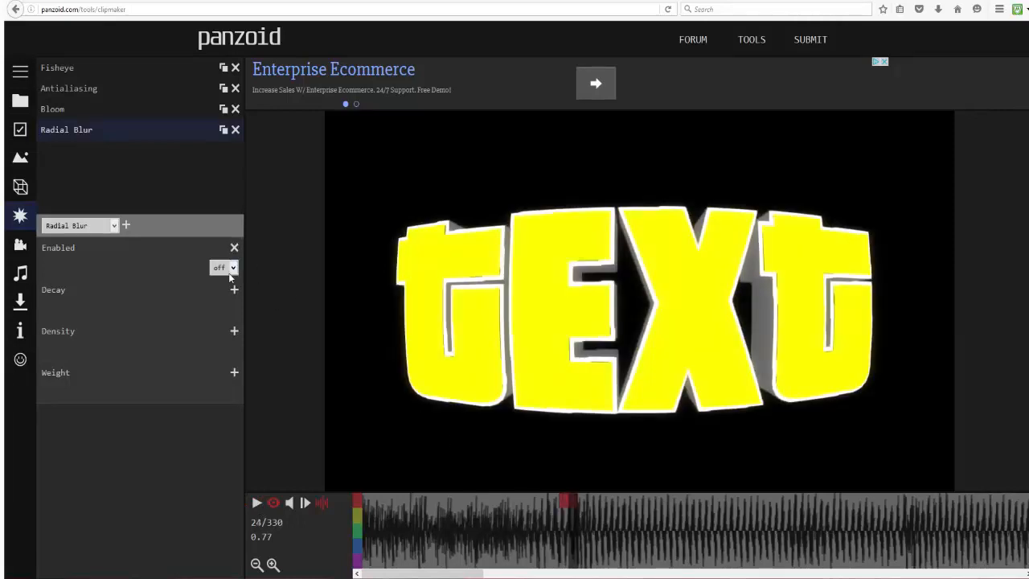
# Play the clip to check the radial blur on the first beat, and return to frame 23.
pyautogui.click(259, 503)
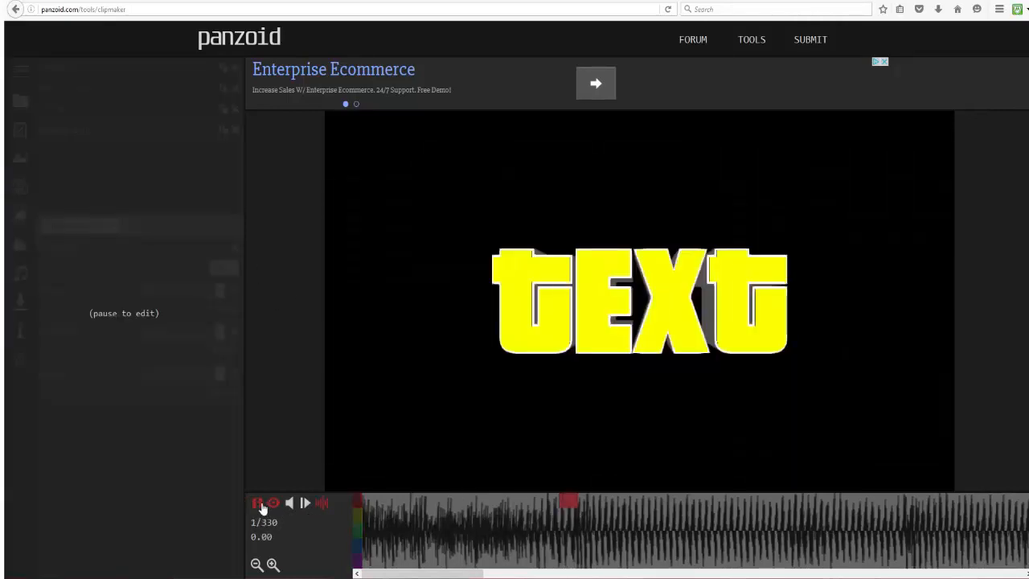
pyautogui.click(263, 507)
pyautogui.click(262, 506)
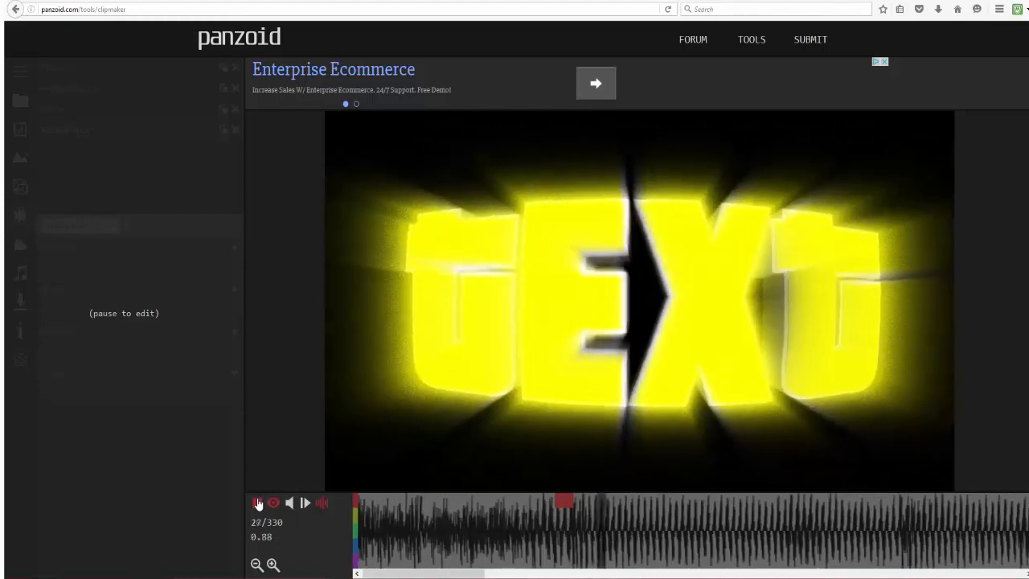
pyautogui.click(257, 503)
pyautogui.click(544, 537)
pyautogui.moveTo(544, 537)
pyautogui.mouseDown()
pyautogui.moveTo(596, 524)
pyautogui.moveTo(558, 527)
pyautogui.mouseUp()
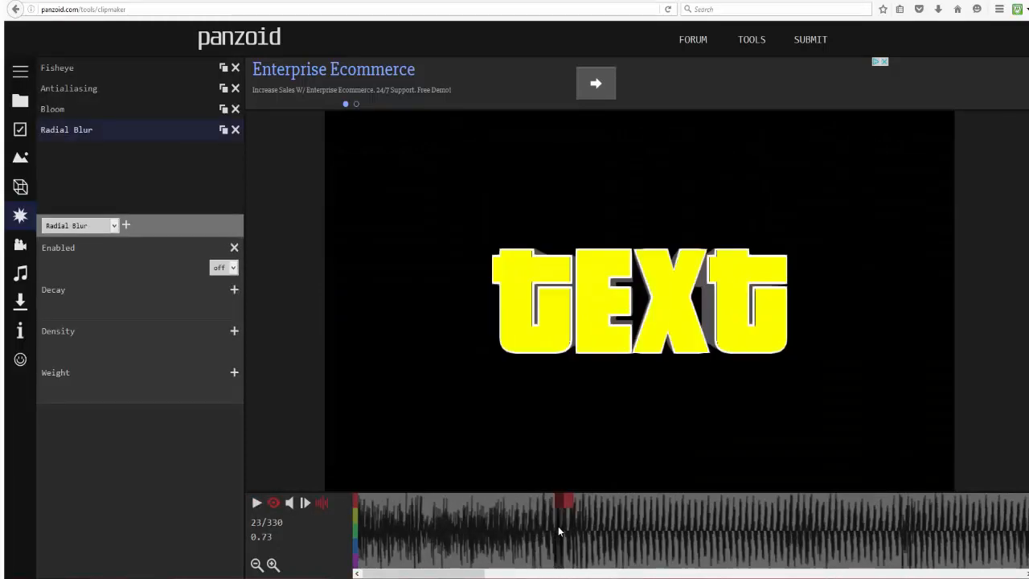
# Shorten the video length to 5 seconds in the basic settings.
pyautogui.click(20, 158)
pyautogui.click(20, 137)
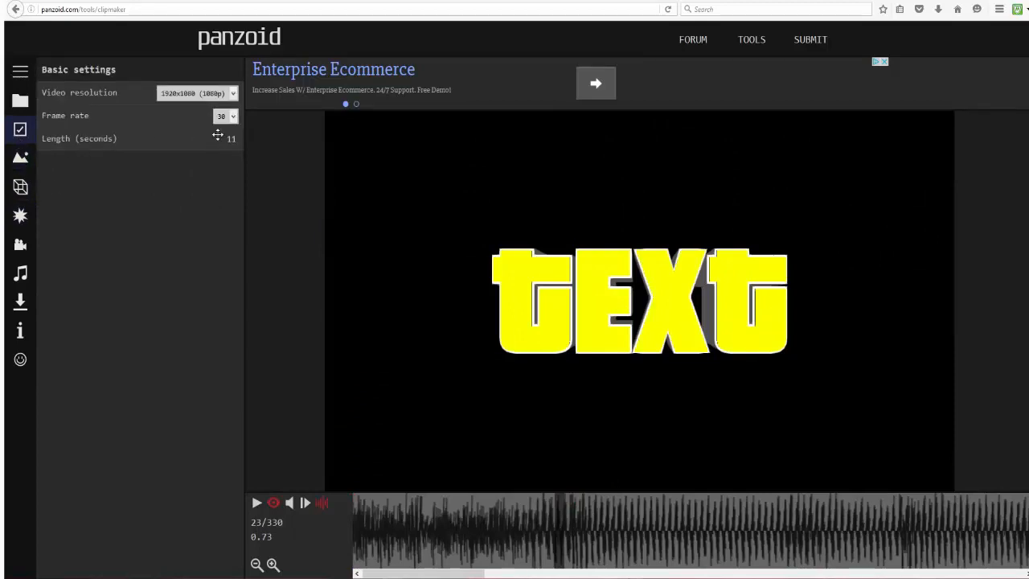
pyautogui.moveTo(226, 142); pyautogui.dragTo(201, 151)
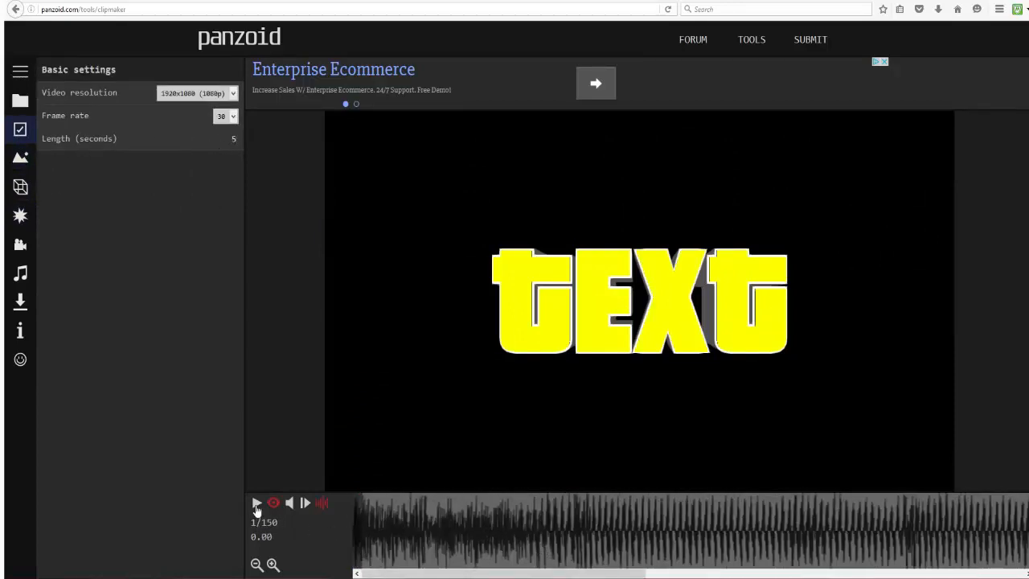
# Play the shortened clip from frame 1 and scrub to frame 24 to check the first beat.
pyautogui.click(257, 503)
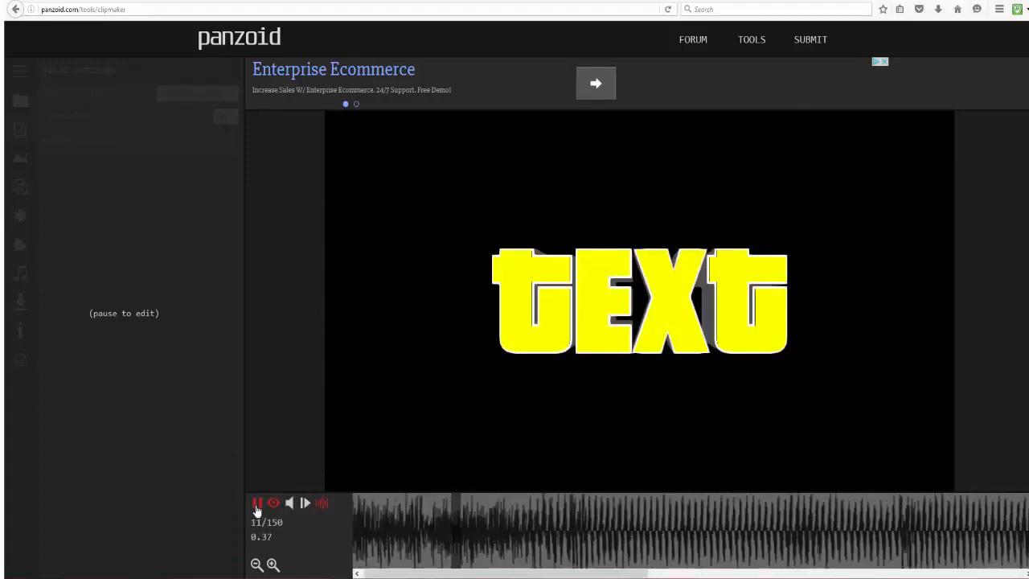
pyautogui.click(256, 504)
pyautogui.click(542, 524)
pyautogui.click(505, 516)
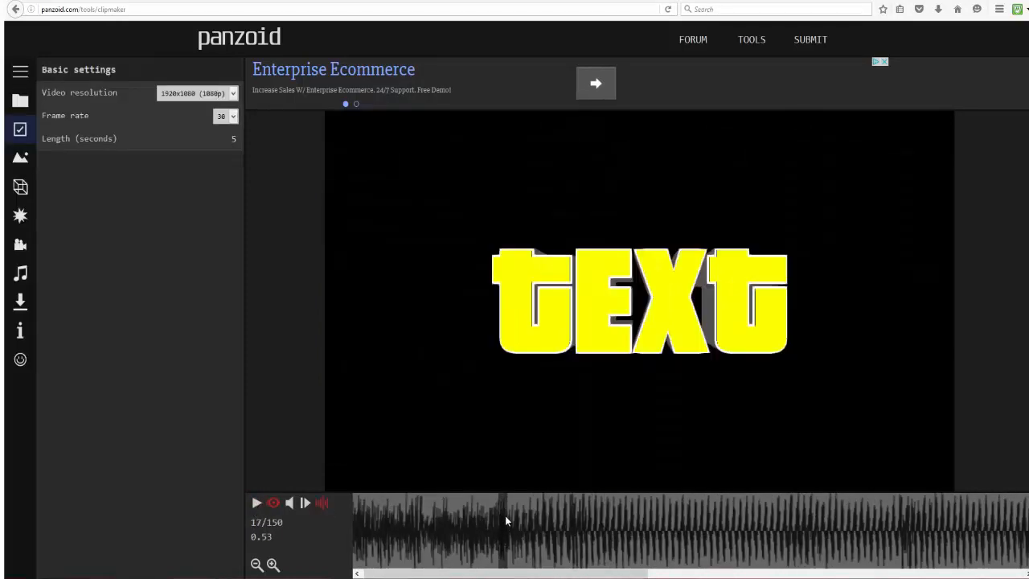
pyautogui.moveTo(504, 510); pyautogui.dragTo(569, 497)
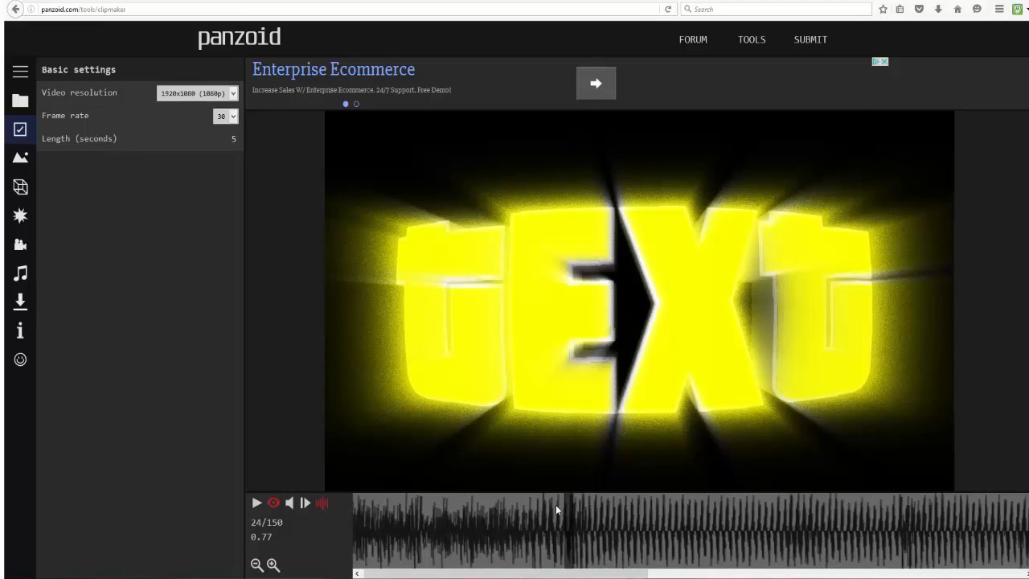
# Add a new Shape object to the scene and make it a Box.
pyautogui.click(20, 186)
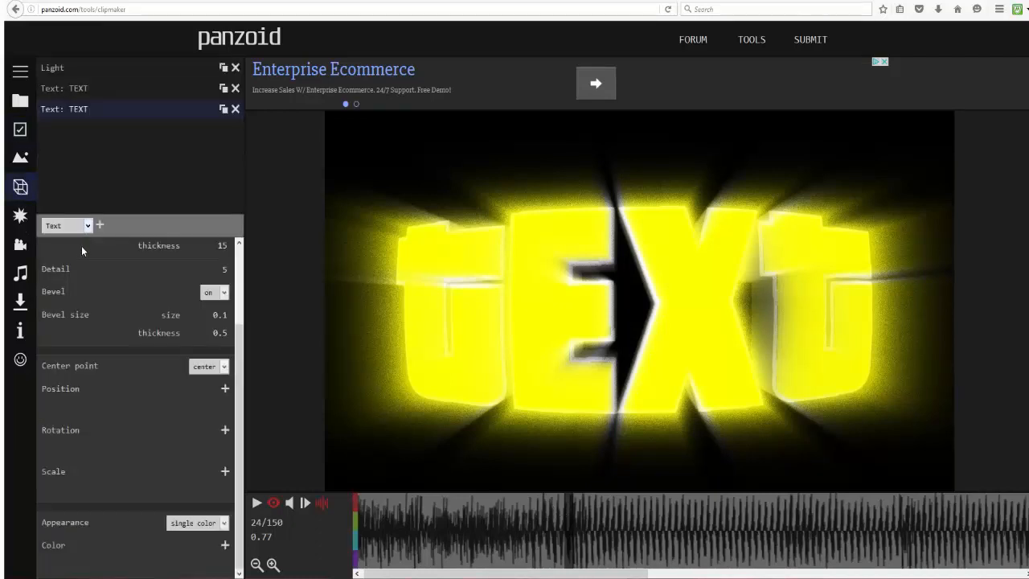
pyautogui.click(71, 241)
pyautogui.click(100, 225)
pyautogui.click(66, 130)
pyautogui.click(137, 274)
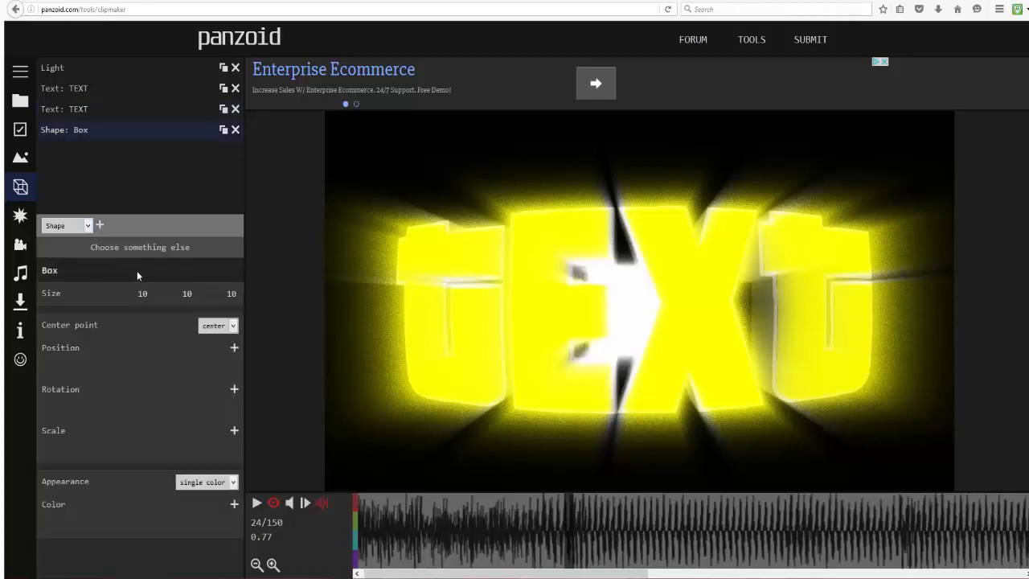
# Set the box's X position to 10000 at frame 1 and play the clip to check the opening.
pyautogui.moveTo(527, 529); pyautogui.dragTo(561, 516)
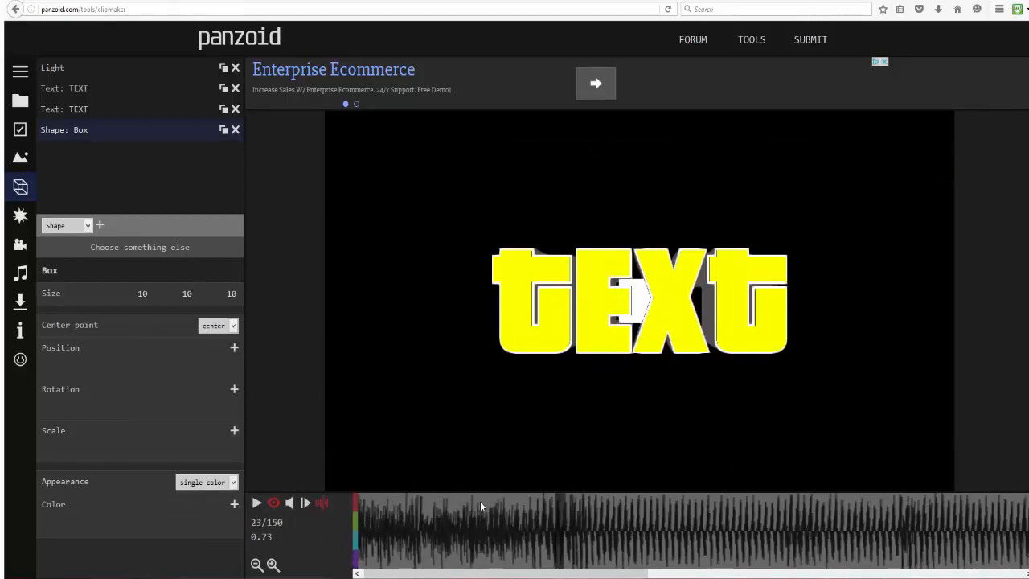
pyautogui.moveTo(370, 510); pyautogui.dragTo(358, 511)
pyautogui.moveTo(138, 368); pyautogui.dragTo(151, 370)
pyautogui.click(142, 368)
pyautogui.write('10000')
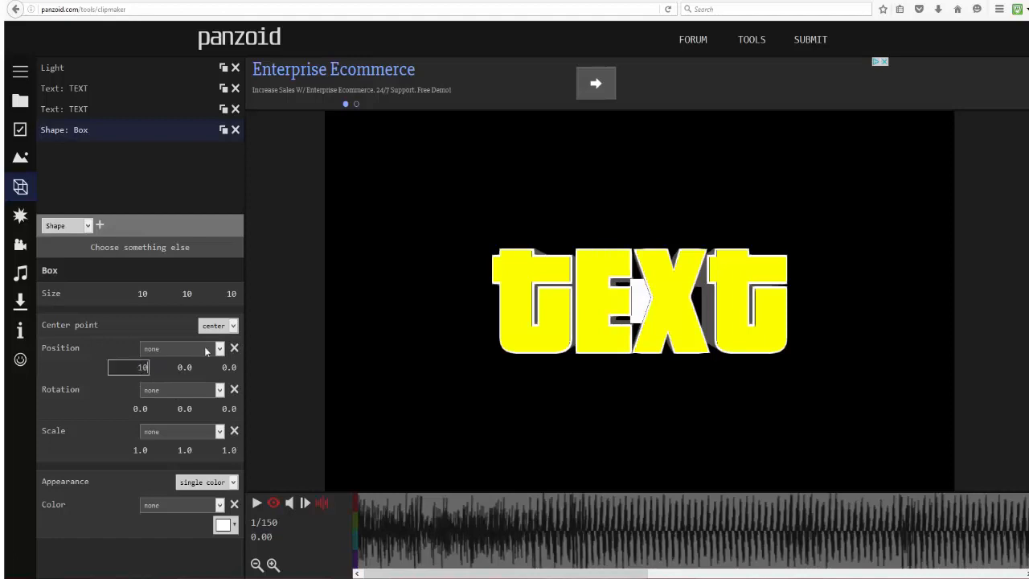
pyautogui.press('Return')
pyautogui.click(257, 503)
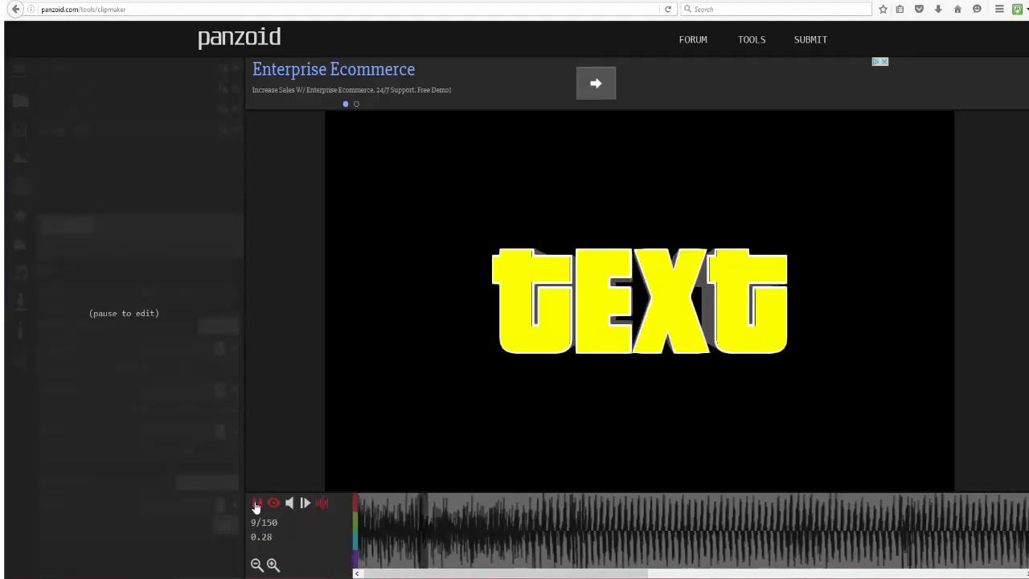
pyautogui.click(256, 504)
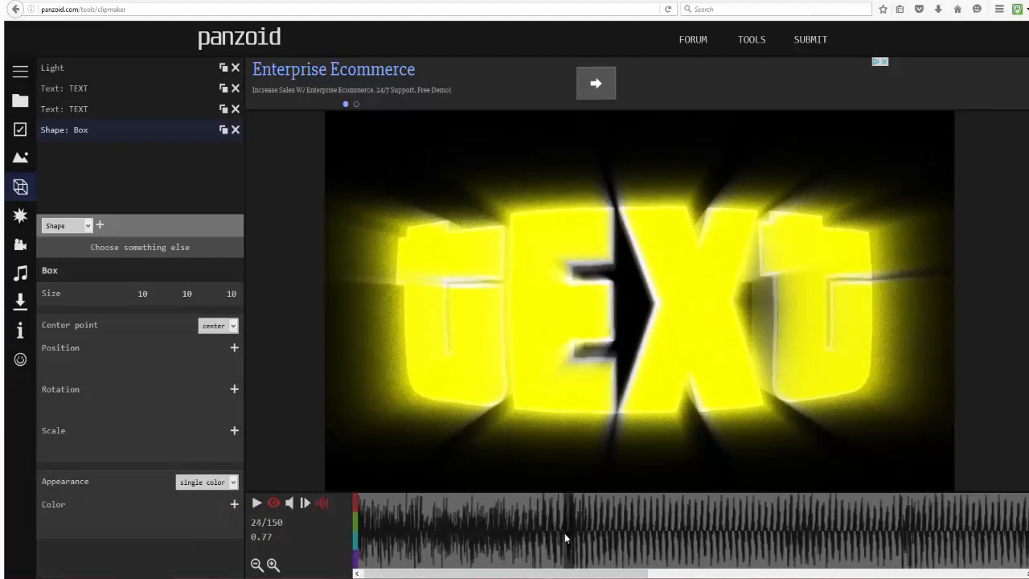
# Keyframe the box's X position at 10000 on frame 23 and at 0 on frame 24.
pyautogui.click(561, 534)
pyautogui.click(232, 348)
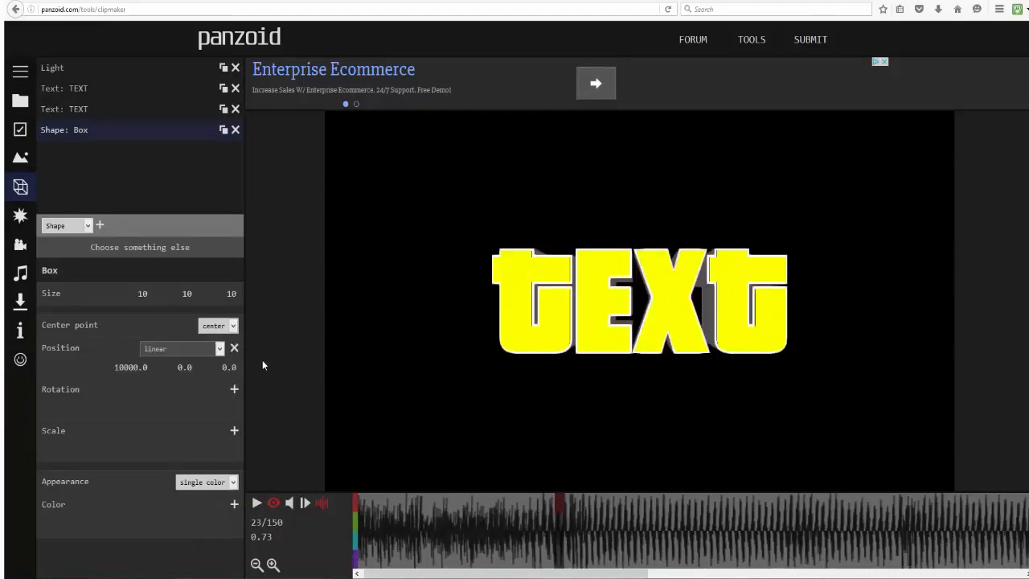
pyautogui.click(568, 560)
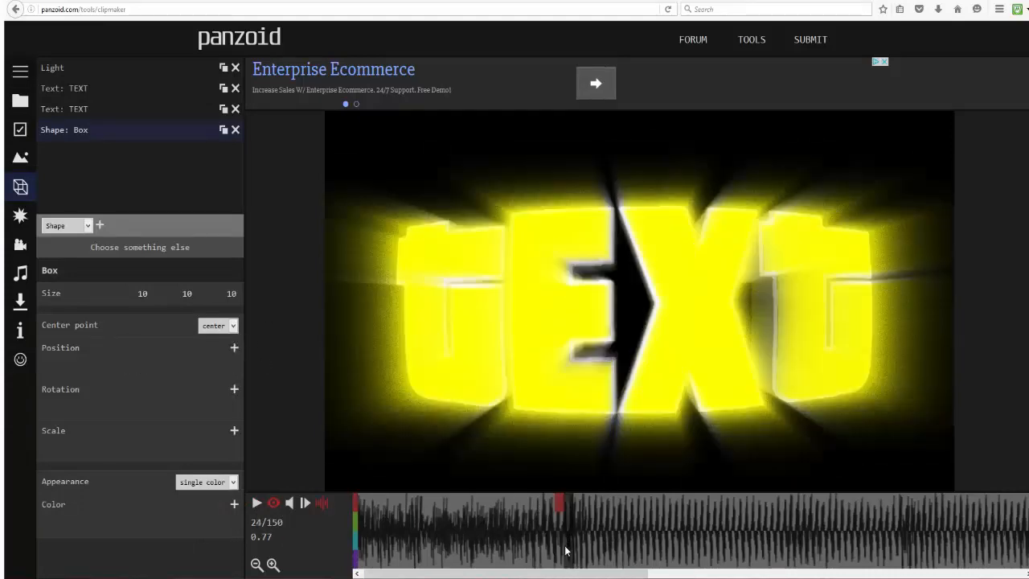
pyautogui.click(234, 349)
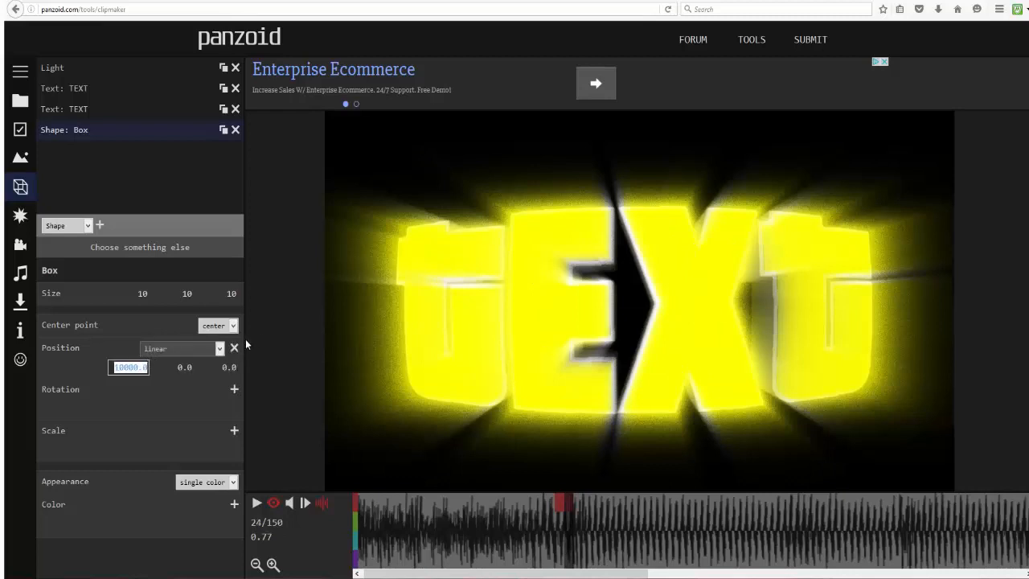
pyautogui.write('0')
pyautogui.press('Return')
# Play the clip from the start to check the box on the first beat, and return to frame 24.
pyautogui.moveTo(537, 530); pyautogui.dragTo(233, 508)
pyautogui.click(256, 503)
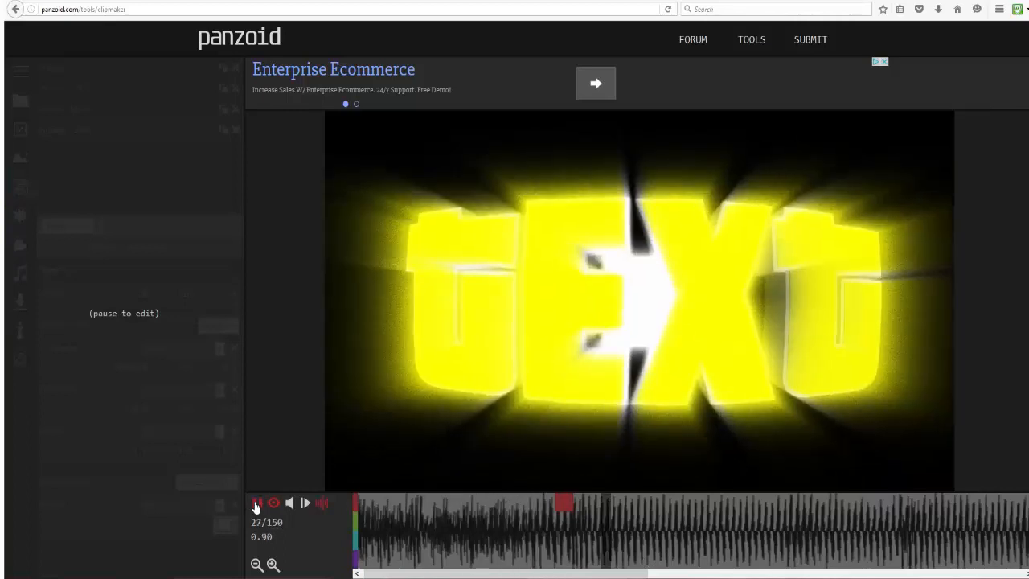
pyautogui.click(569, 536)
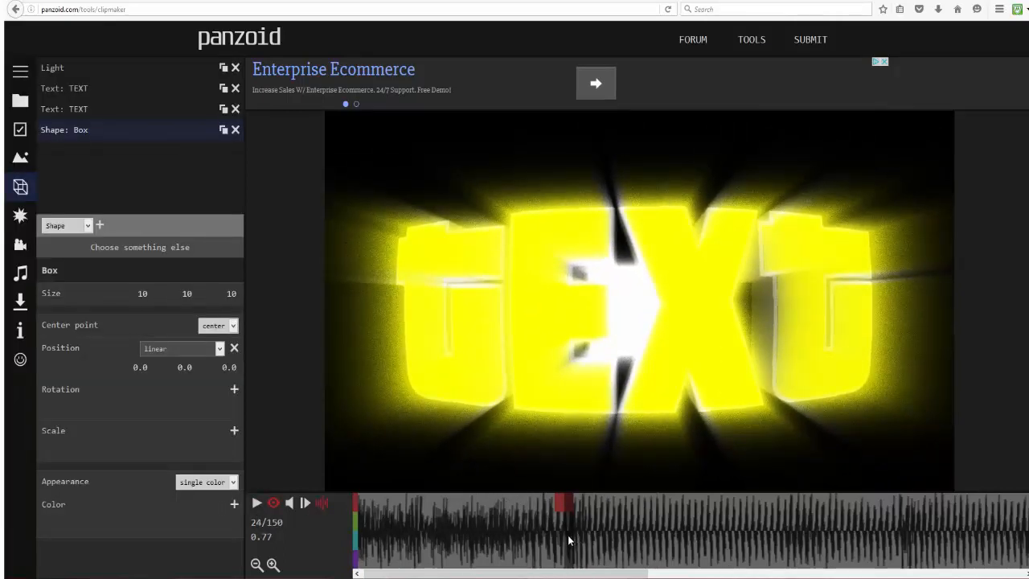
# Add a position keyframe for the box at frame 47 with the values 4.6, 11.7, 22.6.
pyautogui.moveTo(570, 536); pyautogui.dragTo(781, 532)
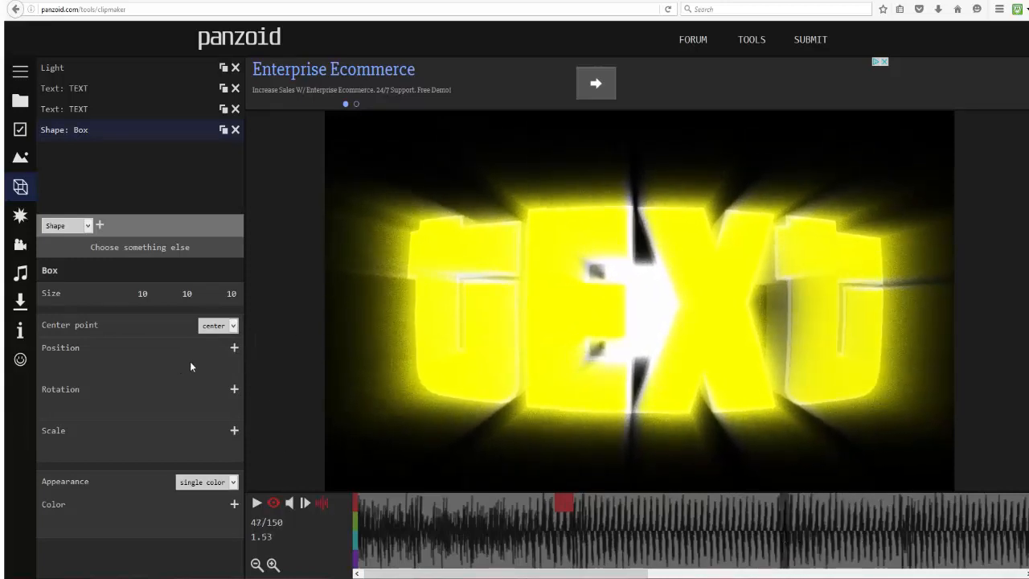
pyautogui.click(234, 347)
pyautogui.moveTo(140, 368); pyautogui.dragTo(334, 390)
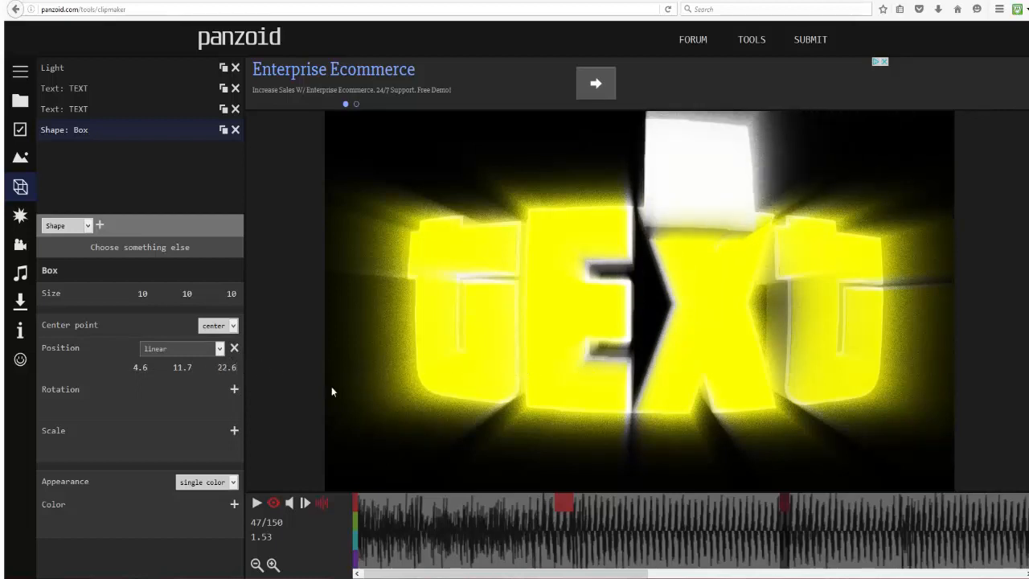
# Add a color keyframe for the box at frame 47 and set it to yellow (#ffff00).
pyautogui.click(234, 504)
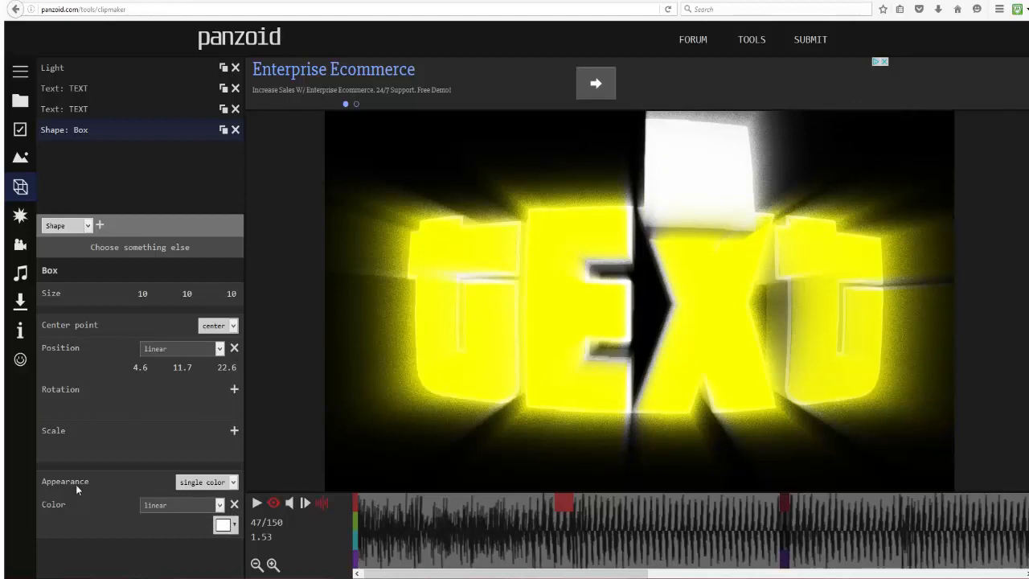
pyautogui.click(224, 525)
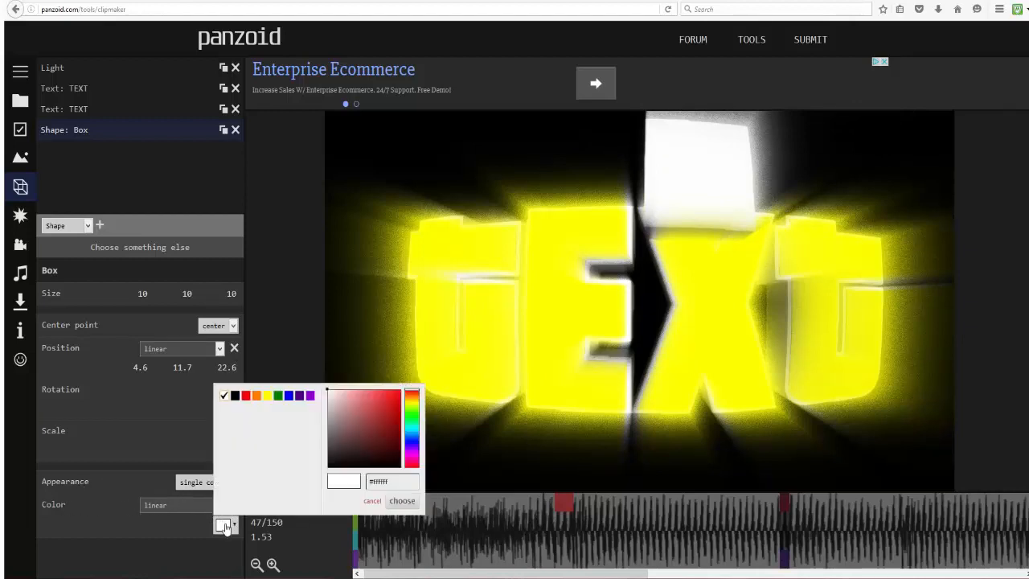
pyautogui.click(267, 396)
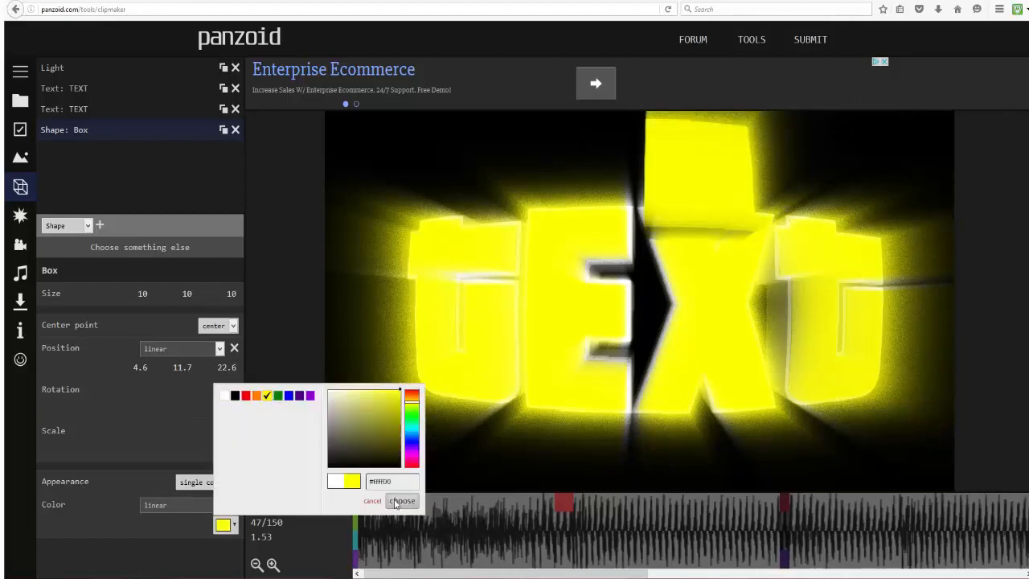
pyautogui.click(401, 500)
# Play the box's movement, and move its frame 47 position and color keyframes to frame 32.
pyautogui.moveTo(788, 532); pyautogui.dragTo(448, 494)
pyautogui.click(258, 506)
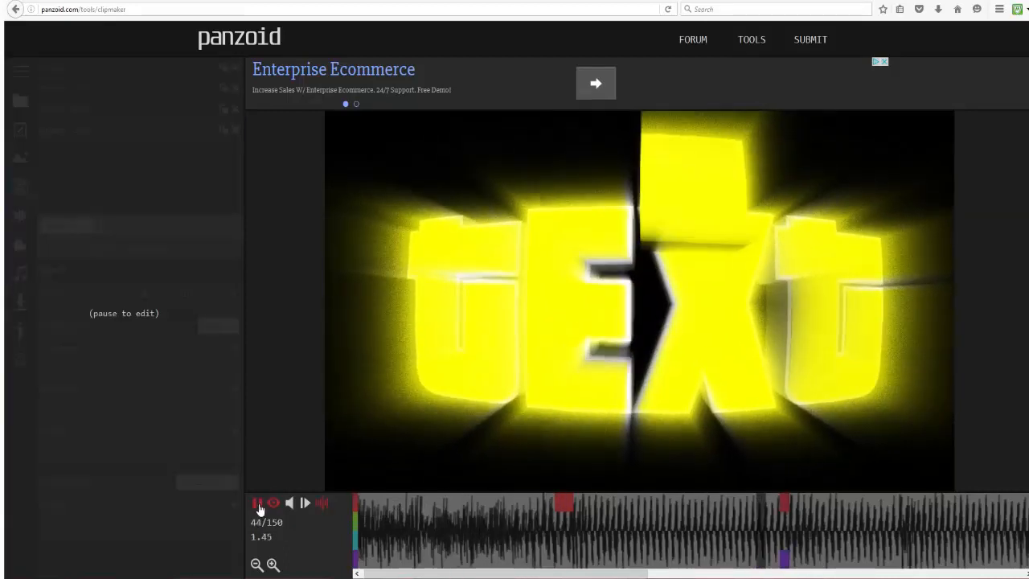
pyautogui.click(258, 506)
pyautogui.moveTo(780, 503); pyautogui.dragTo(641, 505)
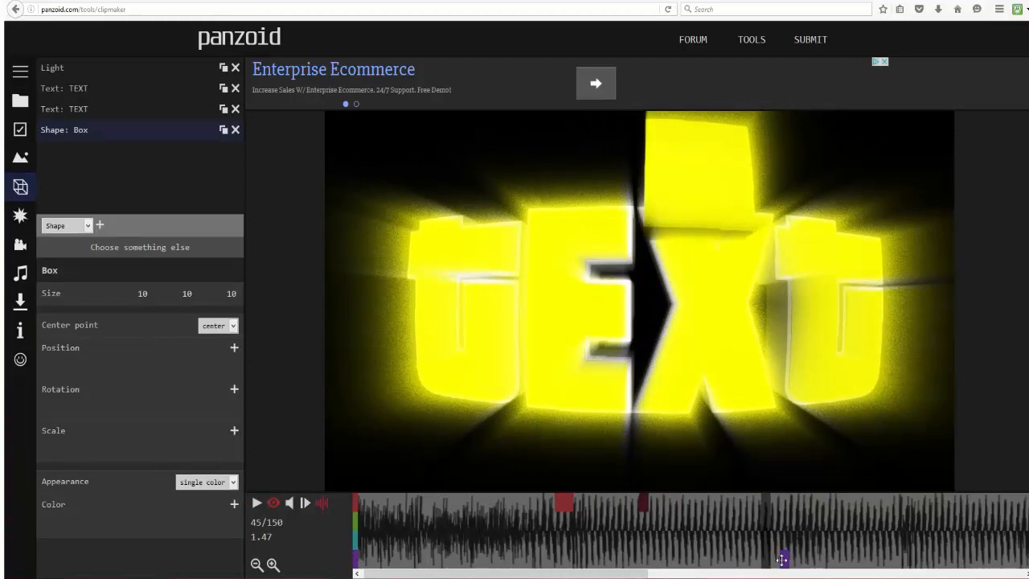
pyautogui.moveTo(782, 555); pyautogui.dragTo(651, 549)
pyautogui.moveTo(754, 522); pyautogui.dragTo(640, 523)
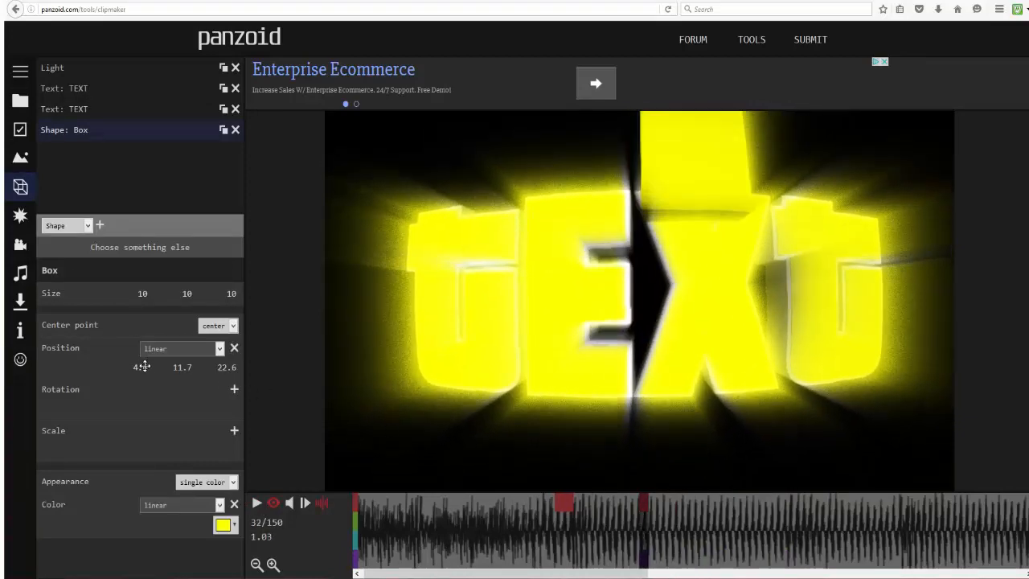
# Change the box's position at frame 32 to 7.3, 9.0, 101.8 and add a scale keyframe there.
pyautogui.moveTo(138, 364); pyautogui.dragTo(188, 383)
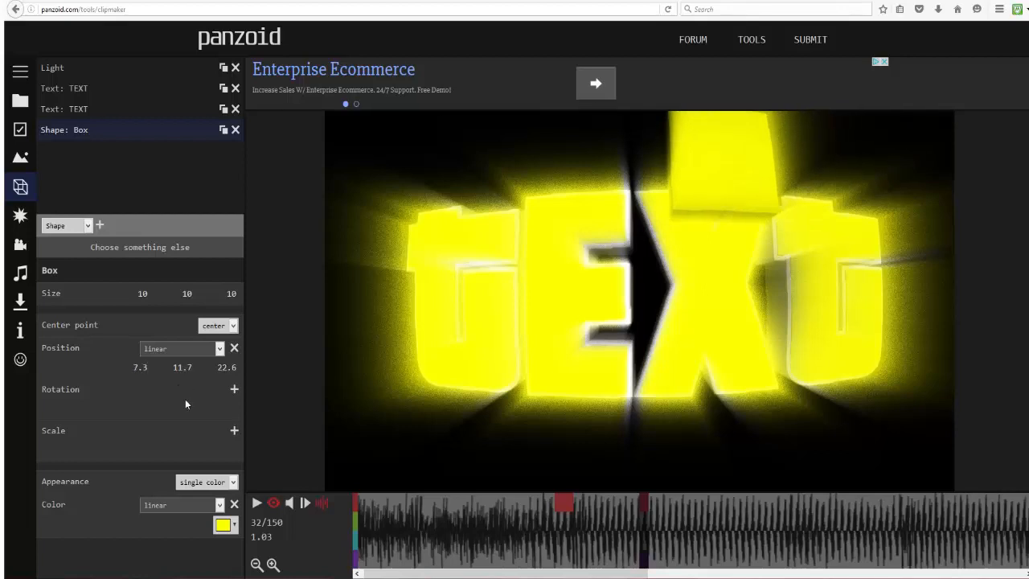
pyautogui.click(234, 431)
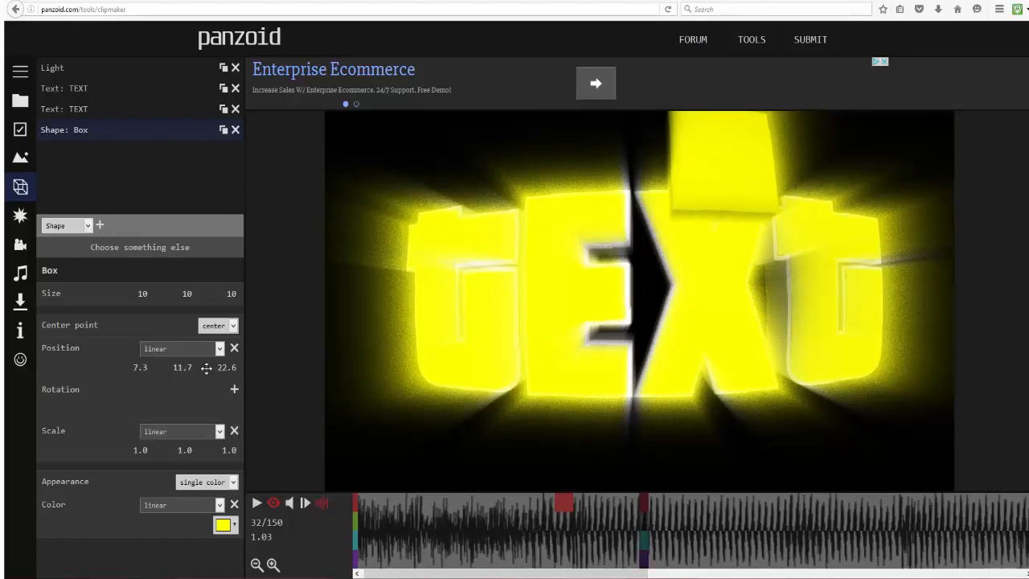
pyautogui.moveTo(157, 370); pyautogui.dragTo(638, 393)
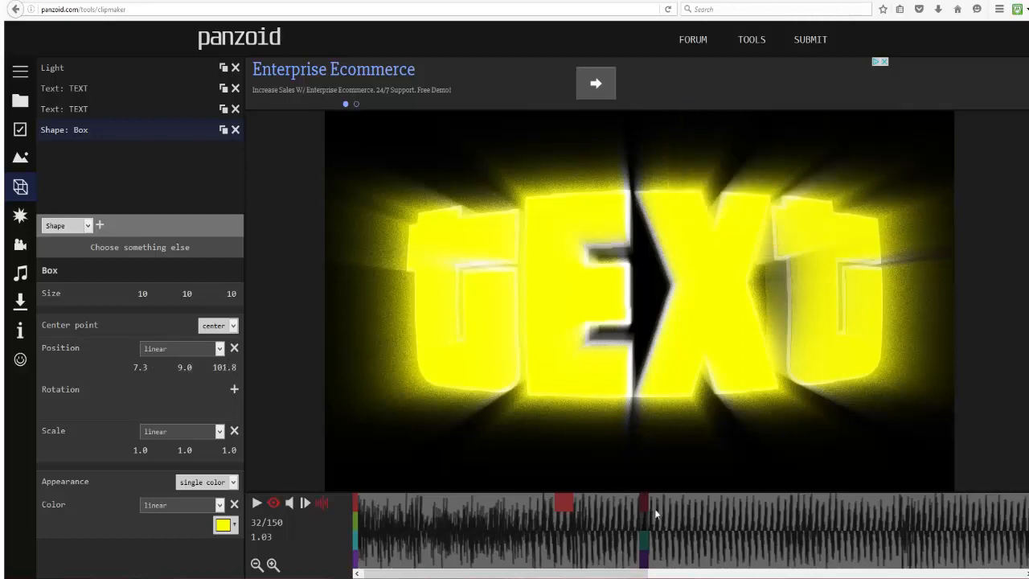
# Play the clip and scrub between frames 32 and 21 to check the box flying past the camera.
pyautogui.moveTo(655, 513); pyautogui.dragTo(273, 504)
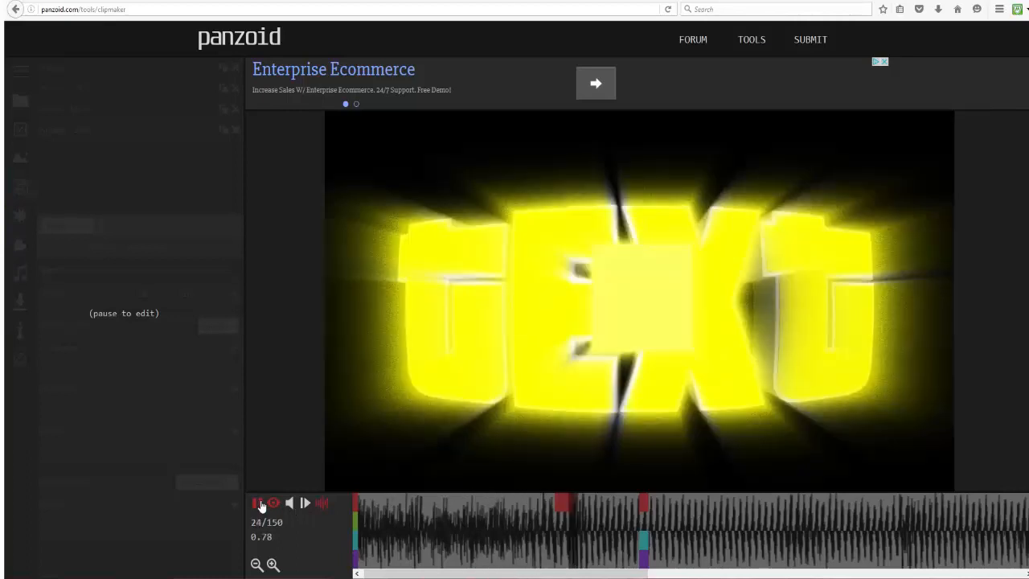
pyautogui.click(259, 503)
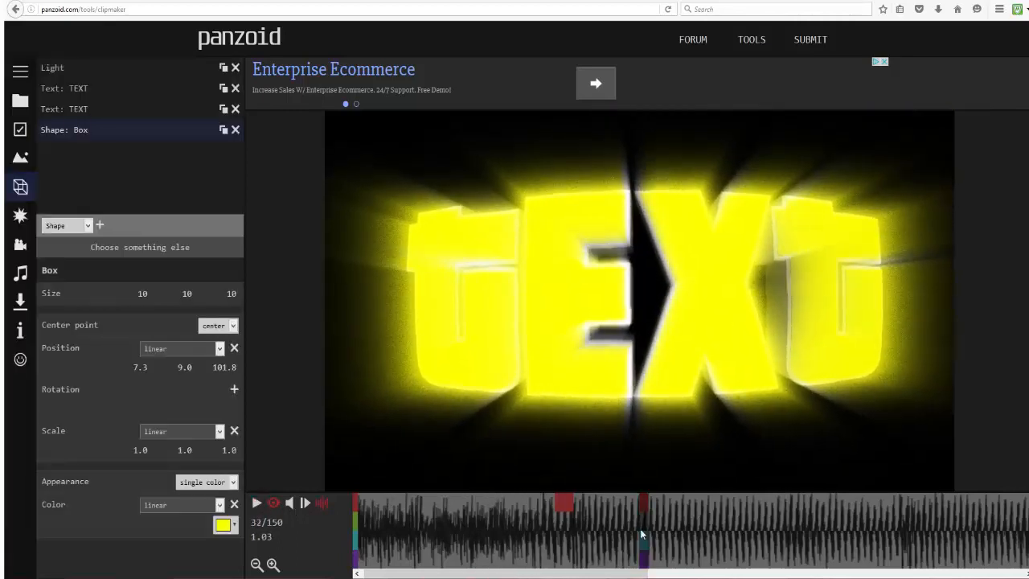
pyautogui.moveTo(640, 529); pyautogui.dragTo(539, 497)
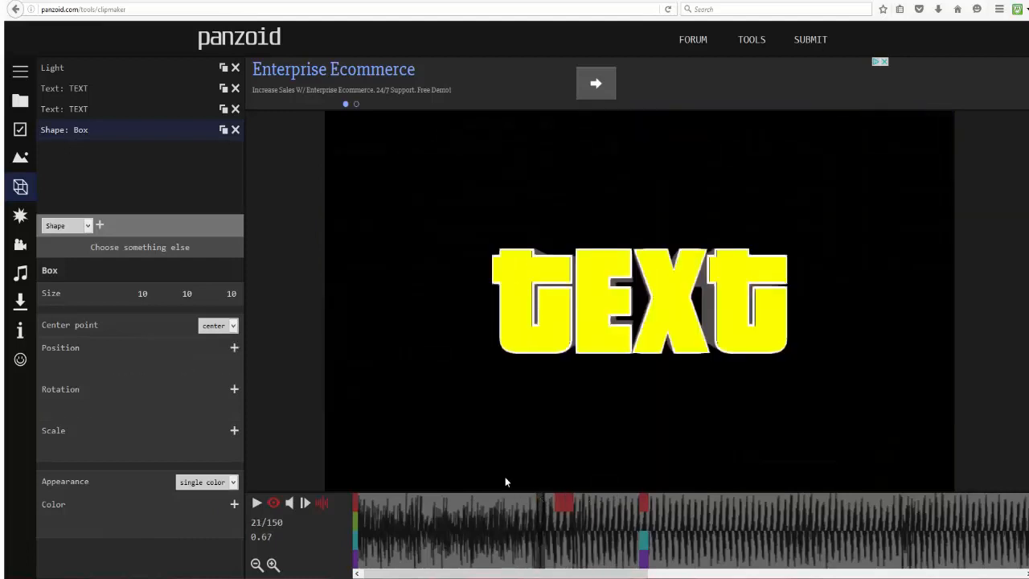
# Add a second Box shape and set its X position to 10000 at frame 1.
pyautogui.click(100, 226)
pyautogui.click(82, 154)
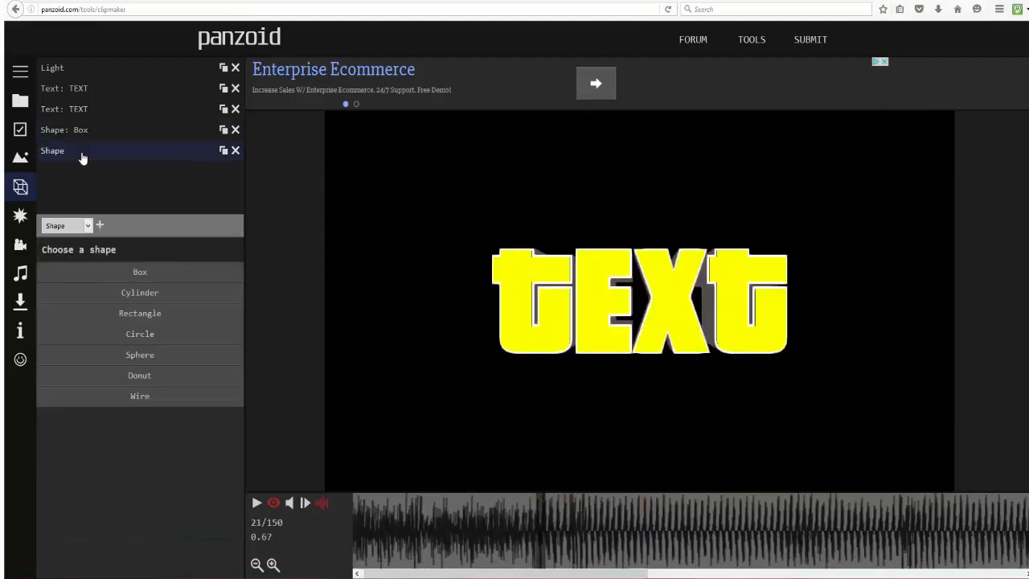
pyautogui.click(142, 273)
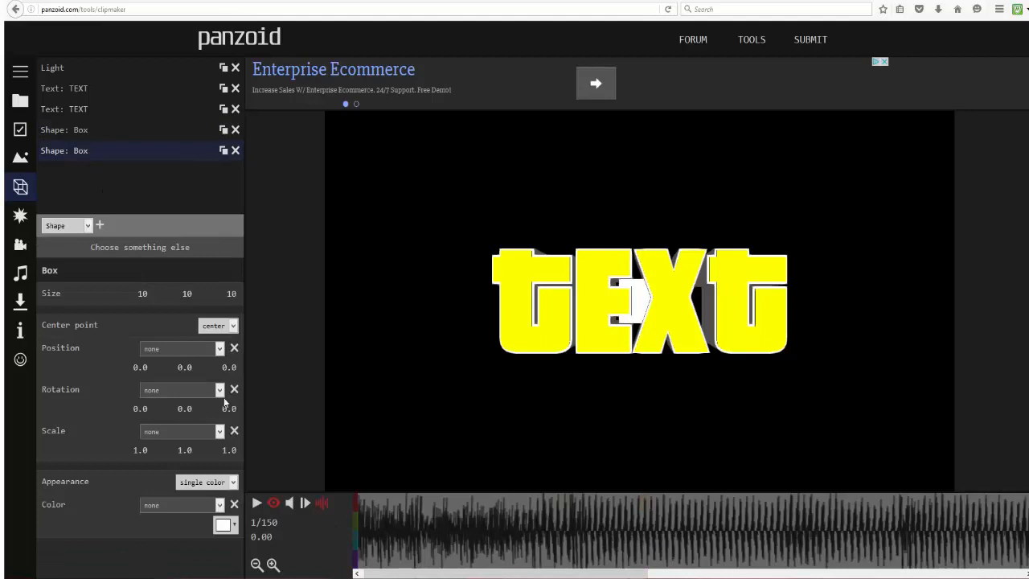
pyautogui.click(140, 366)
pyautogui.write('10000')
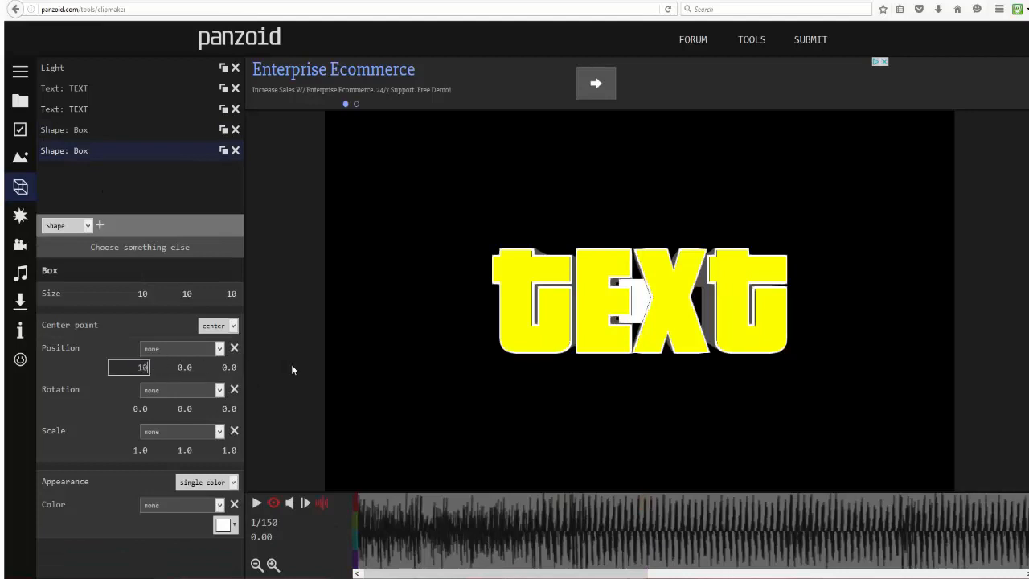
pyautogui.click(306, 355)
# Keyframe the second box's X position at 10000 on frame 23 and at 0 on frame 24.
pyautogui.moveTo(451, 516); pyautogui.dragTo(560, 526)
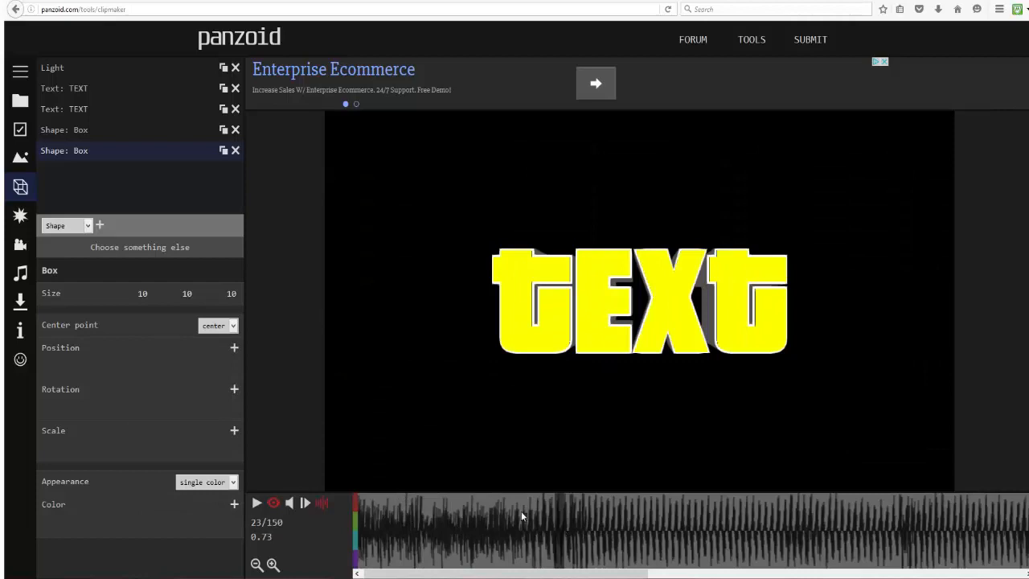
pyautogui.click(233, 348)
pyautogui.moveTo(560, 546); pyautogui.dragTo(567, 545)
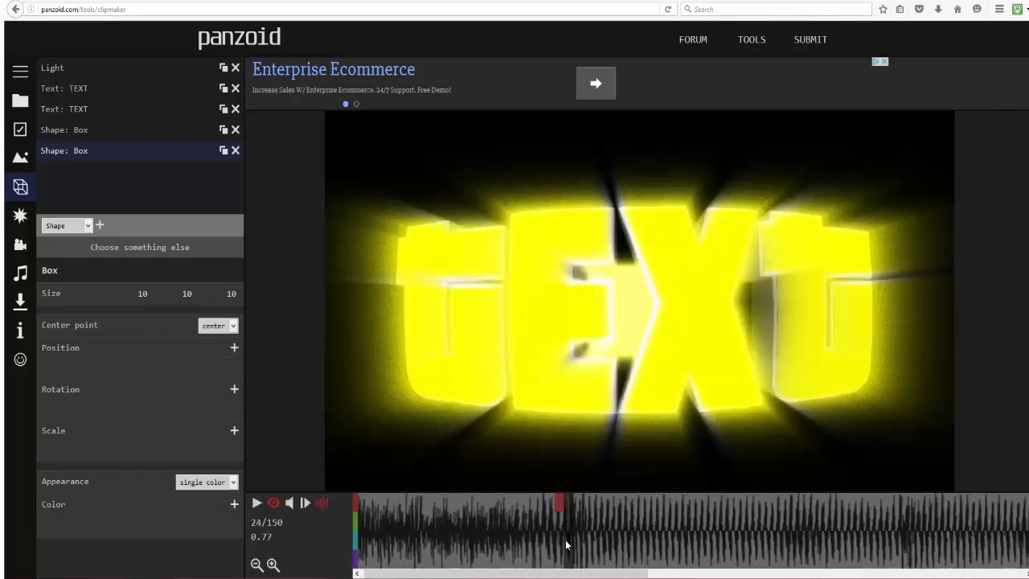
pyautogui.click(234, 349)
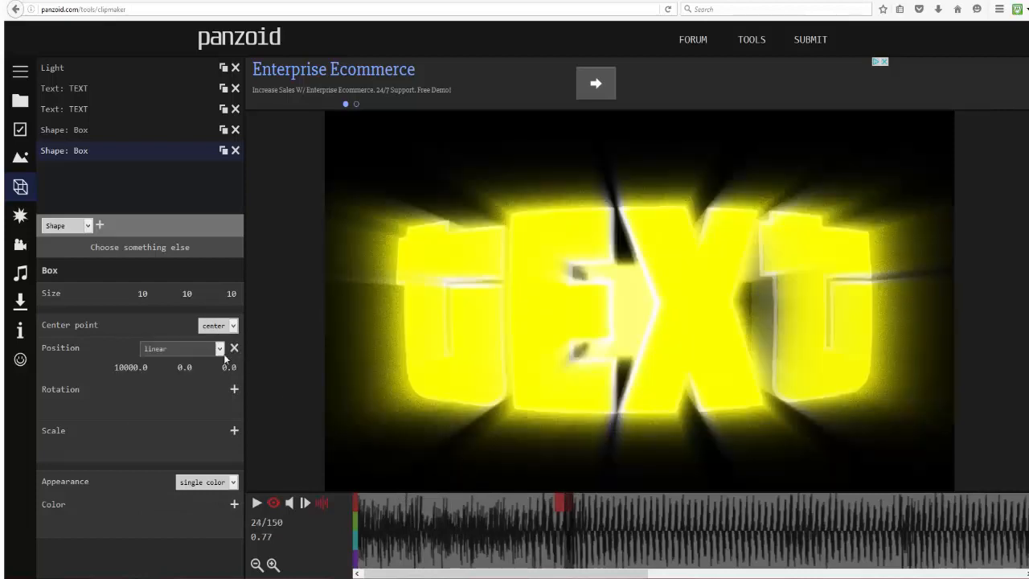
pyautogui.click(135, 369)
pyautogui.write('0')
pyautogui.click(273, 298)
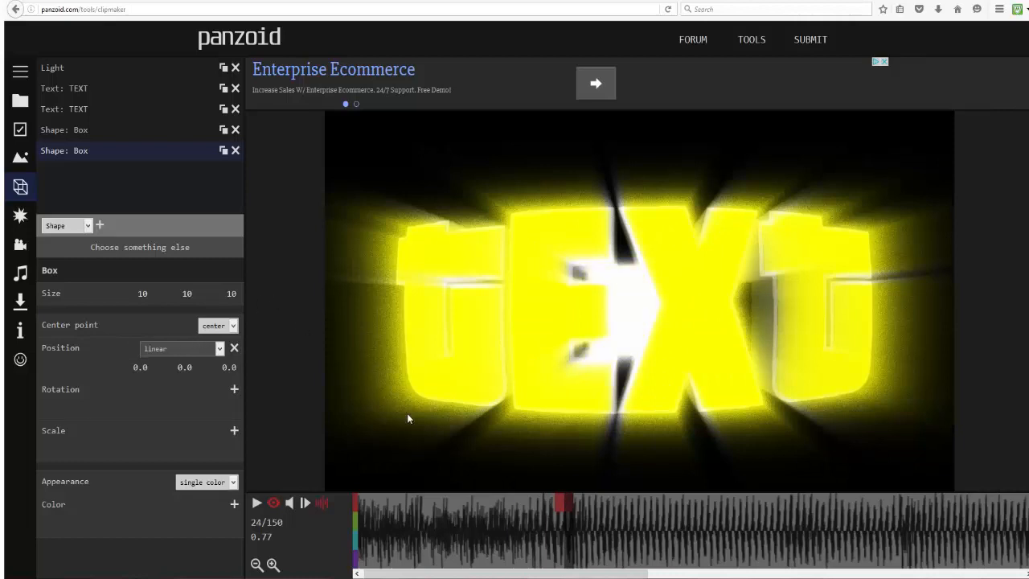
# Keyframe the second box's color to yellow at frame 24, and select the first box at frame 32.
pyautogui.click(234, 508)
pyautogui.click(223, 525)
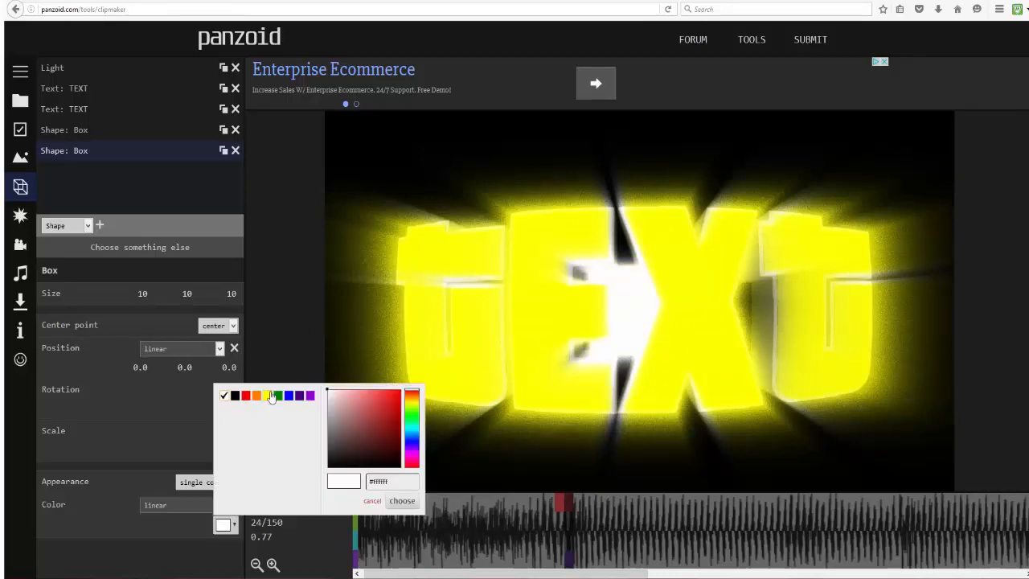
pyautogui.click(267, 395)
pyautogui.click(402, 501)
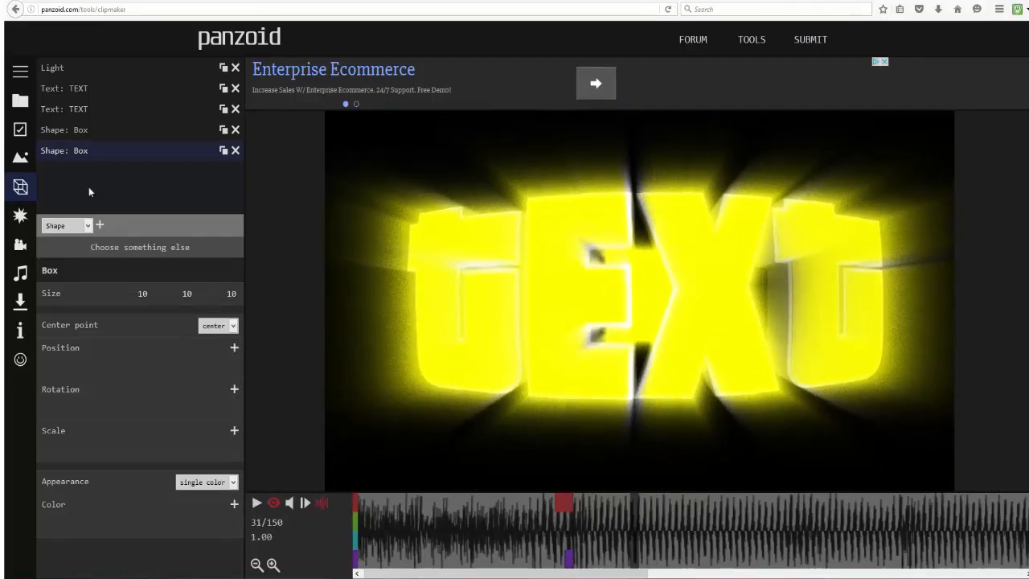
pyautogui.click(80, 131)
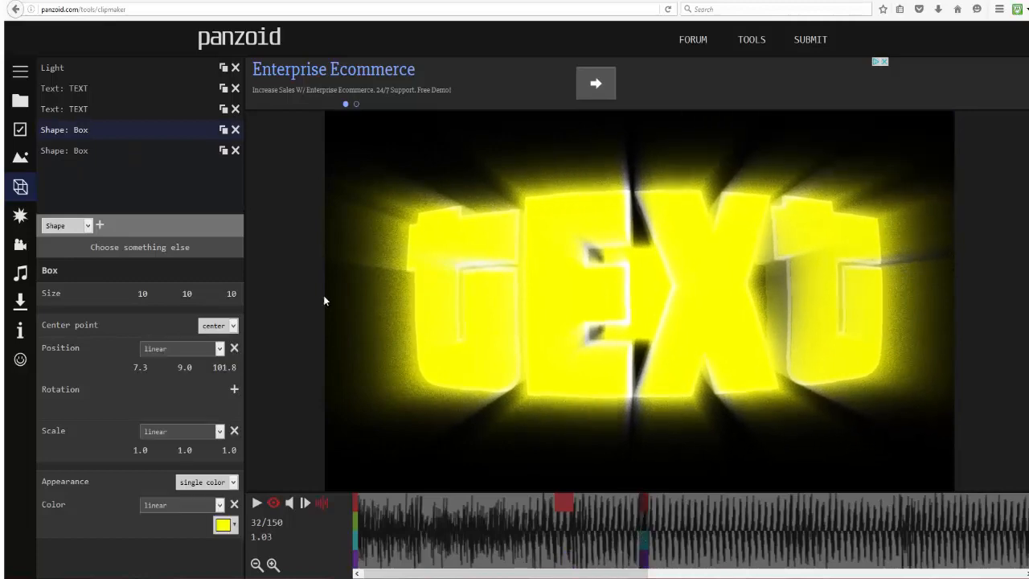
# Keyframe the second box's position at -10.2, -9.8, 122.5 on frame 32 and play back its flight.
pyautogui.click(98, 153)
pyautogui.click(234, 347)
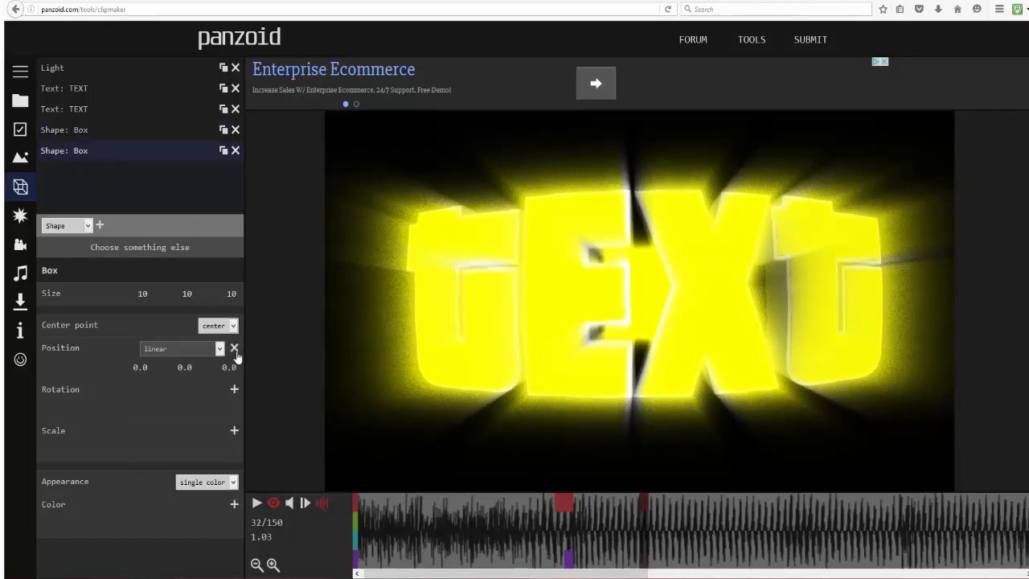
pyautogui.moveTo(149, 367); pyautogui.dragTo(93, 367)
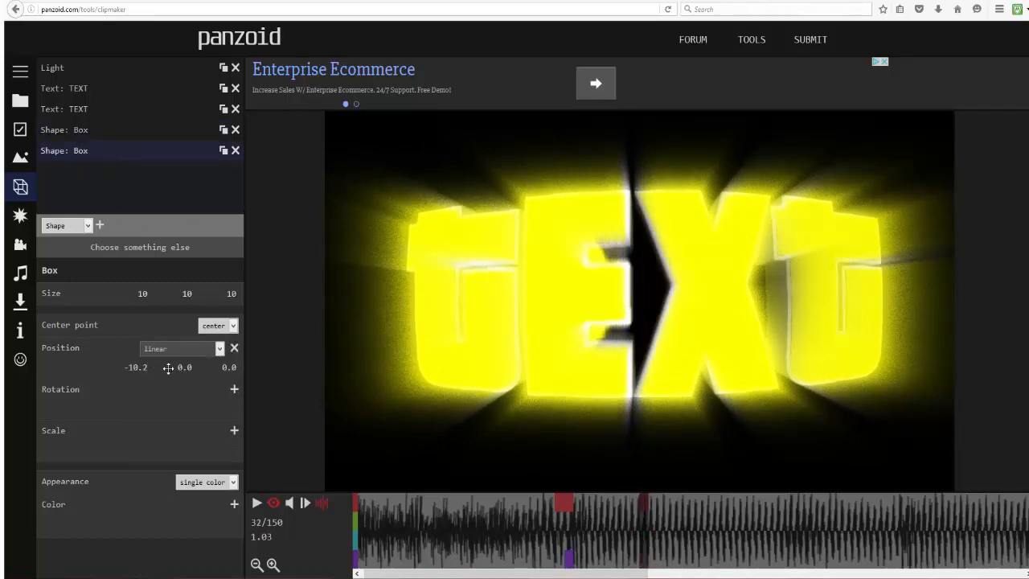
pyautogui.moveTo(166, 367); pyautogui.dragTo(120, 368)
pyautogui.moveTo(221, 368); pyautogui.dragTo(918, 398)
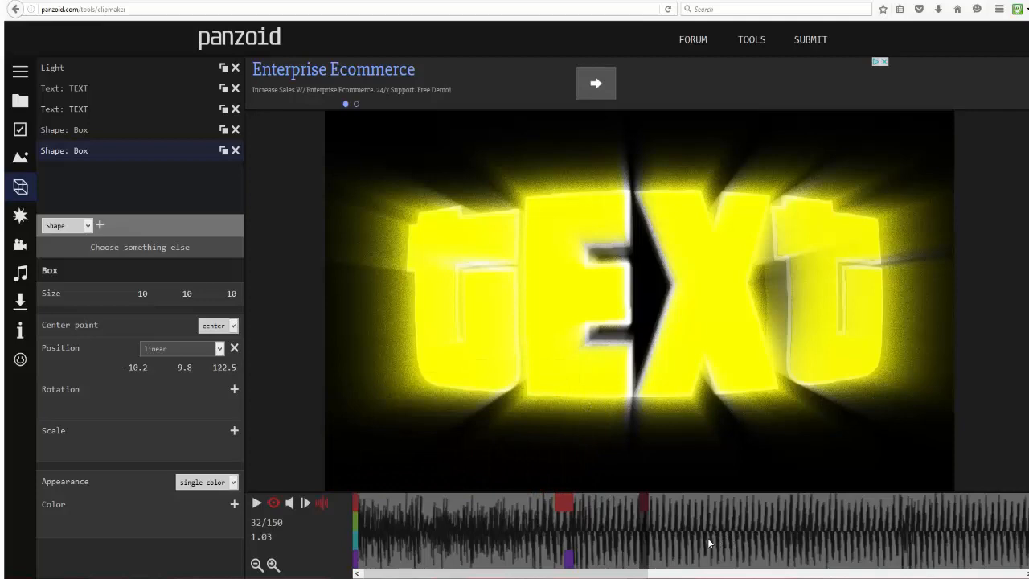
pyautogui.click(487, 547)
pyautogui.click(258, 503)
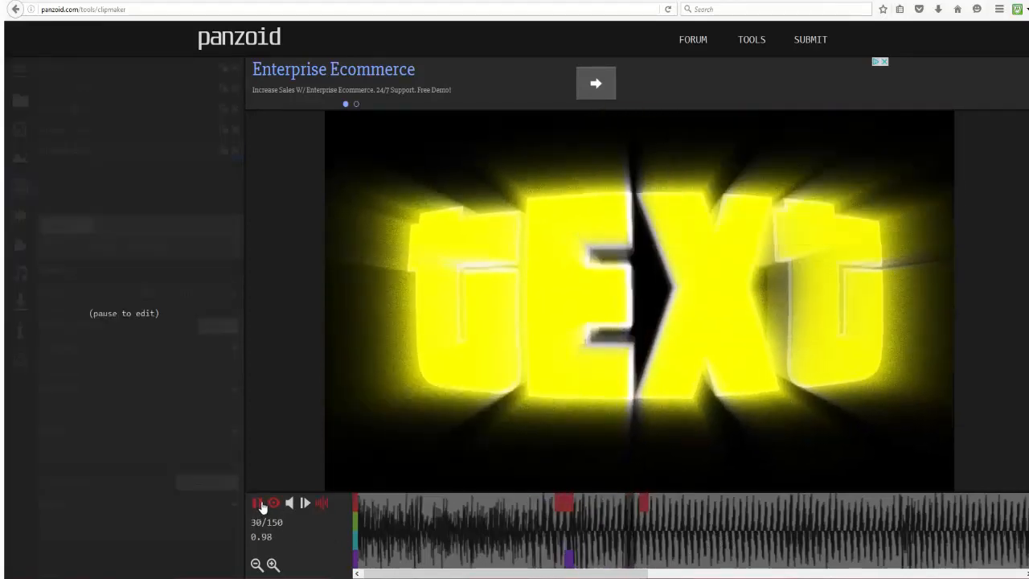
pyautogui.click(258, 504)
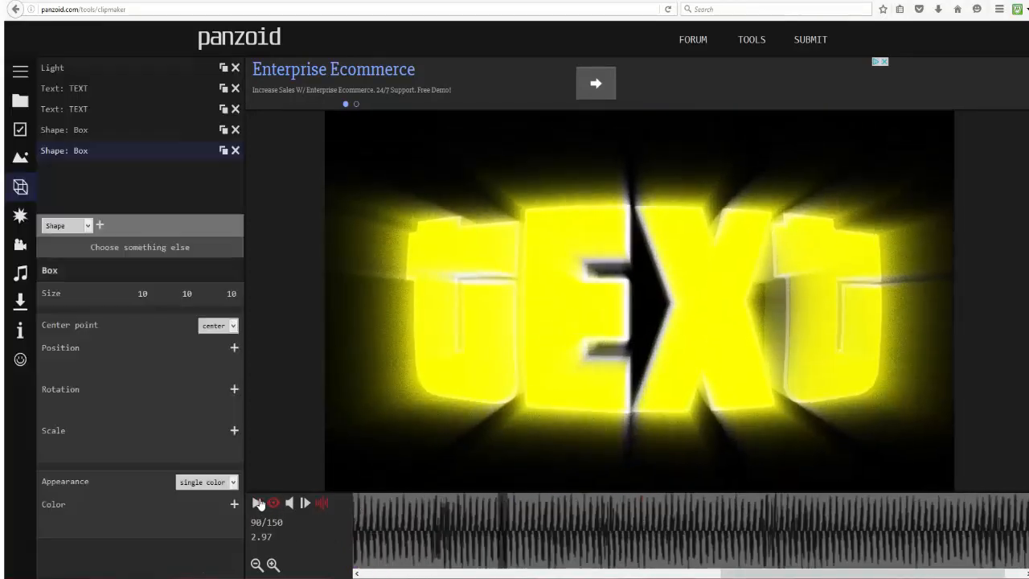
# Keyframe the second box's scale on frame 24 with X at 0.3 and a reduced Y, and preview the clip.
pyautogui.moveTo(775, 574); pyautogui.dragTo(451, 573)
pyautogui.click(507, 563)
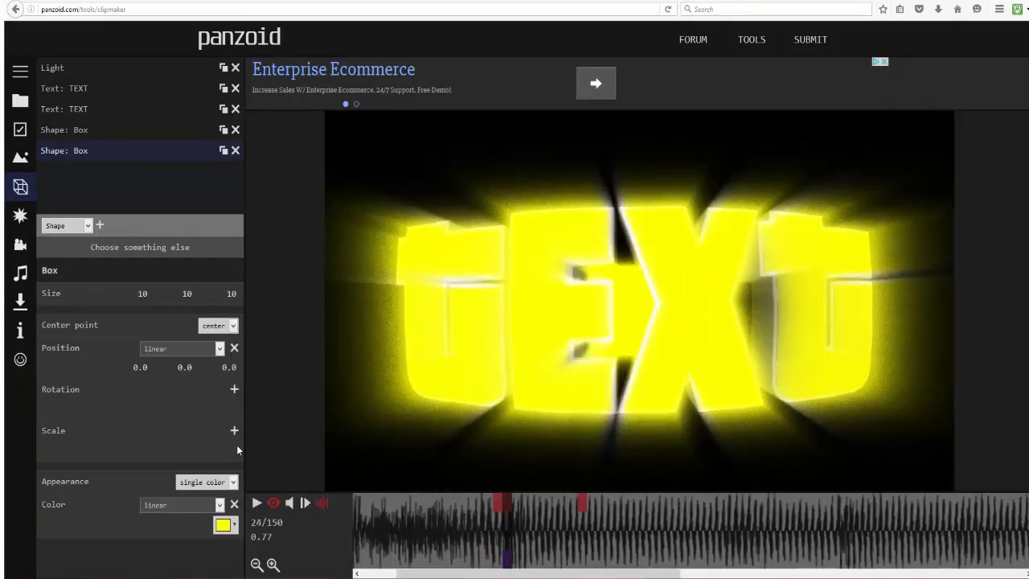
pyautogui.click(234, 434)
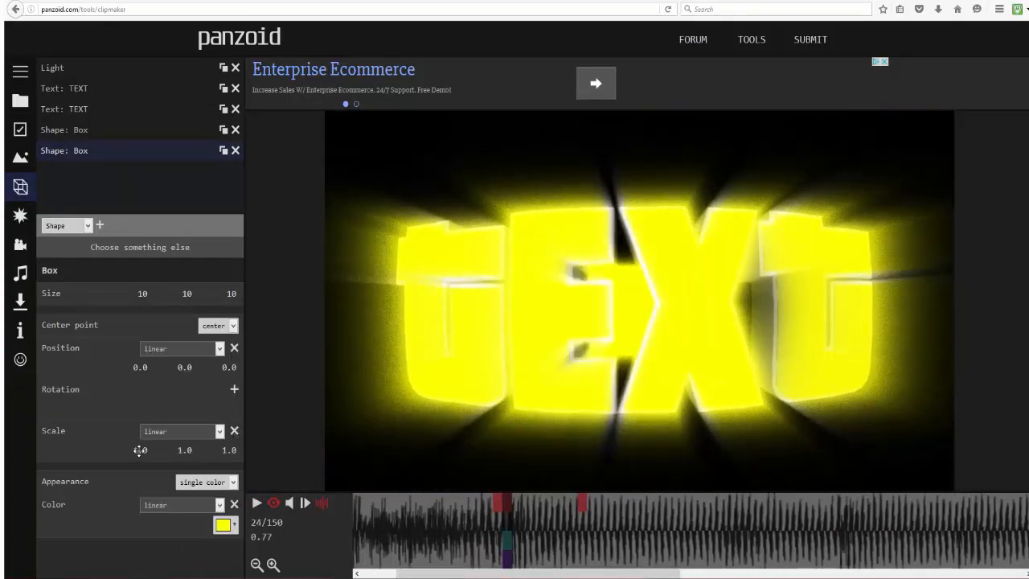
pyautogui.moveTo(139, 450); pyautogui.dragTo(186, 453)
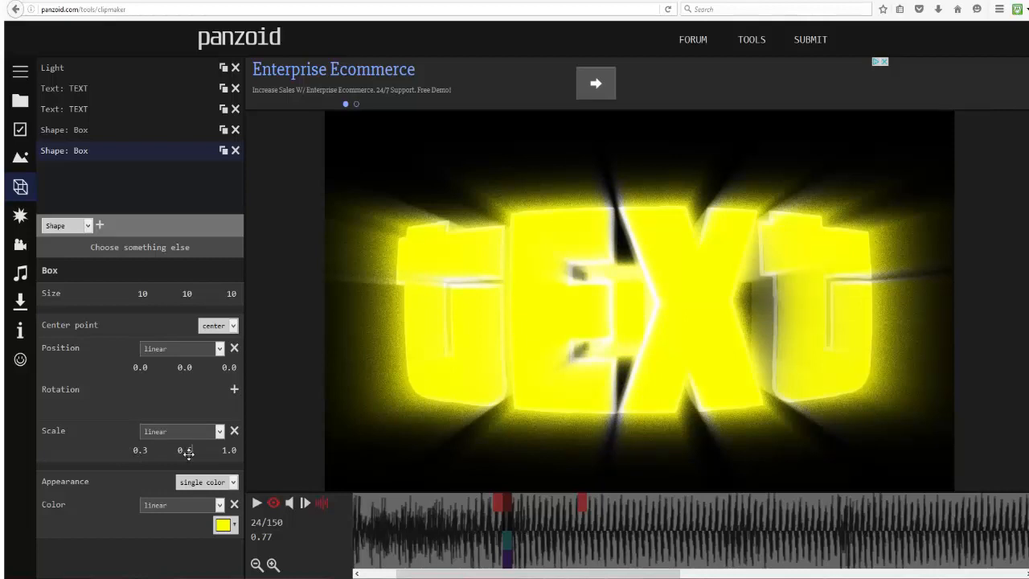
pyautogui.click(481, 535)
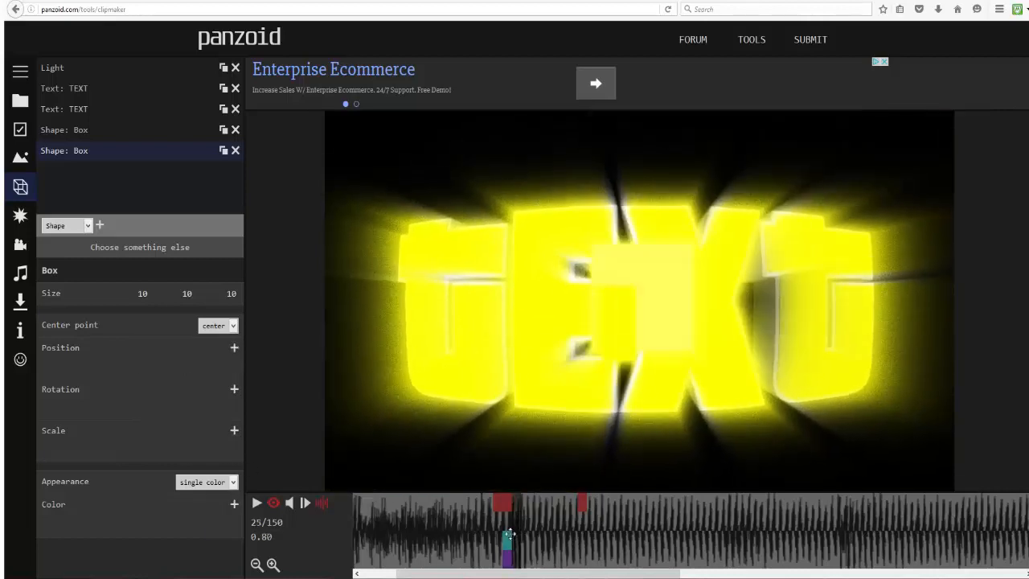
pyautogui.click(256, 505)
pyautogui.click(256, 505)
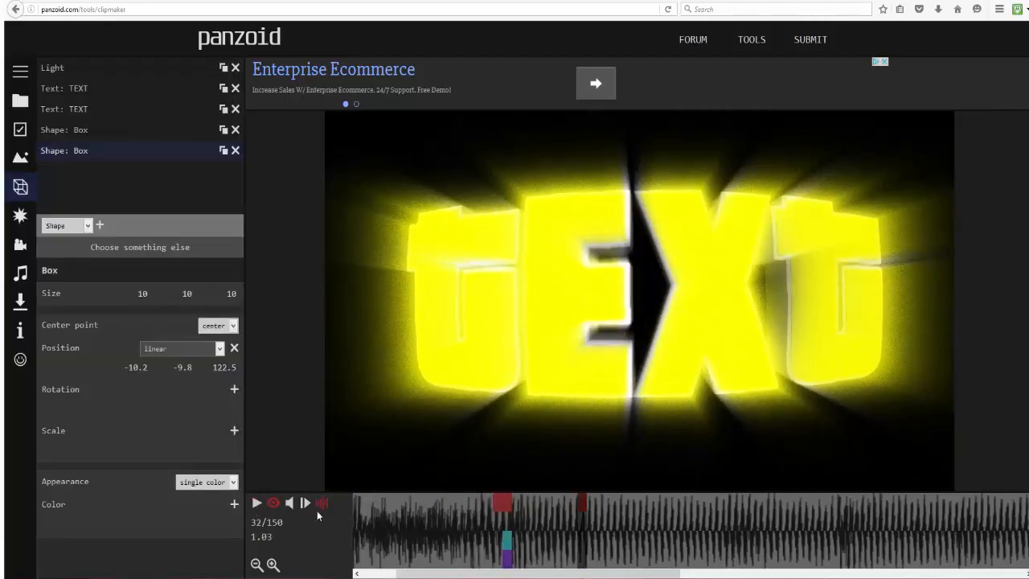
# Add a rotation keyframe to the second box on frame 27, trying rotation values of 0, -0.4, 39.6.
pyautogui.moveTo(562, 543); pyautogui.dragTo(539, 544)
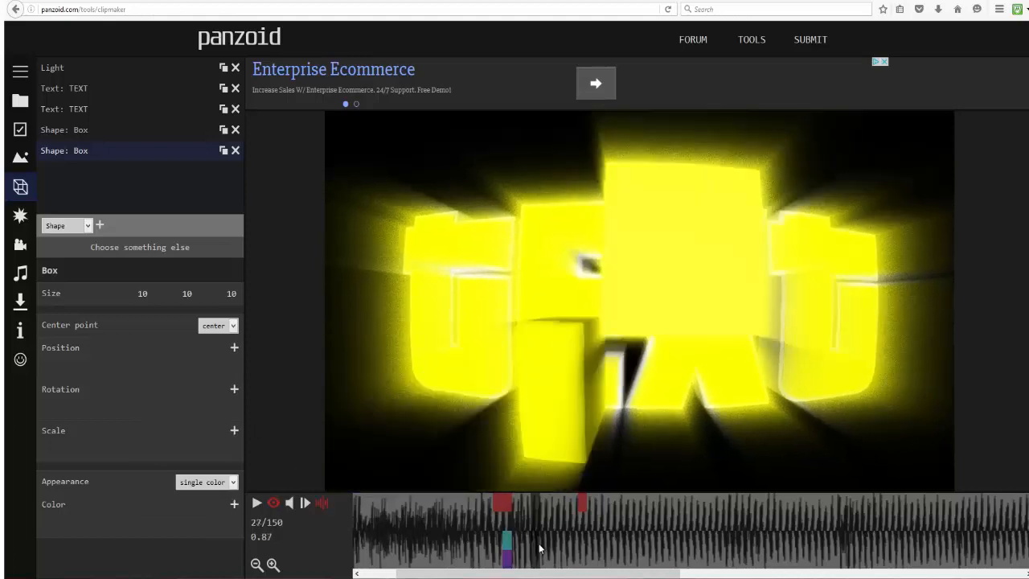
pyautogui.click(234, 390)
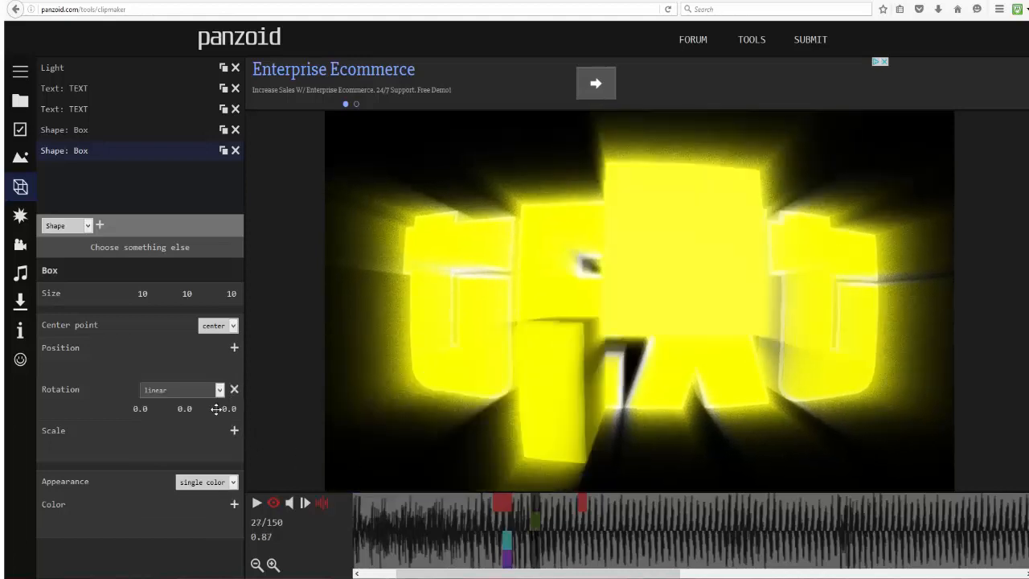
pyautogui.moveTo(227, 409); pyautogui.dragTo(352, 386)
pyautogui.moveTo(191, 413)
pyautogui.mouseDown()
pyautogui.moveTo(482, 403)
pyautogui.moveTo(152, 426)
pyautogui.moveTo(191, 414)
pyautogui.moveTo(164, 414)
pyautogui.moveTo(226, 416)
pyautogui.moveTo(177, 409)
pyautogui.mouseUp()
pyautogui.click(135, 409)
pyautogui.write('0')
pyautogui.press('Return')
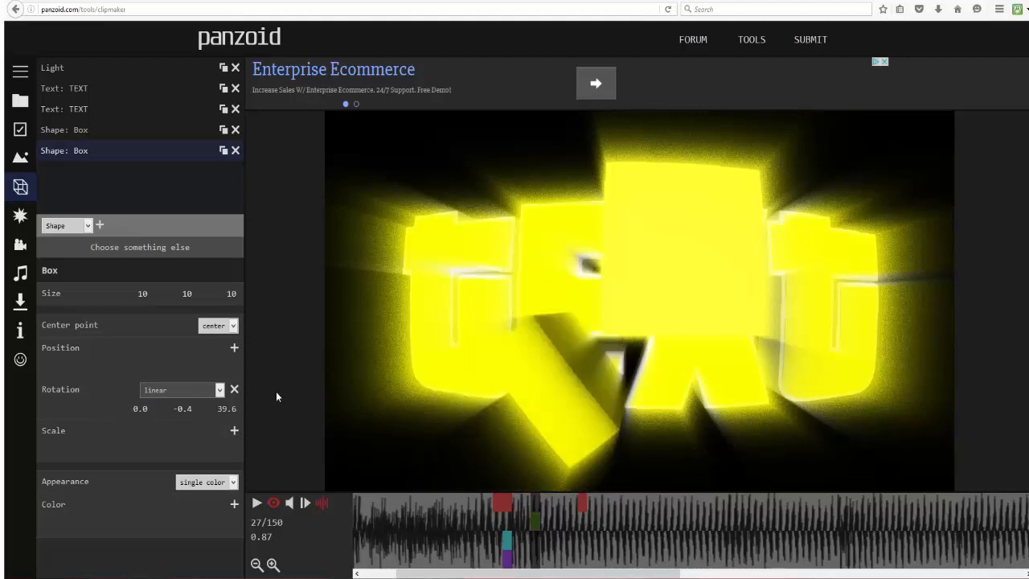
# Reset the second box's Y and Z rotation to 0, set Z rotation to 16.8, and play back the clip.
pyautogui.click(223, 408)
pyautogui.write('0')
pyautogui.press('Return')
pyautogui.click(185, 411)
pyautogui.write('0')
pyautogui.press('Return')
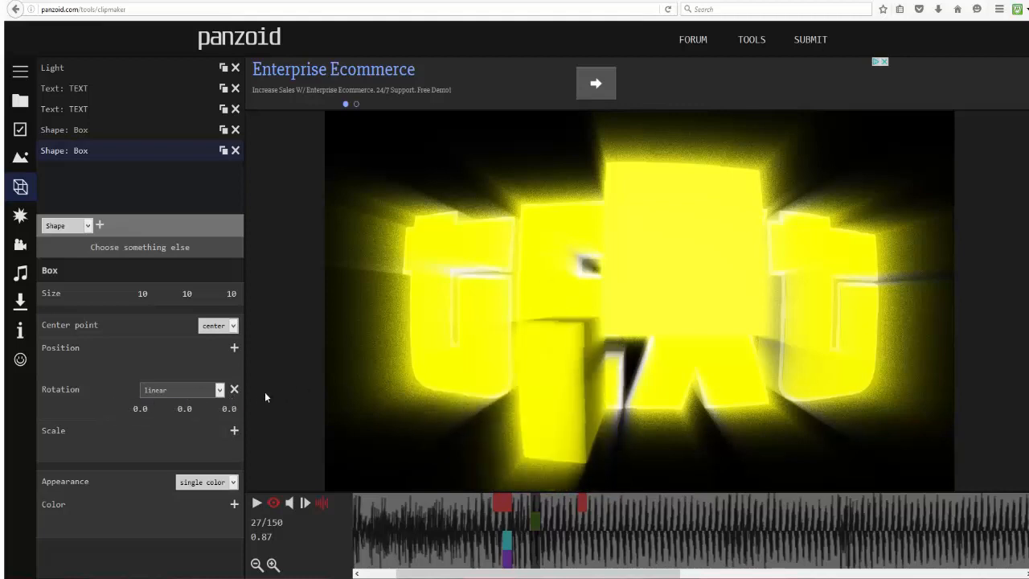
pyautogui.moveTo(233, 410); pyautogui.dragTo(351, 407)
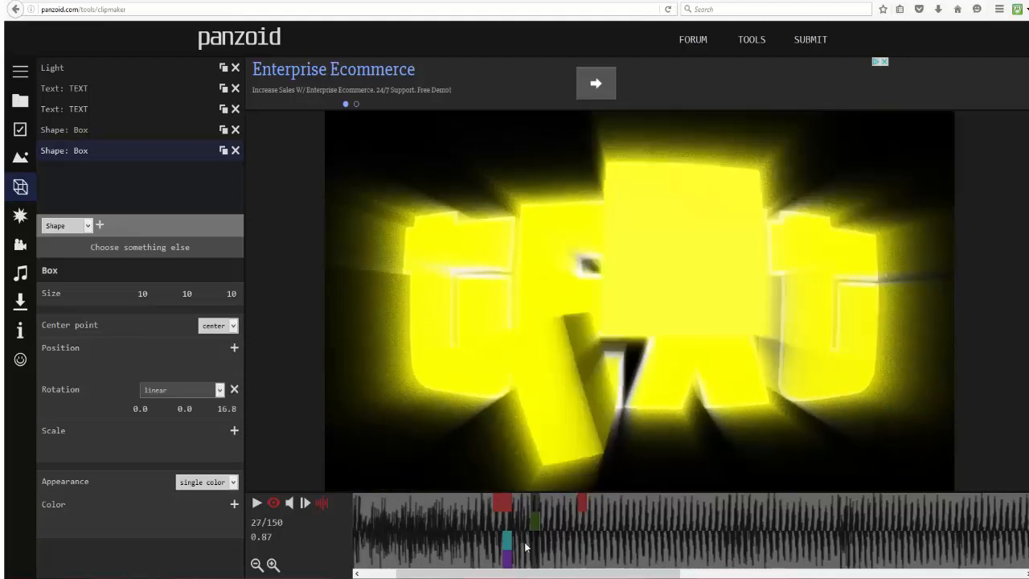
pyautogui.click(427, 531)
pyautogui.click(257, 503)
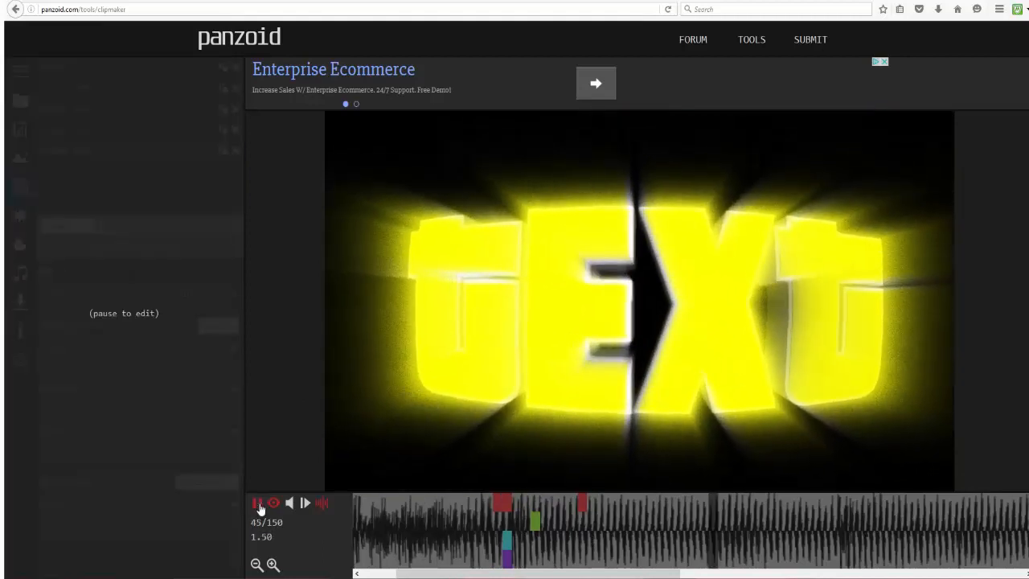
pyautogui.click(258, 503)
pyautogui.moveTo(609, 550); pyautogui.dragTo(482, 521)
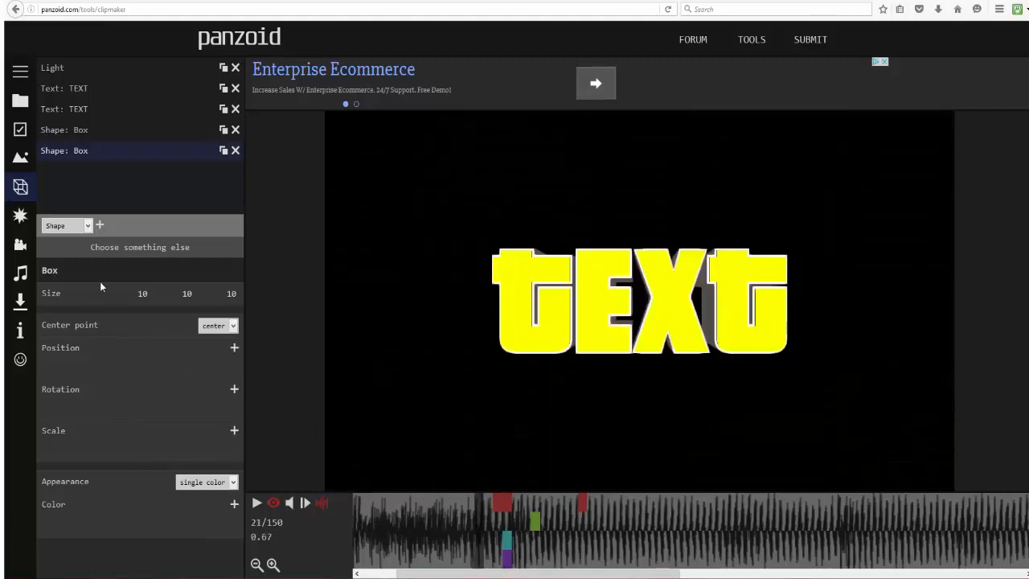
# Add a Particles object to the scene and select it for editing.
pyautogui.click(22, 217)
pyautogui.click(21, 187)
pyautogui.click(83, 275)
pyautogui.click(100, 225)
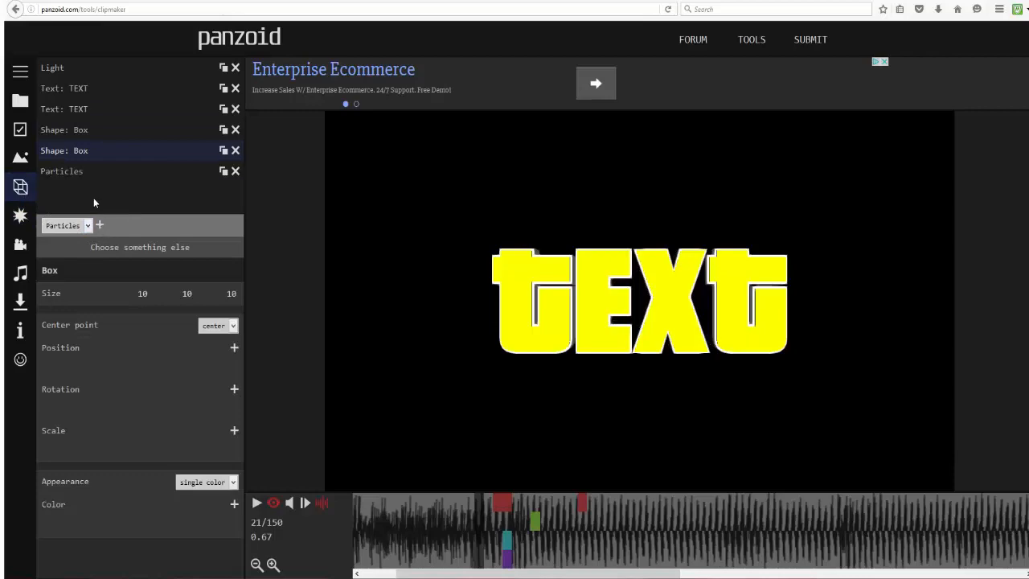
pyautogui.click(92, 175)
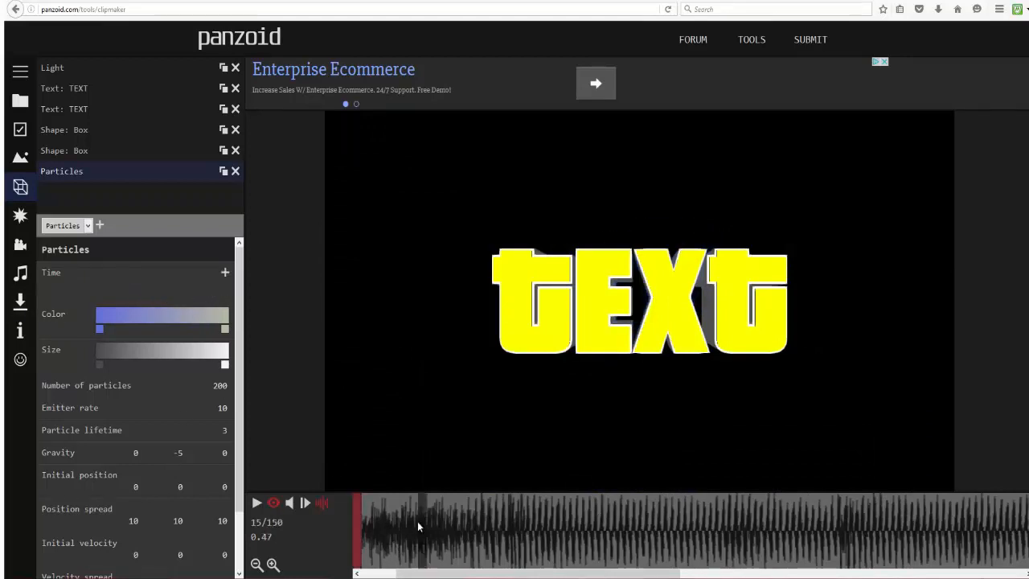
# Keyframe the particles' time at 0.02 on frame 24.
pyautogui.click(258, 504)
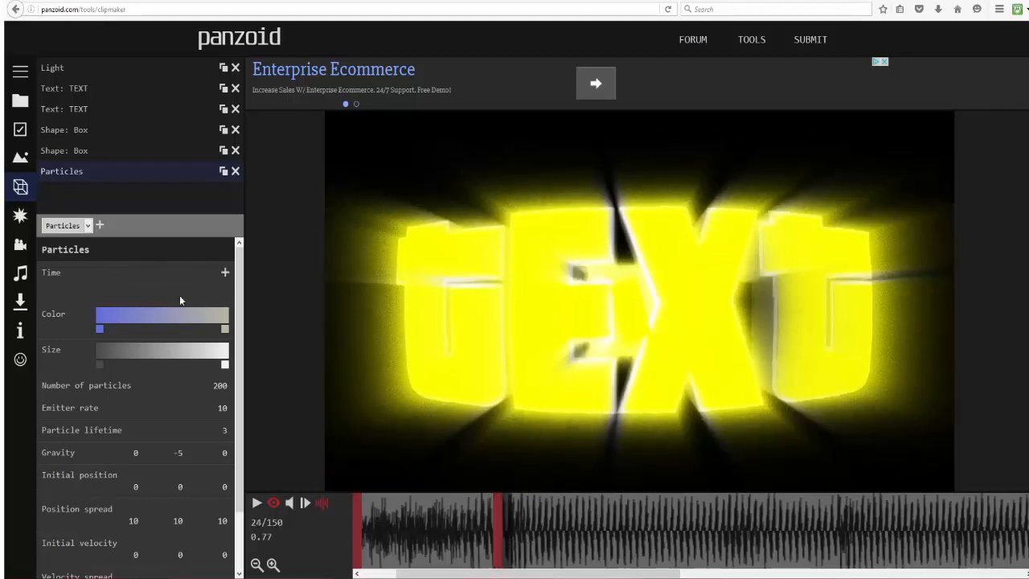
pyautogui.click(226, 275)
pyautogui.moveTo(219, 292); pyautogui.dragTo(249, 307)
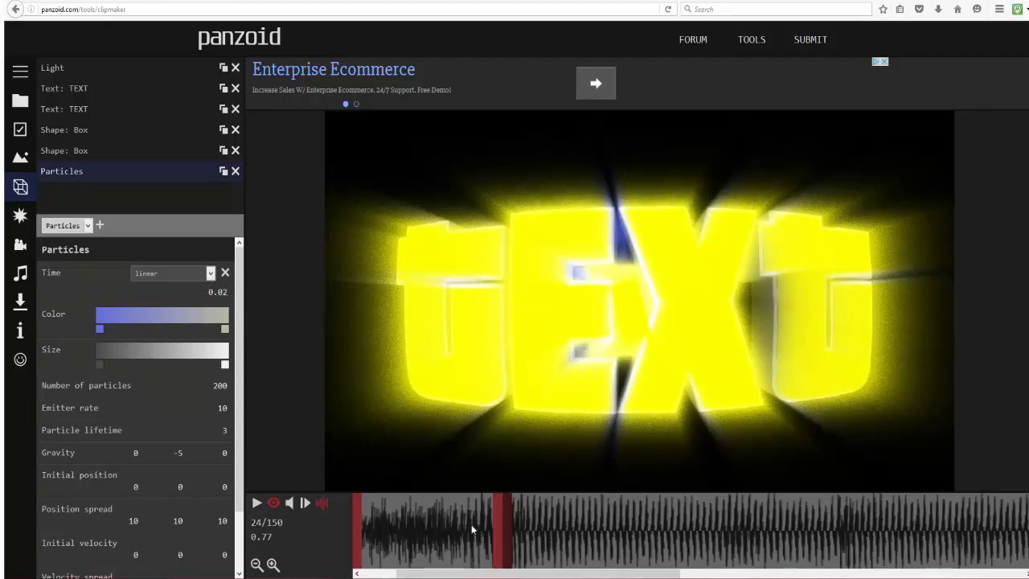
# Set the start color of the particles' color gradient to yellow.
pyautogui.click(103, 328)
pyautogui.click(108, 348)
pyautogui.click(153, 371)
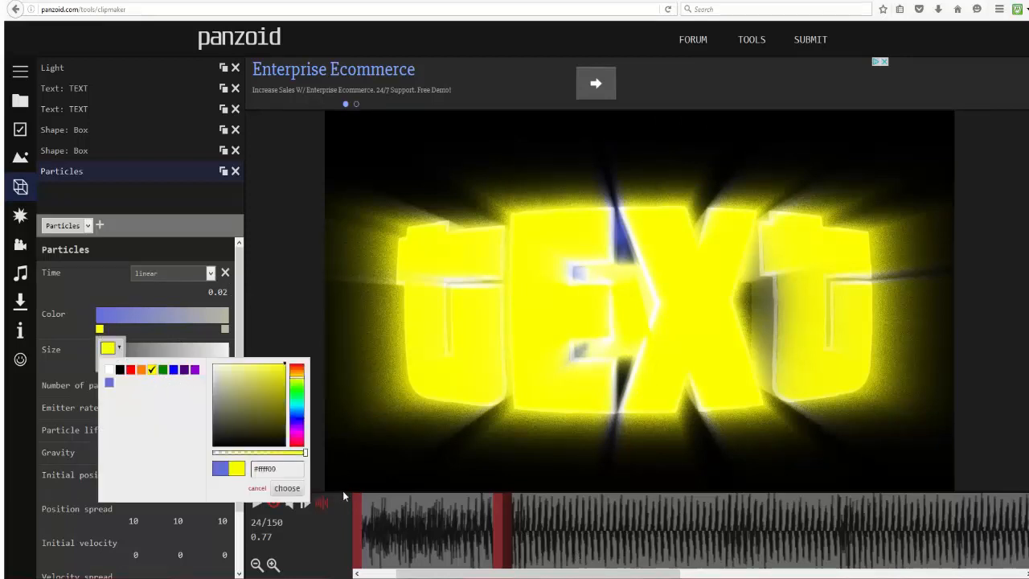
pyautogui.click(287, 488)
# Set the end color of the particles' color gradient to yellow after trying white.
pyautogui.click(225, 329)
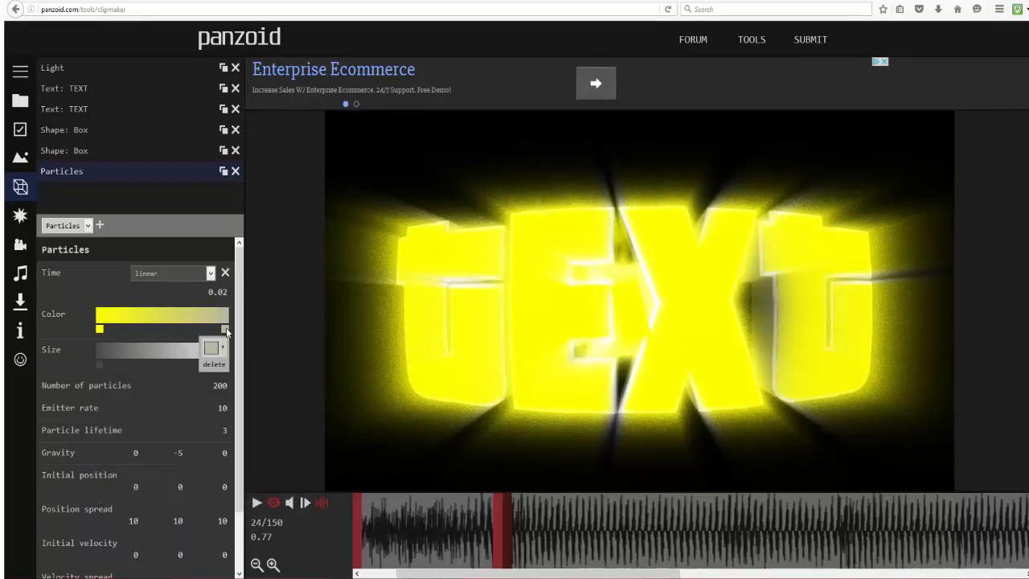
pyautogui.click(212, 348)
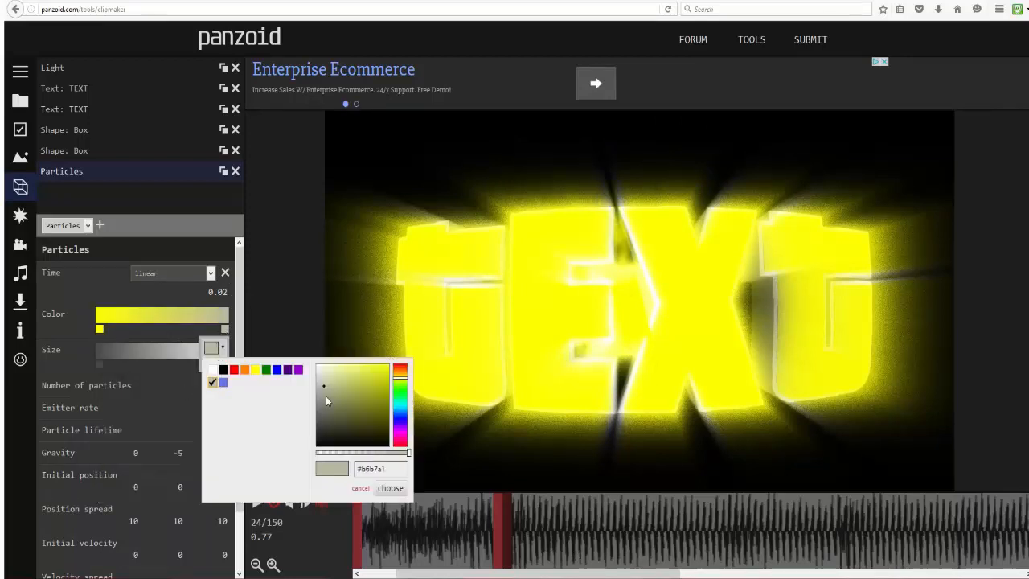
pyautogui.click(391, 489)
pyautogui.click(213, 348)
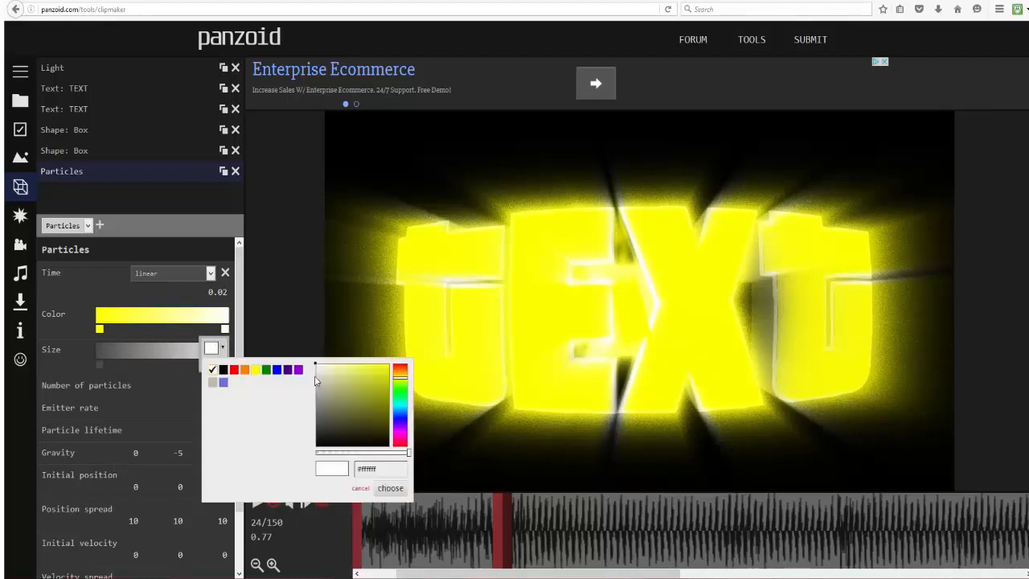
pyautogui.click(255, 369)
pyautogui.click(391, 488)
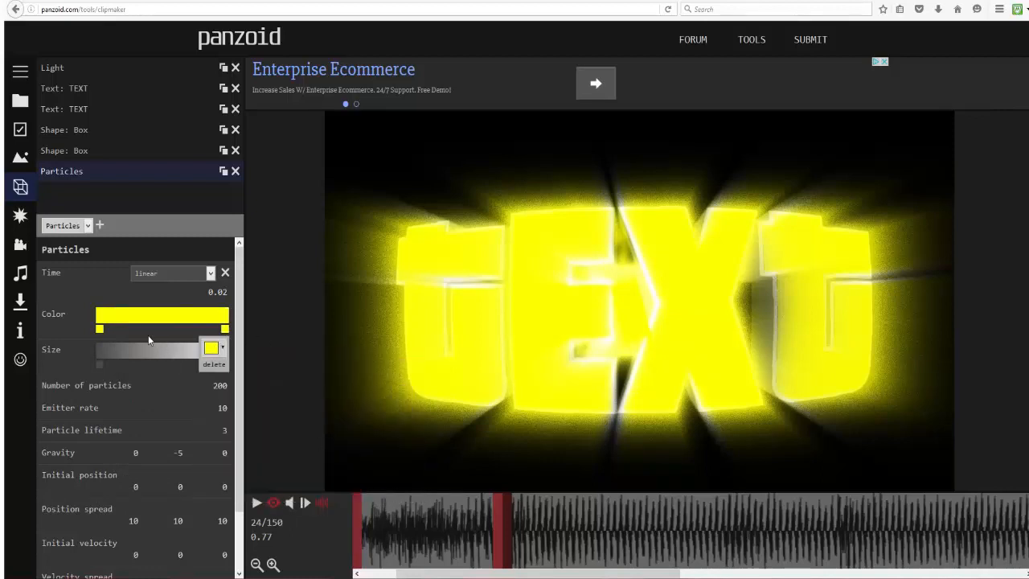
# Change the start color of the particles' gradient to white and preview the clip.
pyautogui.click(100, 329)
pyautogui.click(110, 347)
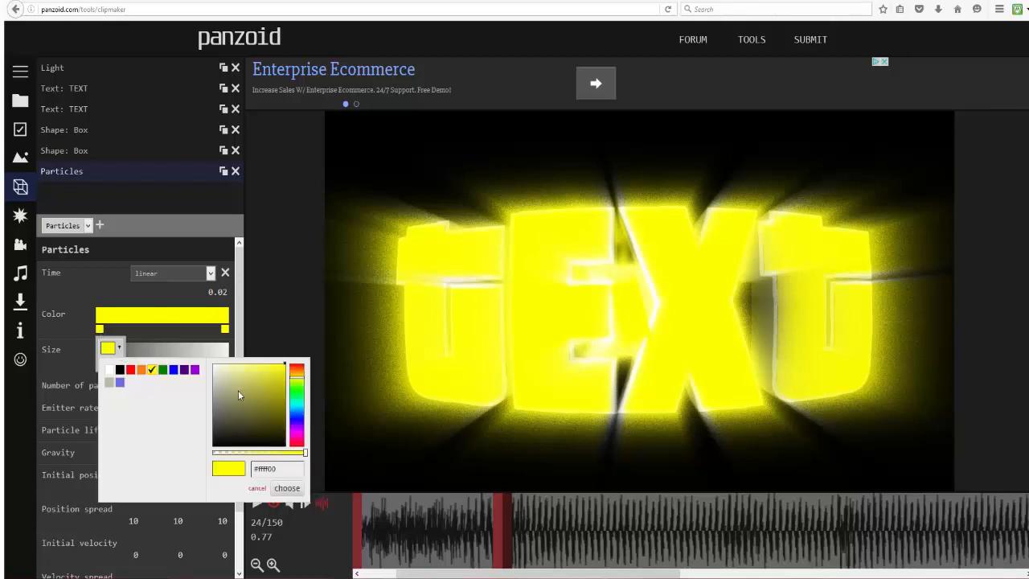
pyautogui.click(109, 370)
pyautogui.click(286, 489)
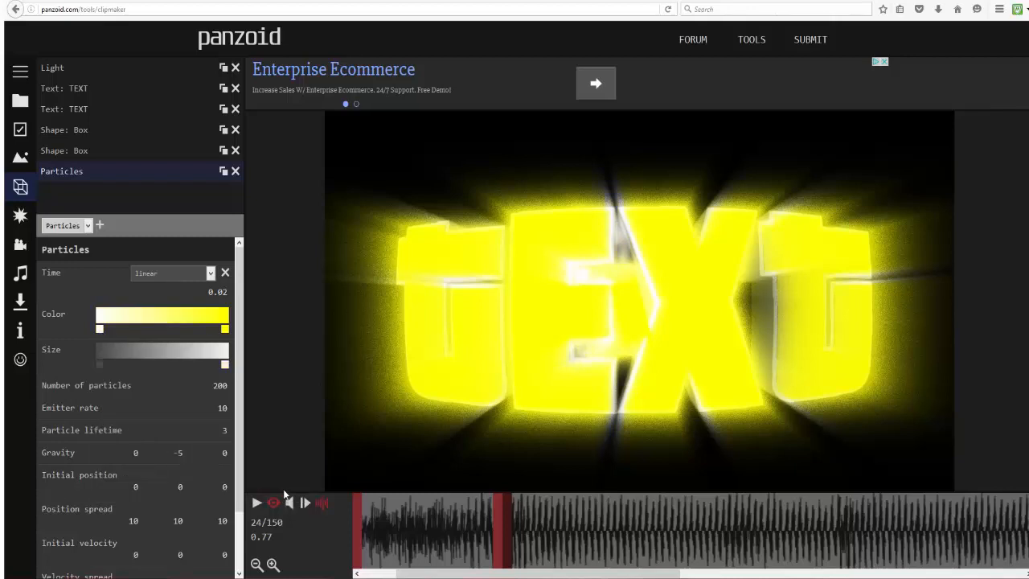
pyautogui.click(410, 512)
pyautogui.click(259, 505)
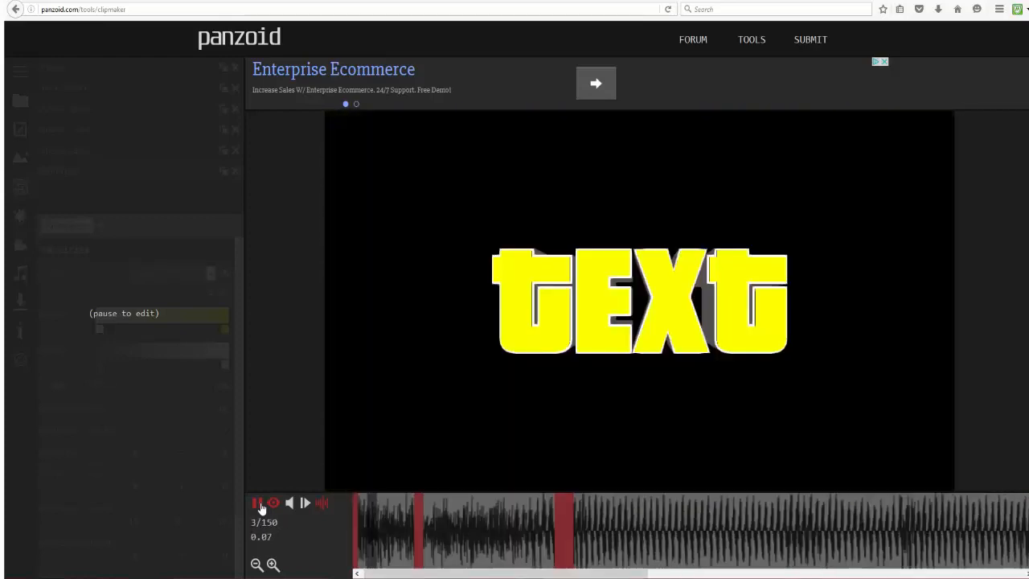
pyautogui.click(259, 505)
# Set the particles' velocity spread to 5, 5, 0 and play the clip around the first beat.
pyautogui.moveTo(392, 524); pyautogui.dragTo(570, 542)
pyautogui.scroll(-1, 185, 477)
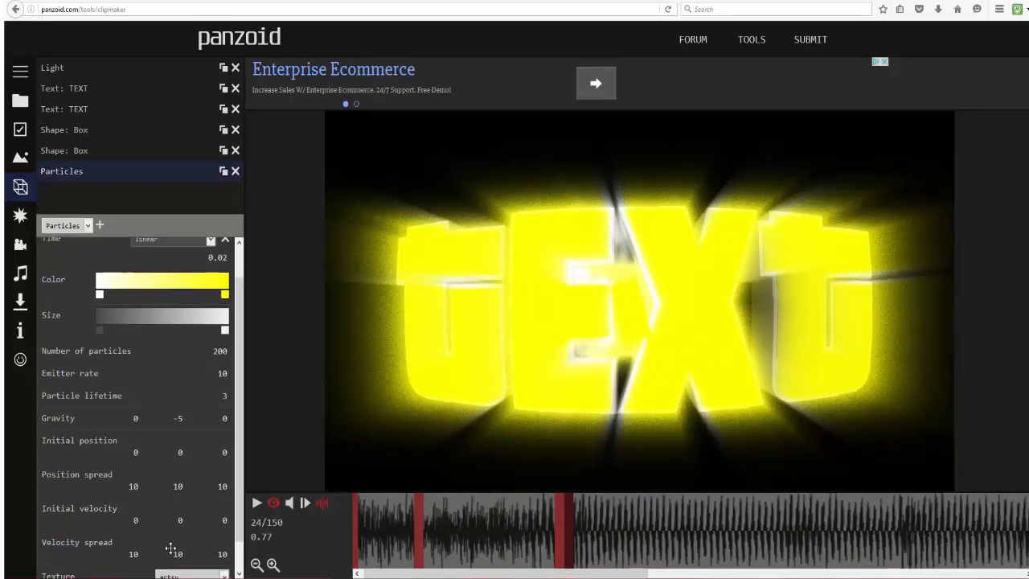
pyautogui.moveTo(222, 555); pyautogui.dragTo(266, 554)
pyautogui.moveTo(372, 545); pyautogui.dragTo(282, 538)
pyautogui.moveTo(578, 527); pyautogui.dragTo(570, 556)
pyautogui.click(132, 556)
pyautogui.write('5')
pyautogui.click(257, 504)
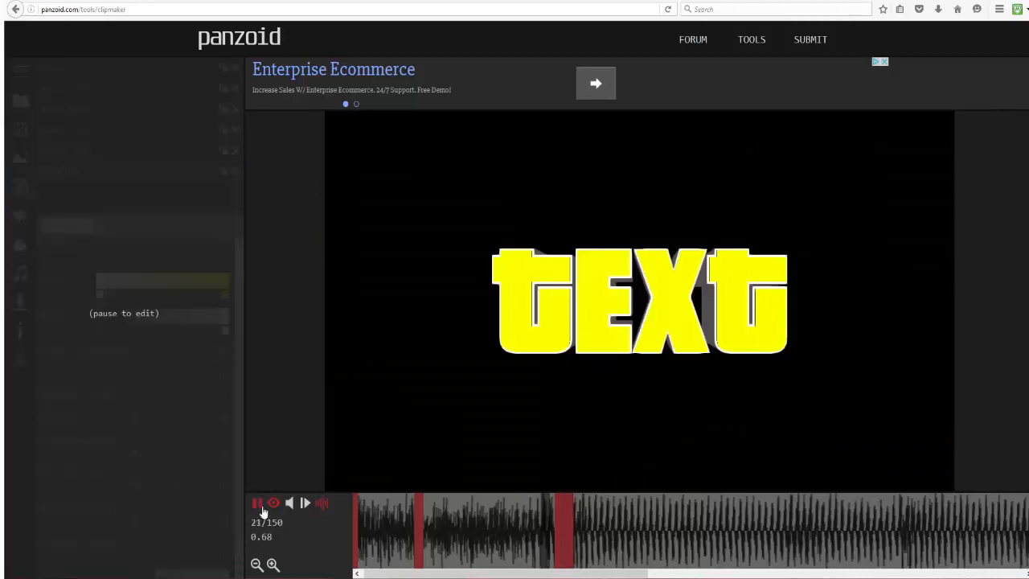
pyautogui.click(259, 505)
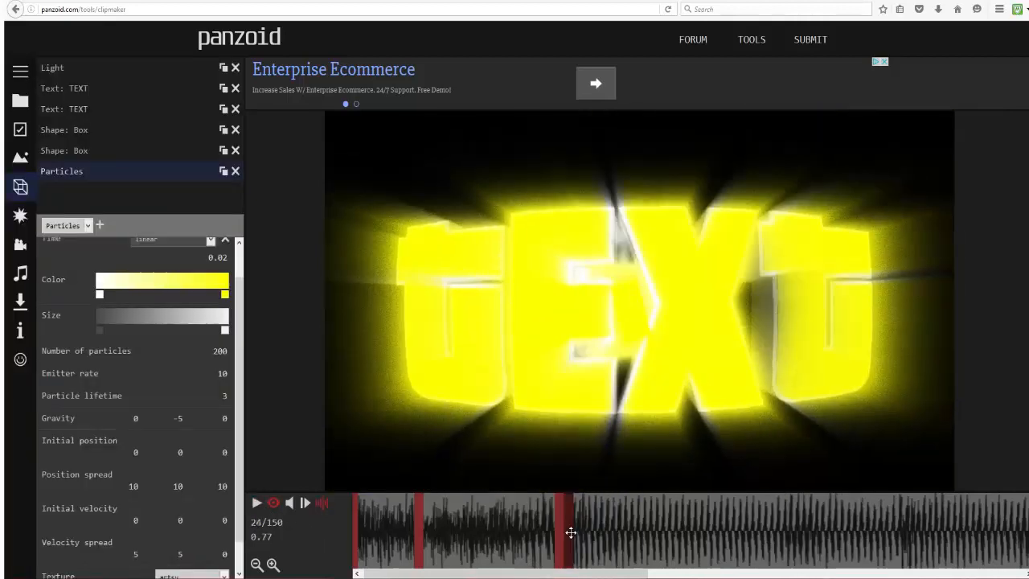
# Raise the particles' X and Y velocity spread to 13 and play back the clip.
pyautogui.moveTo(137, 555); pyautogui.dragTo(226, 560)
pyautogui.click(460, 530)
pyautogui.click(257, 505)
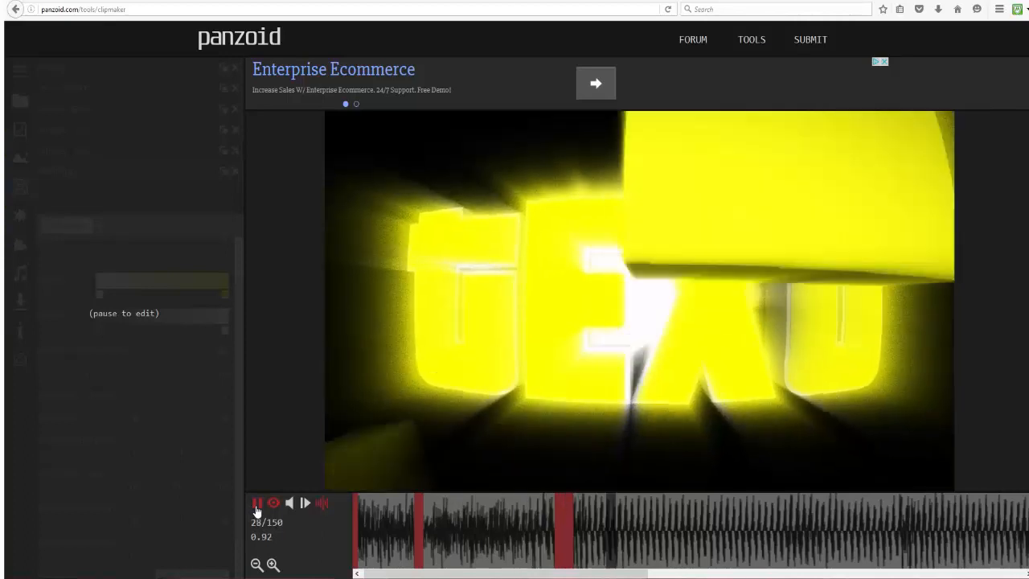
pyautogui.click(256, 507)
# Set the particles' Y gravity to 0 and scrub through the clip back to frame 24.
pyautogui.moveTo(718, 531); pyautogui.dragTo(572, 538)
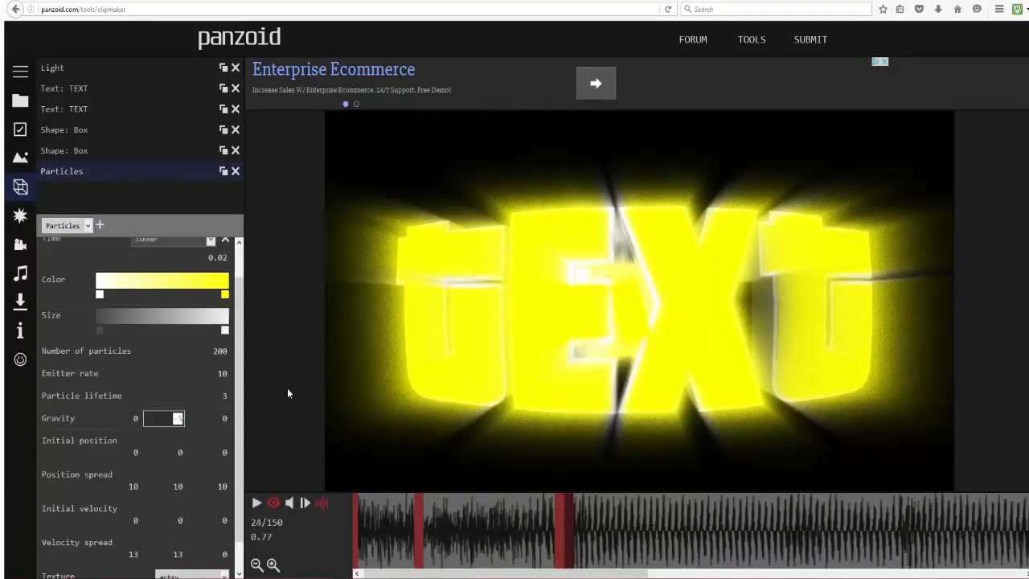
pyautogui.moveTo(513, 517); pyautogui.dragTo(988, 528)
pyautogui.moveTo(656, 557); pyautogui.dragTo(566, 560)
pyautogui.scroll(-1, 111, 481)
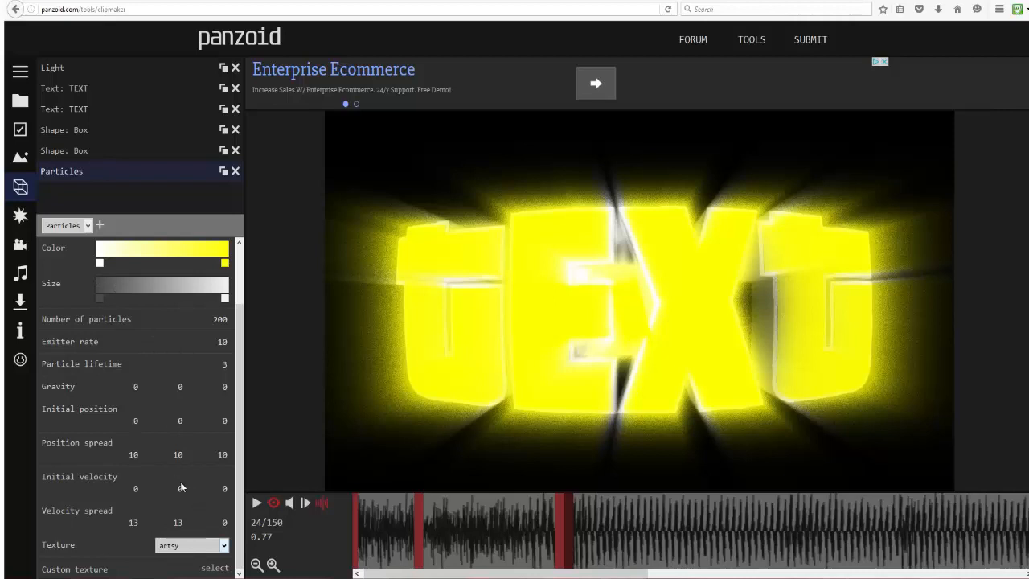
# Switch the particles' texture to dots and play the clip from frame 14 to check the burst.
pyautogui.click(193, 416)
pyautogui.moveTo(498, 521); pyautogui.dragTo(458, 527)
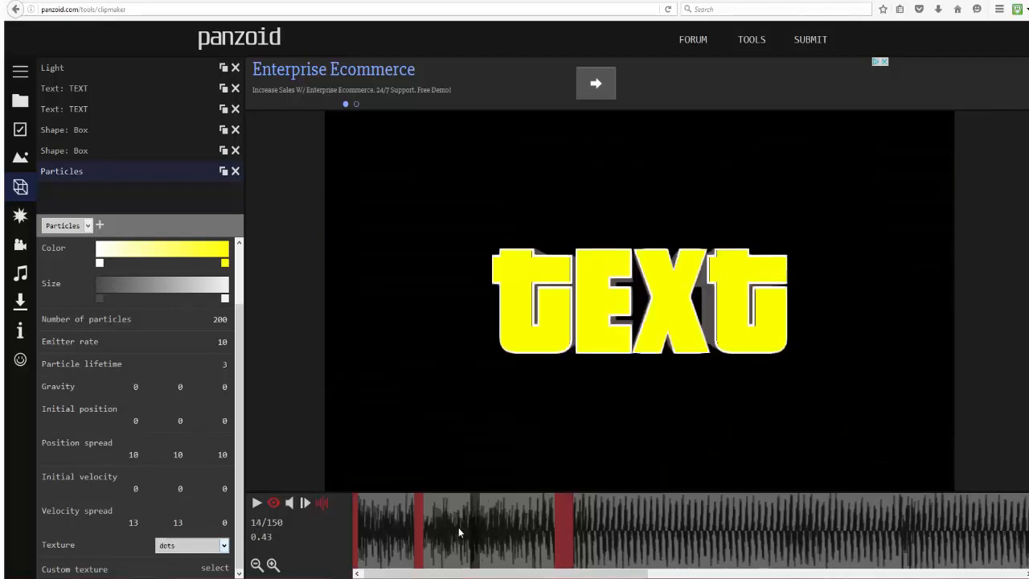
pyautogui.click(258, 503)
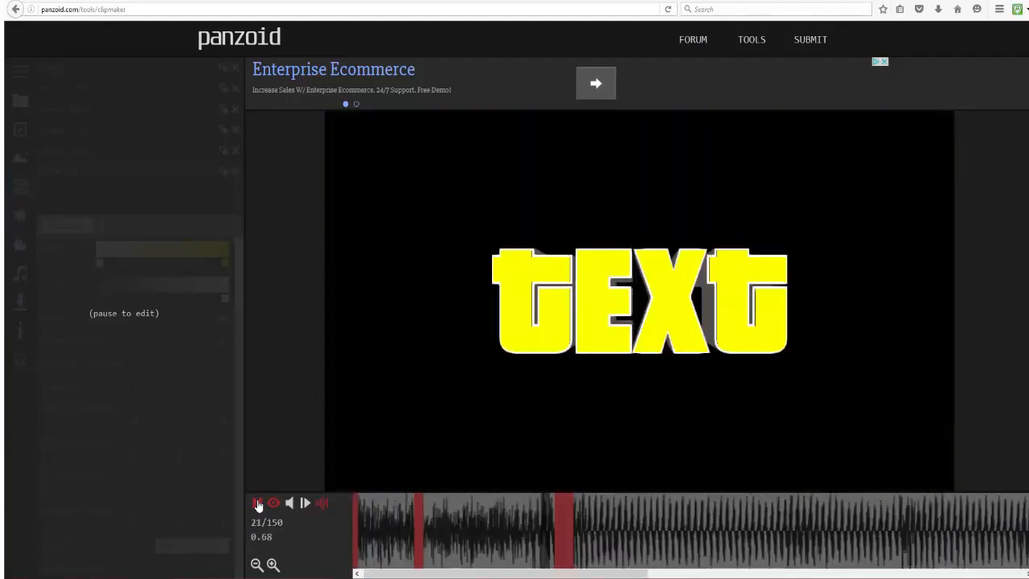
pyautogui.click(258, 503)
# Reduce the number of particles to 42 at frame 24 and play back the clip.
pyautogui.click(568, 526)
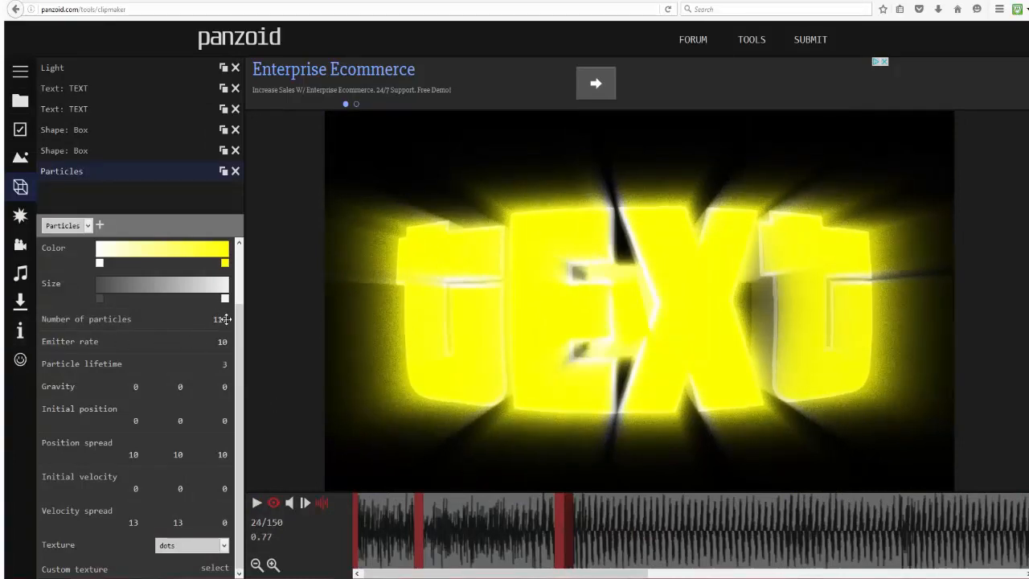
pyautogui.moveTo(226, 319); pyautogui.dragTo(86, 335)
pyautogui.click(255, 503)
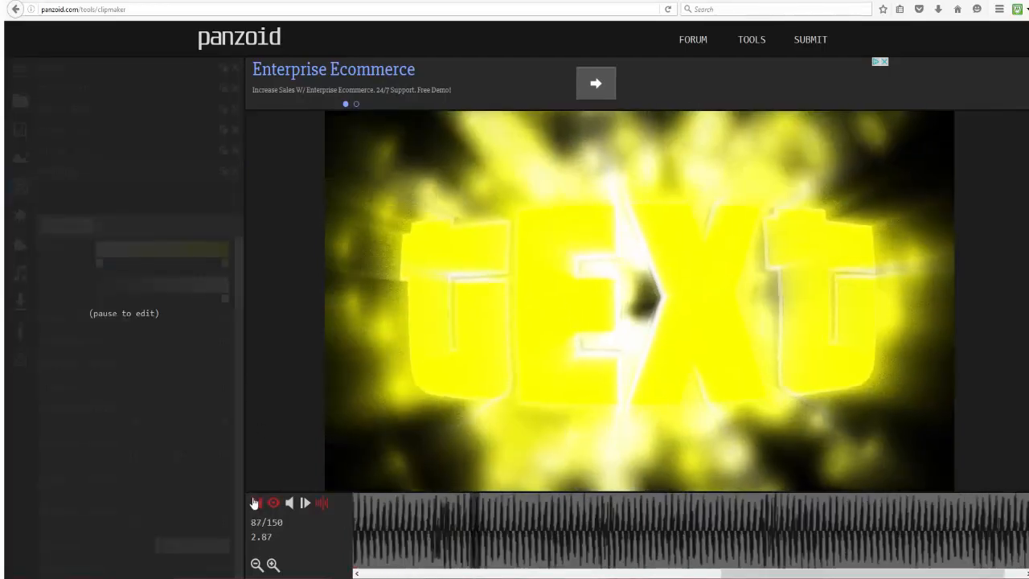
pyautogui.click(255, 502)
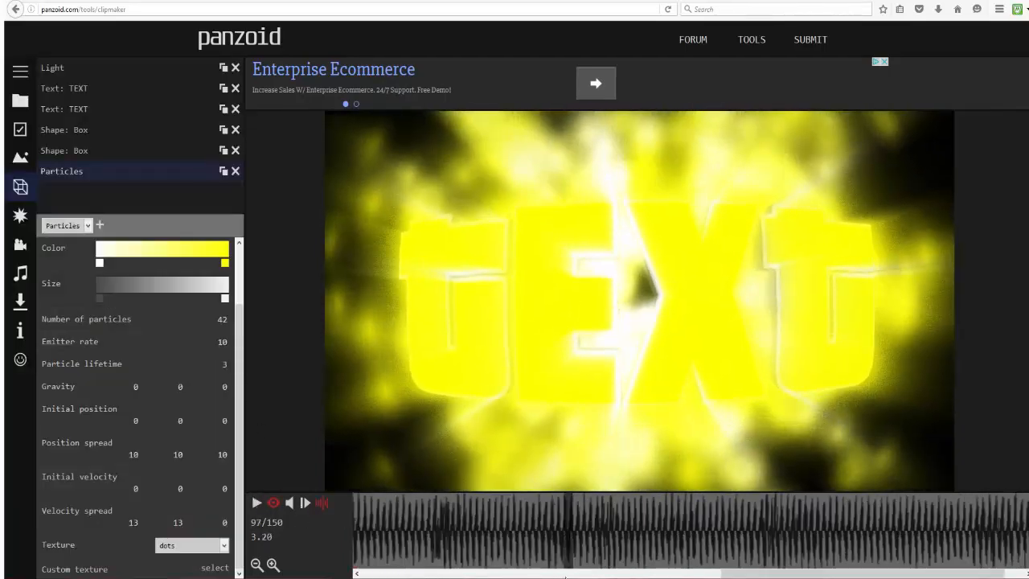
# Set the particle lifetime to 30 at frame 24 and play back the clip.
pyautogui.moveTo(747, 573); pyautogui.dragTo(421, 576)
pyautogui.click(503, 536)
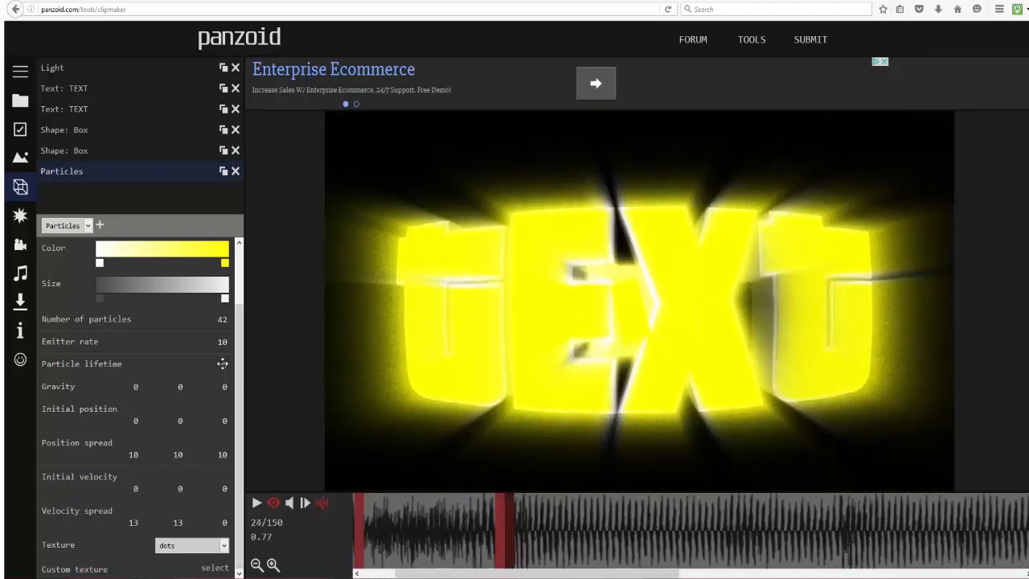
pyautogui.moveTo(297, 367); pyautogui.dragTo(423, 458)
pyautogui.click(456, 530)
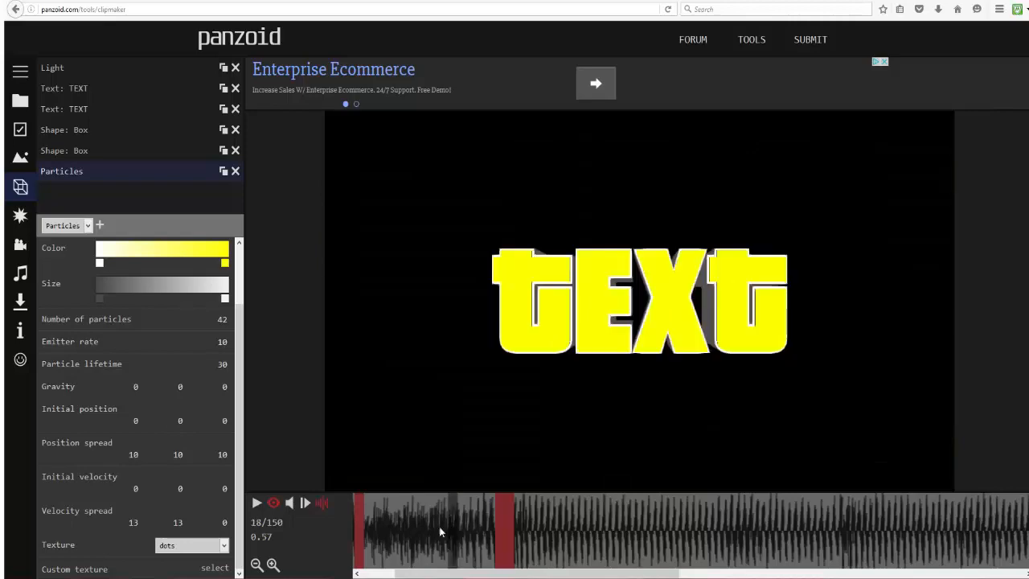
pyautogui.click(257, 505)
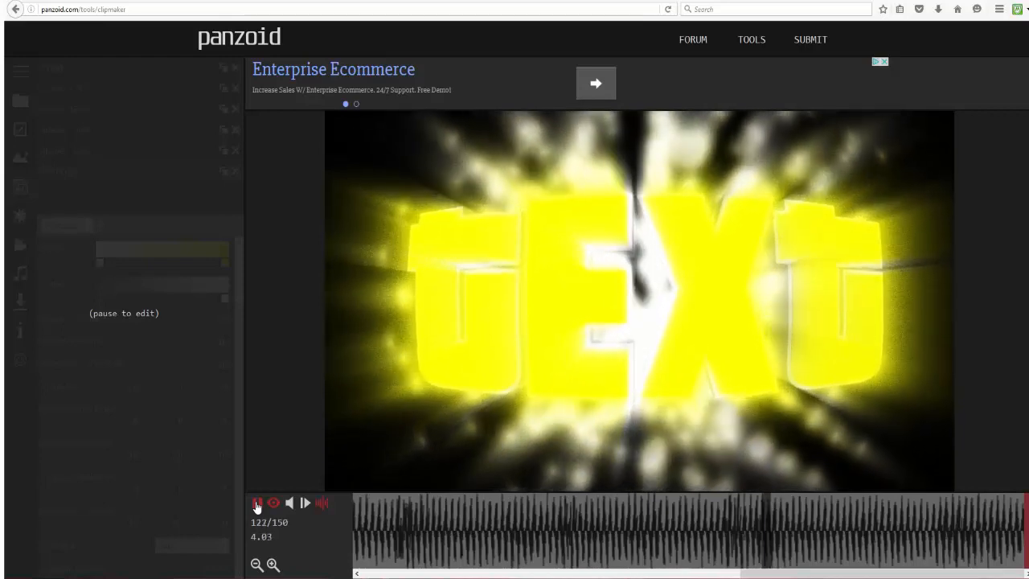
pyautogui.click(256, 504)
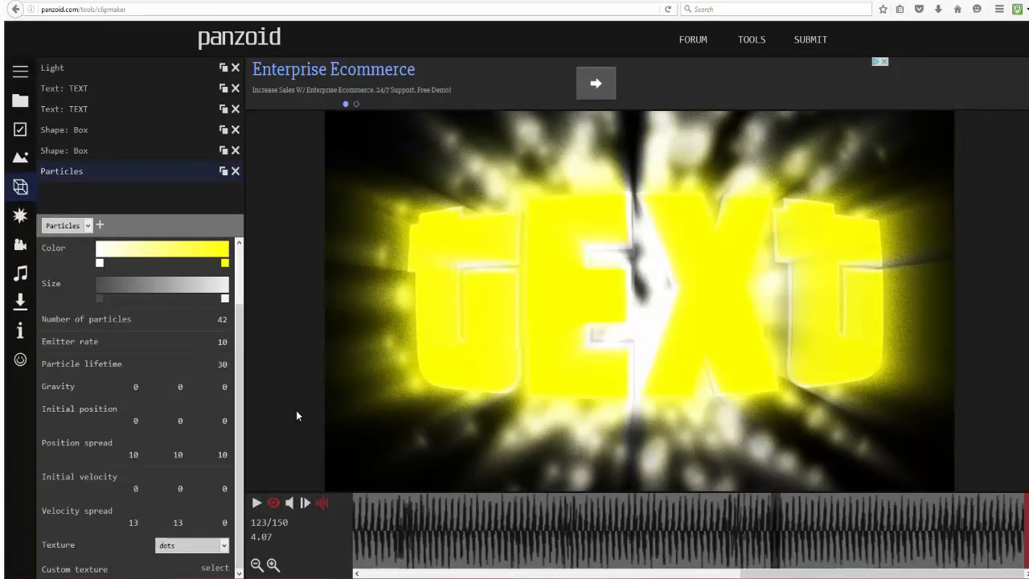
pyautogui.click(258, 506)
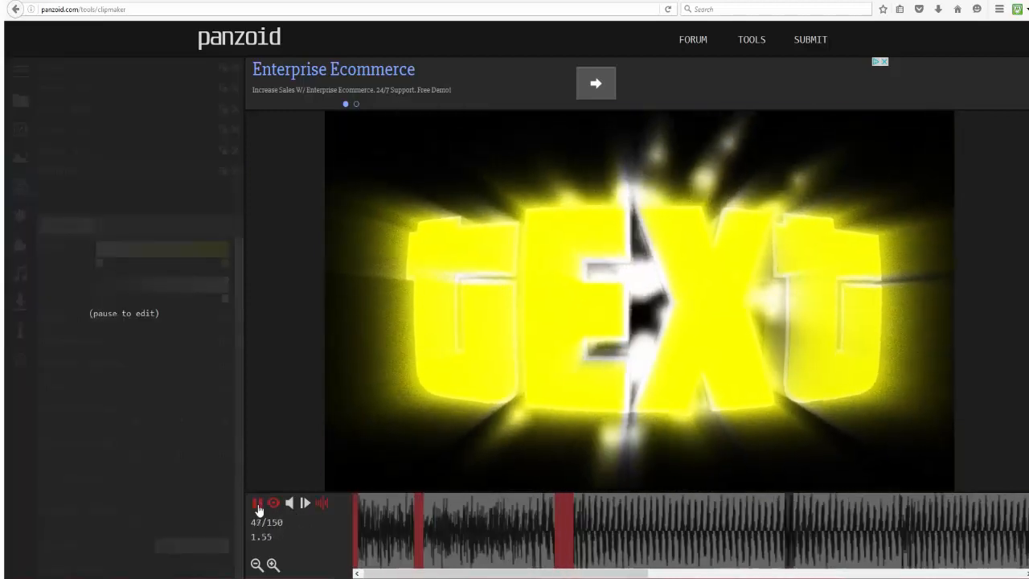
pyautogui.click(258, 508)
# Raise the particles' emitter rate to 879 at frame 24 and preview the first beat.
pyautogui.moveTo(590, 533); pyautogui.dragTo(566, 535)
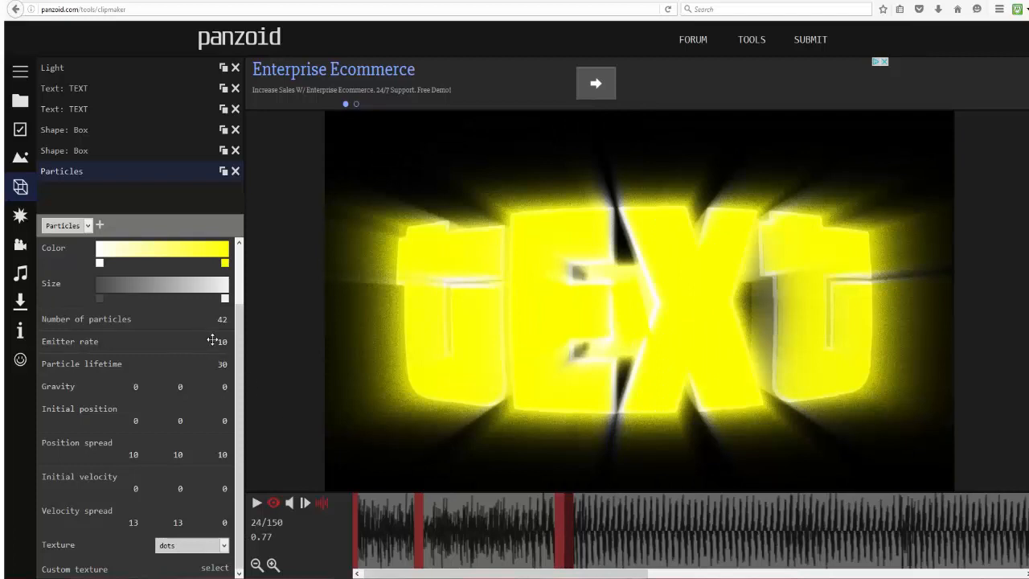
pyautogui.moveTo(211, 340); pyautogui.dragTo(369, 341)
pyautogui.moveTo(201, 338); pyautogui.dragTo(525, 344)
pyautogui.moveTo(228, 342); pyautogui.dragTo(441, 482)
pyautogui.click(481, 523)
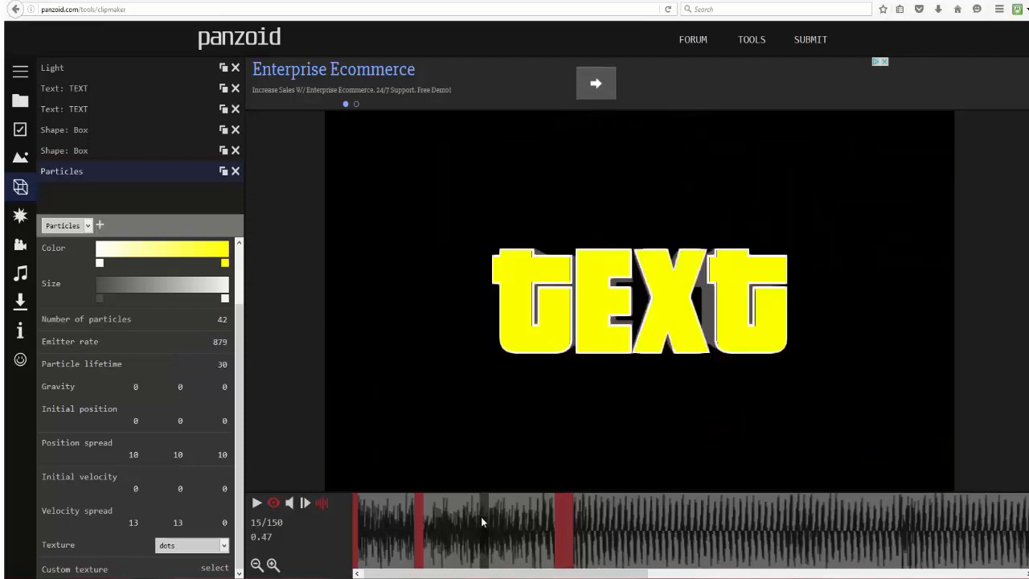
pyautogui.click(257, 504)
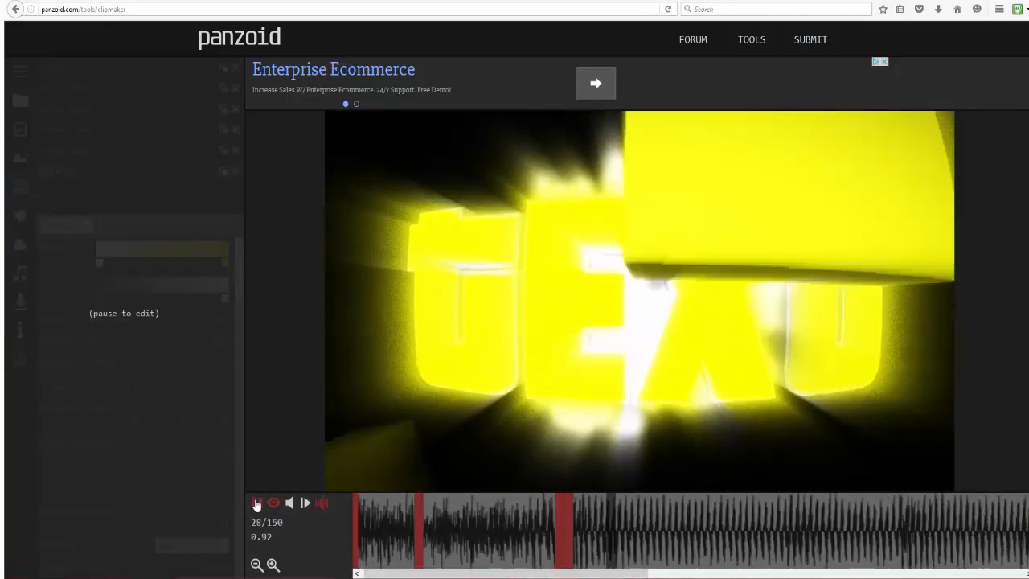
pyautogui.click(257, 504)
# Increase the particles' emitter rate to 1632 at frame 24 and play the clip.
pyautogui.moveTo(620, 527); pyautogui.dragTo(571, 524)
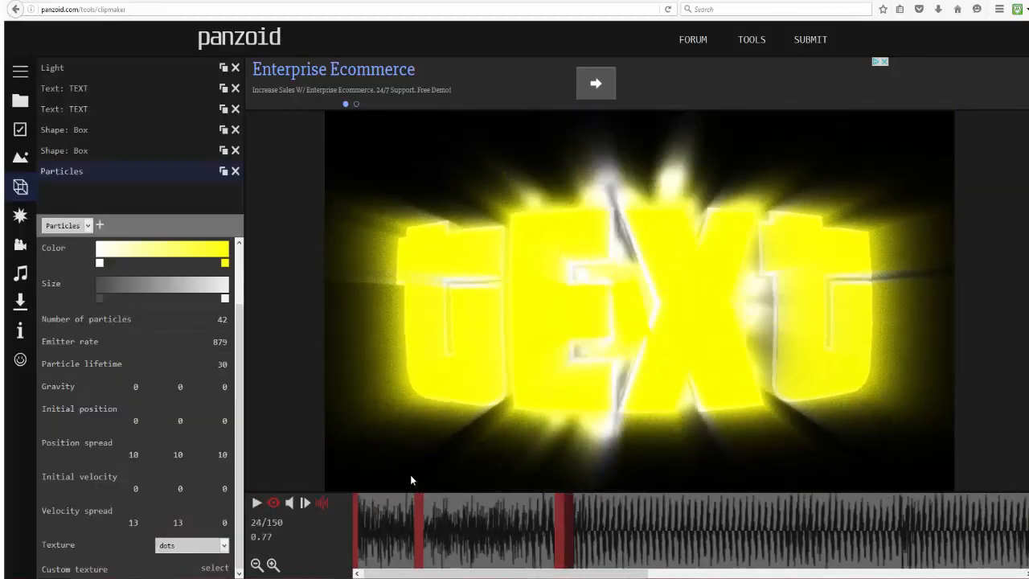
pyautogui.moveTo(216, 341); pyautogui.dragTo(1026, 333)
pyautogui.click(256, 503)
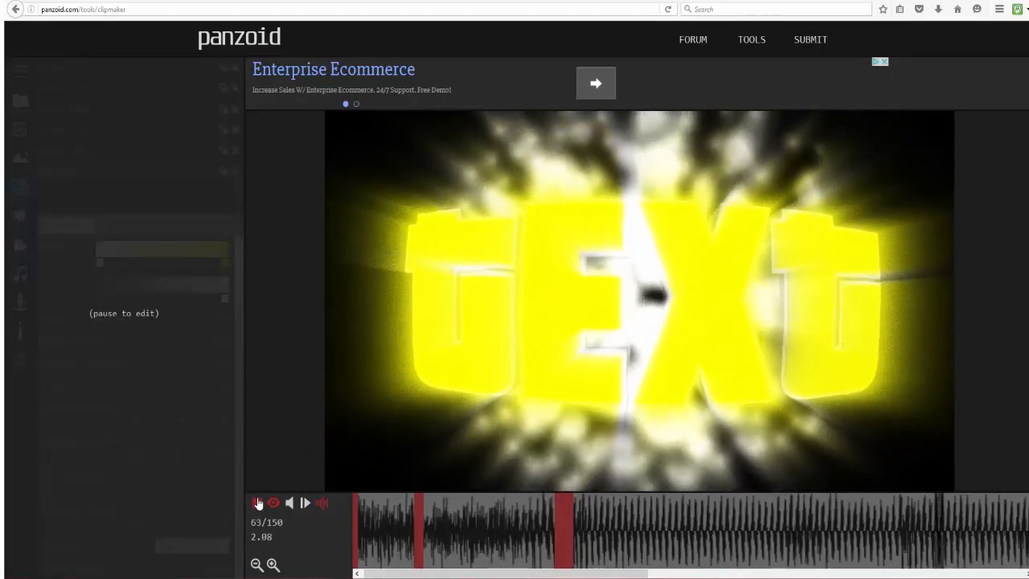
pyautogui.click(257, 503)
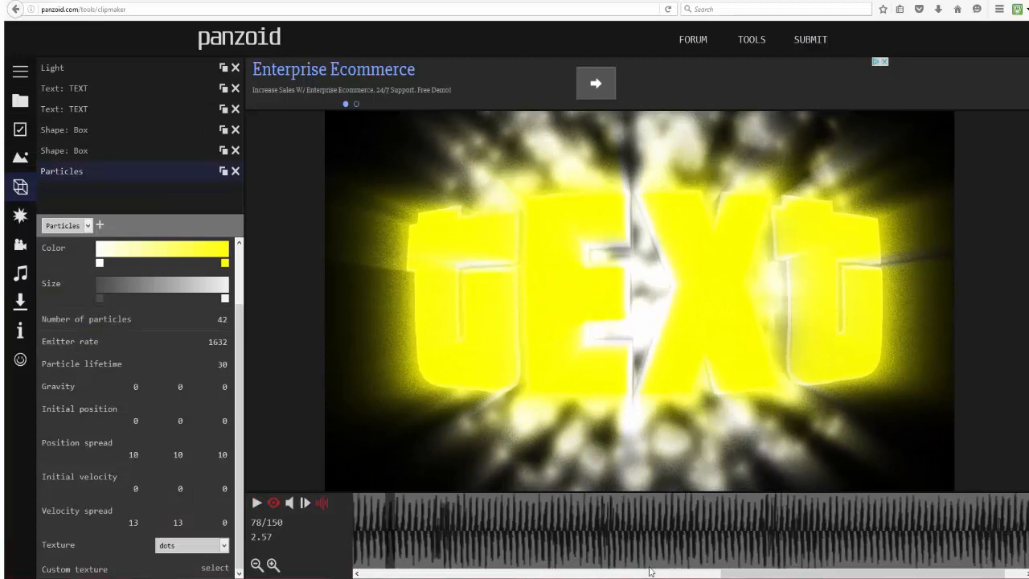
# Lower the particle lifetime to 2 at frame 24 and play the clip.
pyautogui.click(734, 576)
pyautogui.moveTo(733, 576); pyautogui.dragTo(452, 575)
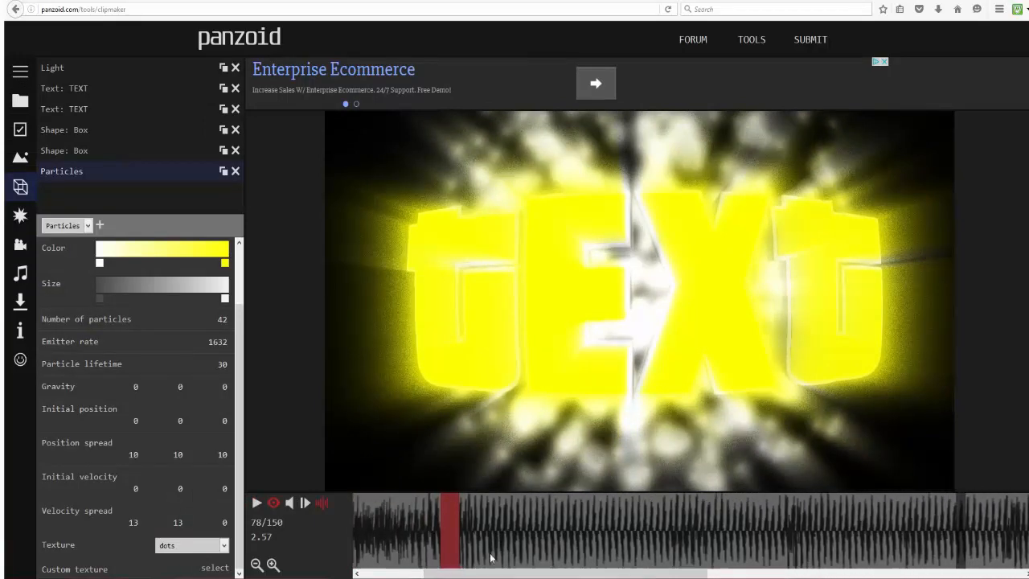
pyautogui.click(454, 535)
pyautogui.moveTo(214, 368); pyautogui.dragTo(163, 371)
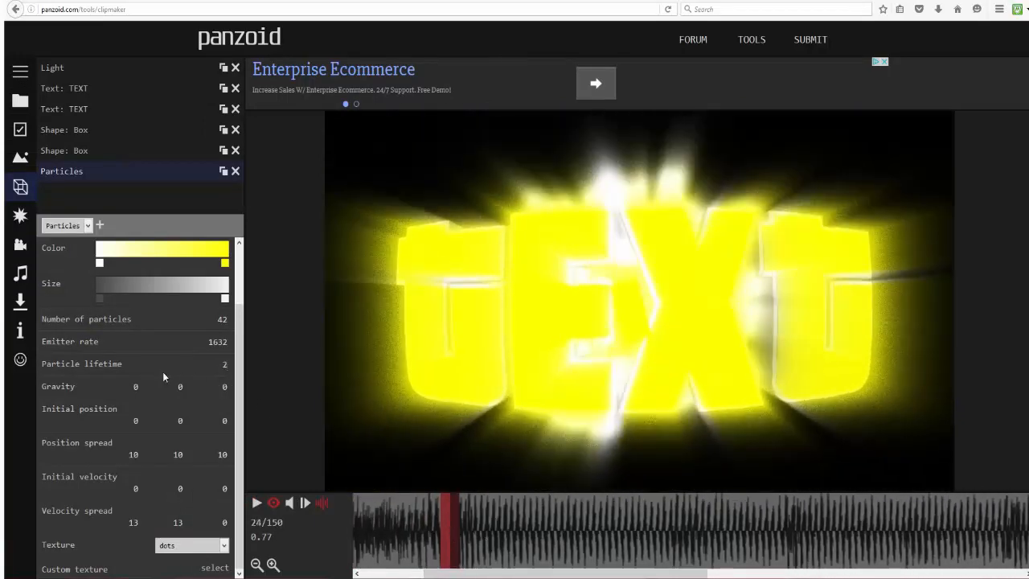
pyautogui.click(257, 504)
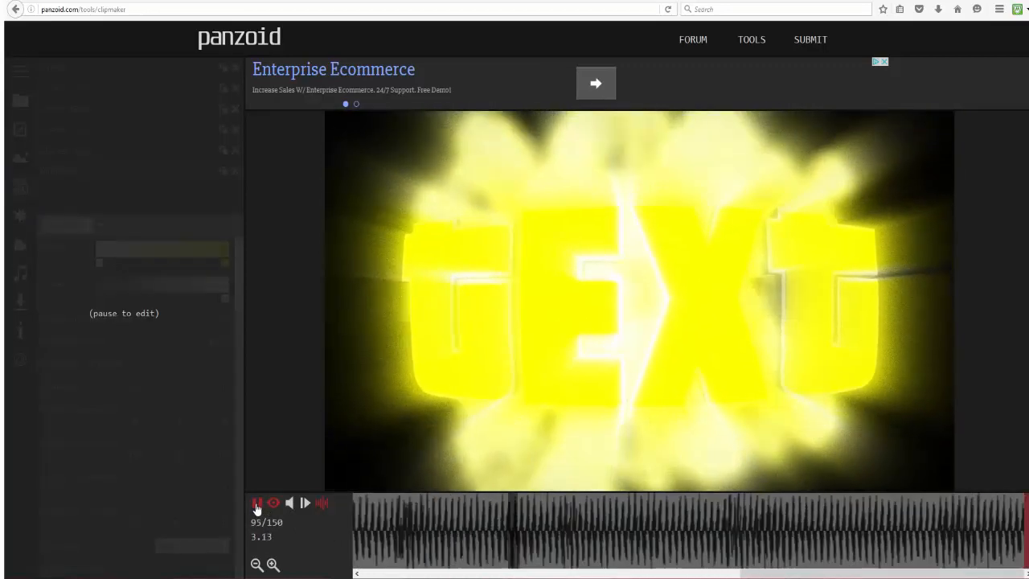
# Scrub through the clip to frame 61 to examine the particle burst, and return to frame 24.
pyautogui.click(374, 515)
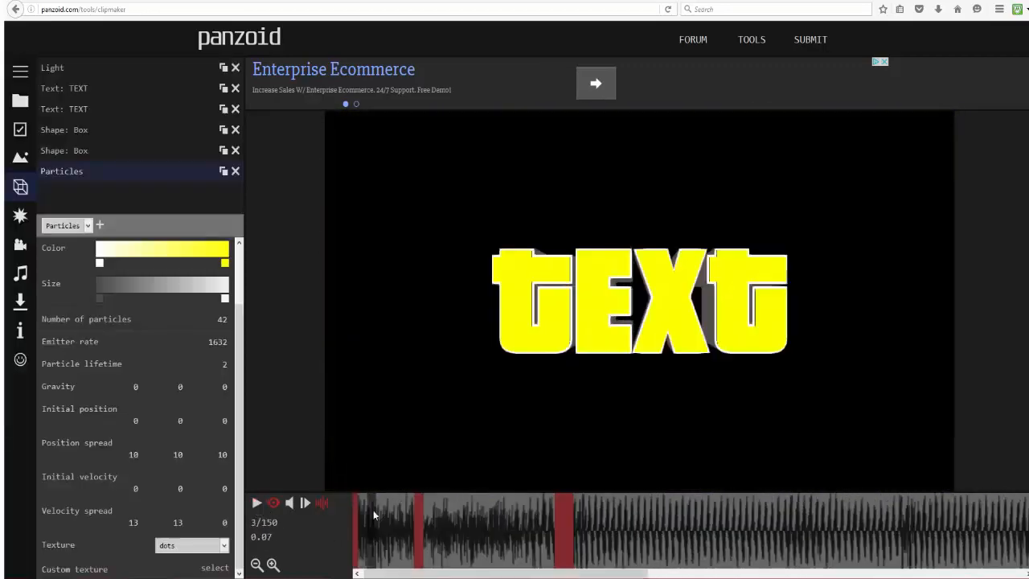
pyautogui.moveTo(493, 545); pyautogui.dragTo(890, 547)
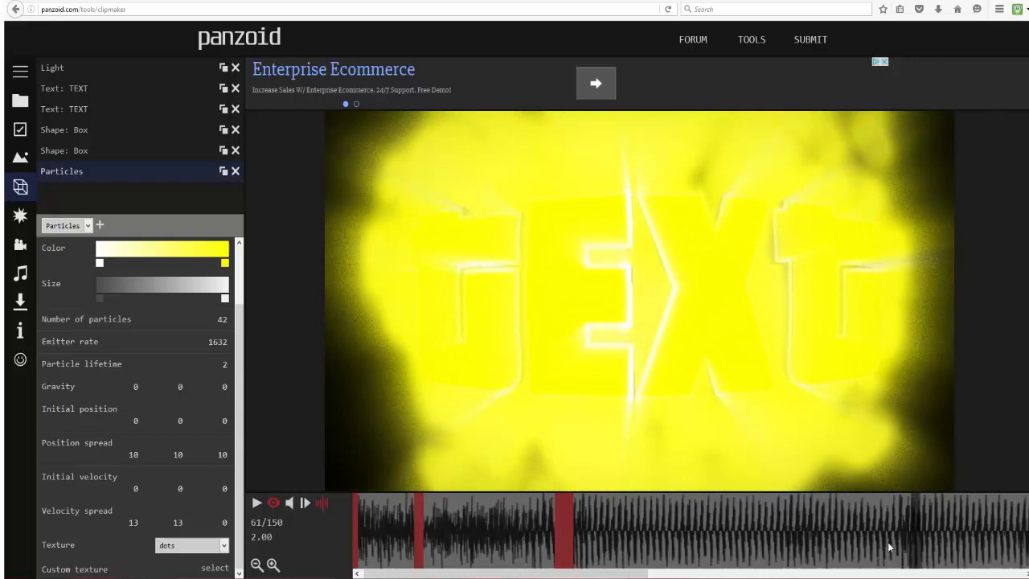
pyautogui.click(780, 573)
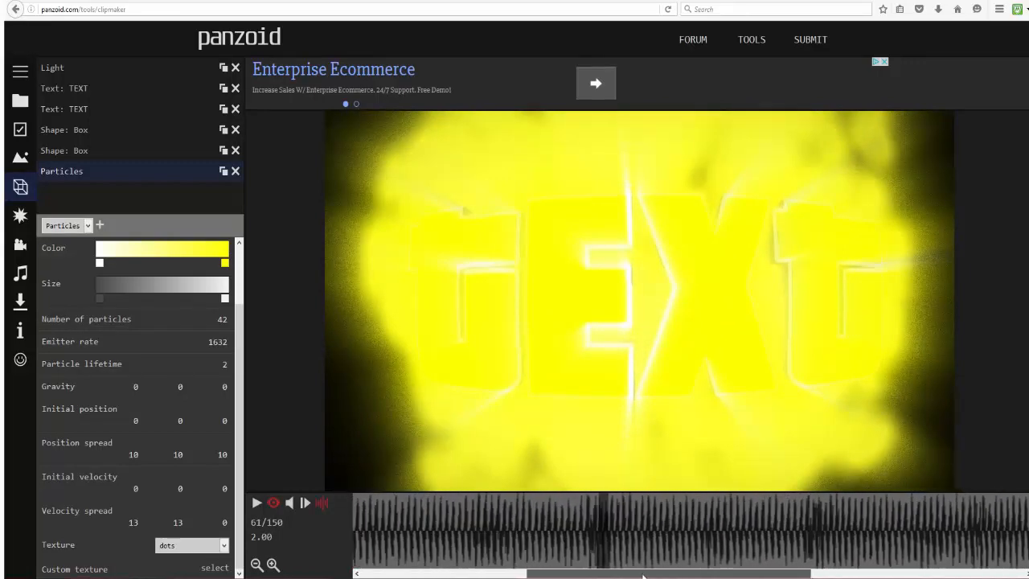
pyautogui.moveTo(643, 576); pyautogui.dragTo(560, 574)
pyautogui.moveTo(509, 554); pyautogui.dragTo(423, 529)
pyautogui.moveTo(530, 574); pyautogui.dragTo(449, 574)
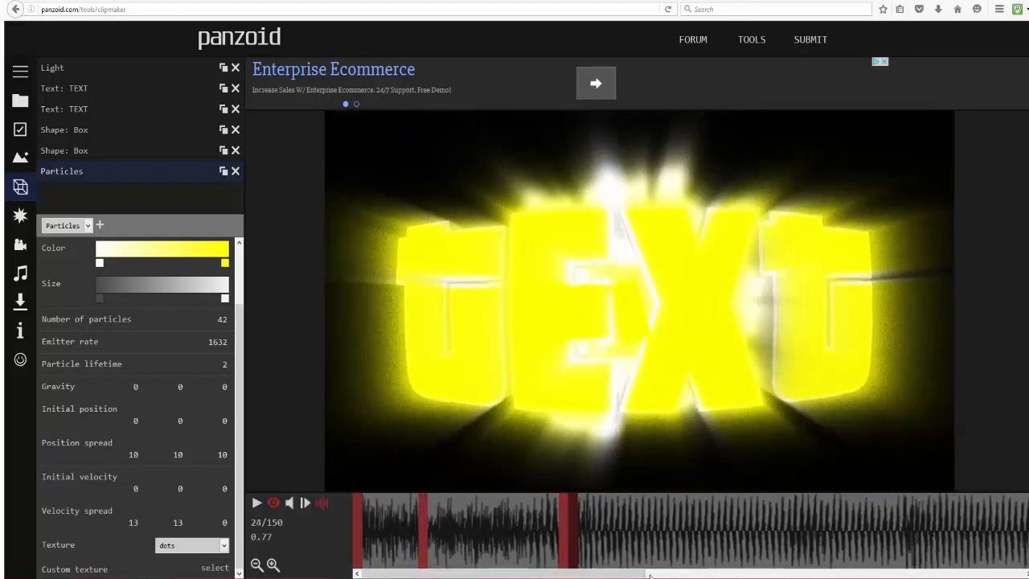
pyautogui.click(584, 552)
pyautogui.click(572, 551)
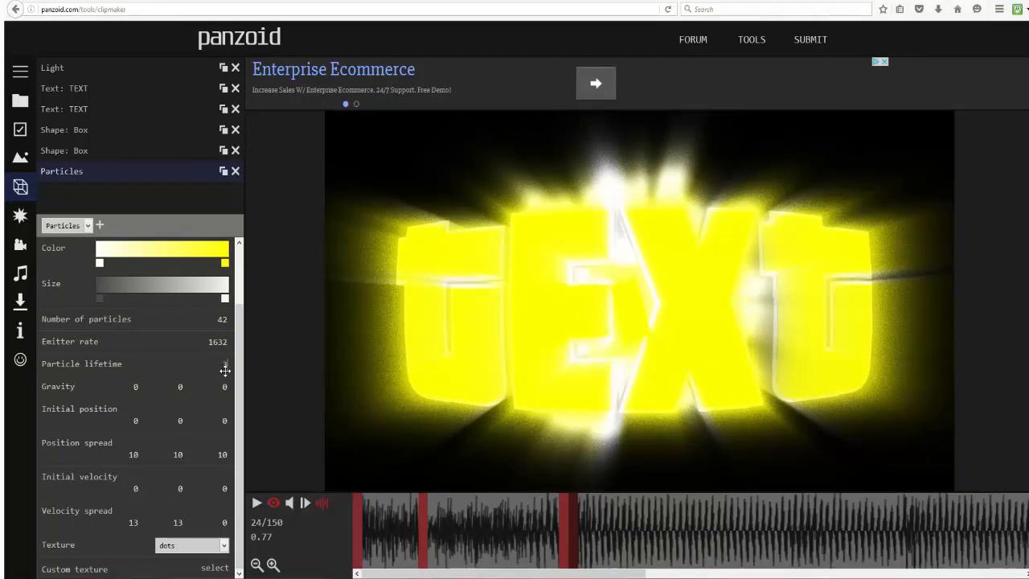
# Set the particle lifetime to 1 and the emitter rate to 1387, and play the clip from frame 16.
pyautogui.moveTo(231, 376); pyautogui.dragTo(4, 367)
pyautogui.moveTo(216, 343); pyautogui.dragTo(4, 351)
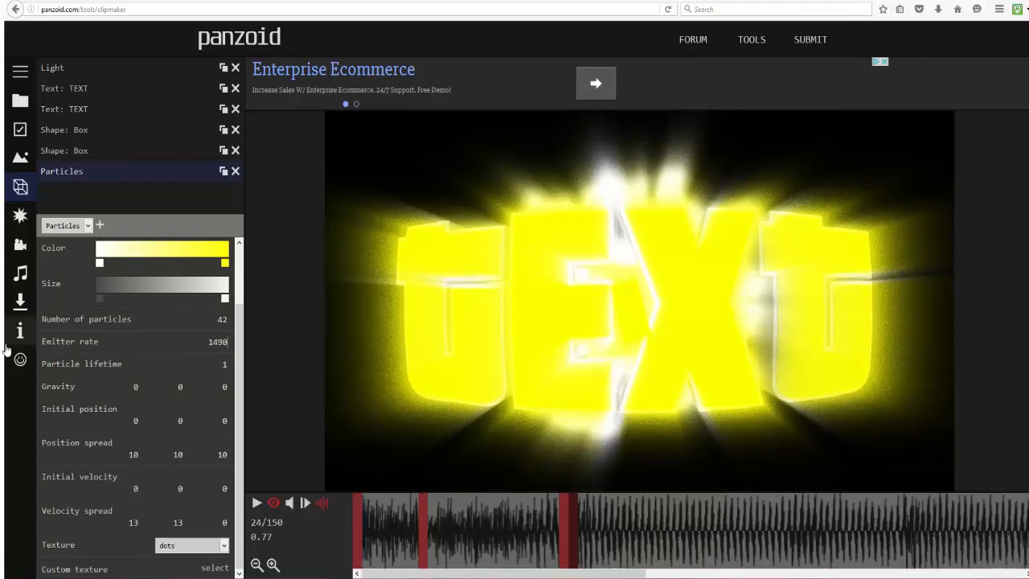
pyautogui.moveTo(218, 342); pyautogui.dragTo(3, 352)
pyautogui.click(519, 527)
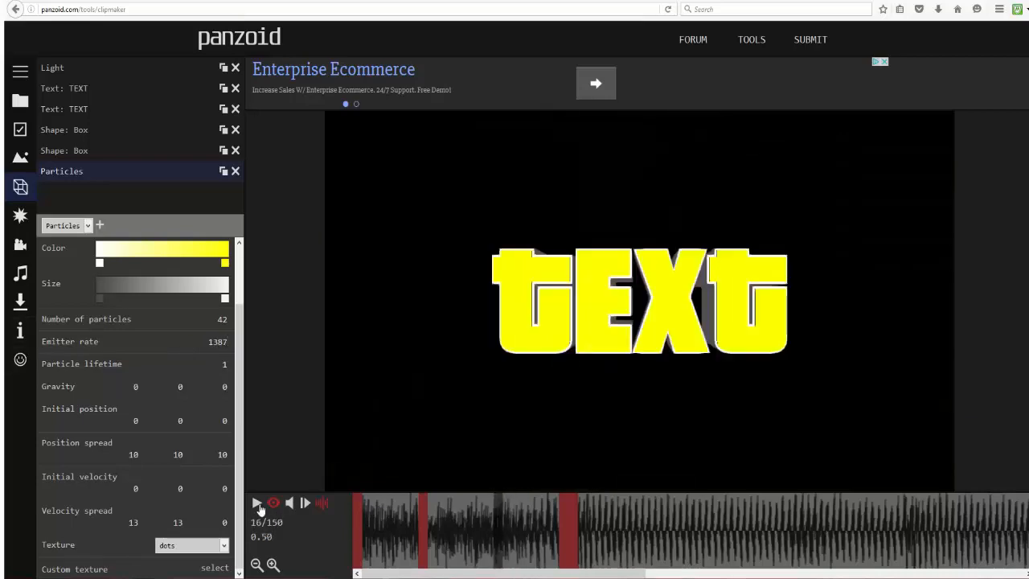
pyautogui.click(256, 504)
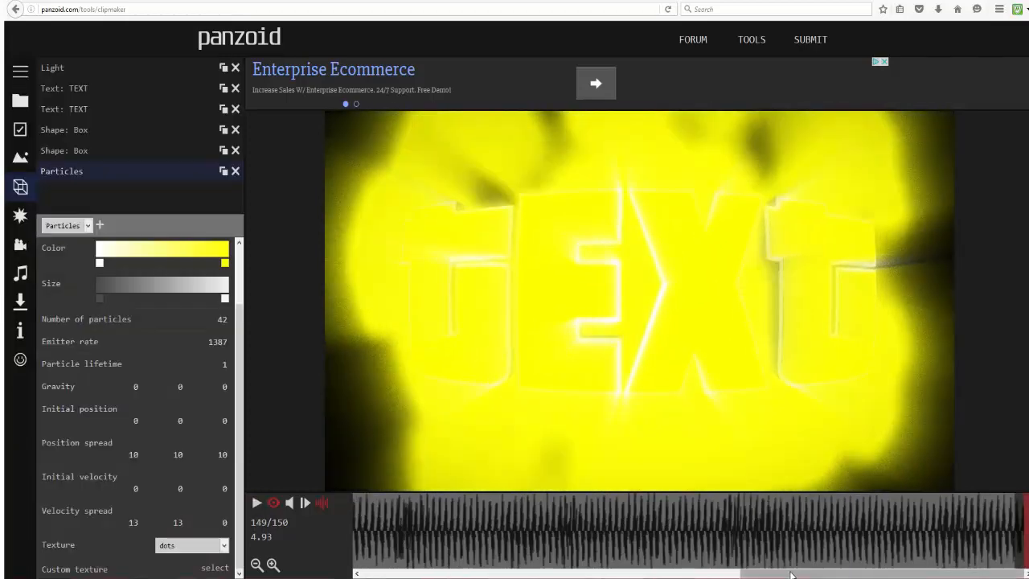
# Return to the start of the clip and replay it through the first beat to review the particle burst.
pyautogui.moveTo(791, 574); pyautogui.dragTo(413, 574)
pyautogui.click(457, 536)
pyautogui.click(273, 504)
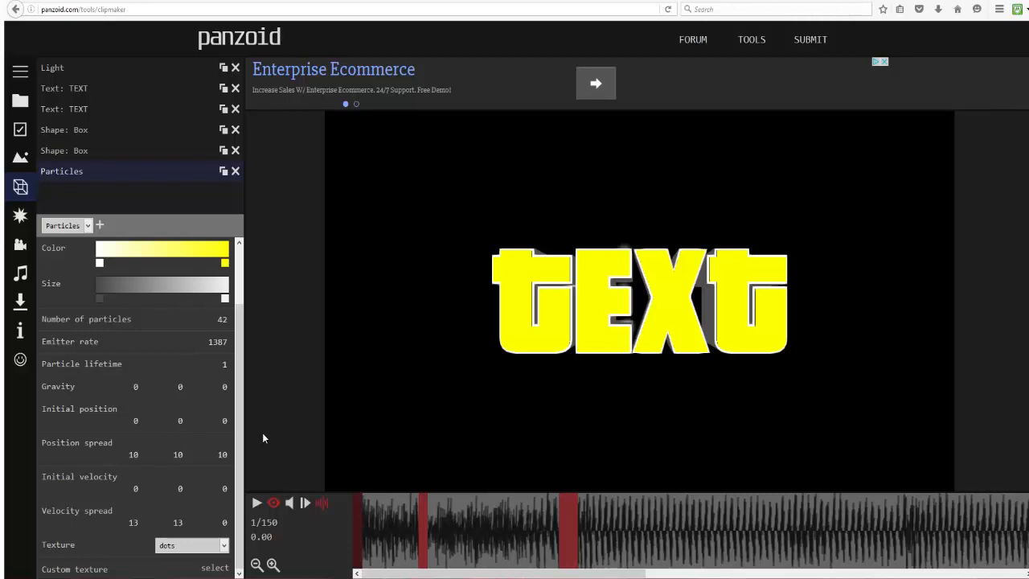
pyautogui.click(256, 504)
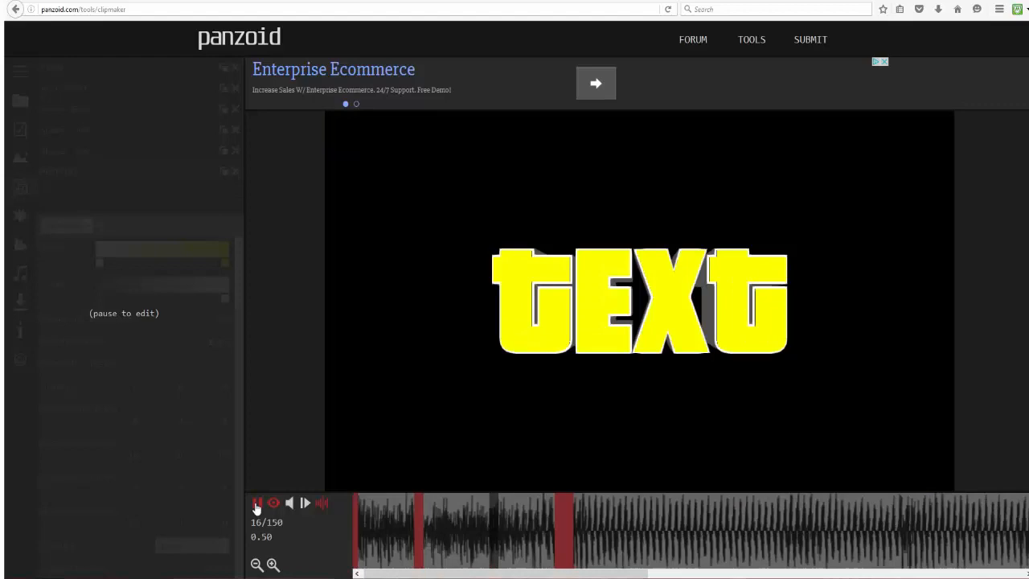
pyautogui.click(256, 504)
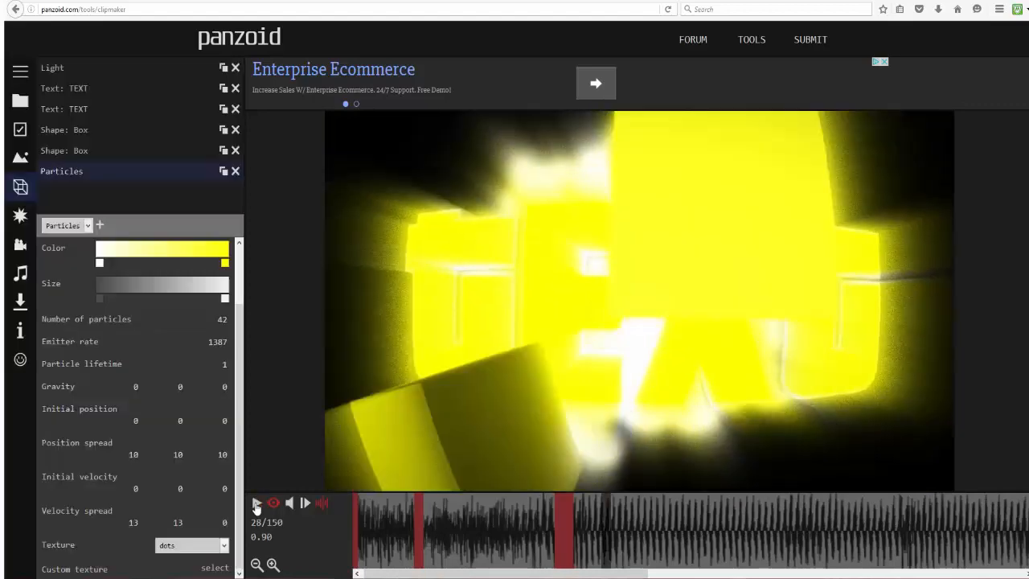
# Widen the particles' position spread to 116 in X and 82 in Y at frame 24 and preview the burst.
pyautogui.moveTo(609, 547); pyautogui.dragTo(570, 522)
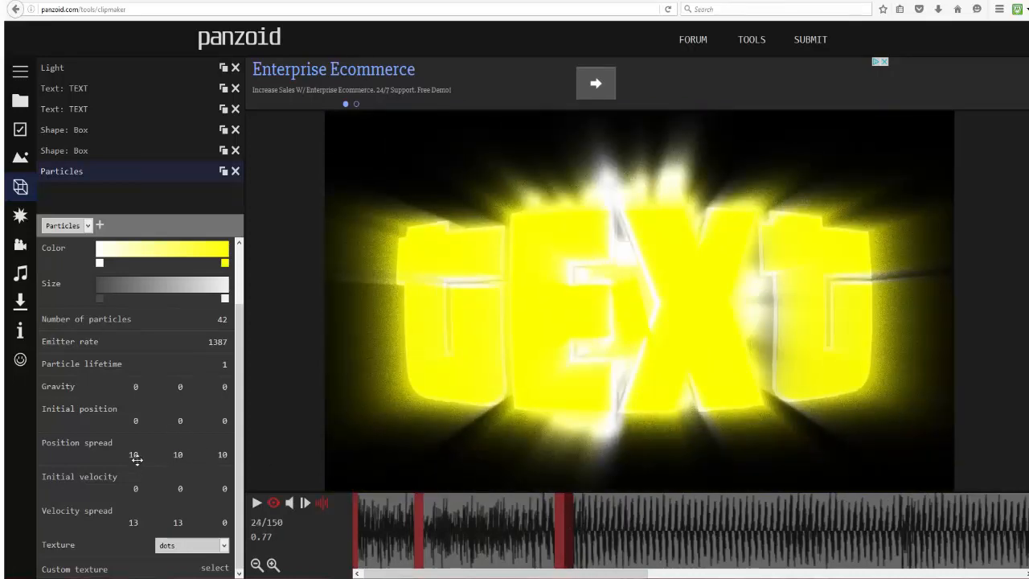
pyautogui.moveTo(137, 459); pyautogui.dragTo(721, 486)
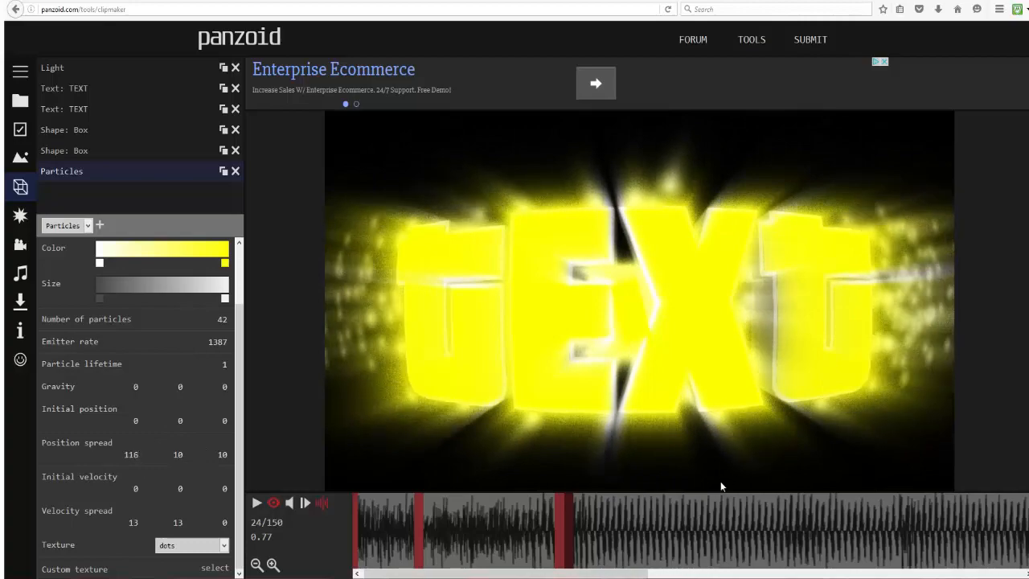
pyautogui.moveTo(177, 452); pyautogui.dragTo(568, 457)
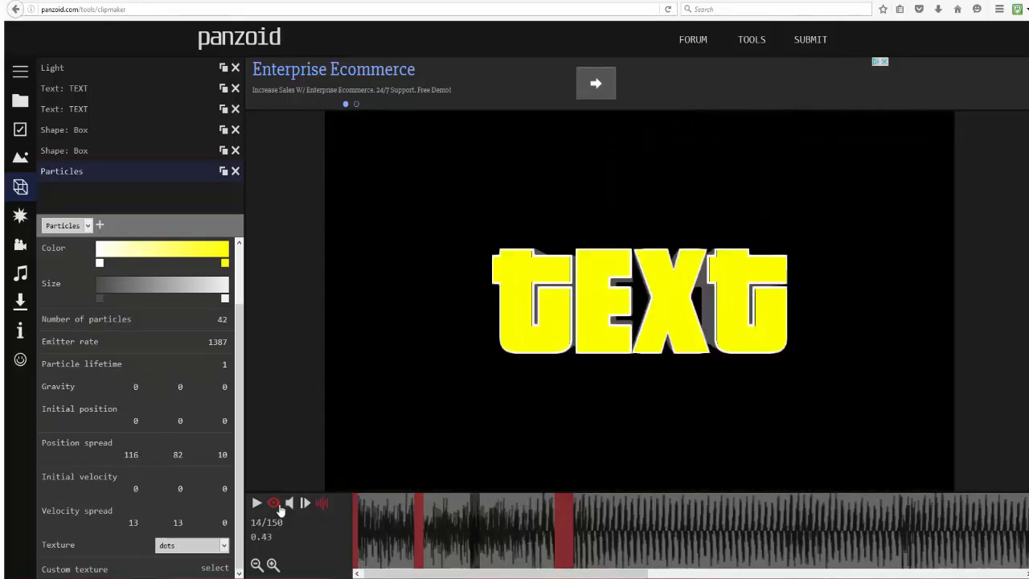
pyautogui.click(258, 502)
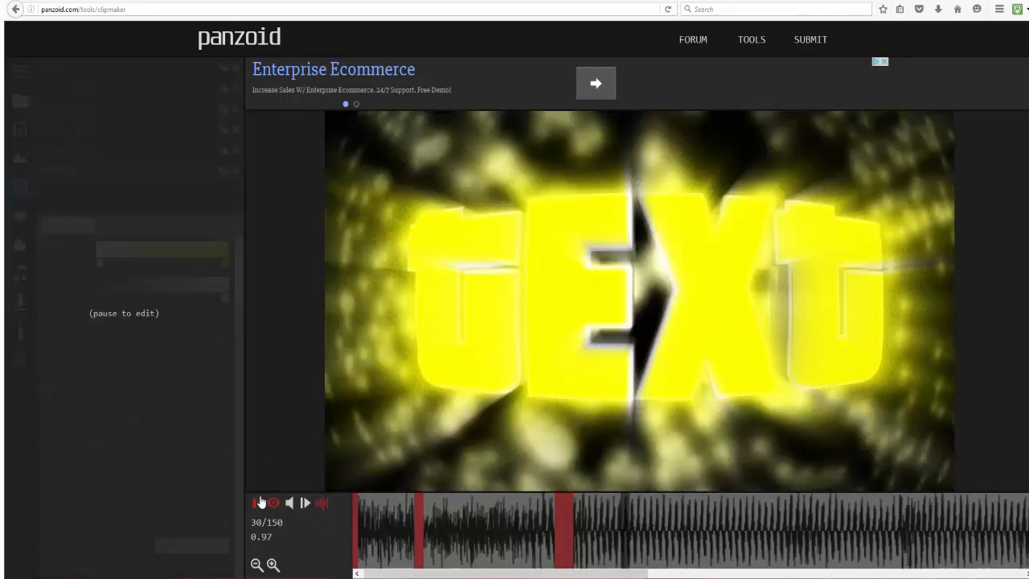
pyautogui.click(257, 503)
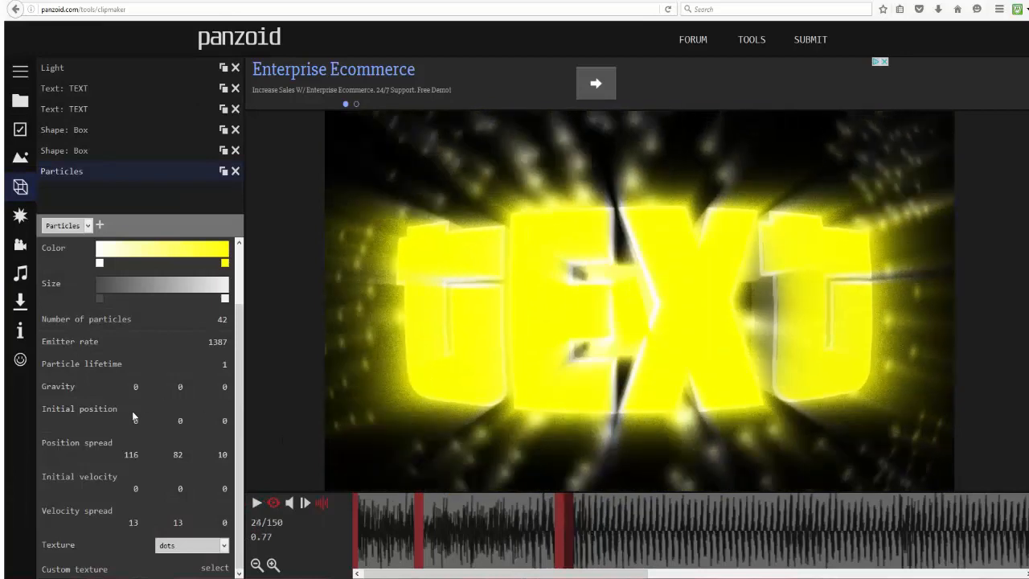
# Set the particles' position spread to 0 in X, Y and Z, and scrub up to frame 24 to examine the burst.
pyautogui.click(132, 450)
pyautogui.write('0')
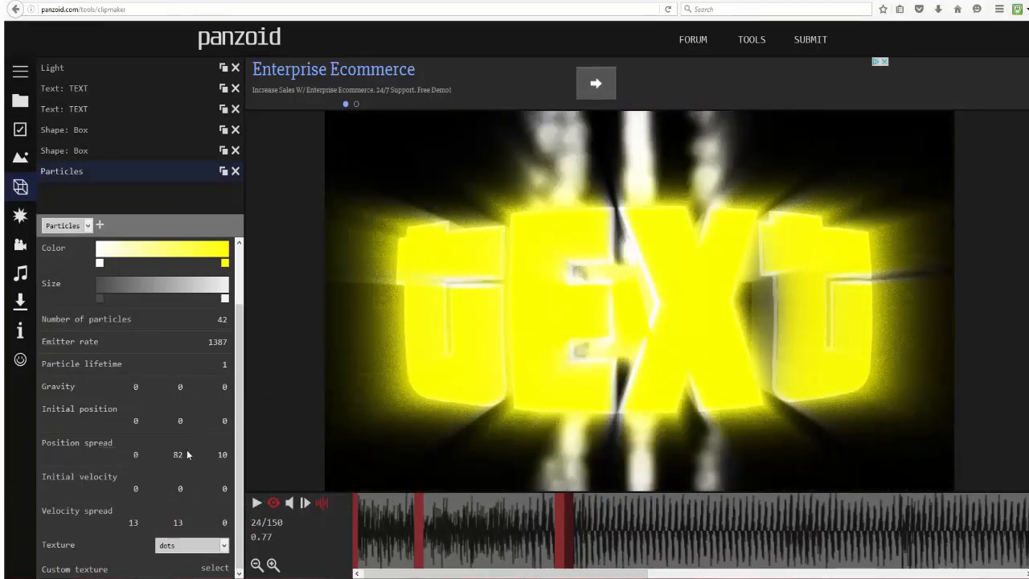
pyautogui.press('Tab')
pyautogui.write('0')
pyautogui.press('Tab')
pyautogui.write('0')
pyautogui.press('Tab')
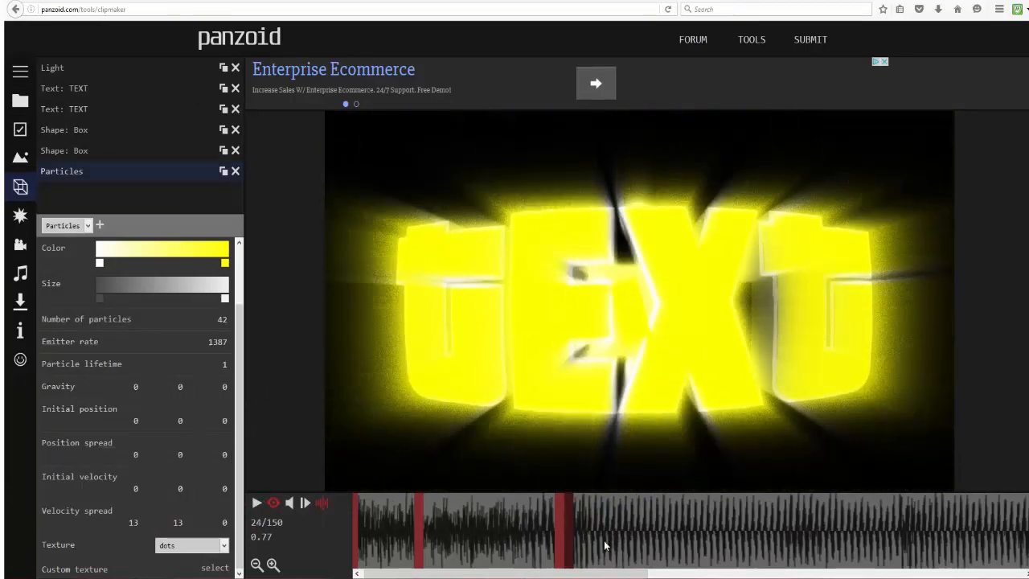
pyautogui.click(478, 530)
pyautogui.moveTo(477, 530); pyautogui.dragTo(571, 518)
# Set the particles' position spread to 10 in X and 10 in Y at frame 24.
pyautogui.click(148, 453)
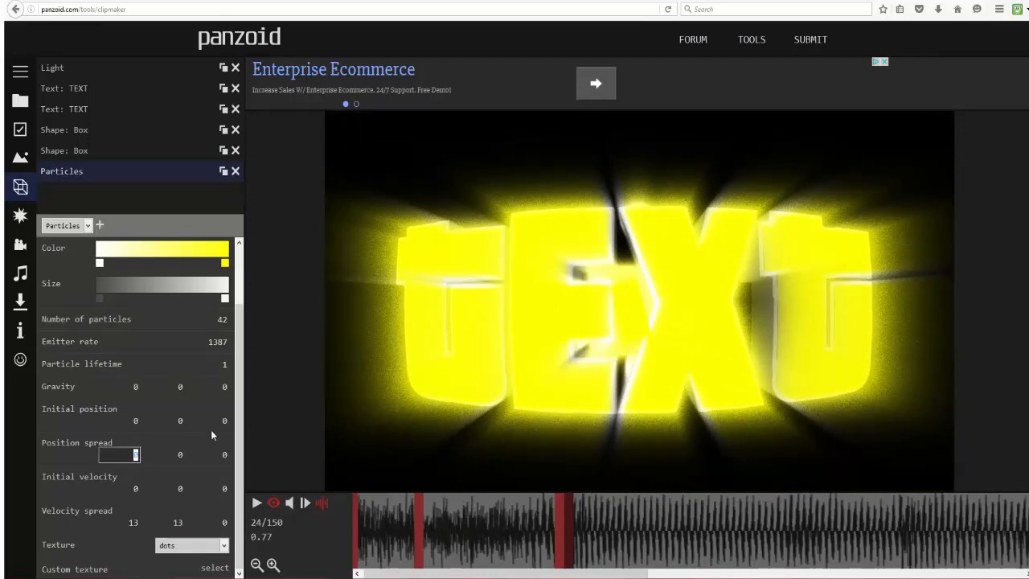
pyautogui.write('10')
pyautogui.press('Tab')
pyautogui.write('2')
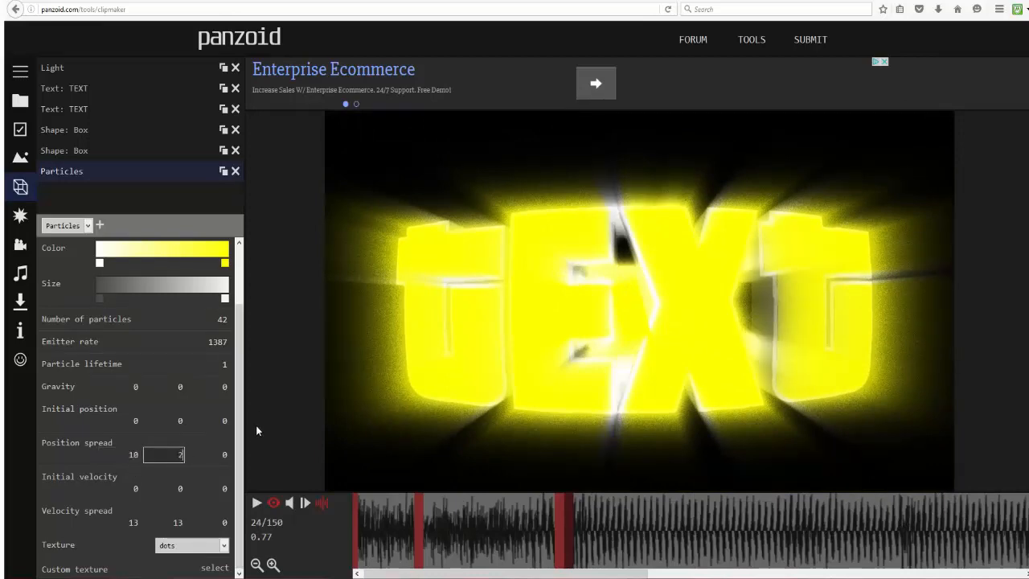
pyautogui.write('0')
pyautogui.press('BackSpace')
pyautogui.press('BackSpace')
pyautogui.write('10')
# Try a Z position spread of 10 for the particles, set it back to 0, and preview the burst.
pyautogui.click(217, 455)
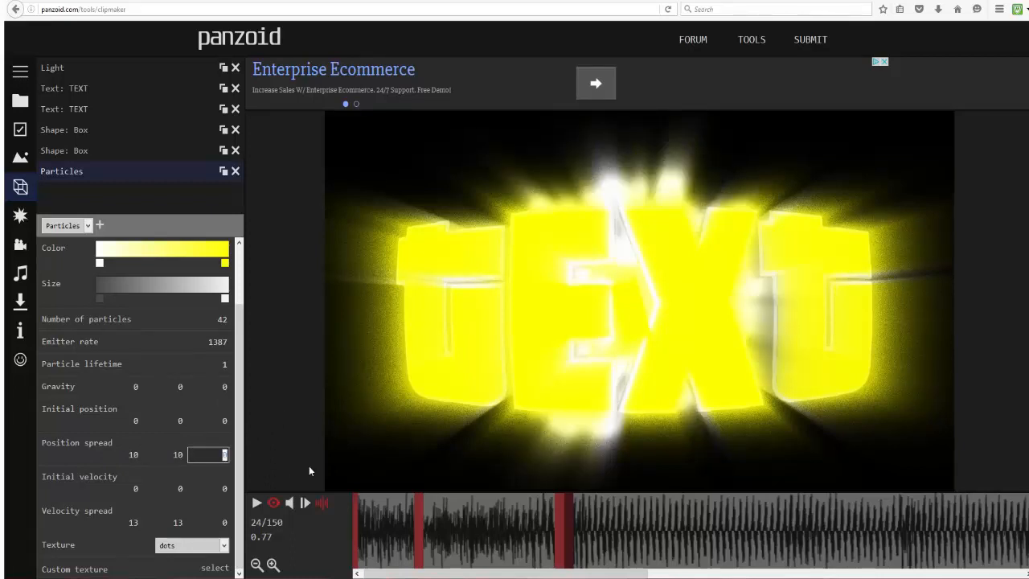
pyautogui.write('10')
pyautogui.press('Return')
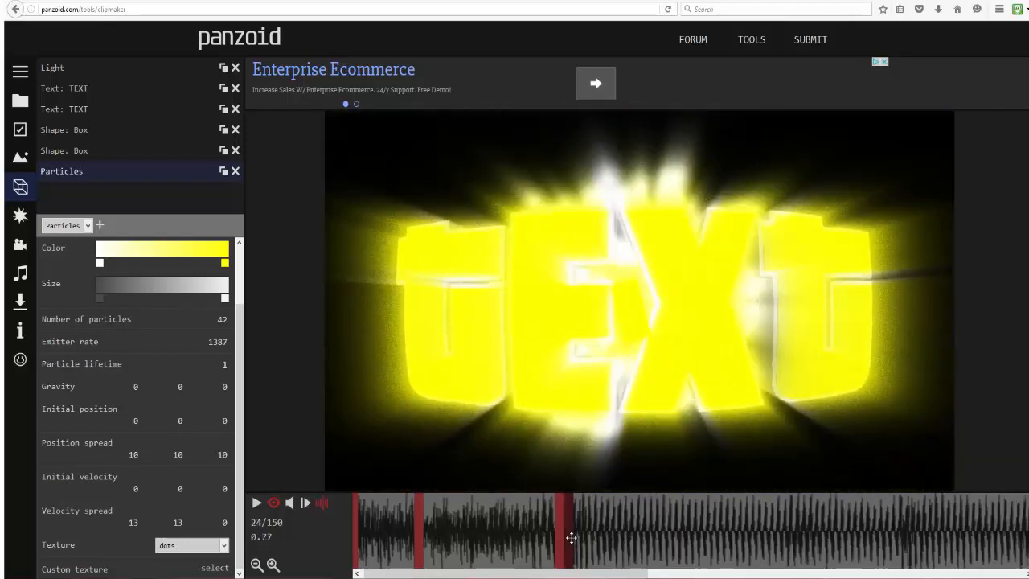
pyautogui.click(224, 453)
pyautogui.write('0')
pyautogui.press('Return')
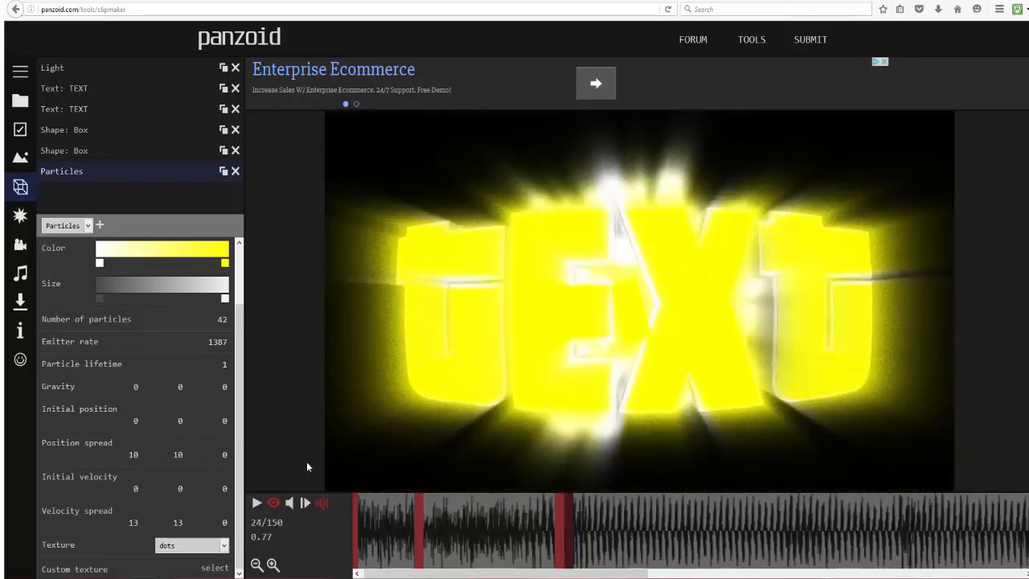
pyautogui.click(259, 509)
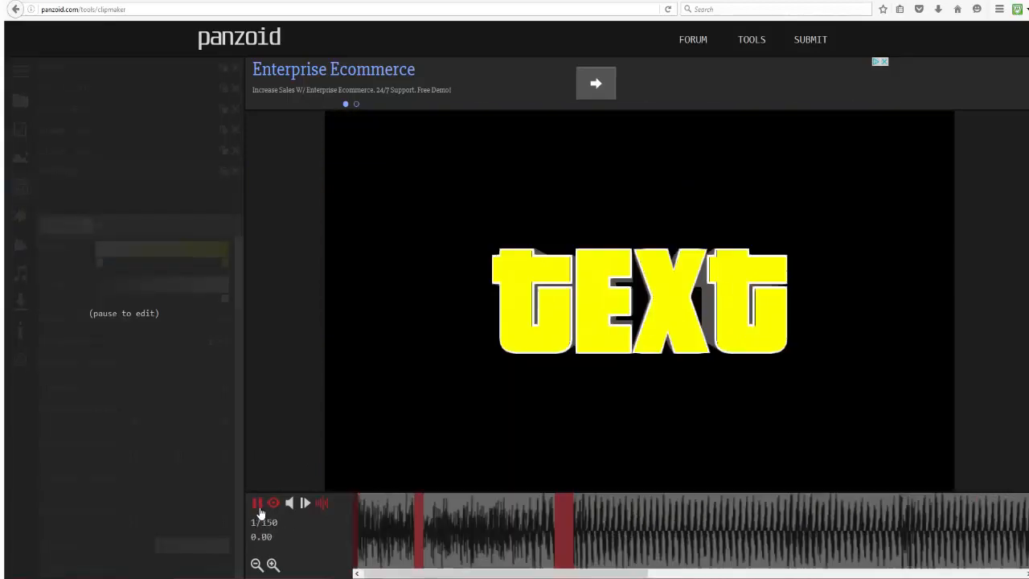
pyautogui.click(259, 512)
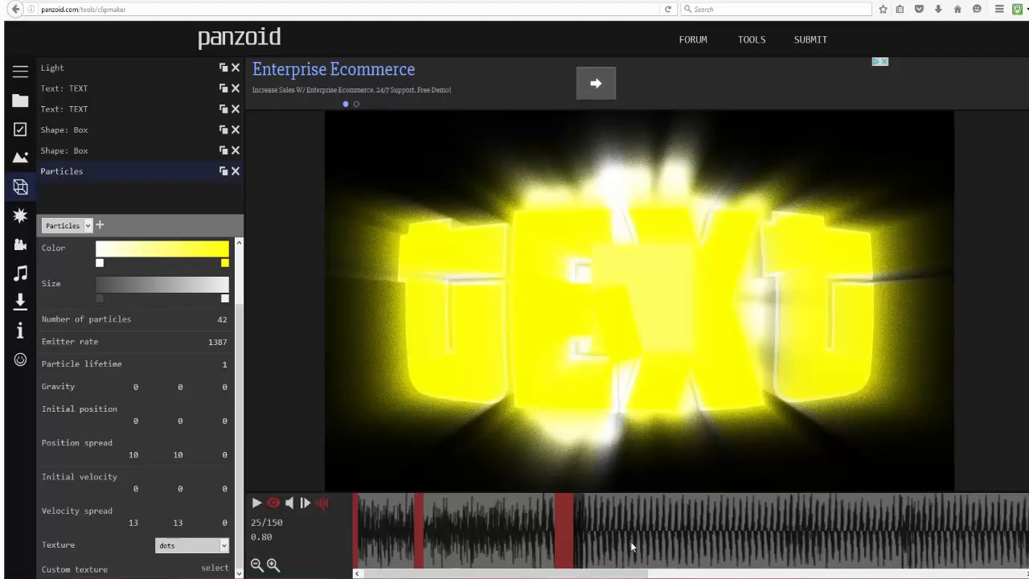
# Add a Shutter effect with the playhead at frame 1 and open its settings.
pyautogui.click(28, 220)
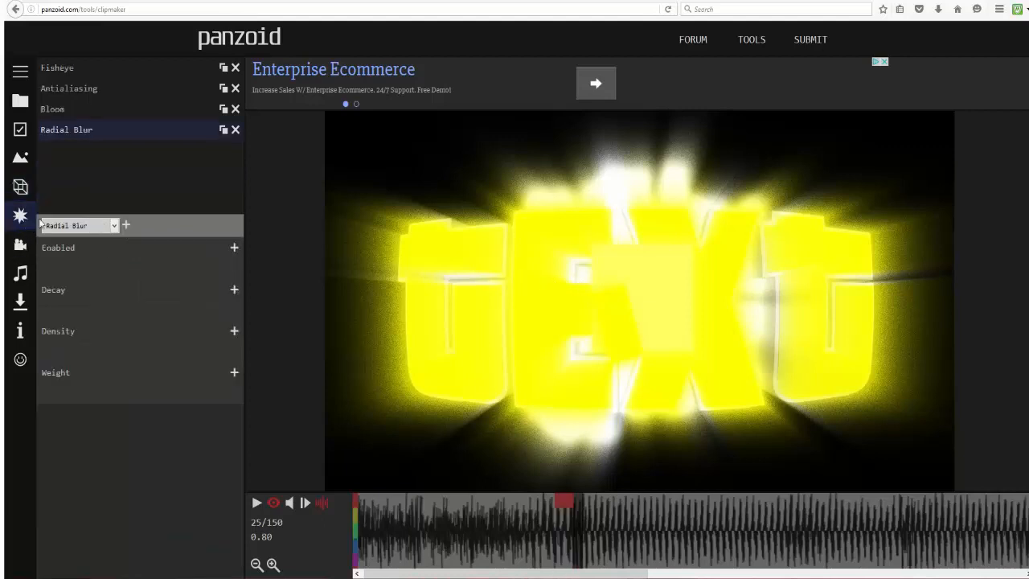
pyautogui.click(84, 286)
pyautogui.click(91, 247)
pyautogui.moveTo(451, 539); pyautogui.dragTo(196, 428)
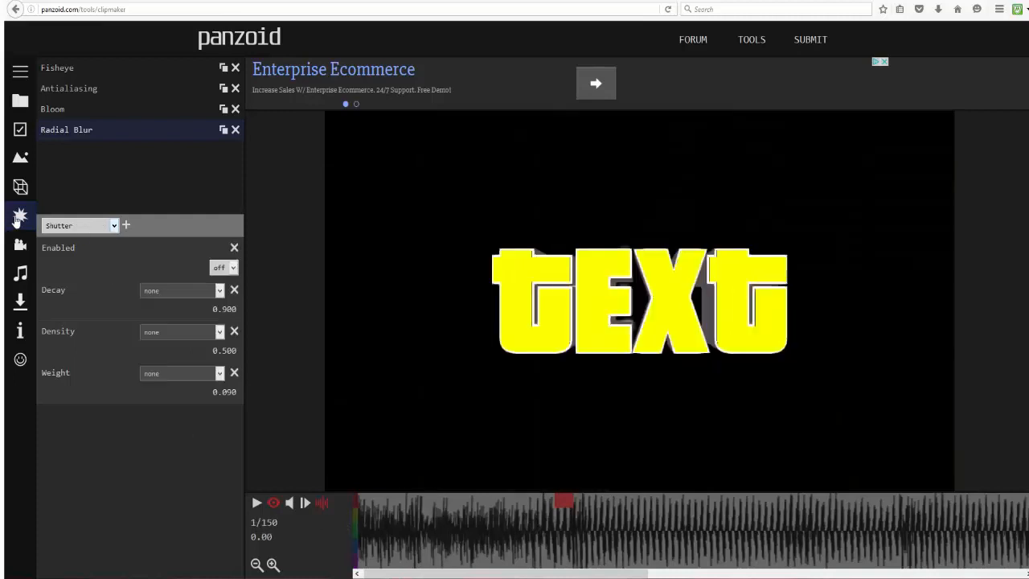
pyautogui.click(125, 225)
pyautogui.click(92, 161)
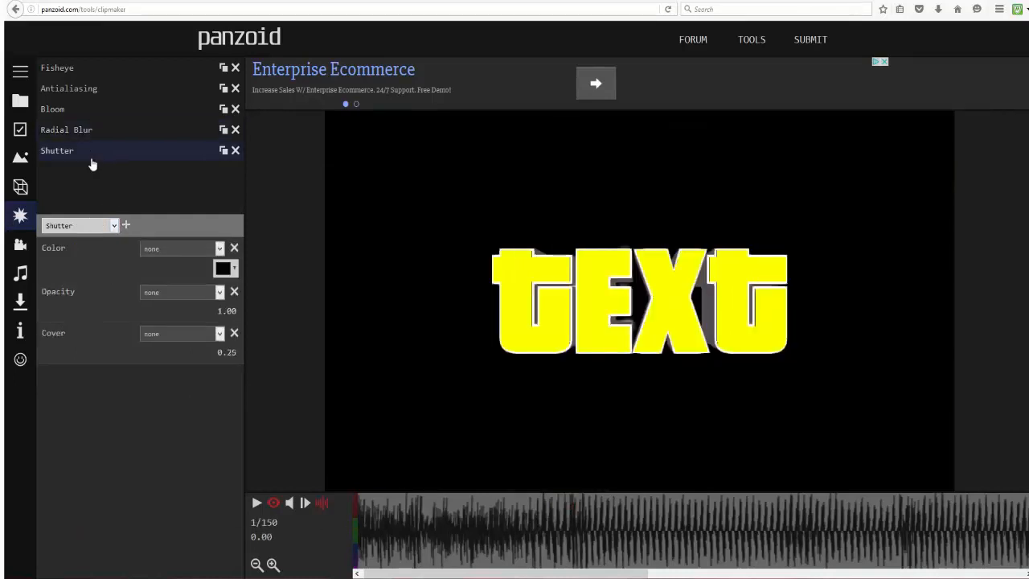
# Try a Cover keyframe of 0.00 for the Shutter at frame 48 and remove it.
pyautogui.moveTo(395, 523); pyautogui.dragTo(794, 537)
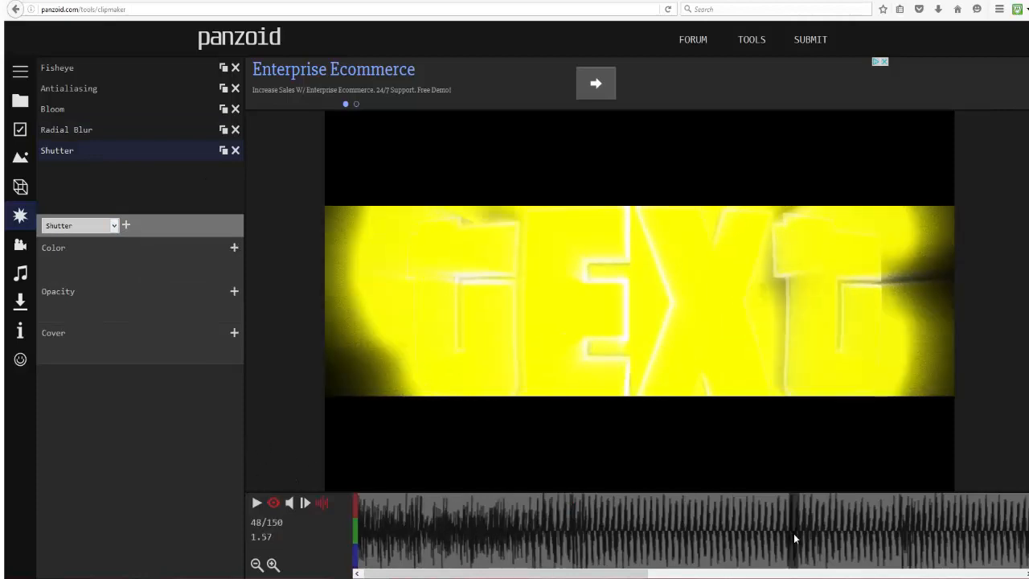
pyautogui.click(238, 336)
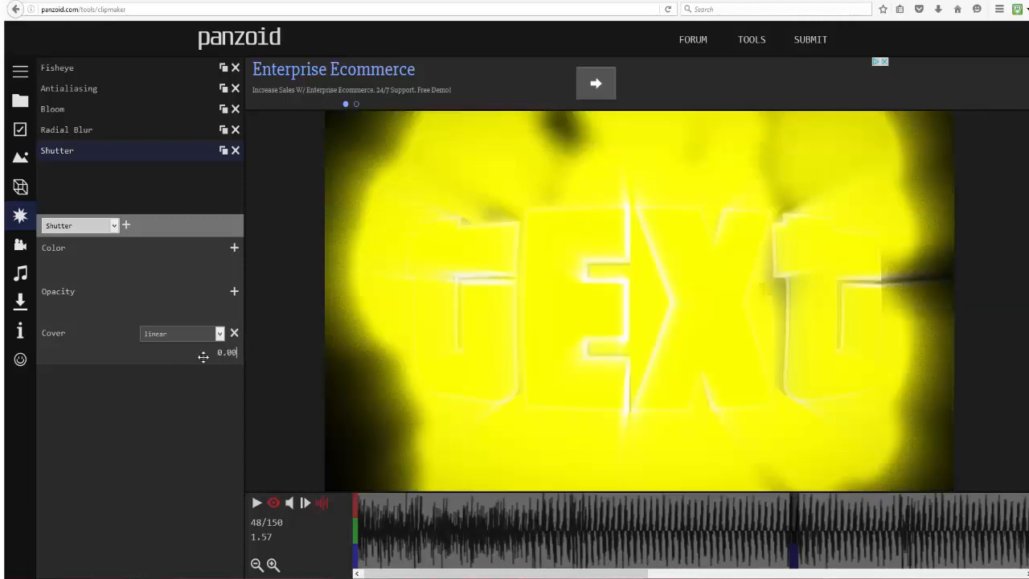
pyautogui.moveTo(204, 356); pyautogui.dragTo(248, 354)
pyautogui.click(234, 334)
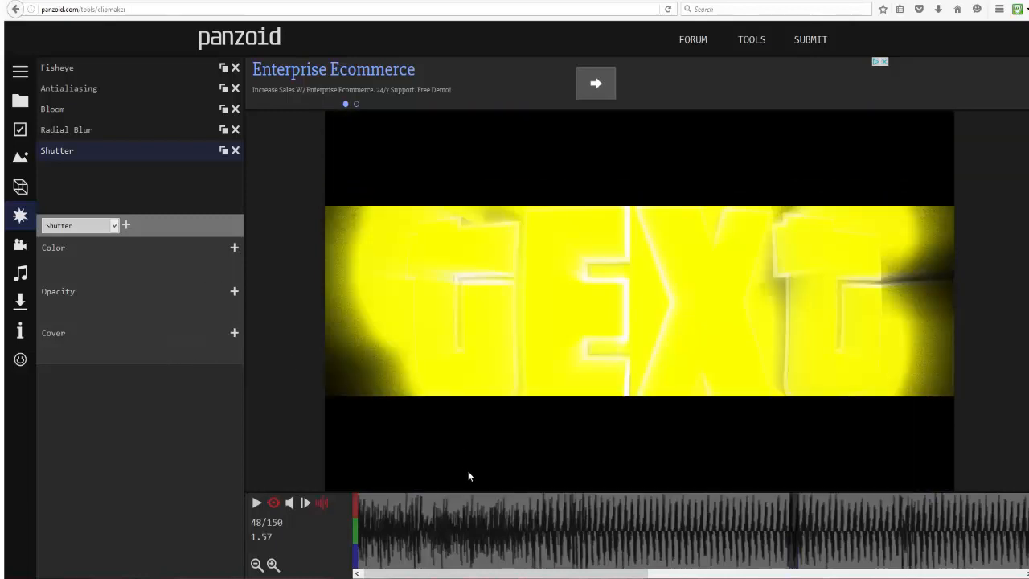
# Set the Shutter's Cover to 0.50 at frame 1 and play the clip to frame 19.
pyautogui.moveTo(466, 518); pyautogui.dragTo(280, 535)
pyautogui.moveTo(228, 357); pyautogui.dragTo(359, 362)
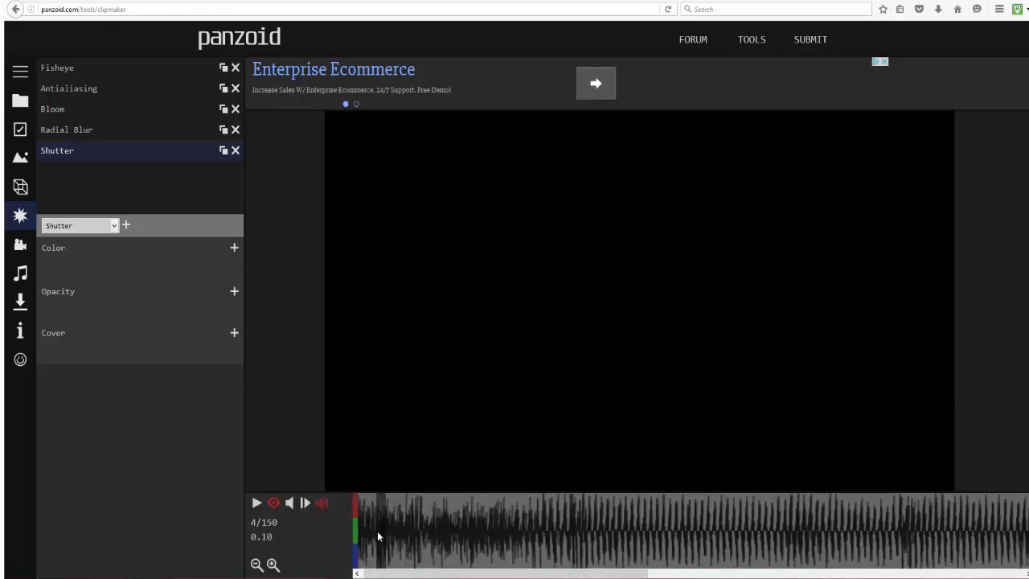
pyautogui.click(255, 504)
pyautogui.click(255, 505)
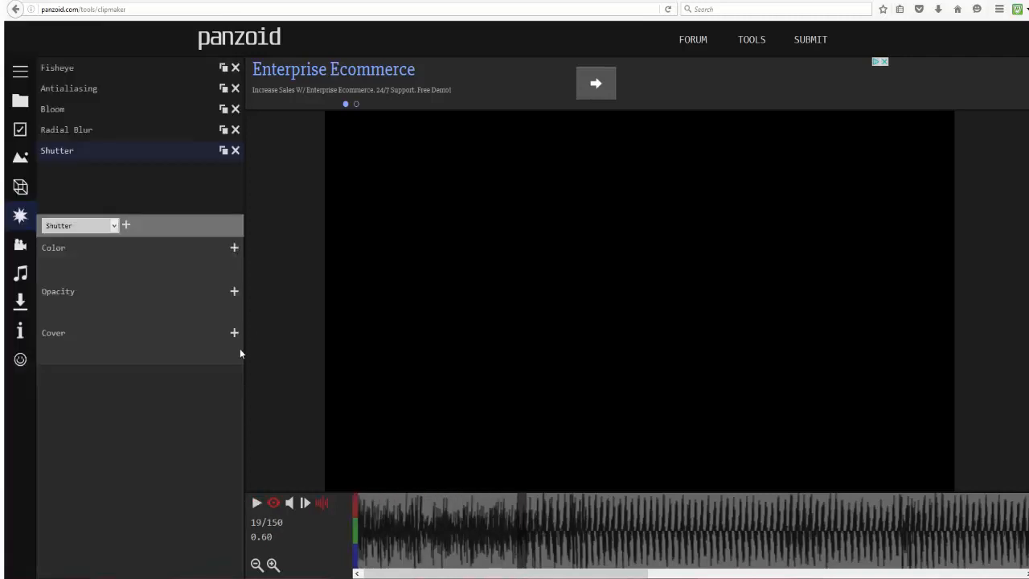
# Add a Shutter Opacity keyframe of 0.00 at frame 19, preview the opening fade, and return to frame 1.
pyautogui.click(233, 293)
pyautogui.moveTo(227, 311); pyautogui.dragTo(57, 349)
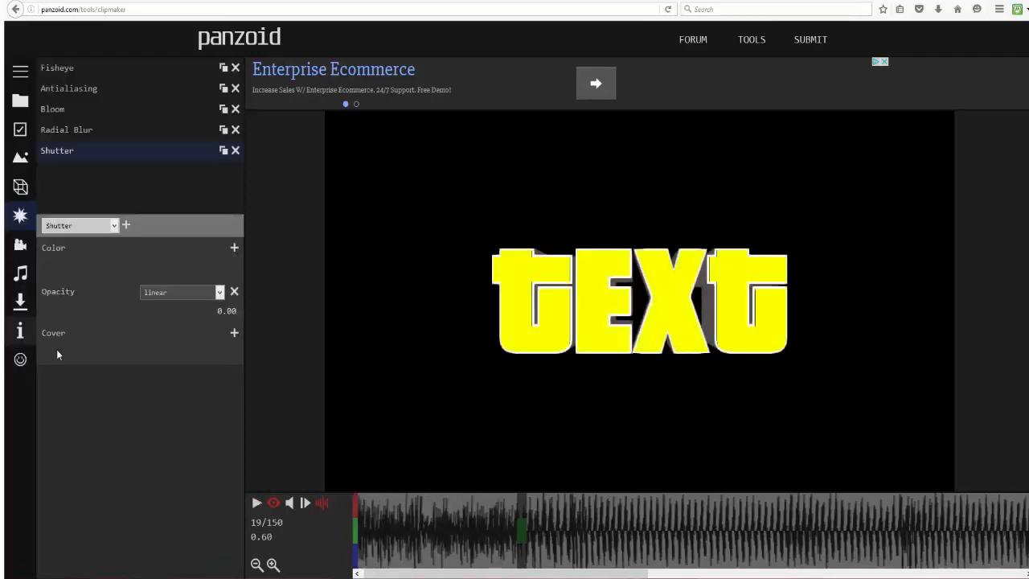
pyautogui.moveTo(421, 525); pyautogui.dragTo(342, 521)
pyautogui.click(257, 510)
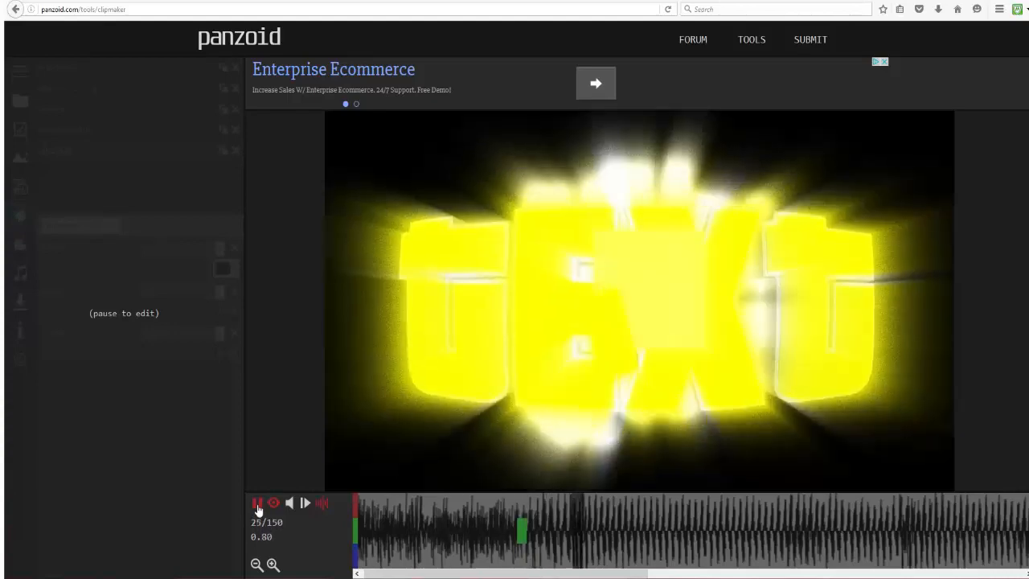
pyautogui.click(257, 510)
pyautogui.moveTo(503, 515); pyautogui.dragTo(341, 509)
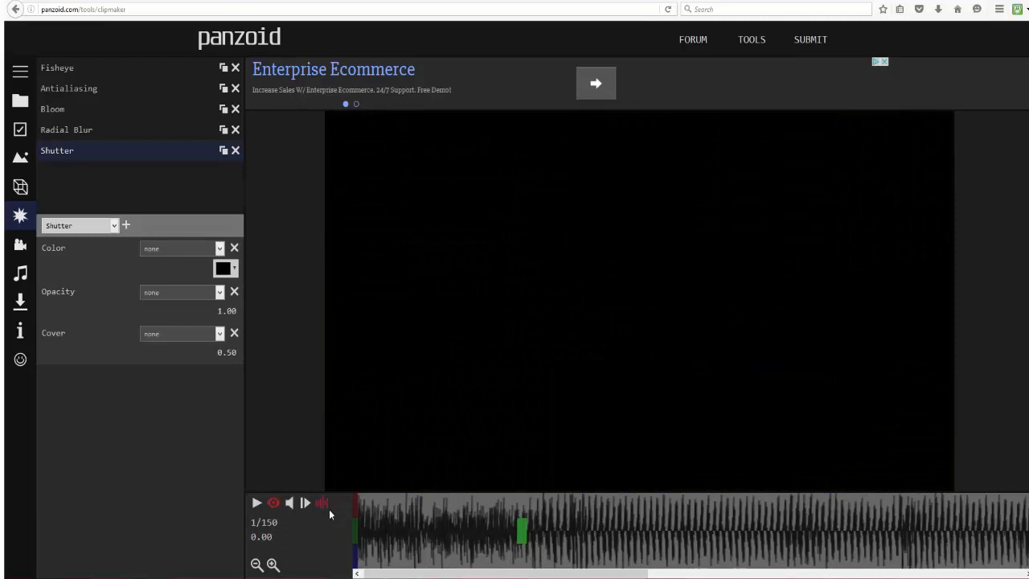
# Try red (#ff0b0b) and green (#0dff00) as the Shutter color at frame 1.
pyautogui.click(223, 268)
pyautogui.click(397, 285)
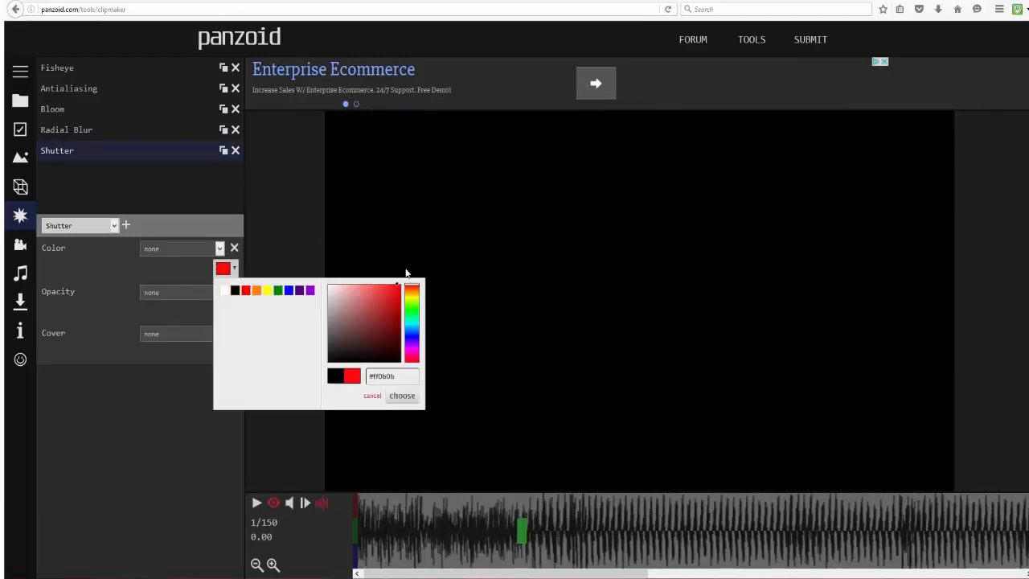
pyautogui.click(402, 396)
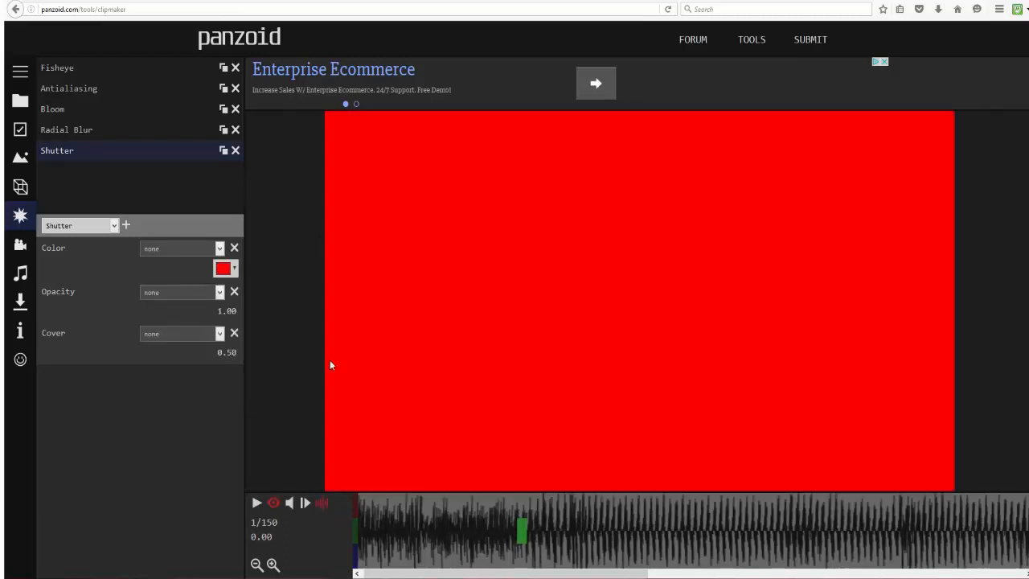
pyautogui.click(227, 271)
pyautogui.click(414, 310)
pyautogui.click(407, 392)
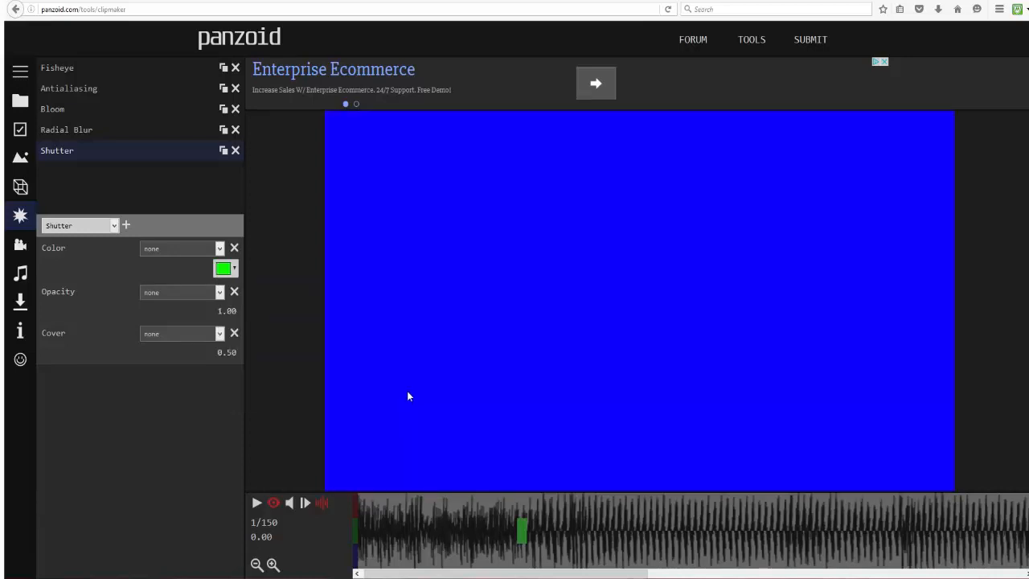
# Try purple and magenta (#ff00ea) as the Shutter color at frame 1.
pyautogui.click(223, 268)
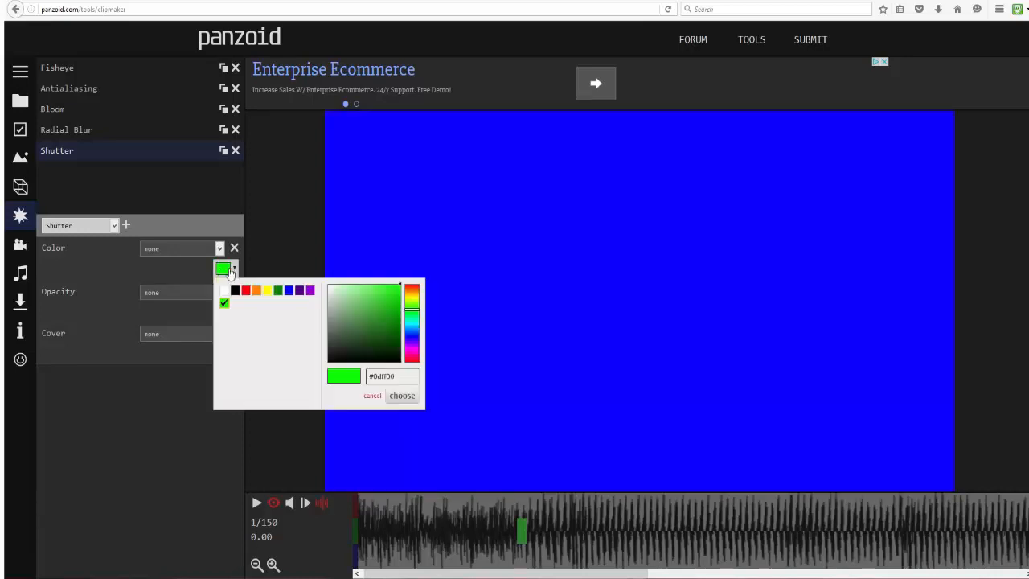
pyautogui.click(408, 351)
pyautogui.click(402, 396)
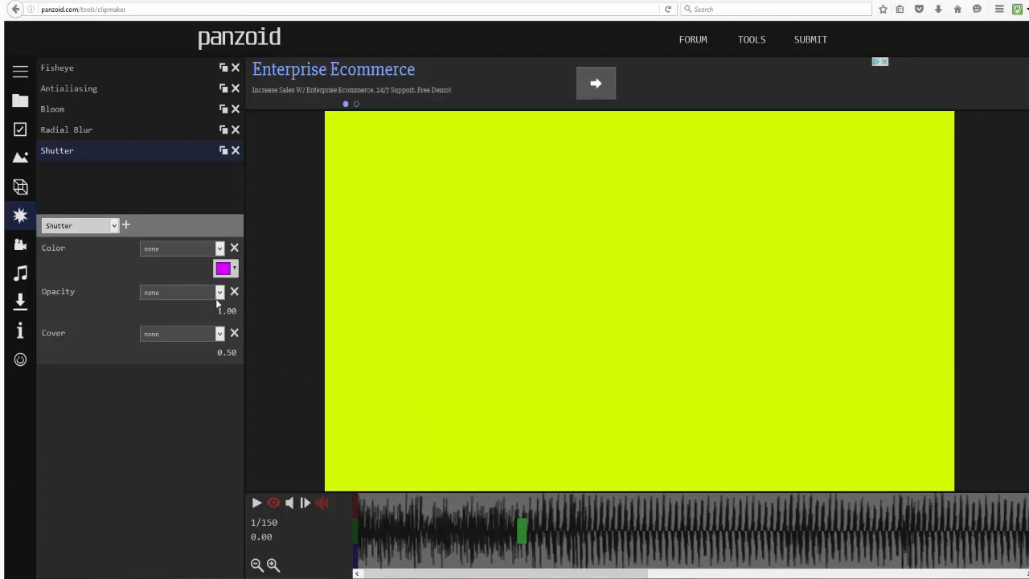
pyautogui.click(223, 268)
pyautogui.click(411, 351)
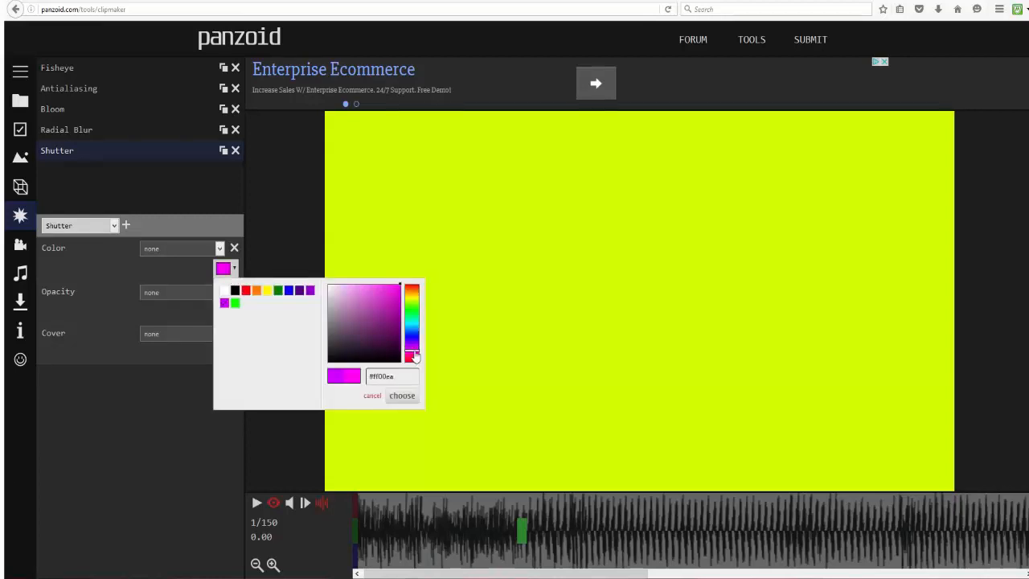
pyautogui.click(405, 396)
# Set the Shutter color to black (#000000) and play the clip to review the opening fade.
pyautogui.click(224, 267)
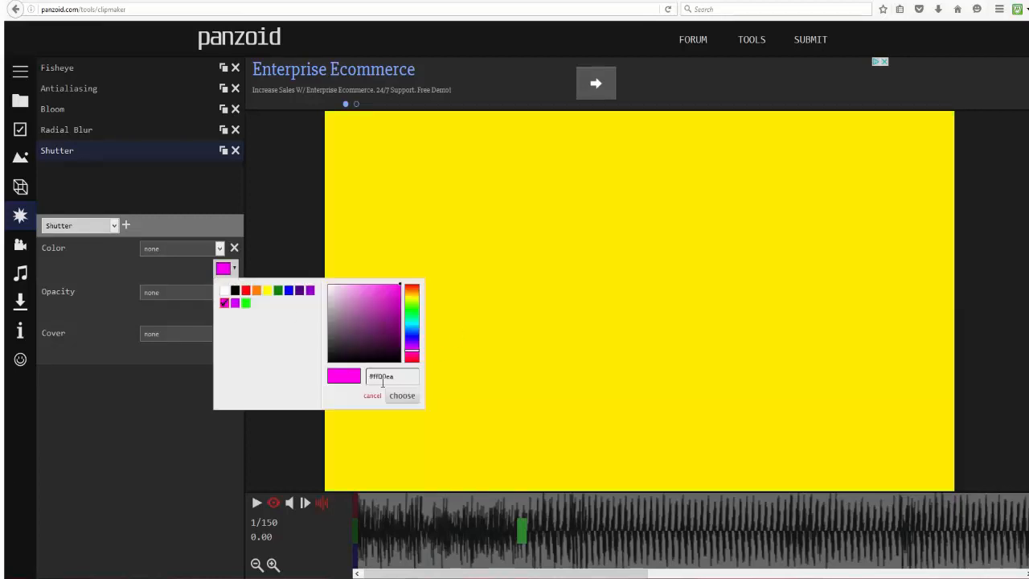
pyautogui.moveTo(375, 322); pyautogui.dragTo(407, 394)
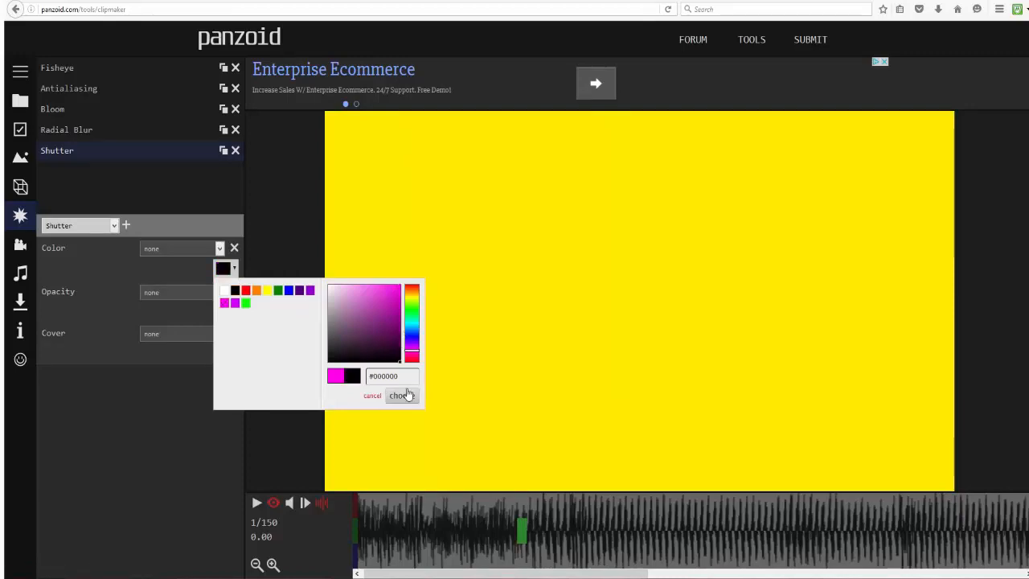
pyautogui.click(407, 395)
pyautogui.click(258, 504)
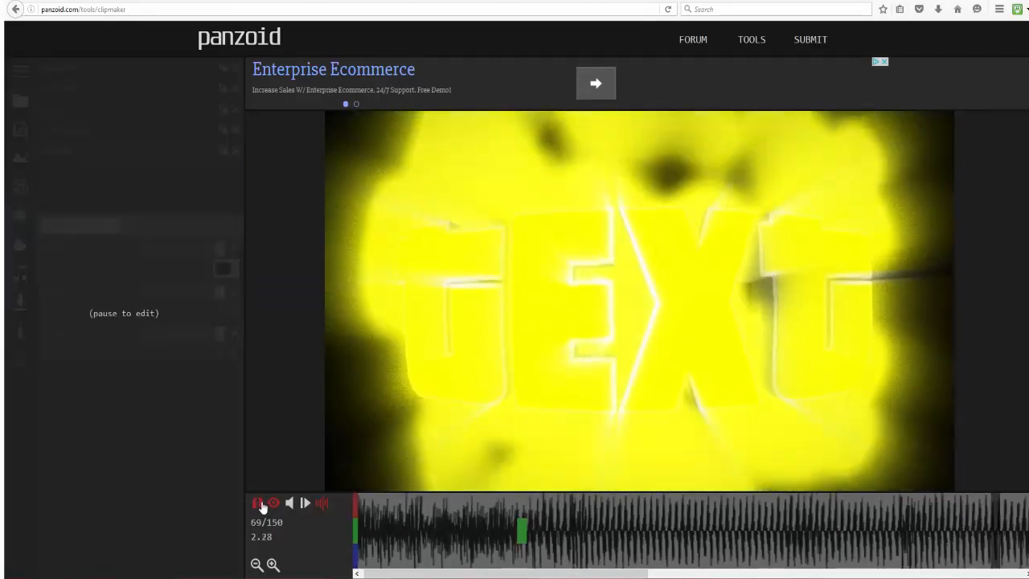
pyautogui.click(258, 504)
pyautogui.click(258, 504)
pyautogui.click(258, 505)
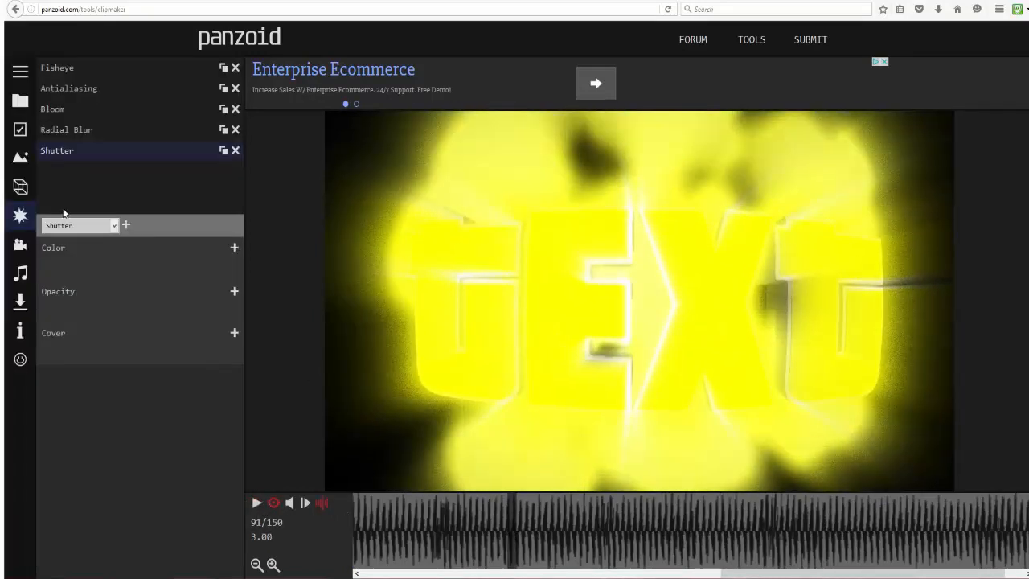
# Add an RGB Shift effect and preview the clip from frame 1.
pyautogui.click(94, 254)
pyautogui.click(126, 226)
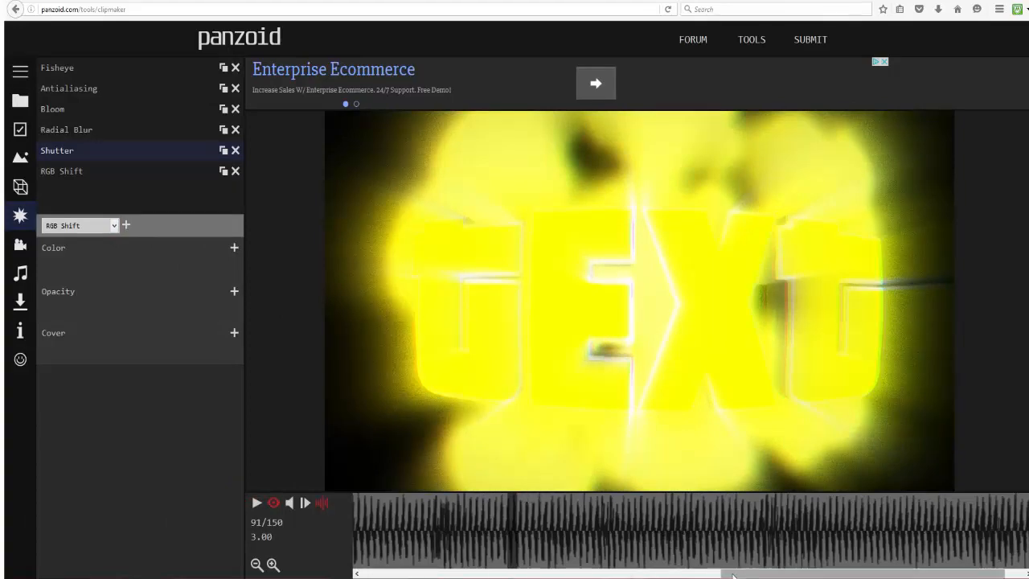
pyautogui.moveTo(748, 573); pyautogui.dragTo(318, 535)
pyautogui.click(358, 529)
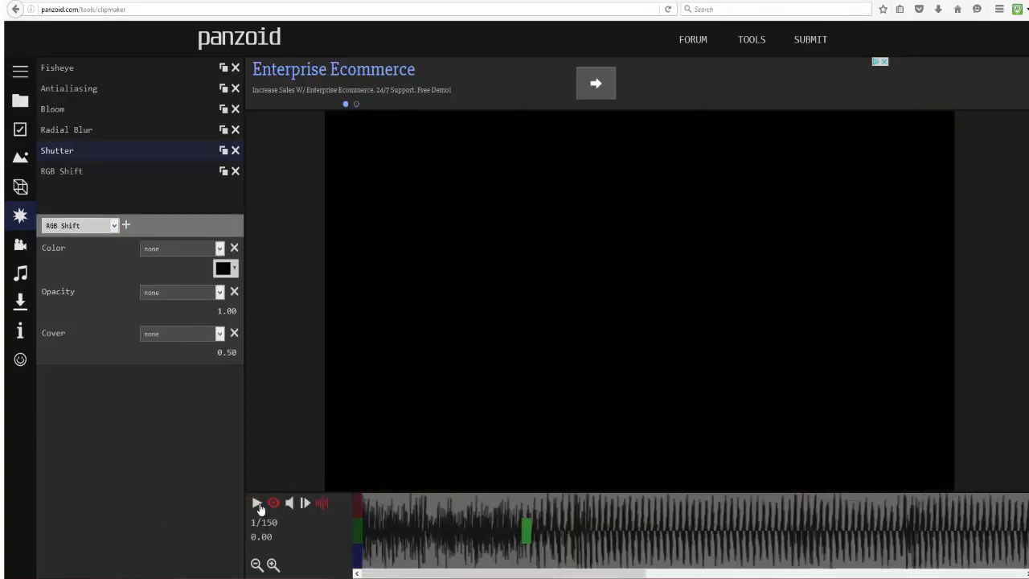
pyautogui.click(257, 503)
pyautogui.click(257, 503)
# Add a linear Amount keyframe to the RGB Shift effect at frame 14 and lower its value.
pyautogui.moveTo(624, 521); pyautogui.dragTo(359, 520)
pyautogui.click(85, 173)
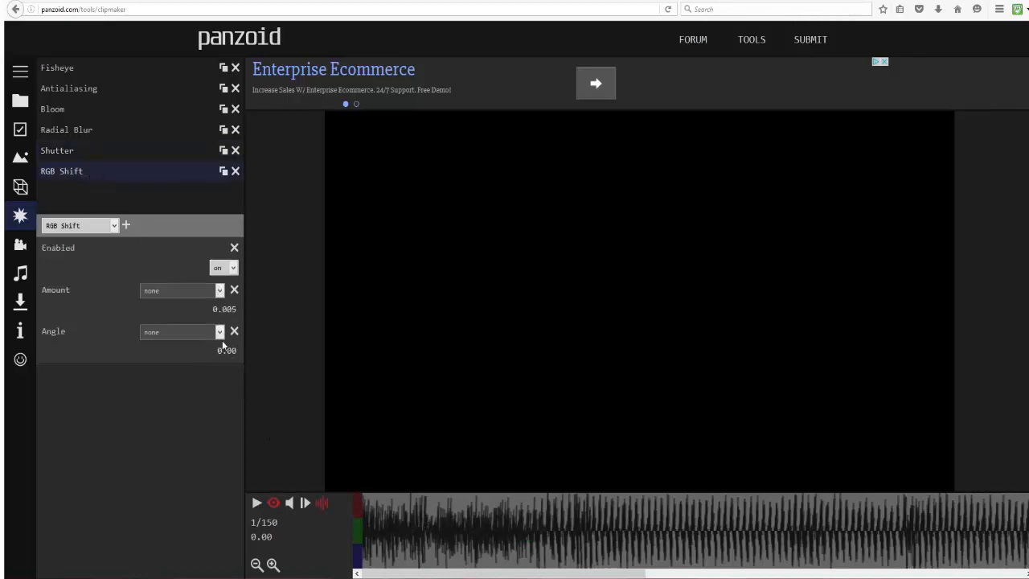
pyautogui.moveTo(426, 519); pyautogui.dragTo(477, 532)
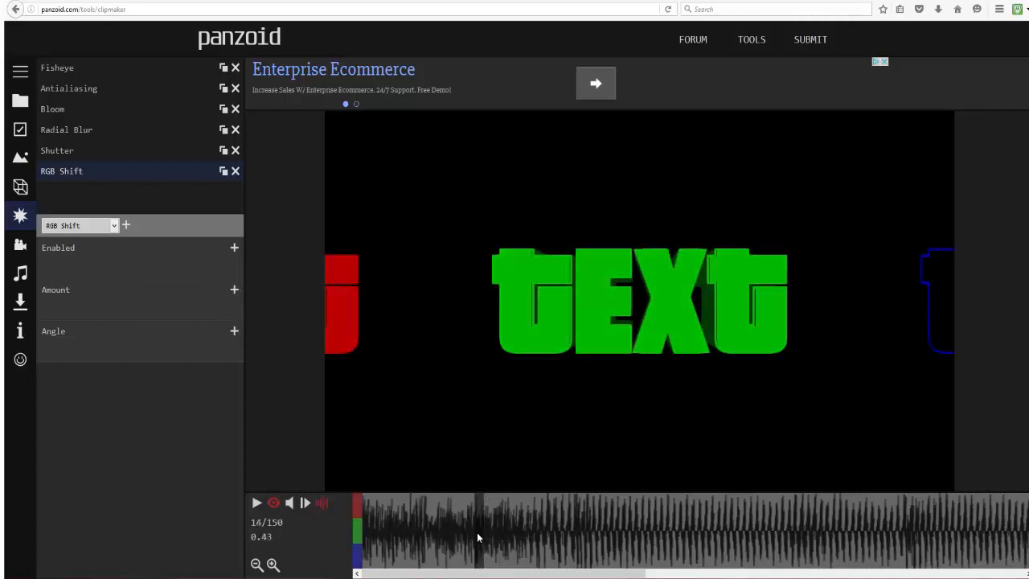
pyautogui.click(233, 290)
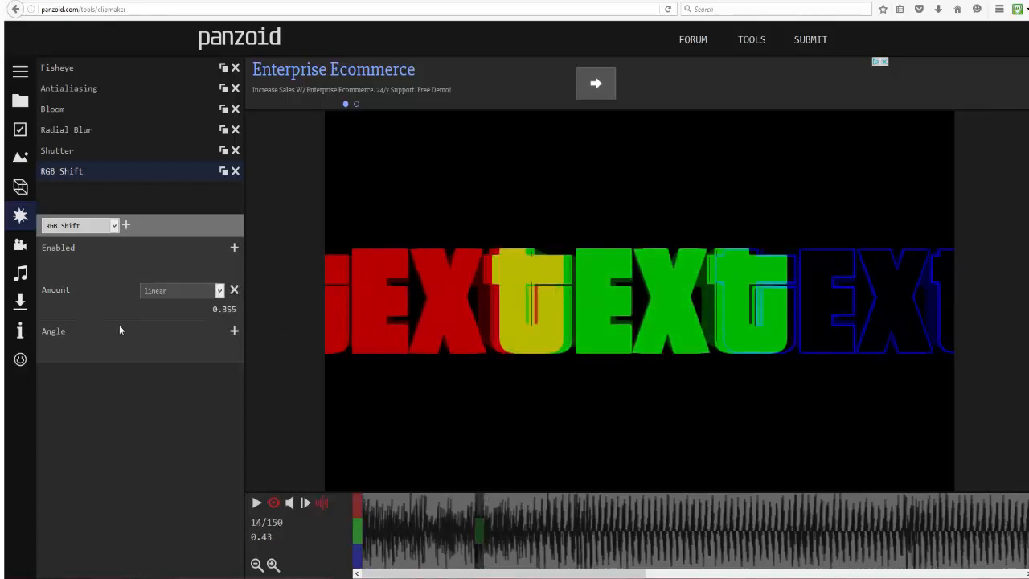
pyautogui.moveTo(210, 312); pyautogui.dragTo(60, 321)
# Play the clip from frame 1 to review the animated RGB Shift.
pyautogui.moveTo(541, 515); pyautogui.dragTo(364, 499)
pyautogui.click(259, 504)
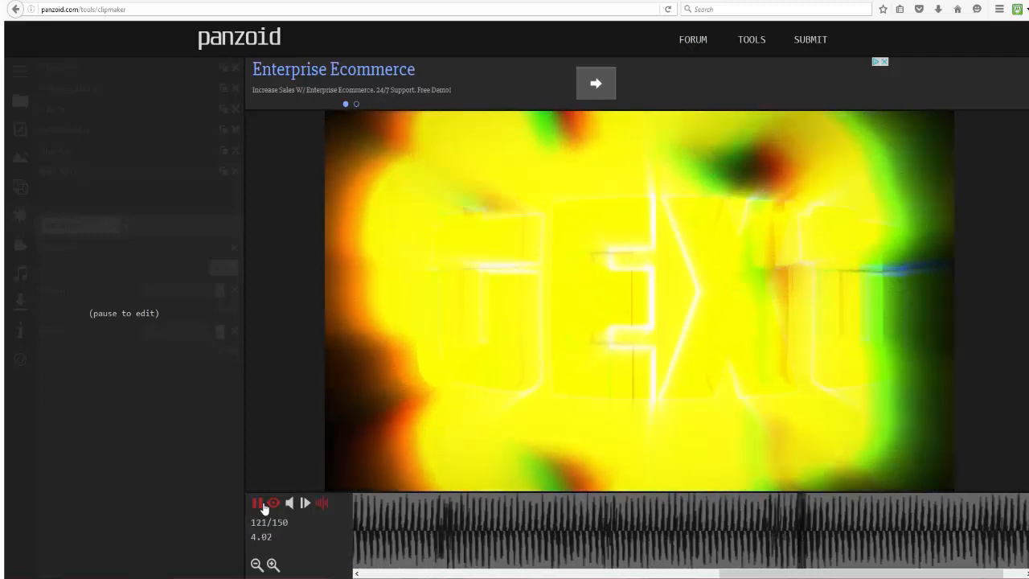
pyautogui.click(263, 507)
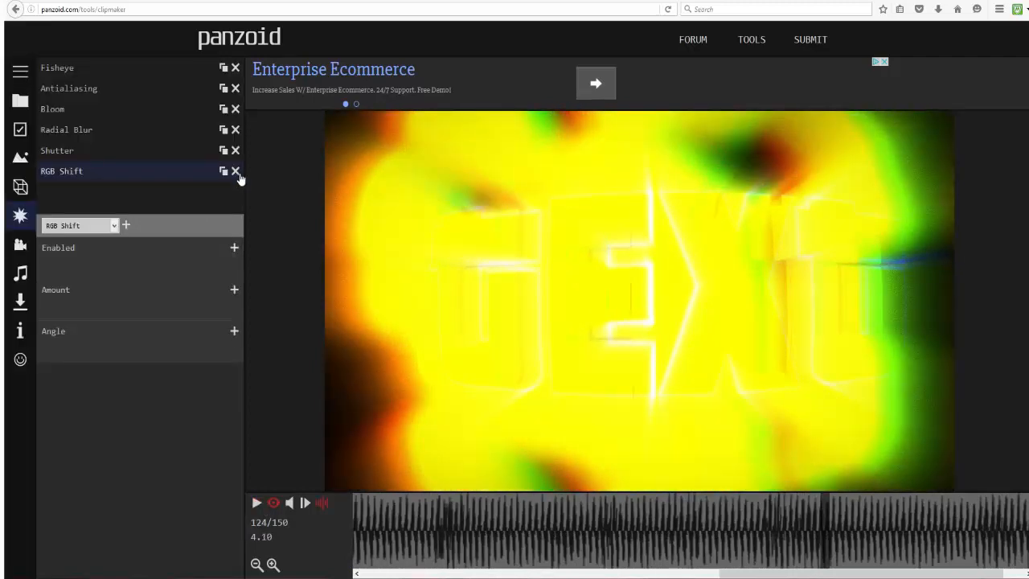
# Remove the RGB Shift effect and add a Color Correction effect at frame 1.
pyautogui.click(235, 171)
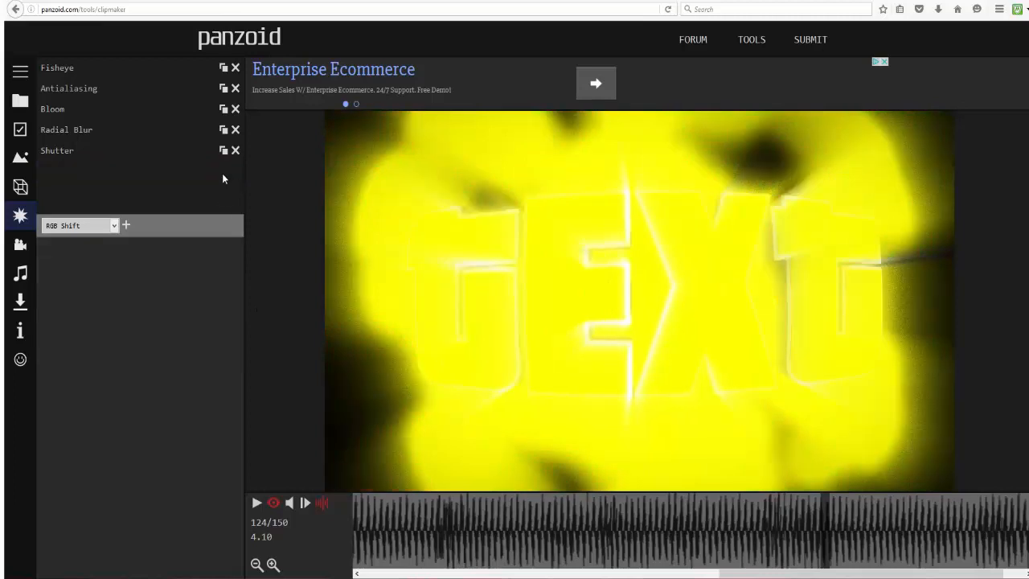
pyautogui.click(94, 290)
pyautogui.click(521, 540)
pyautogui.moveTo(756, 573); pyautogui.dragTo(314, 567)
pyautogui.click(289, 502)
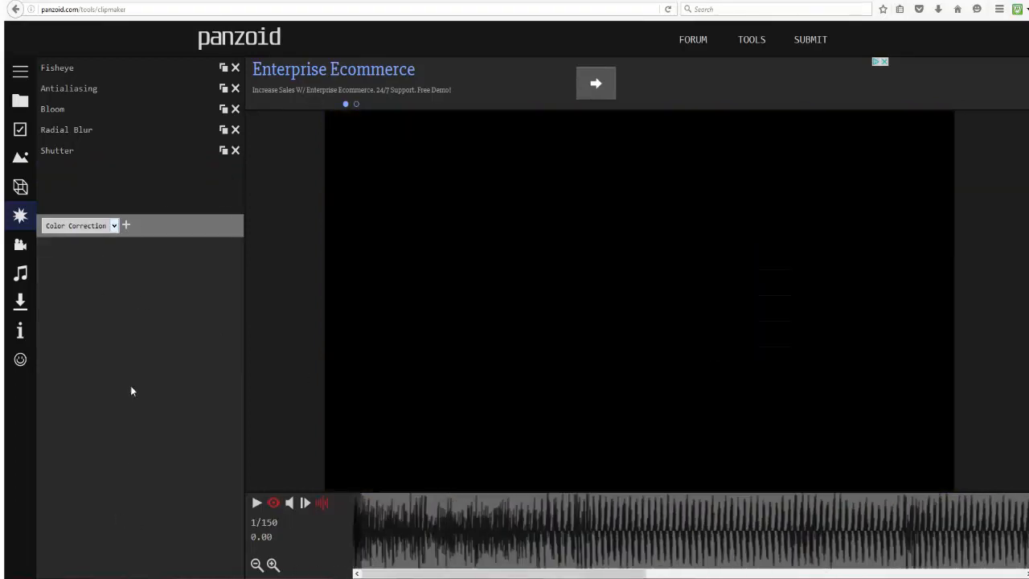
pyautogui.click(125, 225)
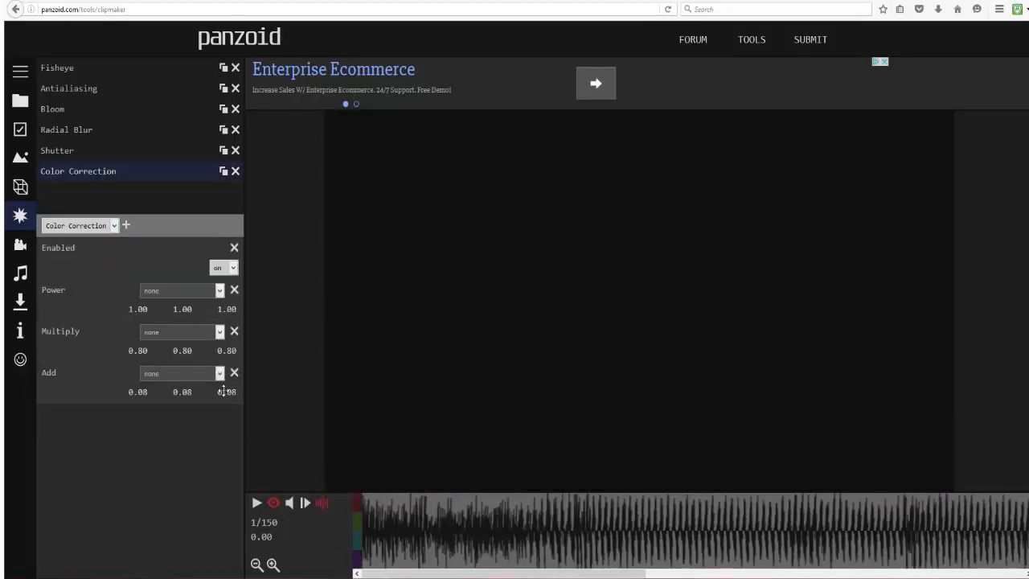
# Try tinting the frame with Color Correction Add values, with red at 1.00 and 0.55 and blue at 0.61 and 0.15.
pyautogui.moveTo(226, 393)
pyautogui.mouseDown()
pyautogui.moveTo(641, 381)
pyautogui.moveTo(225, 411)
pyautogui.mouseUp()
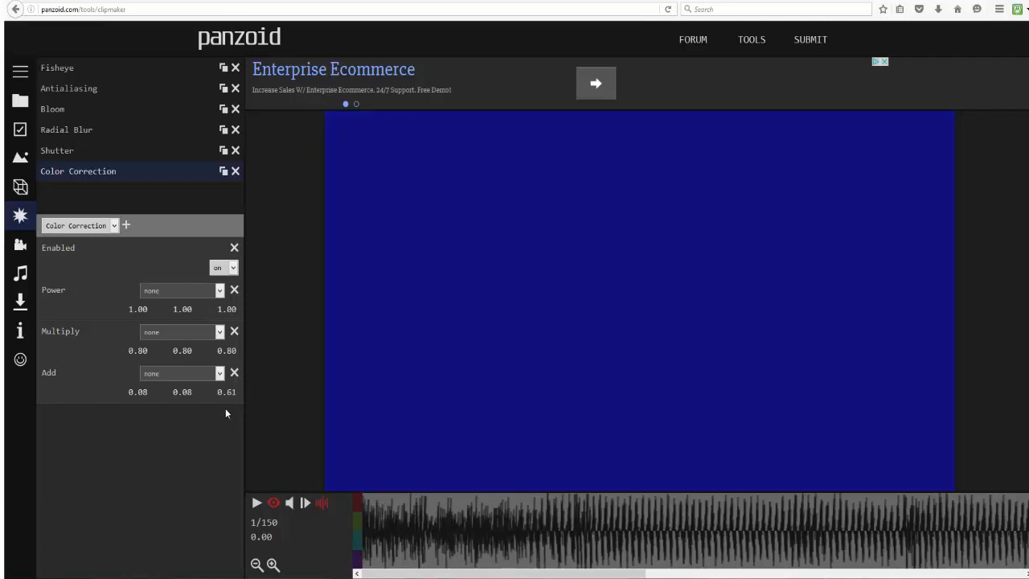
pyautogui.moveTo(140, 392); pyautogui.dragTo(778, 320)
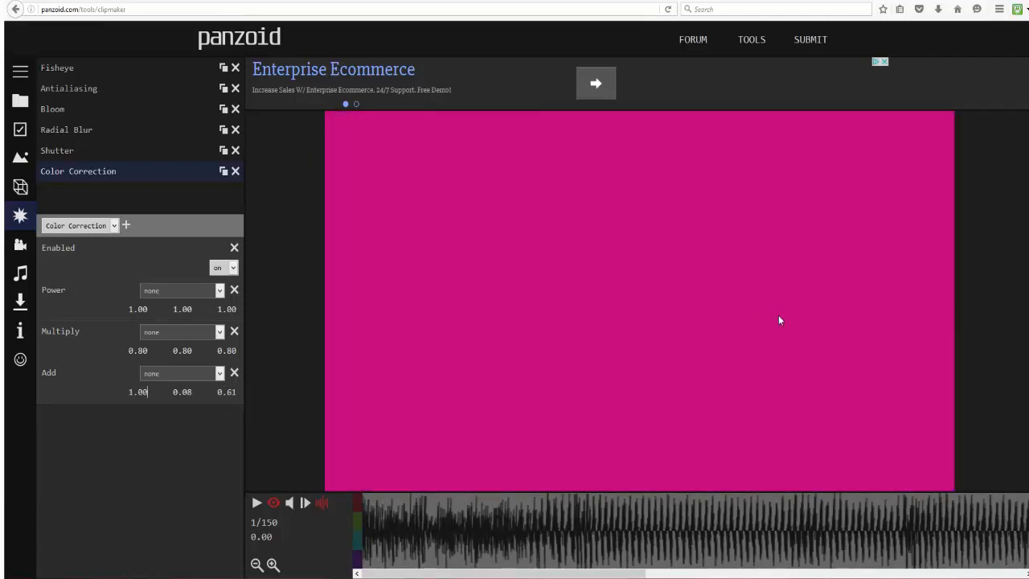
pyautogui.moveTo(219, 401); pyautogui.dragTo(37, 416)
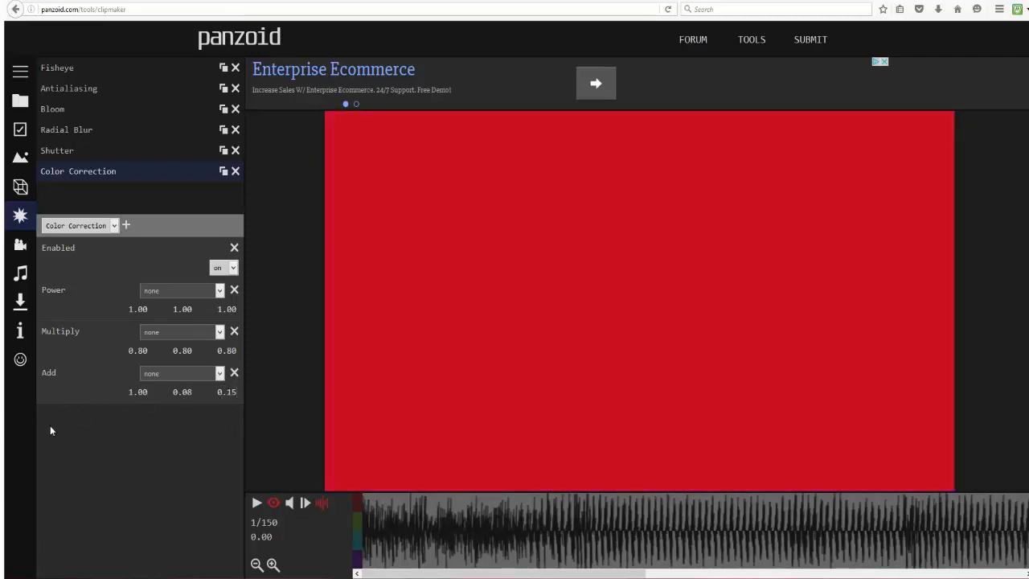
pyautogui.moveTo(137, 392); pyautogui.dragTo(105, 400)
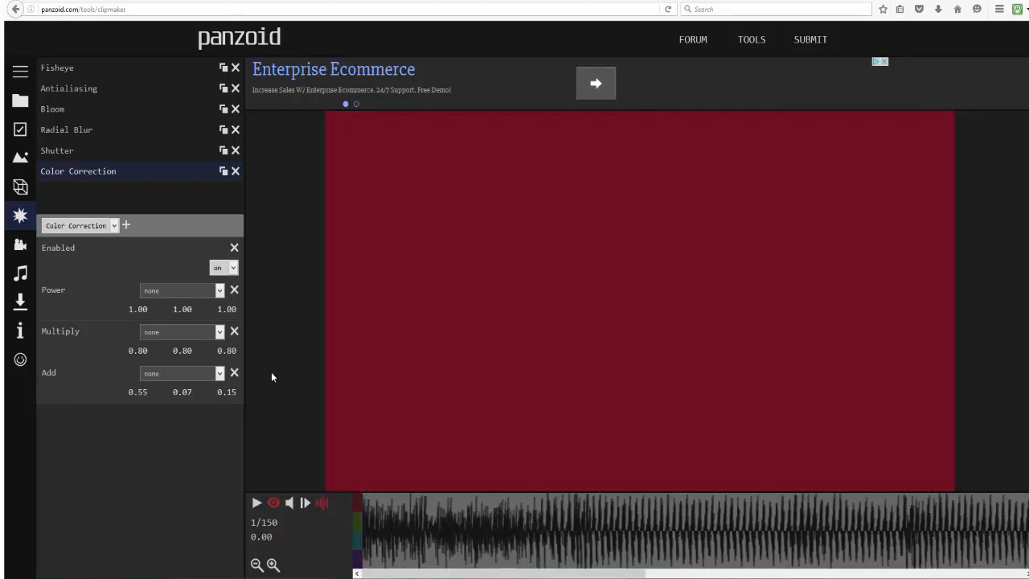
# Set the red, green and blue Add values of the Color Correction to 0.80.
pyautogui.click(149, 392)
pyautogui.write('.8')
pyautogui.press('Return')
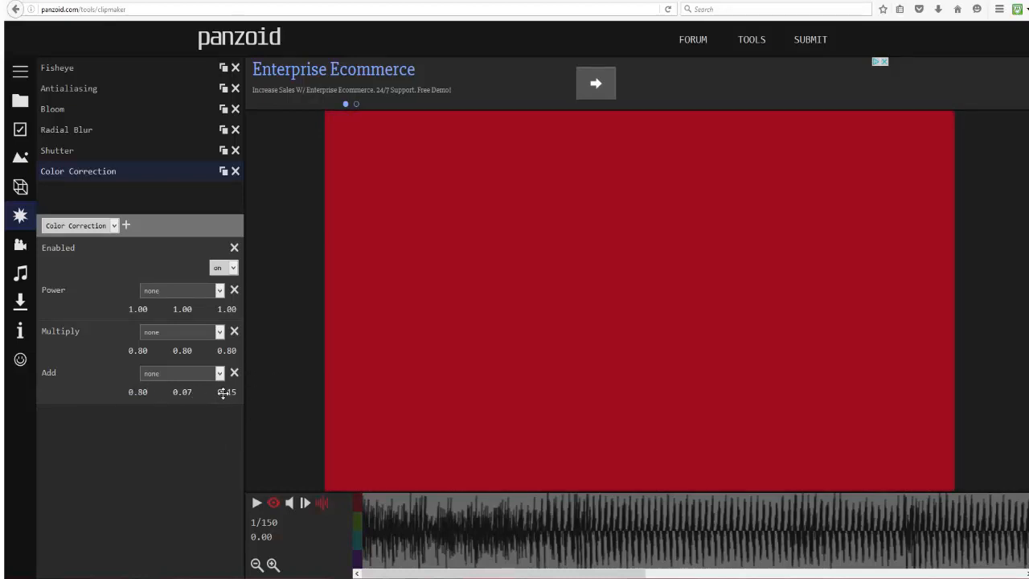
pyautogui.click(224, 393)
pyautogui.write('.8')
pyautogui.press('Return')
pyautogui.click(198, 390)
pyautogui.write('.8')
pyautogui.press('Return')
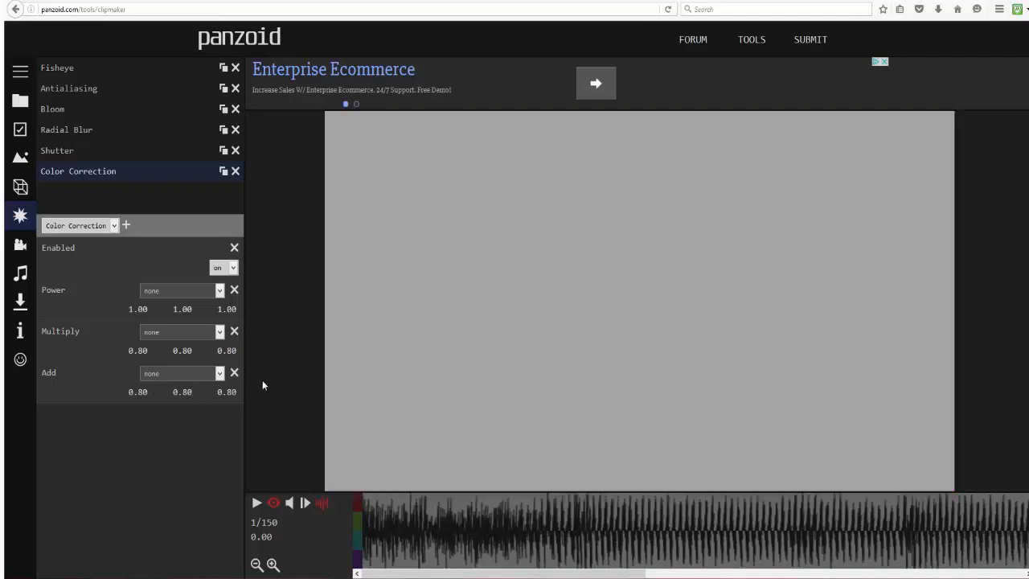
# Set the red, green and blue Multiply values of the Color Correction to 1.00.
pyautogui.click(143, 394)
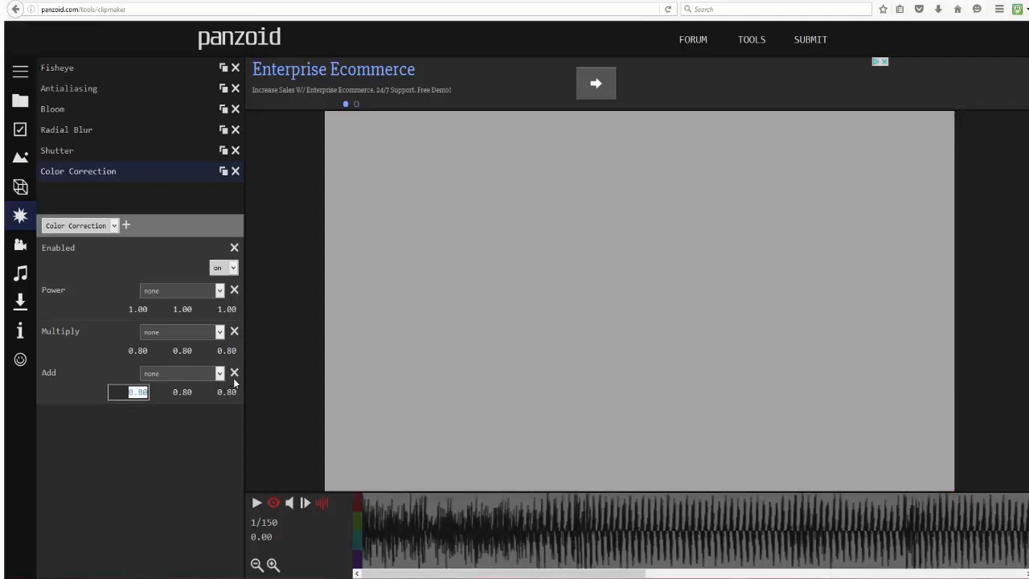
pyautogui.click(138, 350)
pyautogui.write('1')
pyautogui.press('Return')
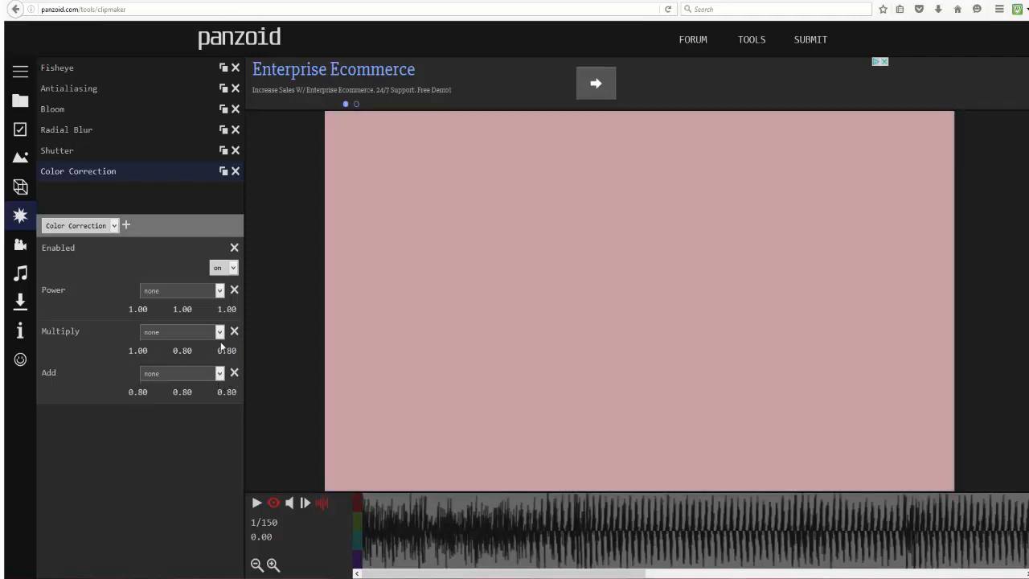
pyautogui.click(191, 352)
pyautogui.write('1')
pyautogui.click(281, 331)
pyautogui.click(229, 347)
pyautogui.write('1')
pyautogui.click(282, 334)
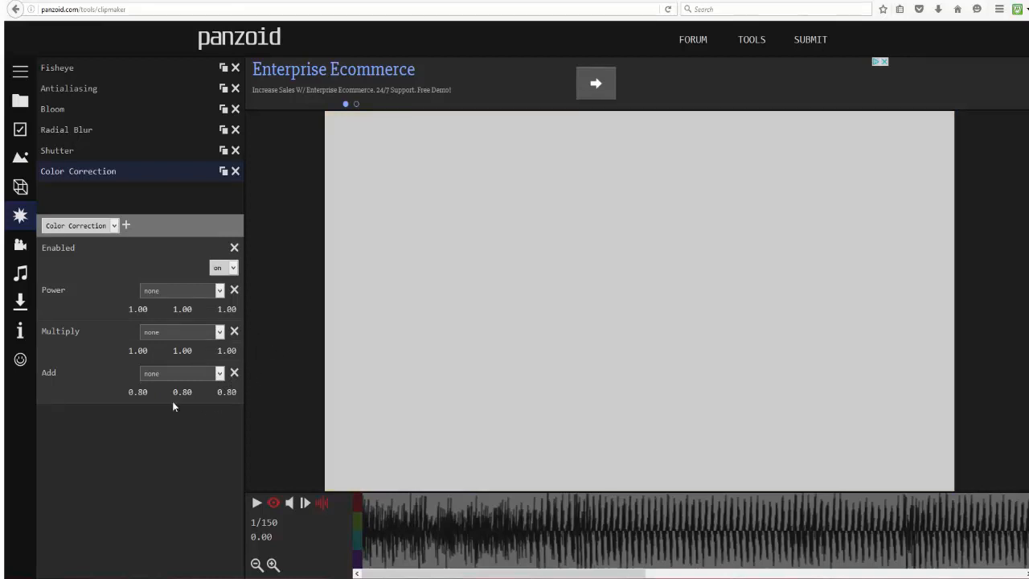
# Set the Color Correction's Add values to 1.00 for red, 1.00 for green and 0.00 for blue.
pyautogui.click(141, 395)
pyautogui.write('1')
pyautogui.click(272, 360)
pyautogui.click(188, 393)
pyautogui.write('1')
pyautogui.click(272, 362)
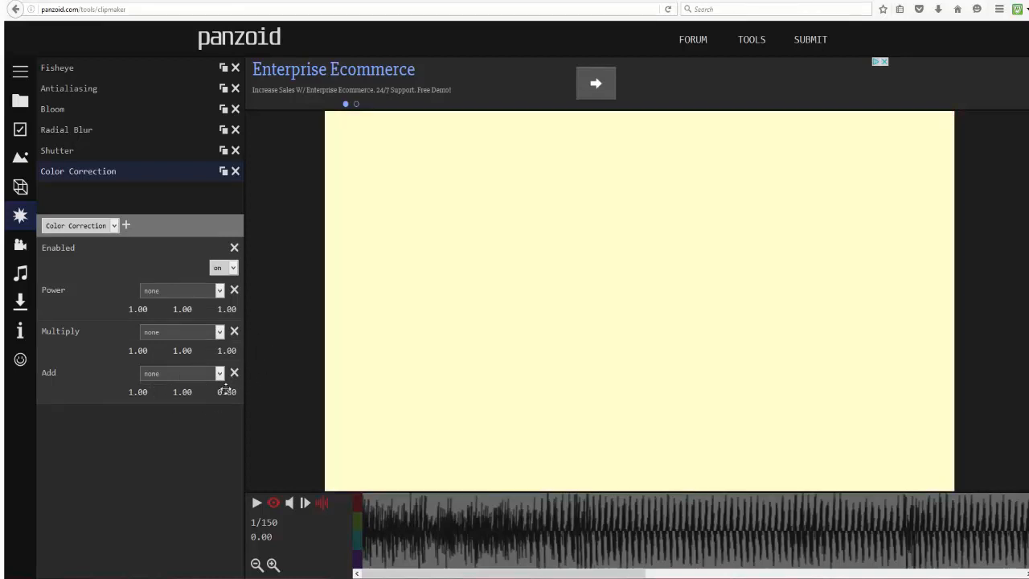
pyautogui.moveTo(227, 391); pyautogui.dragTo(201, 392)
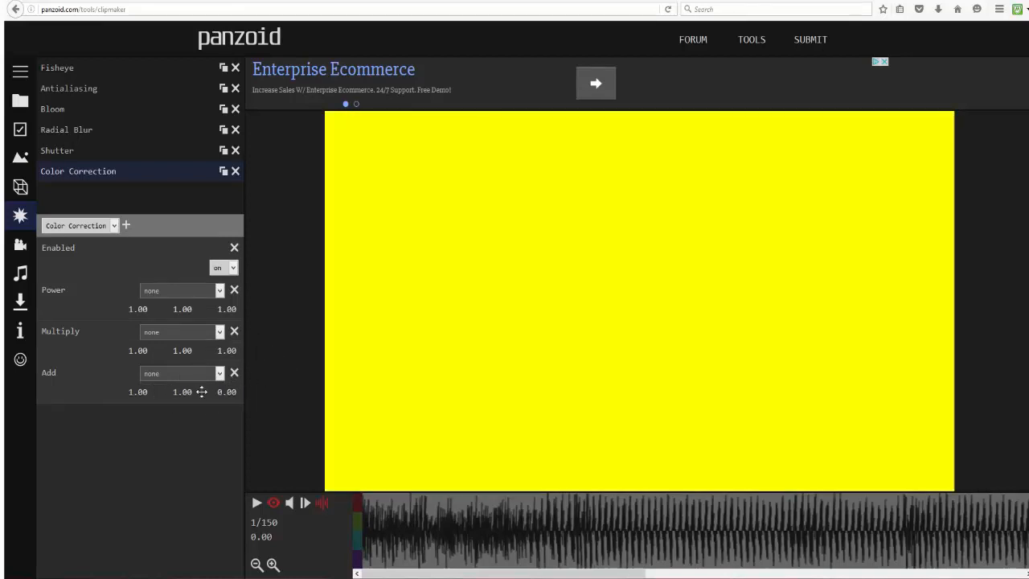
# Reset the green and red Add values of the Color Correction to 0.
pyautogui.click(186, 394)
pyautogui.write('0')
pyautogui.click(279, 362)
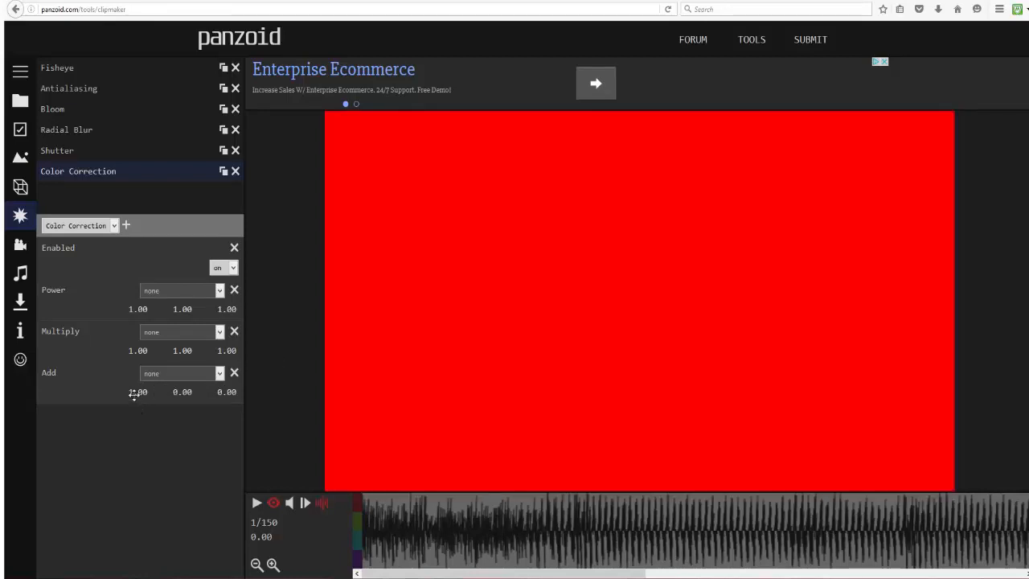
pyautogui.click(134, 393)
pyautogui.write('0')
pyautogui.click(274, 349)
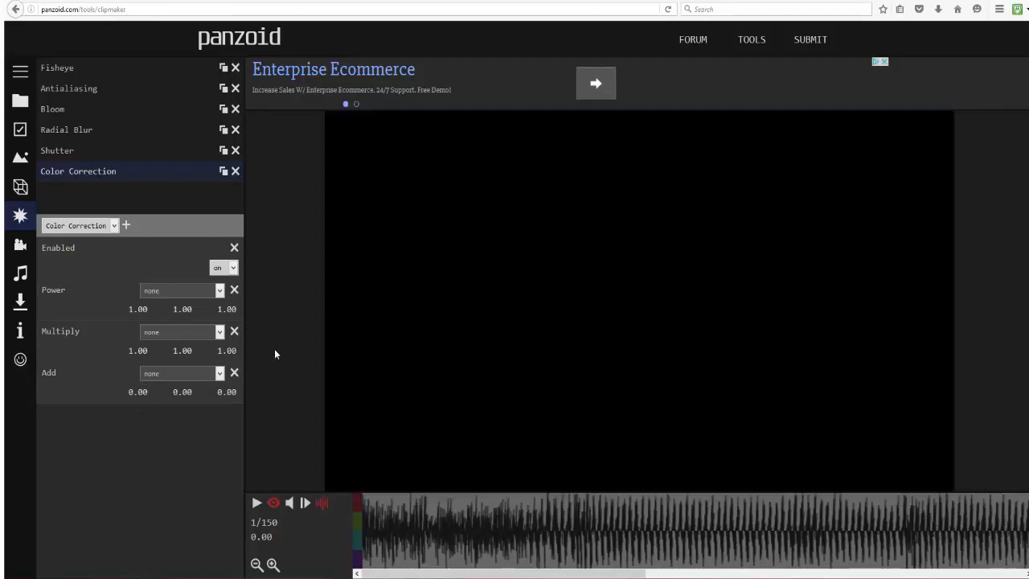
# Try a green Add value of 1.00 in the Color Correction and reset it to 0.
pyautogui.moveTo(186, 394); pyautogui.dragTo(524, 315)
pyautogui.click(184, 391)
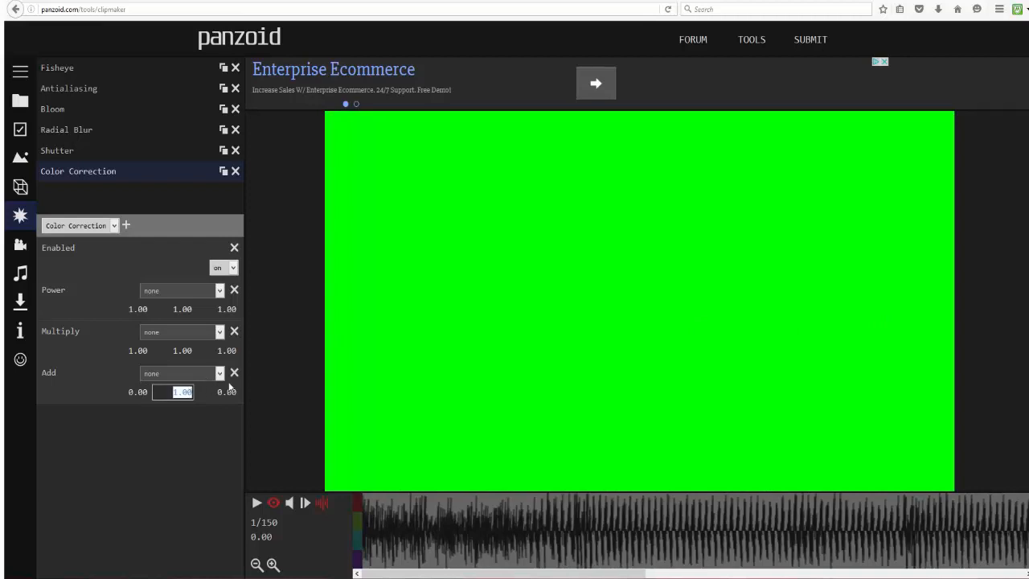
pyautogui.write('0')
pyautogui.click(249, 375)
# Set the Color Correction's Power to 0.00 for green and 5.76 for blue, and its green Add value to 1.00.
pyautogui.moveTo(182, 309); pyautogui.dragTo(606, 308)
pyautogui.moveTo(133, 309); pyautogui.dragTo(507, 299)
pyautogui.moveTo(184, 392); pyautogui.dragTo(763, 379)
pyautogui.moveTo(232, 309); pyautogui.dragTo(1, 310)
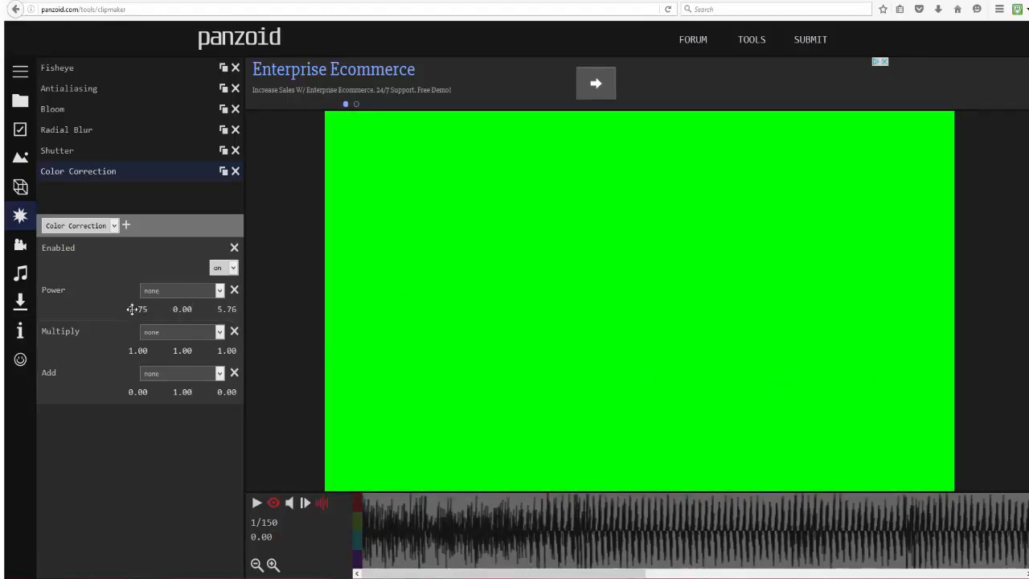
pyautogui.moveTo(133, 310); pyautogui.dragTo(20, 327)
# Set the Color Correction's Multiply values to 0.00 for red, 4.75 for green and 0.00 for blue.
pyautogui.moveTo(234, 351); pyautogui.dragTo(44, 378)
pyautogui.moveTo(188, 353); pyautogui.dragTo(64, 355)
pyautogui.moveTo(184, 355); pyautogui.dragTo(421, 350)
pyautogui.moveTo(130, 352); pyautogui.dragTo(13, 342)
# Set the Color Correction's Power to 9.98 for red and 2.40 for green, and check frame 21 before returning to frame 1.
pyautogui.moveTo(118, 305); pyautogui.dragTo(375, 314)
pyautogui.moveTo(164, 312); pyautogui.dragTo(417, 485)
pyautogui.moveTo(516, 530); pyautogui.dragTo(541, 528)
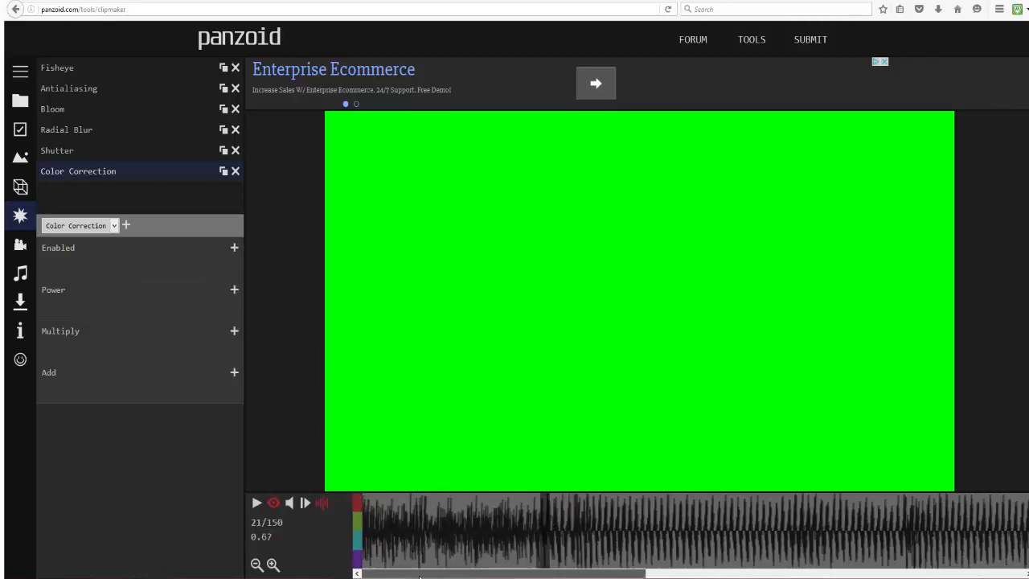
pyautogui.moveTo(644, 553); pyautogui.dragTo(186, 505)
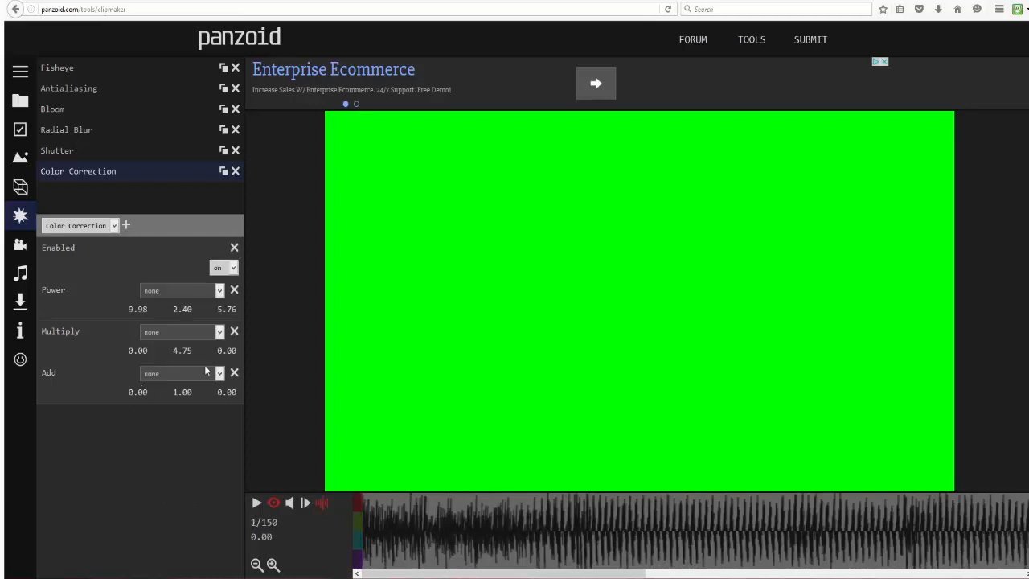